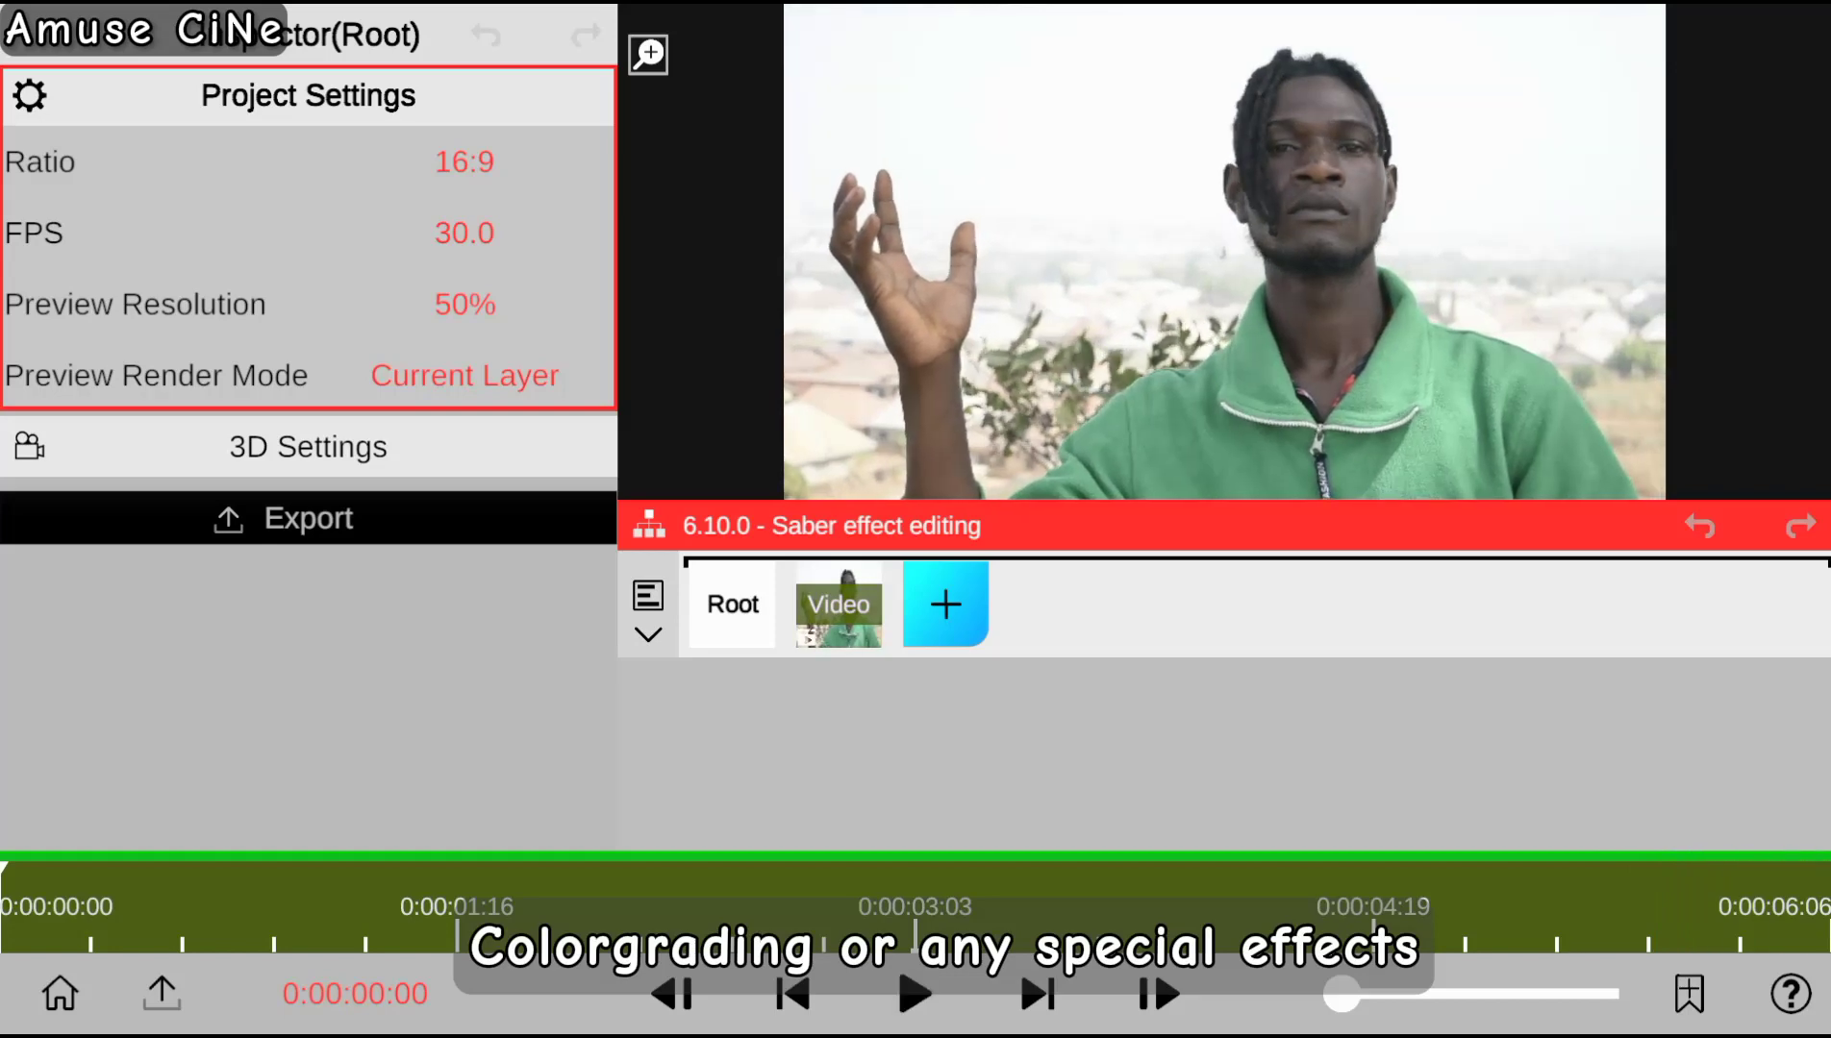
Step the playhead back frame by frame to 0:00:00:17.
click(666, 1001)
click(625, 1014)
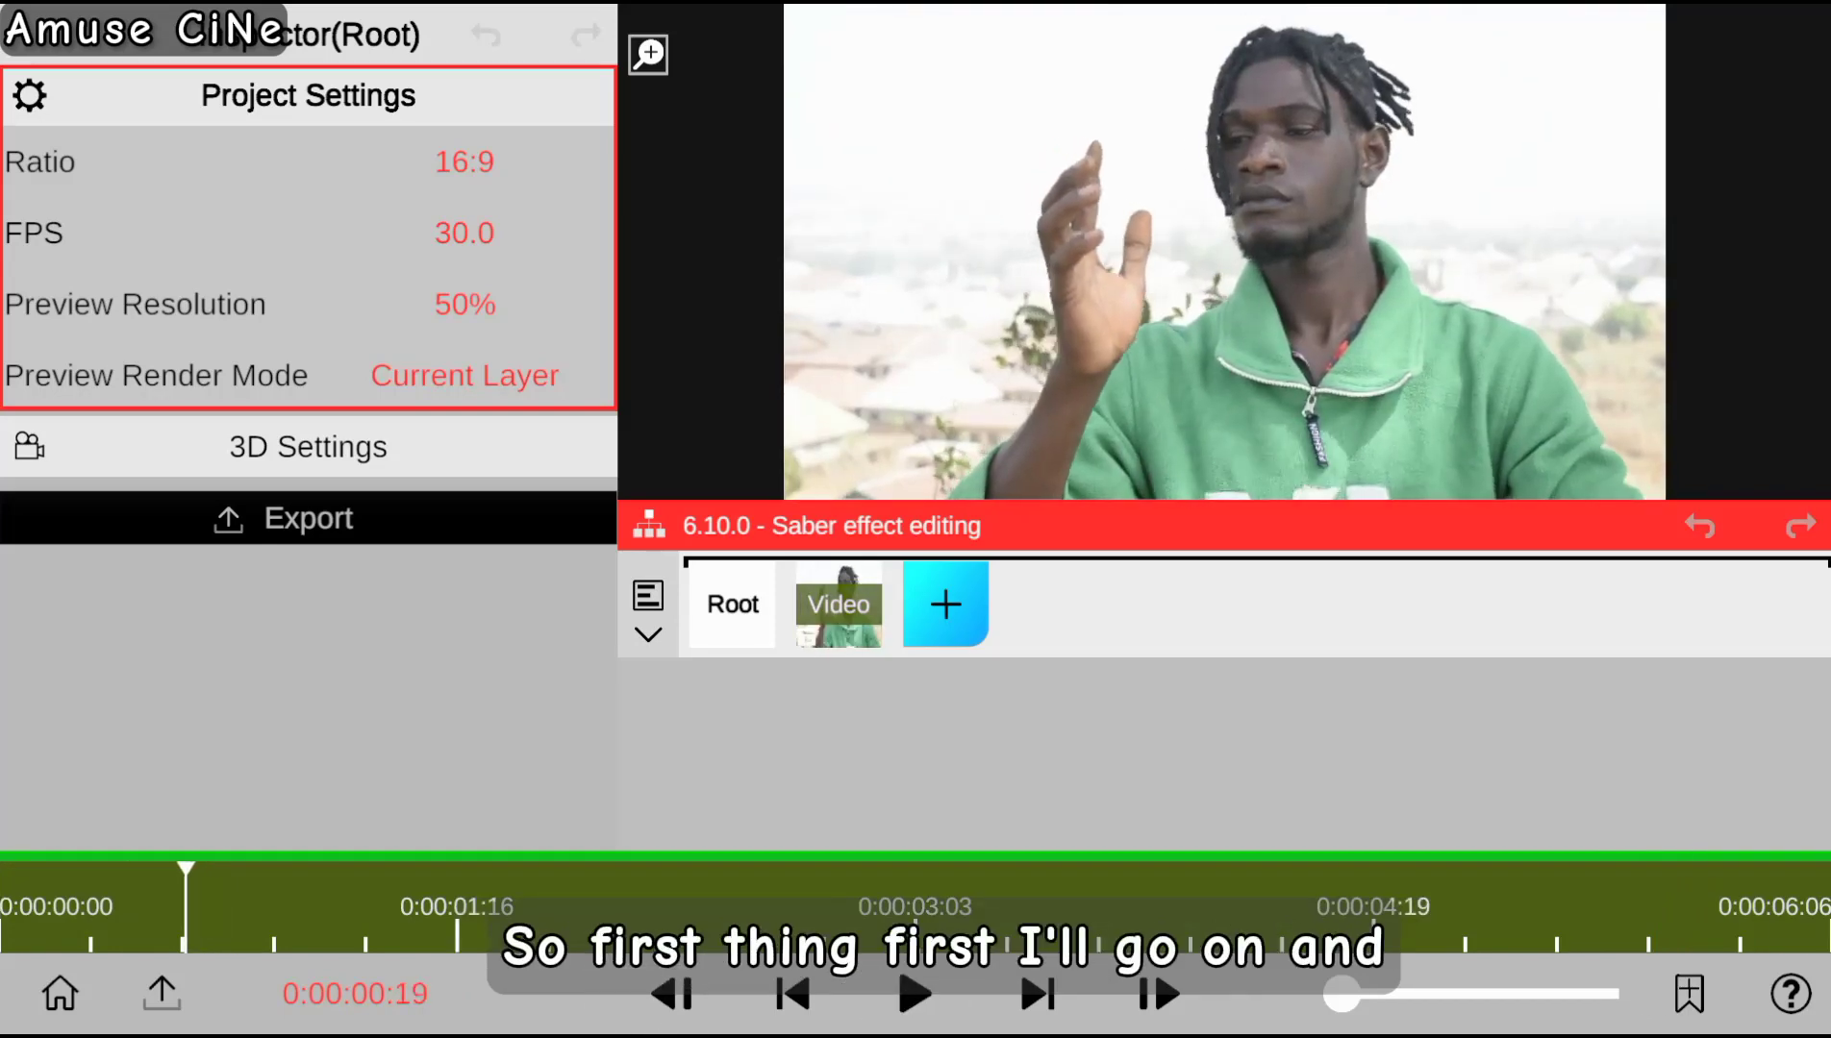
click(630, 1009)
click(629, 1010)
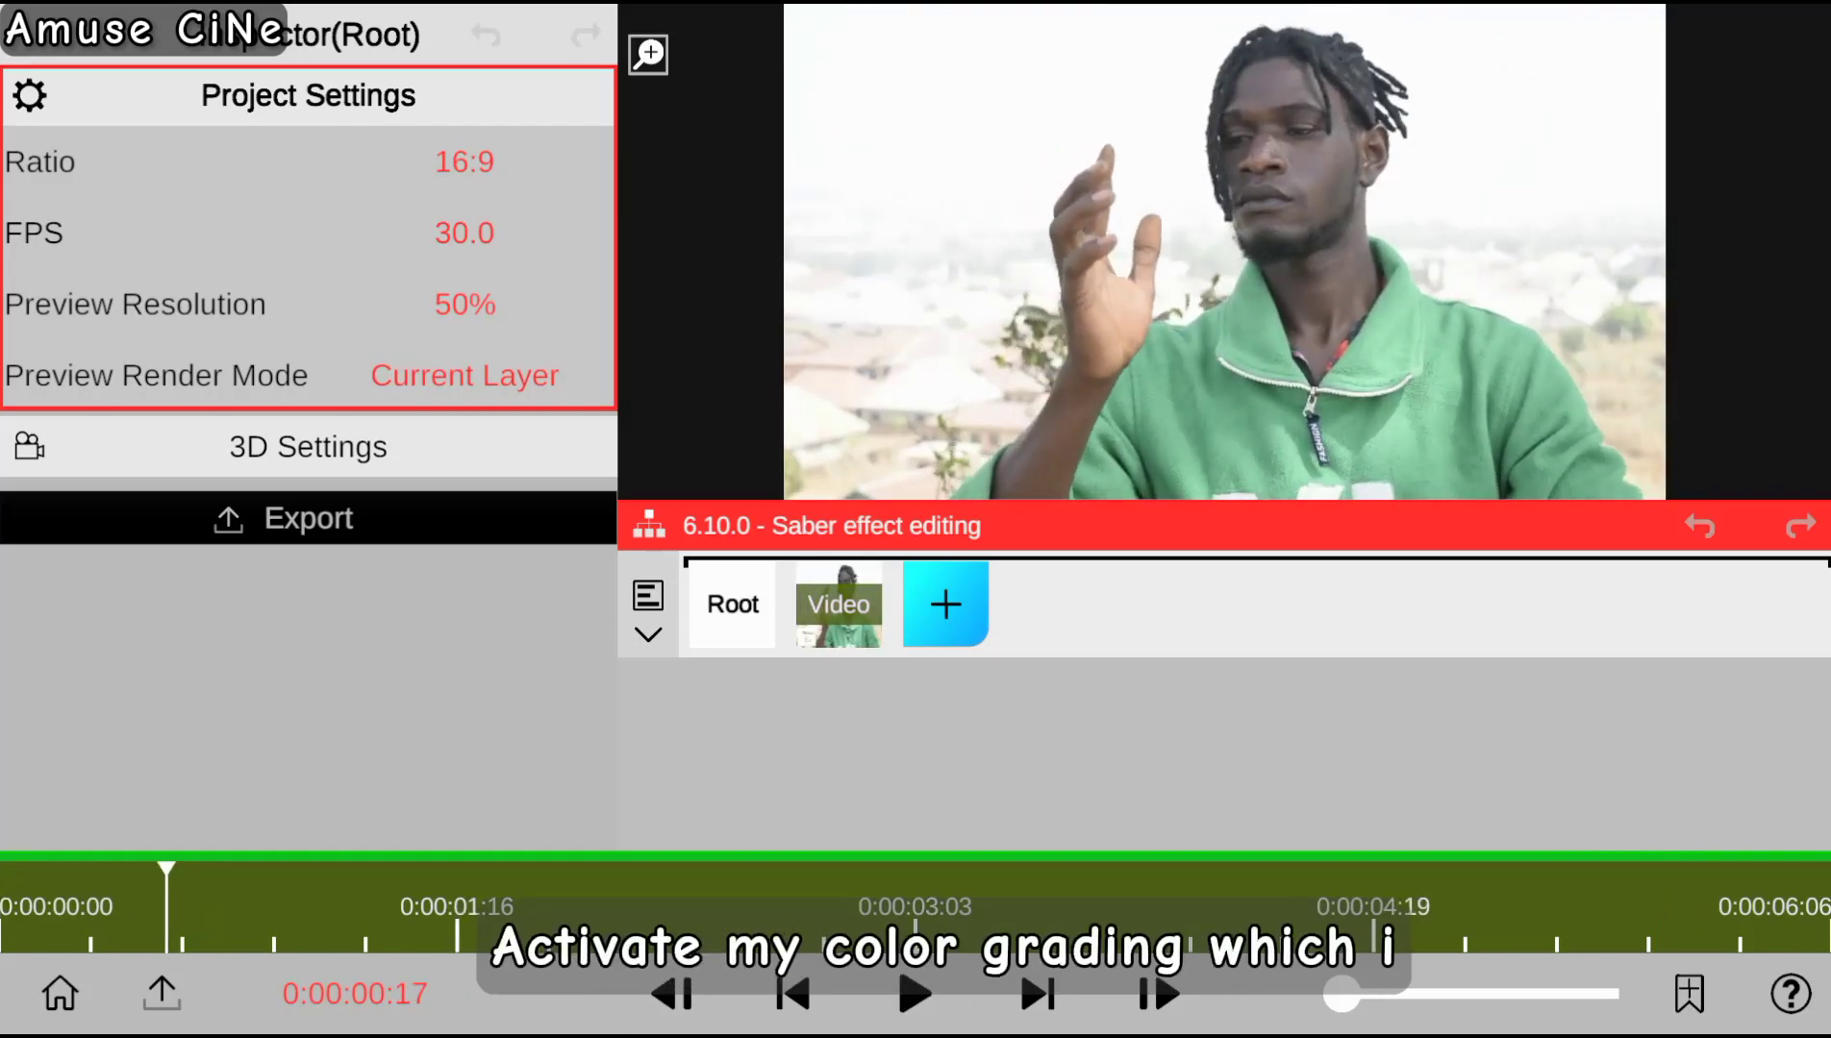
Show the Video layer's inspector with its Color Grading, LUT and Filters effects.
click(829, 594)
click(90, 231)
click(92, 293)
Add the pink energy clip as a new layer and set Root's preview render mode to All Layers.
click(90, 359)
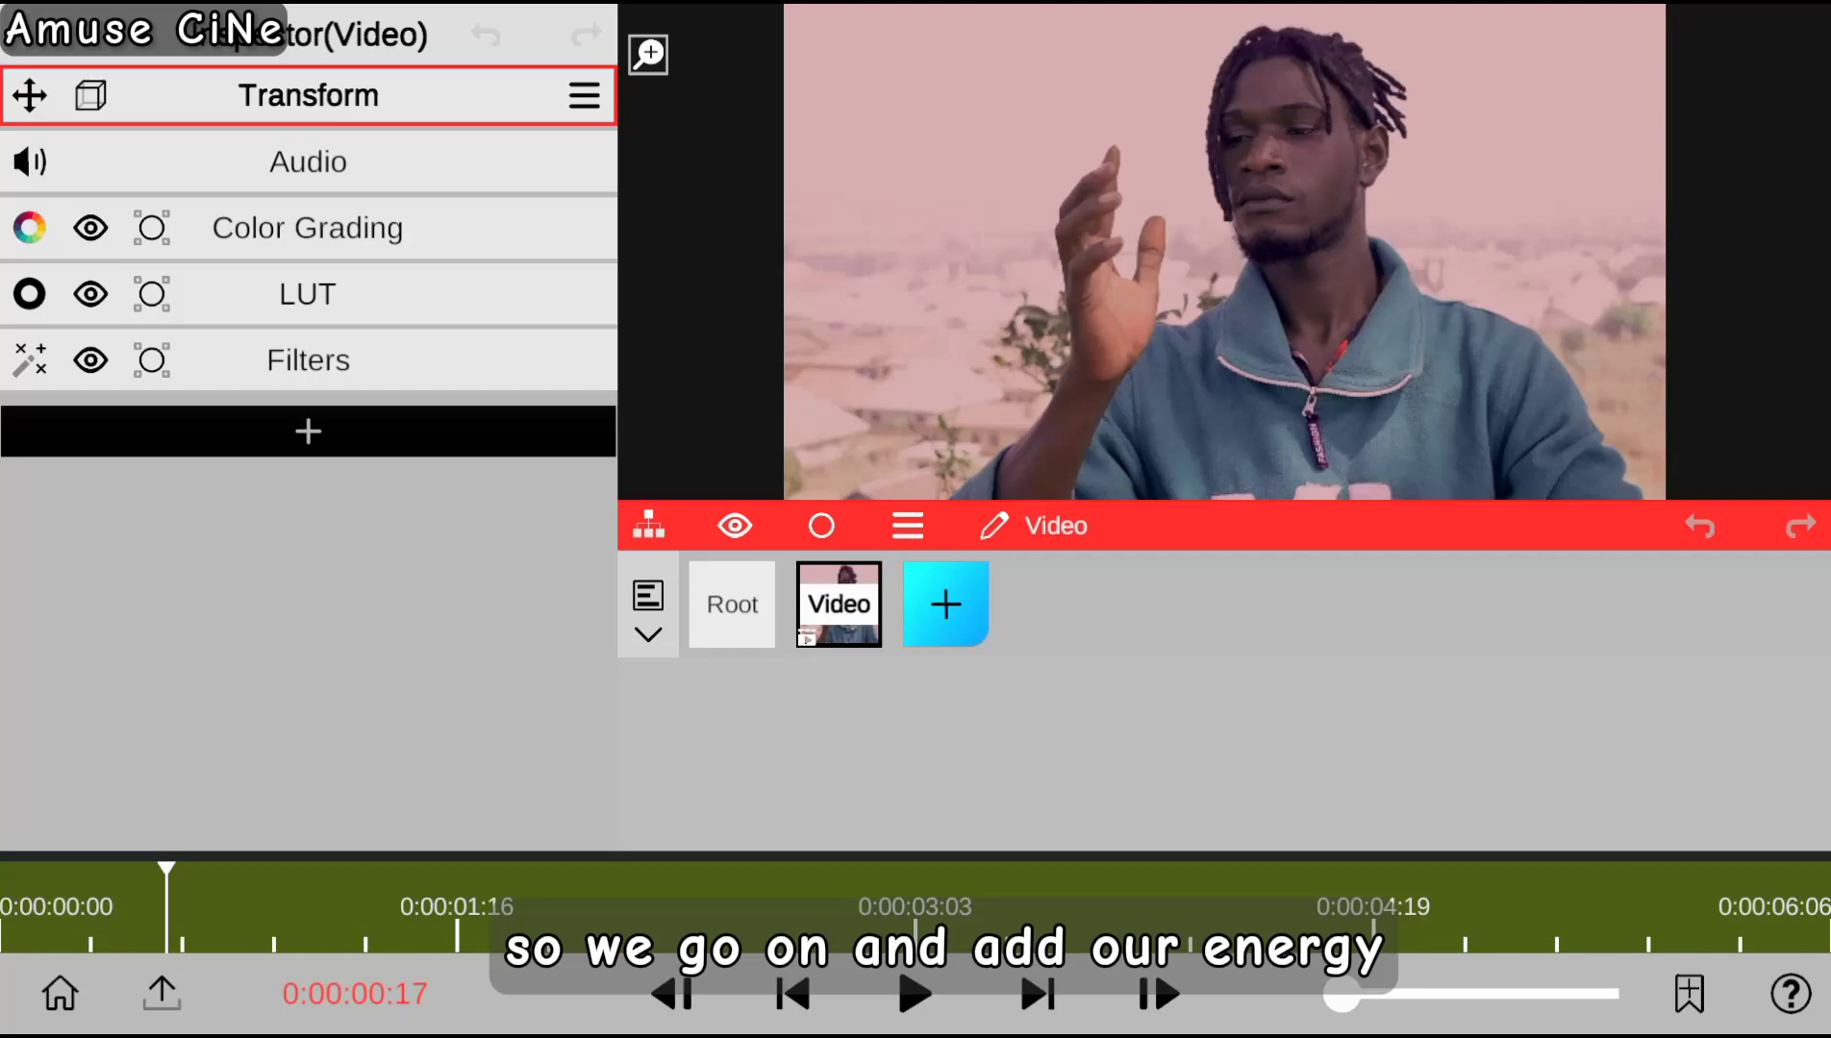
click(945, 604)
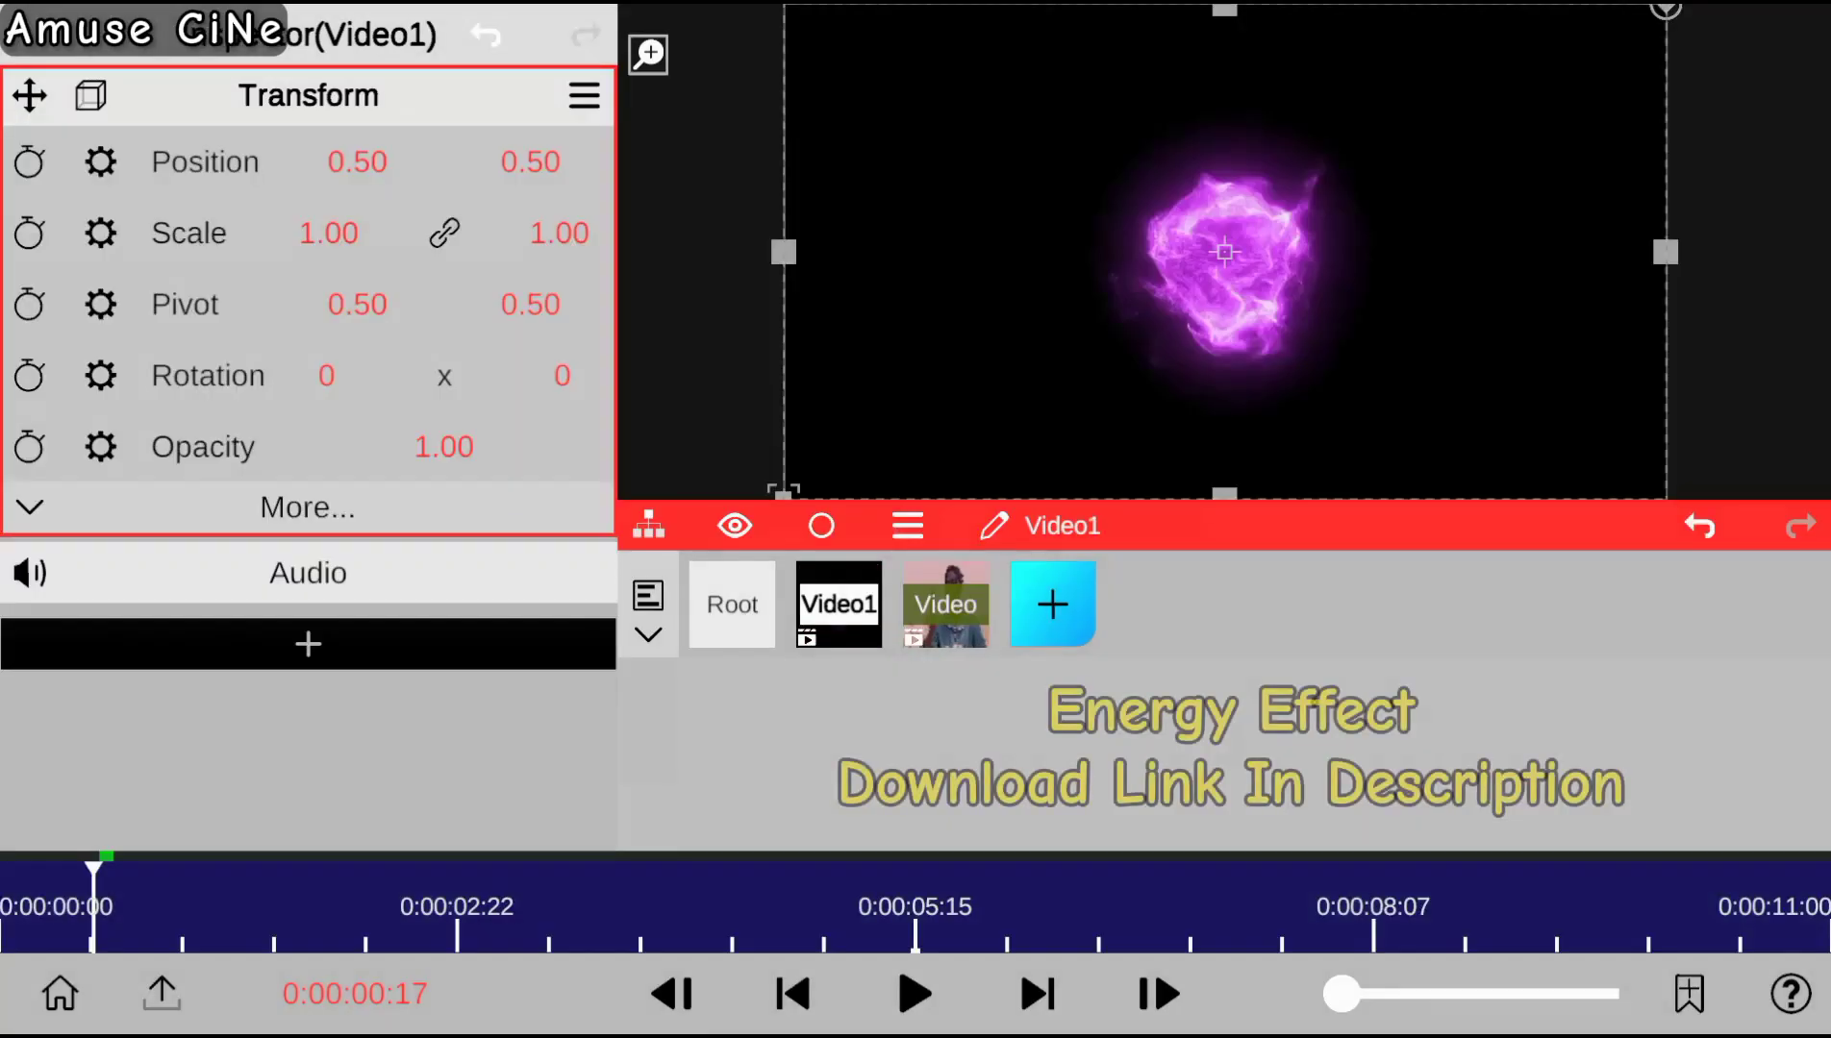
click(728, 604)
click(465, 375)
click(286, 192)
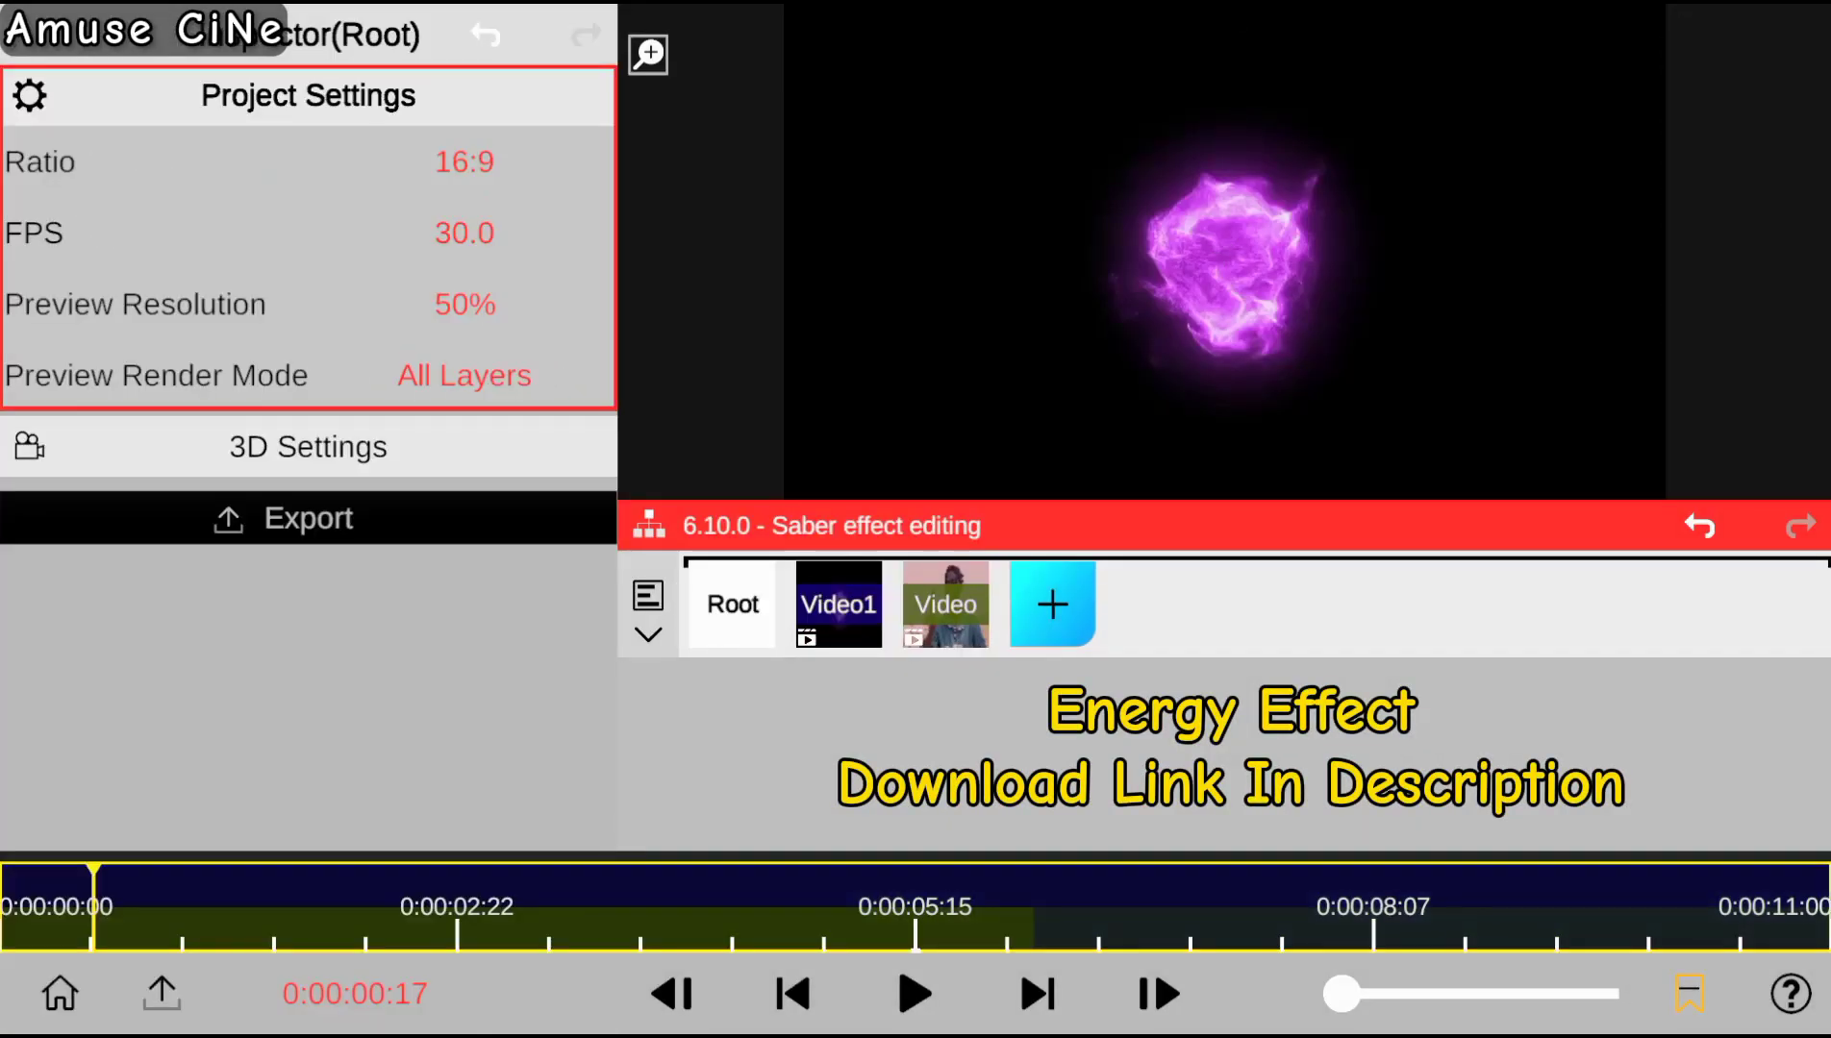
Scale the energy layer Video1 down to 0.60.
click(838, 604)
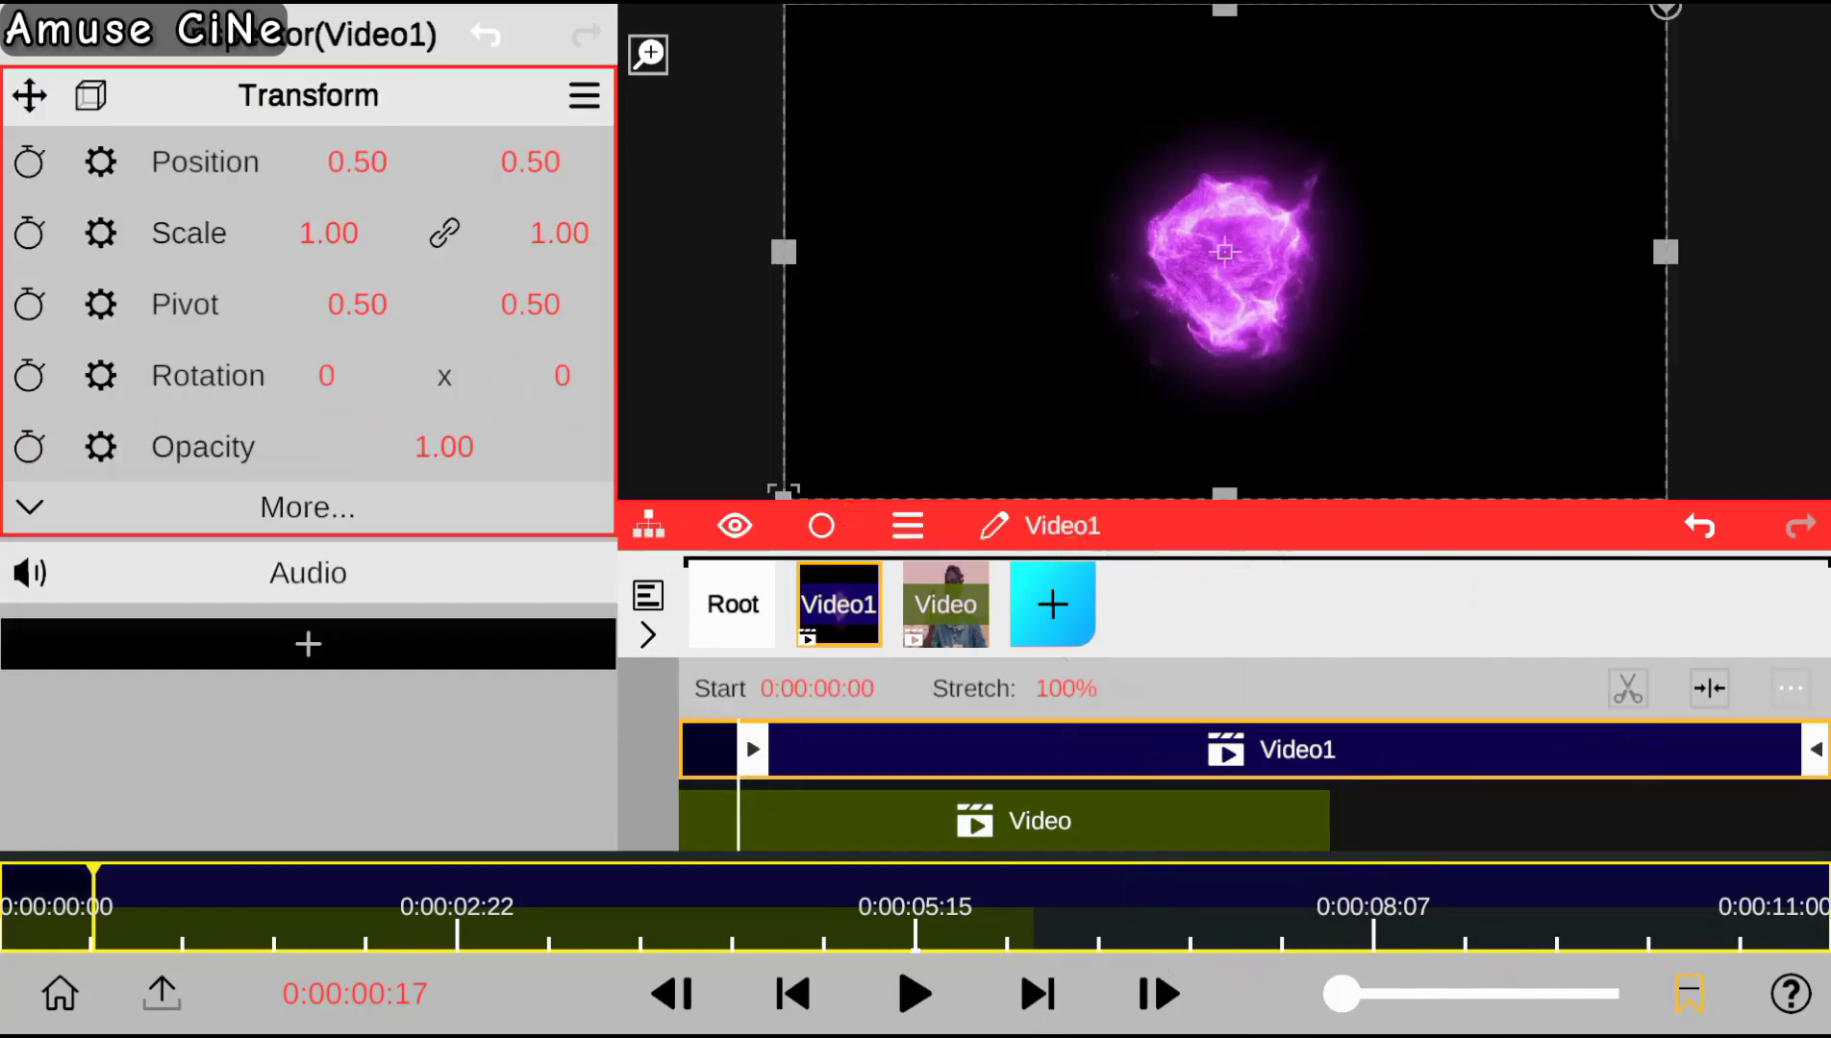
click(733, 604)
click(1043, 892)
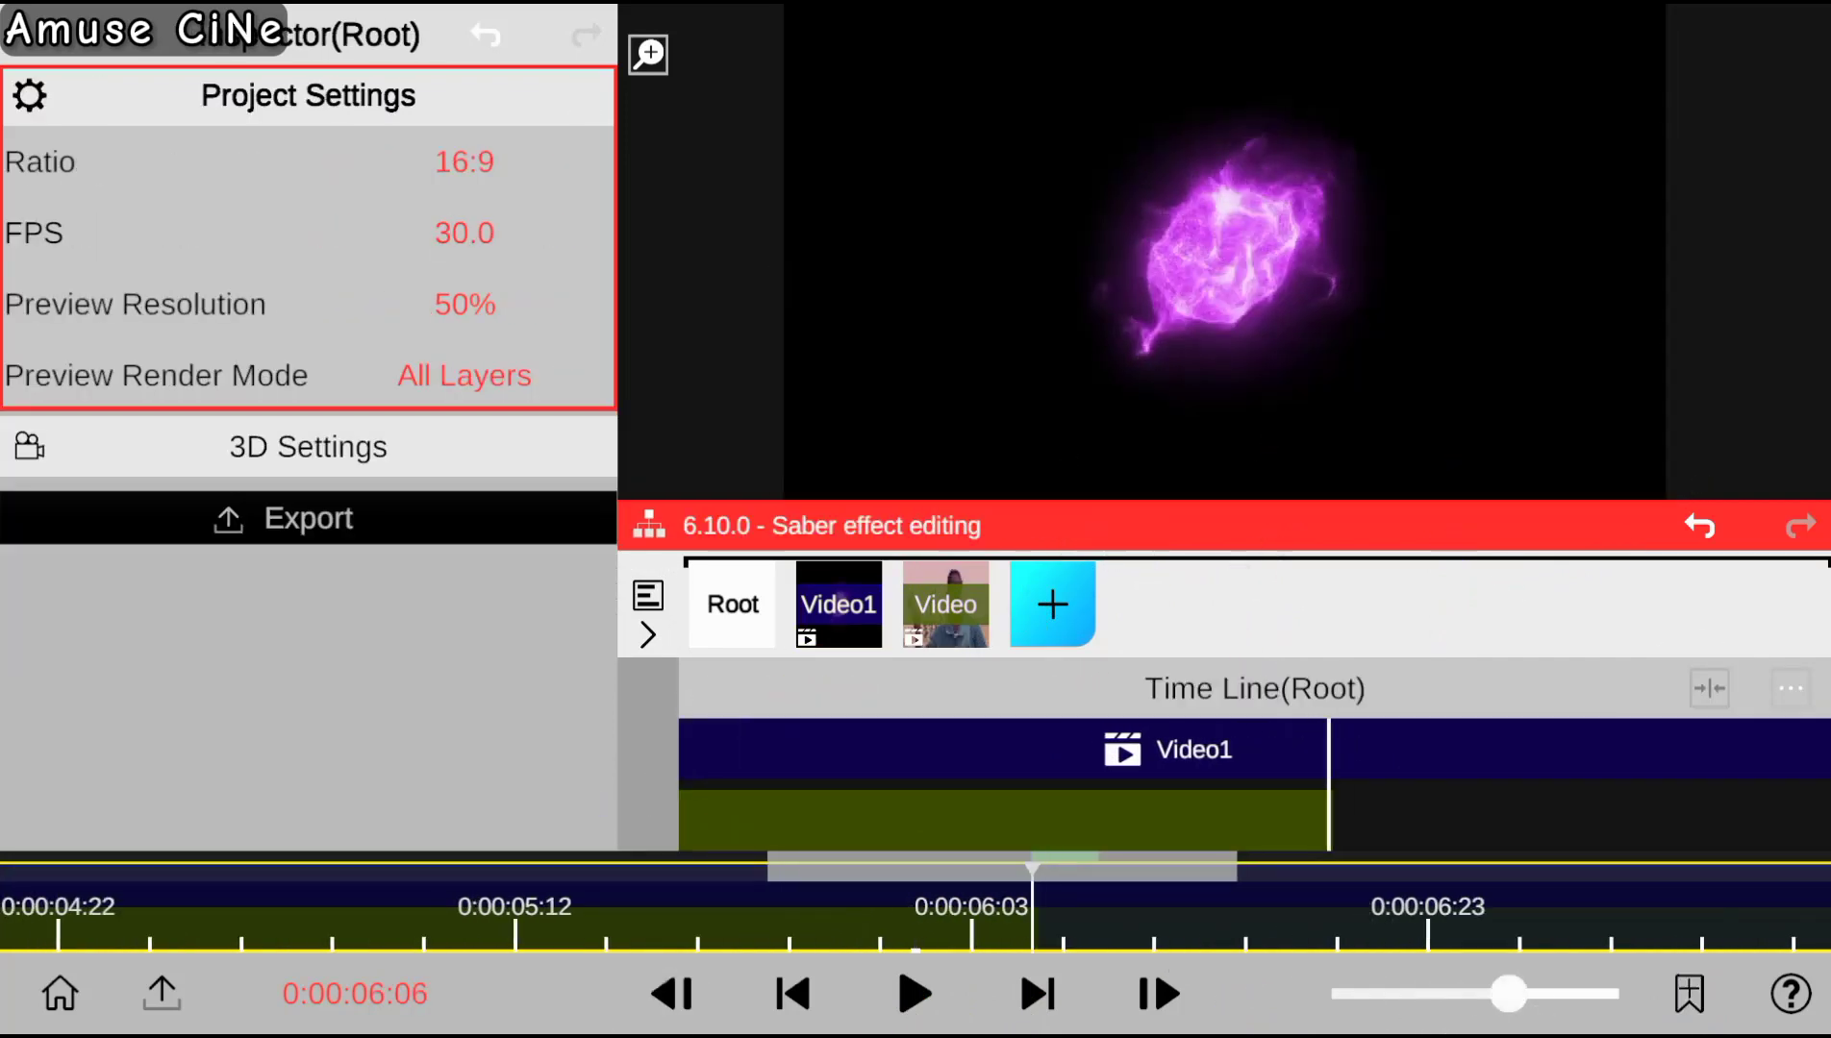
click(839, 604)
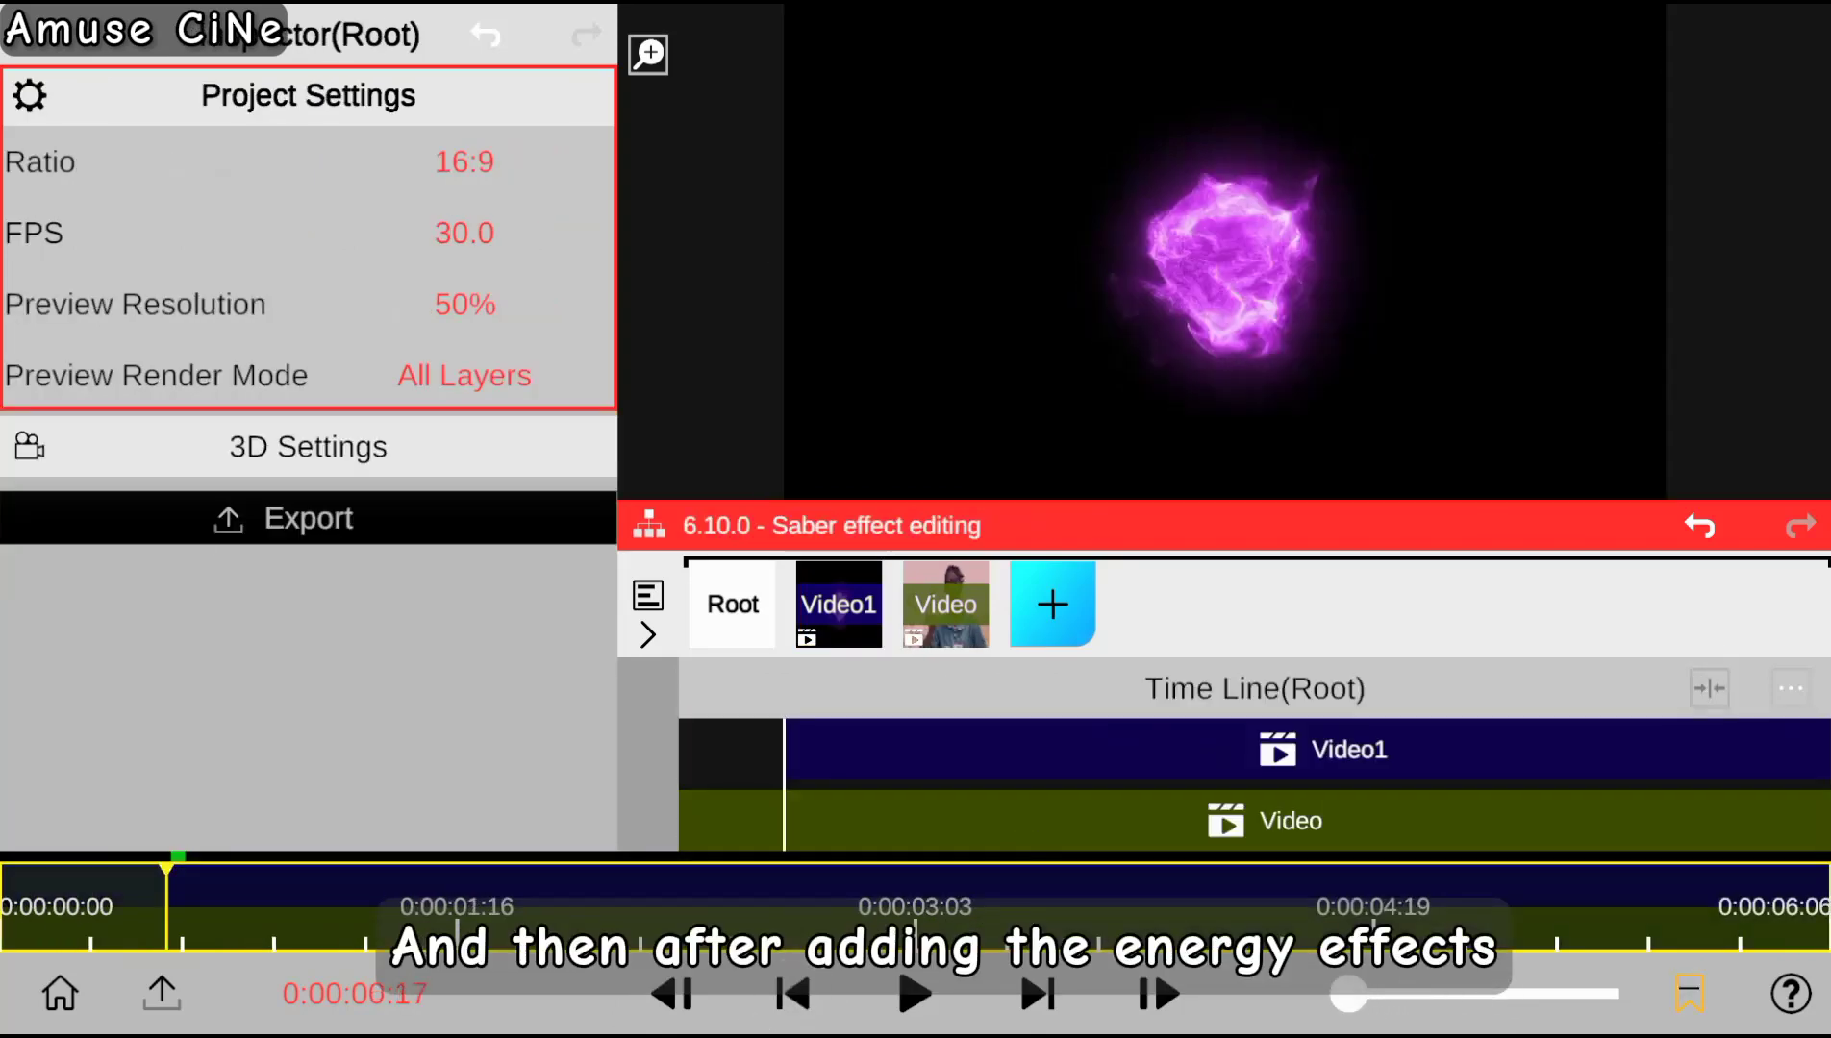
drag(328, 233, 510, 716)
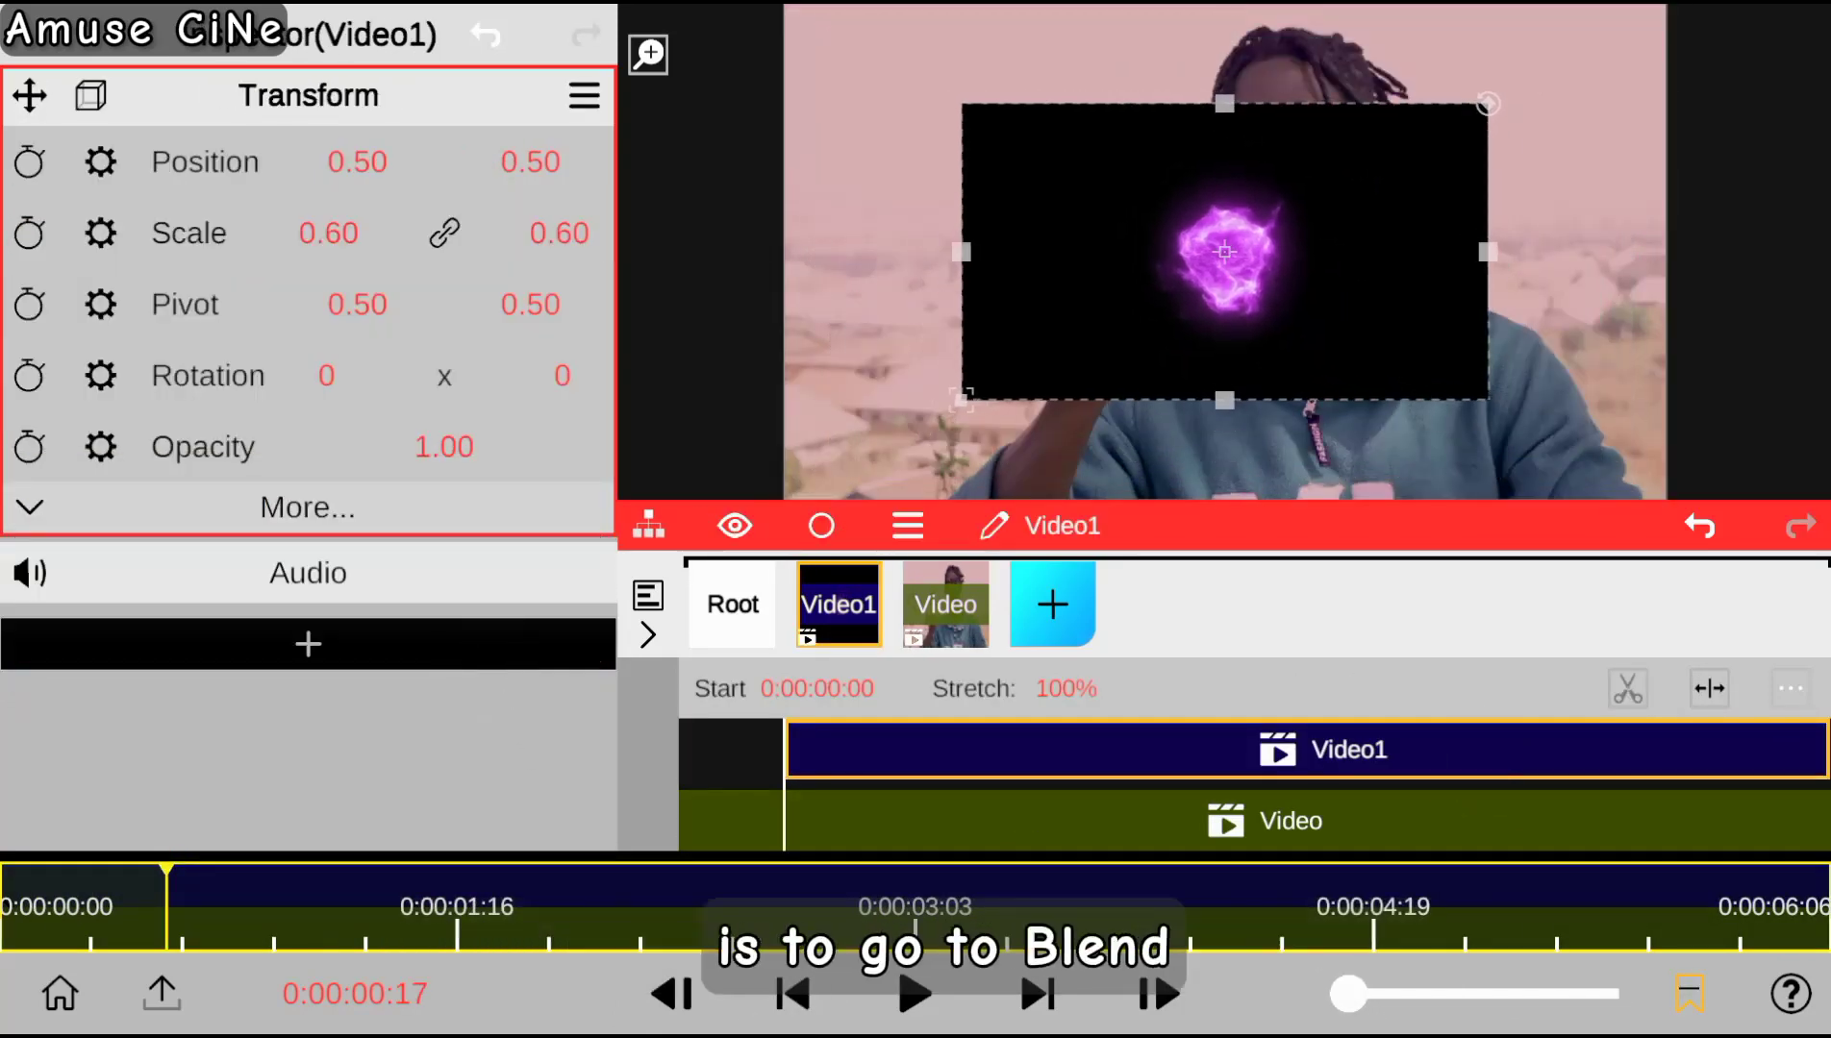
Add Blending & Opacity to Video1 with Screen blend mode to drop the black background.
click(263, 653)
click(462, 126)
click(393, 115)
click(65, 123)
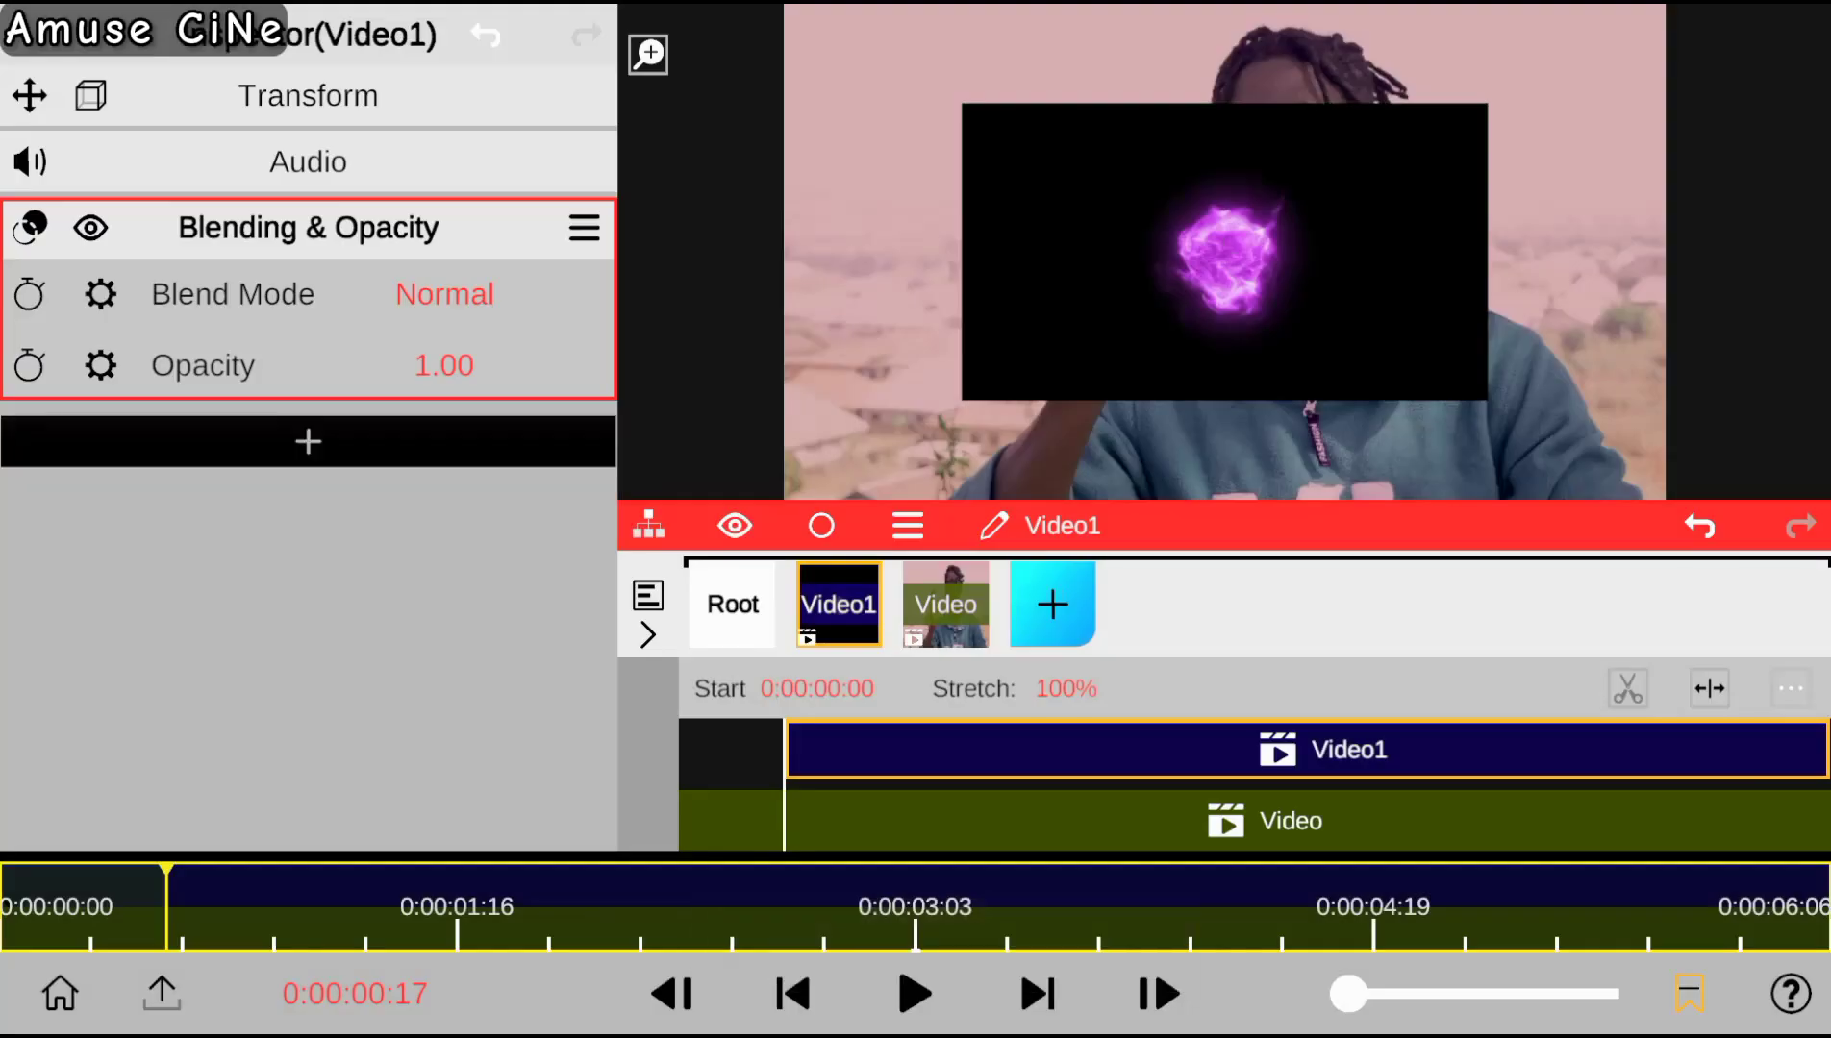
click(442, 294)
click(308, 726)
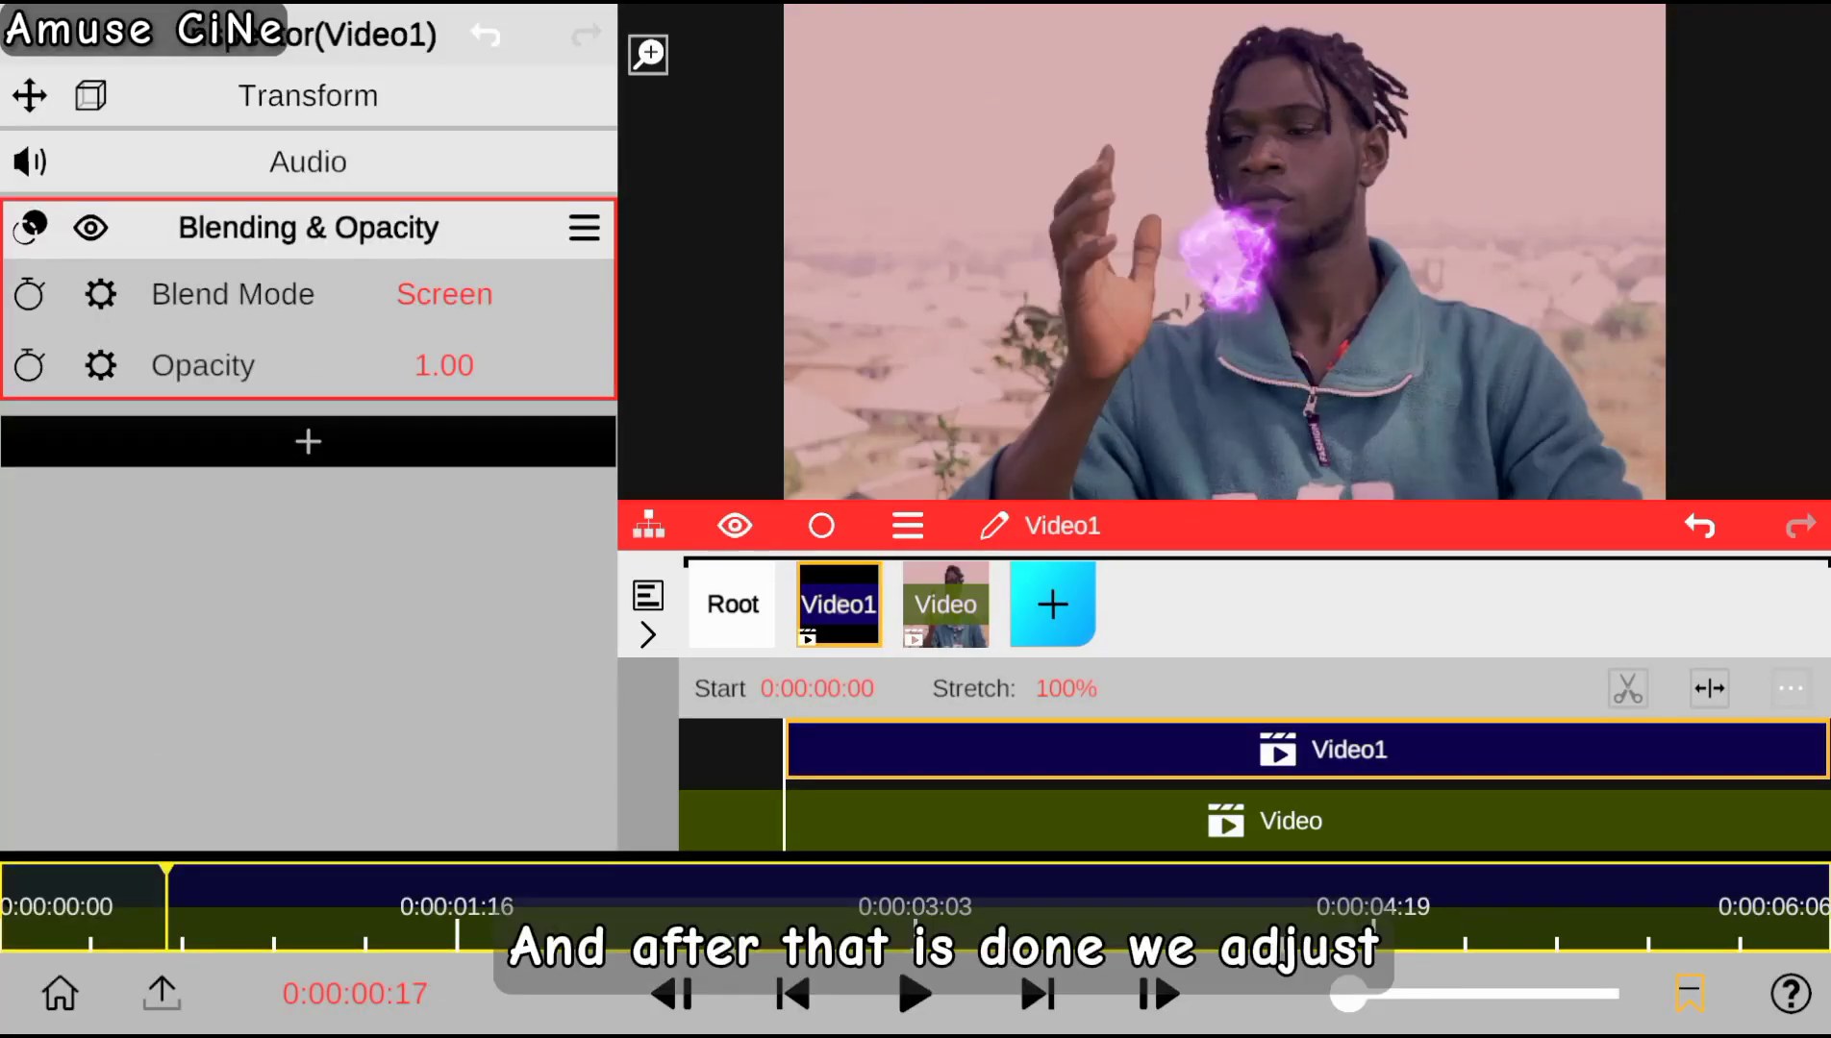
Scale the energy ball to 0.35 and position it at 0.38, 0.45 in the man's hand.
click(308, 95)
drag(317, 161, 365, 437)
drag(356, 162, 355, 184)
drag(528, 161, 523, 221)
drag(365, 233, 367, 379)
drag(358, 161, 359, 178)
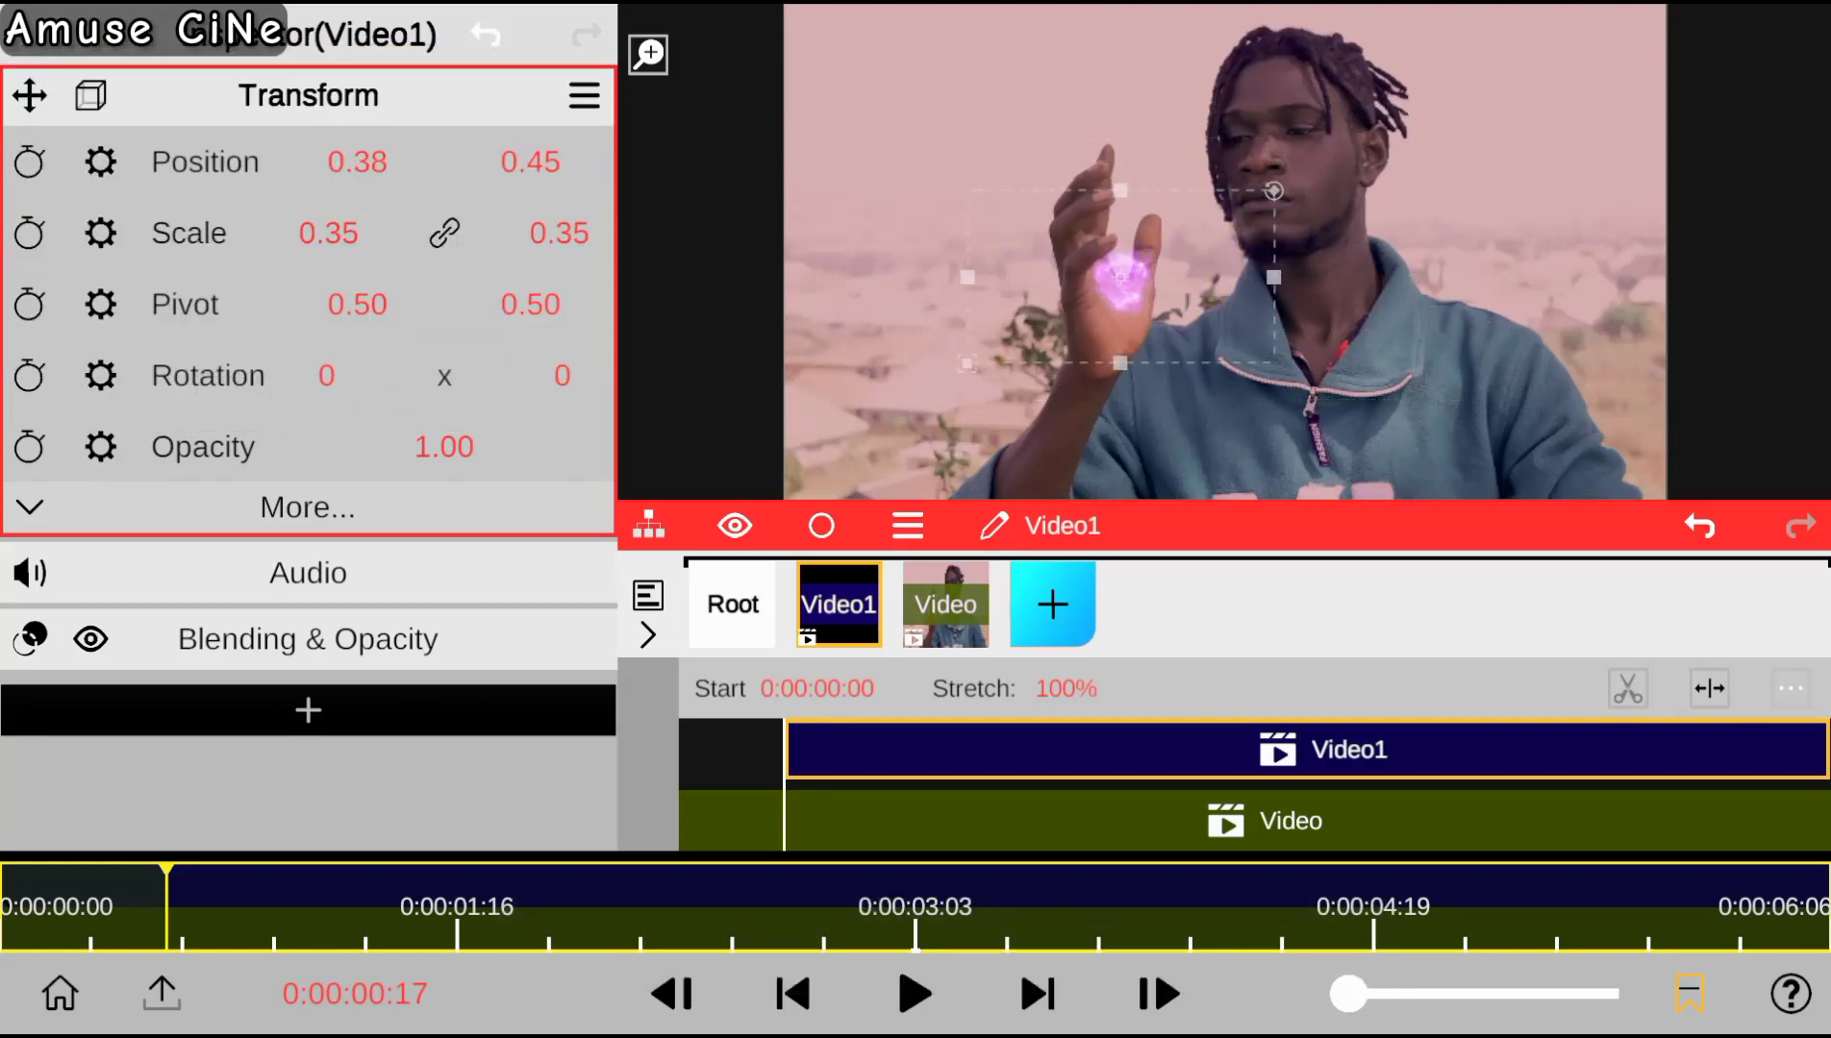
click(308, 95)
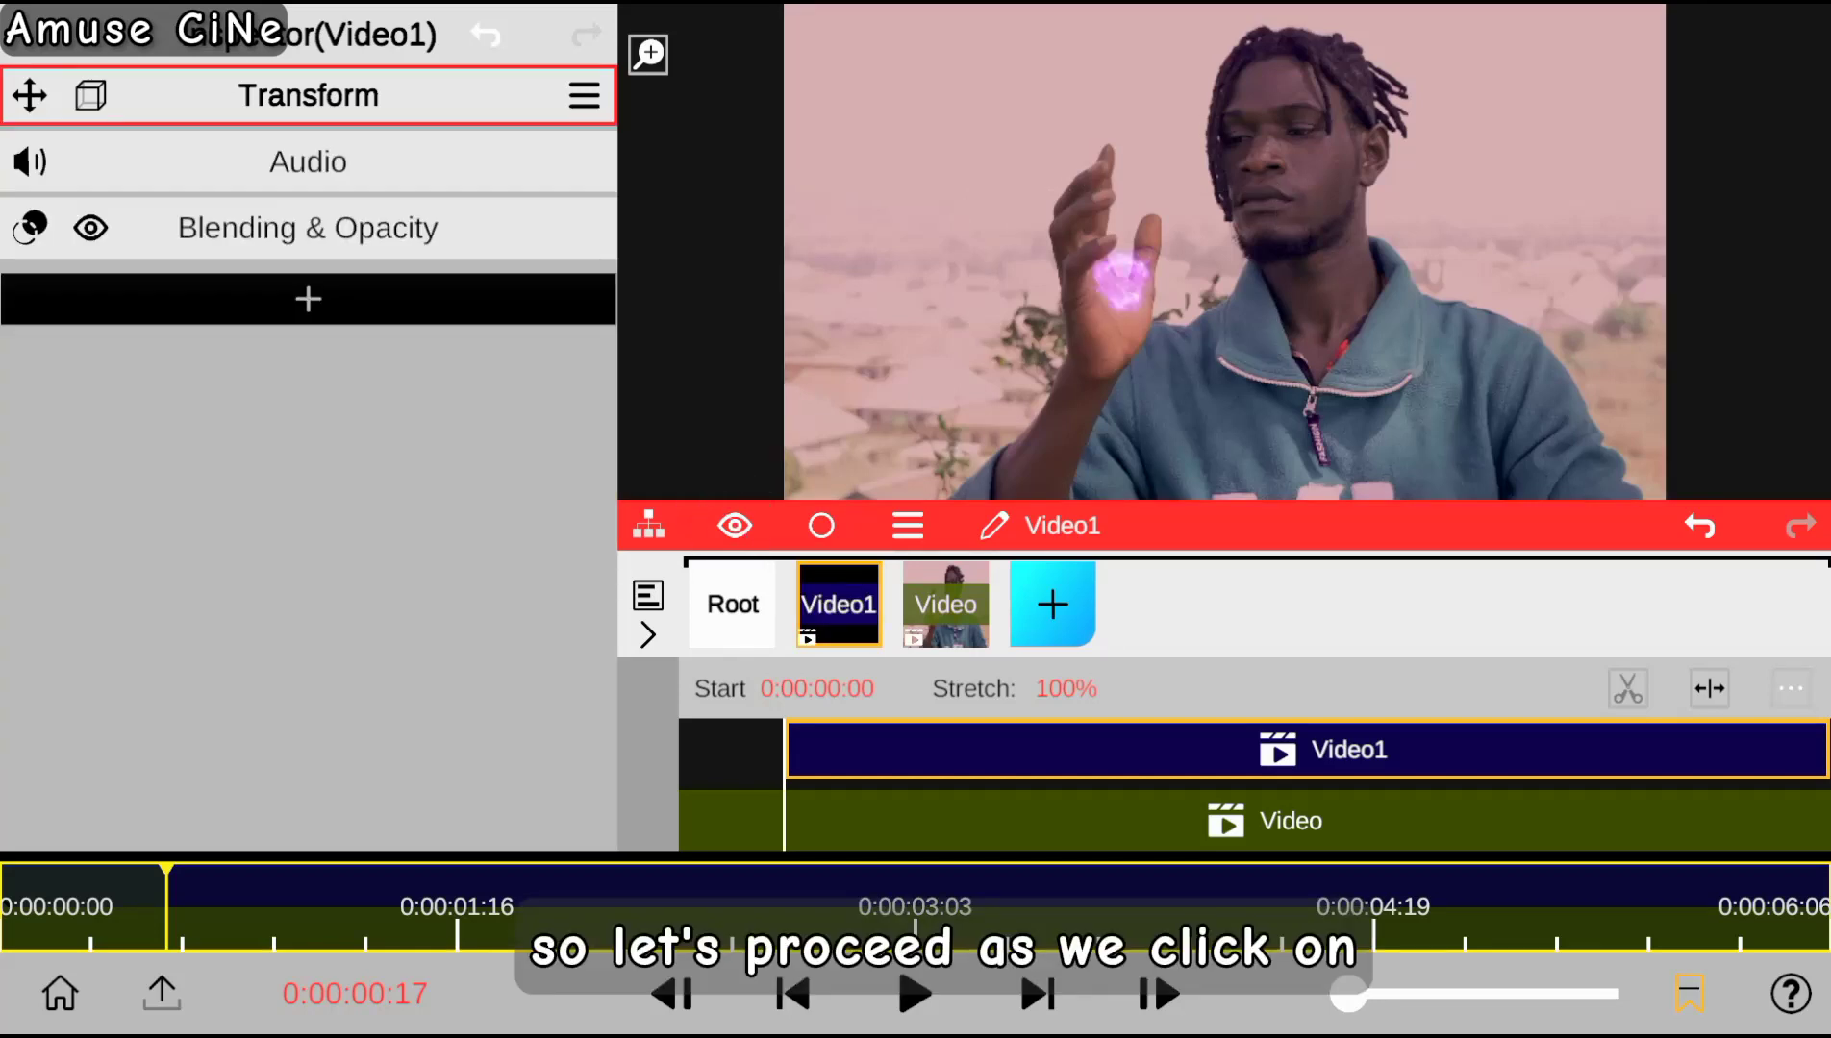
click(1250, 820)
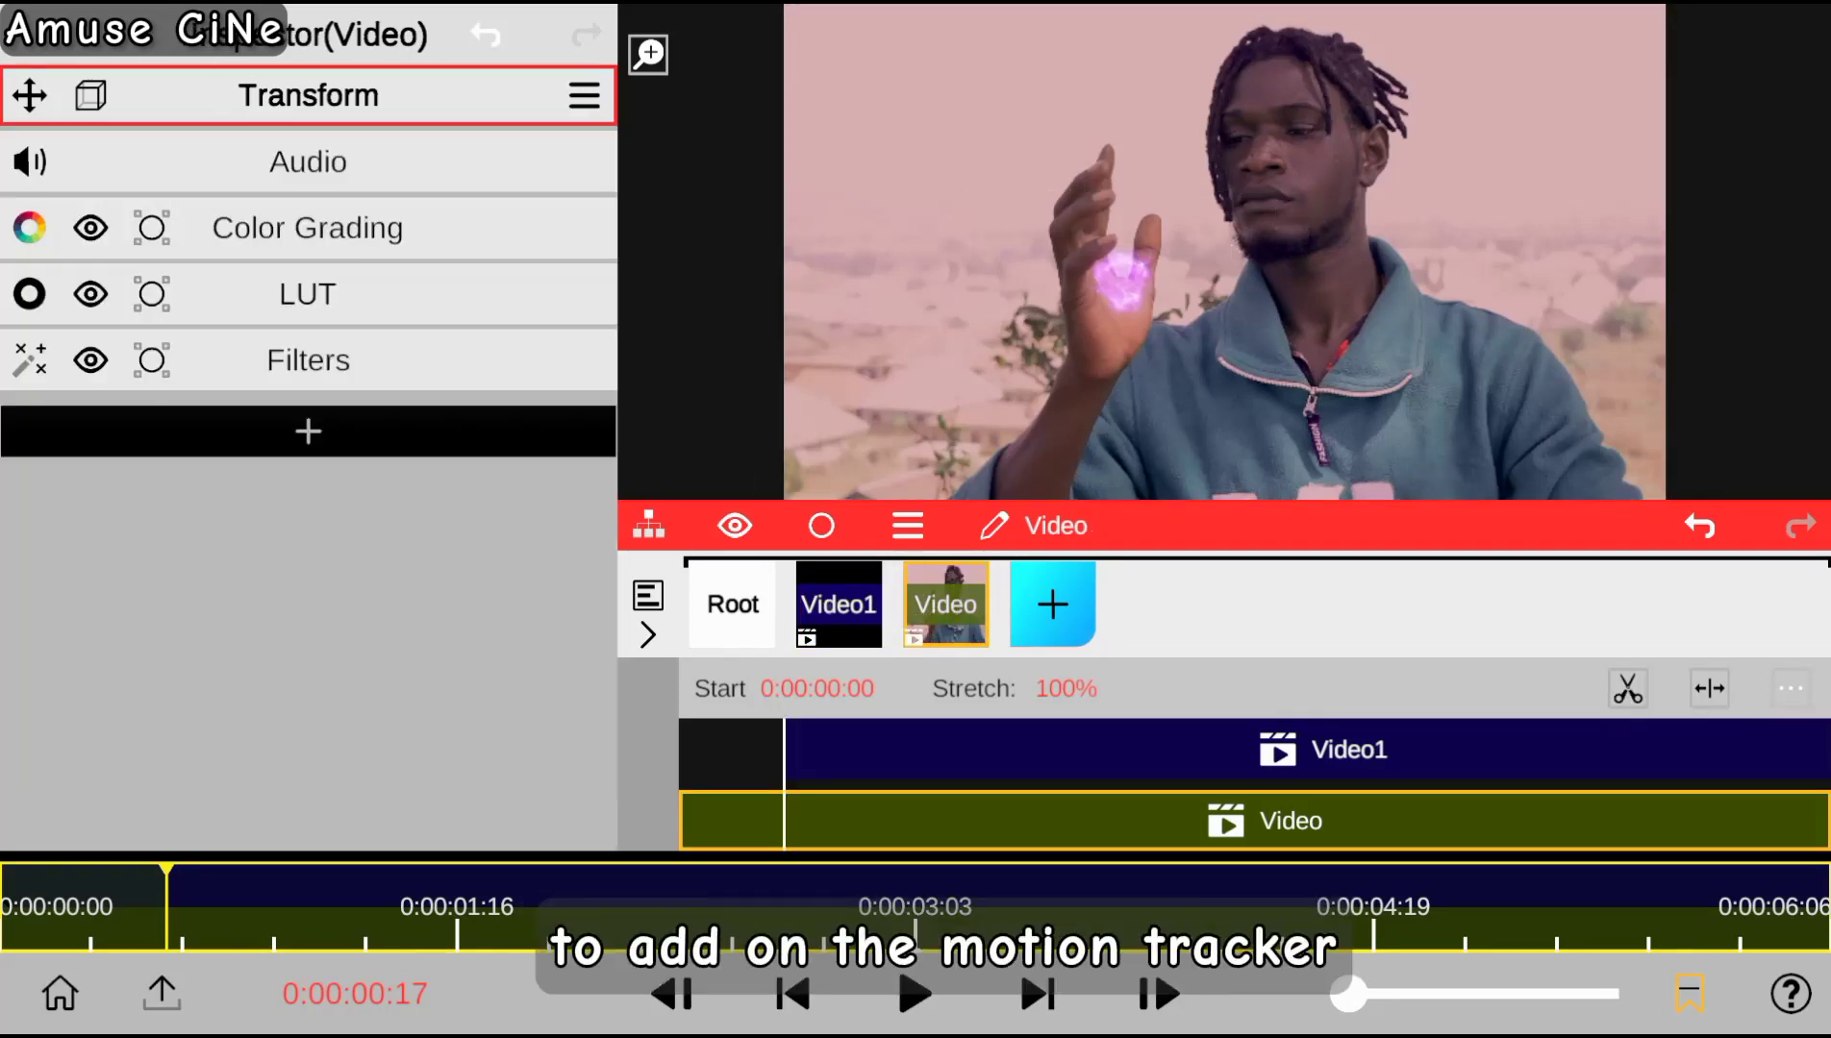
Add a Motion Tracker to the footage with a linked 0.04 box centred on the hand.
click(307, 431)
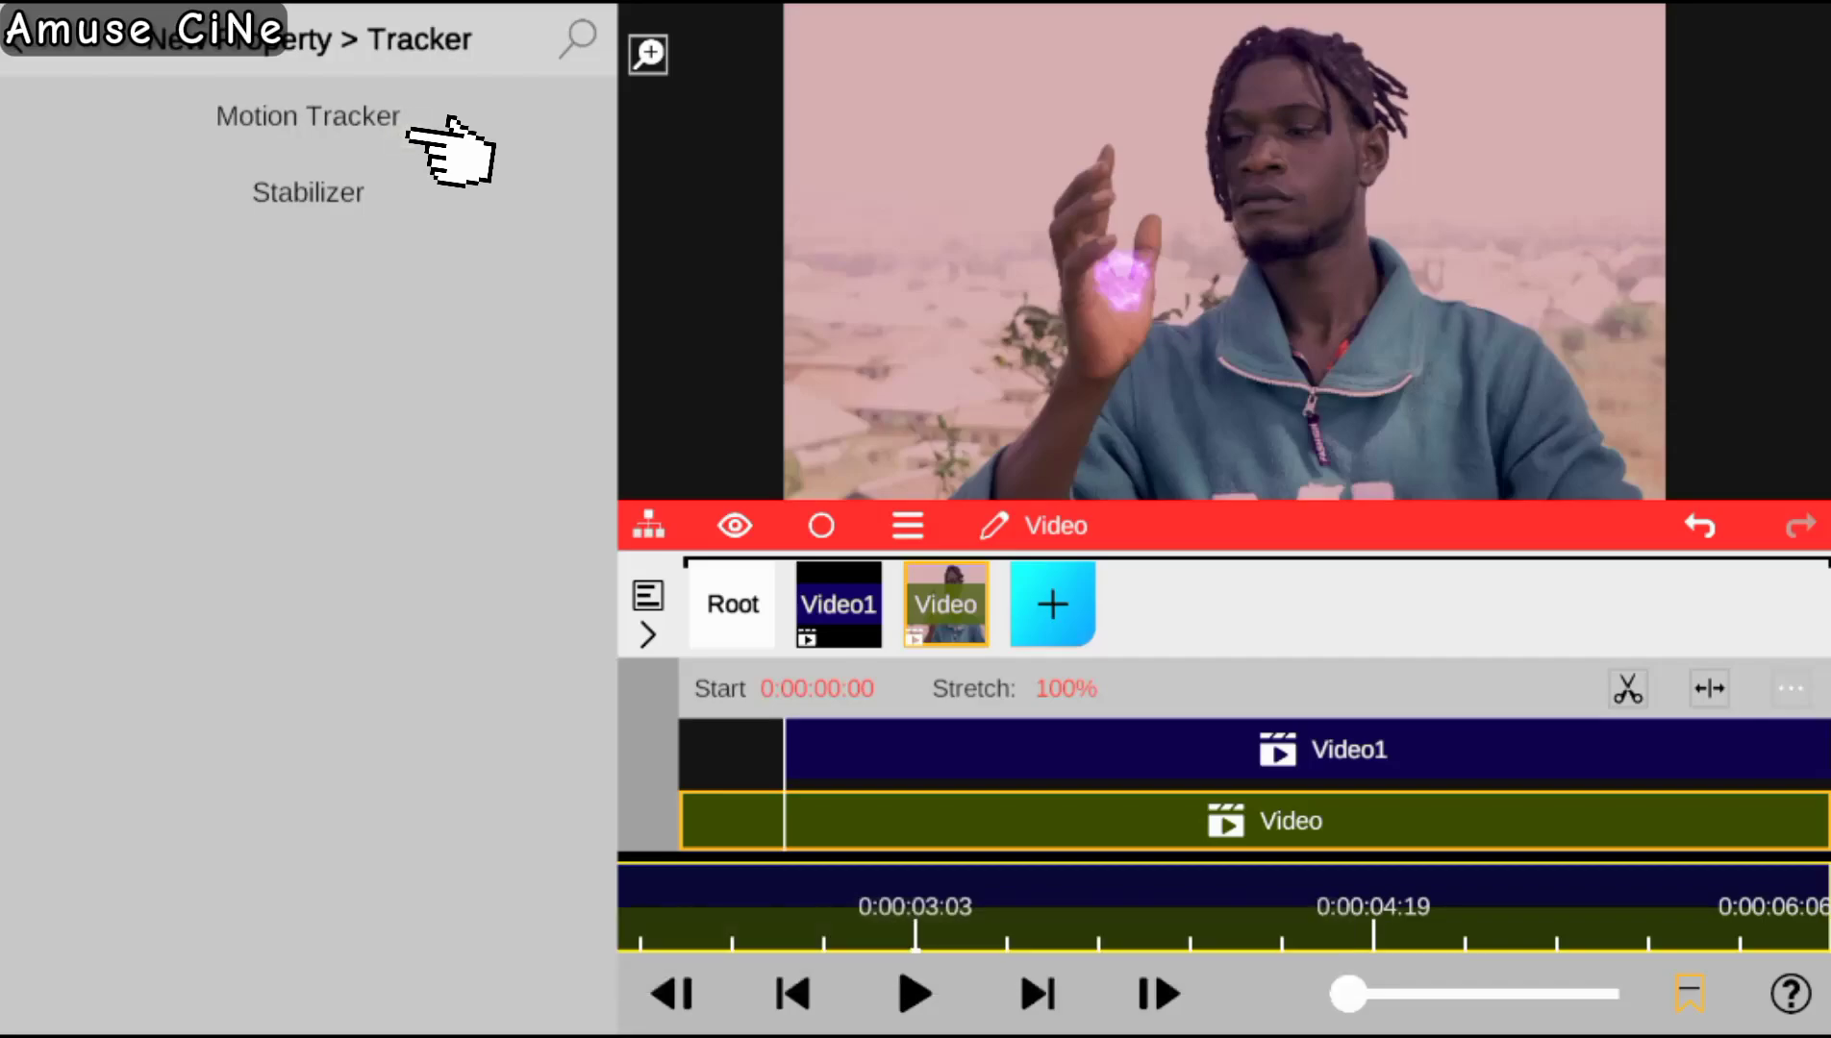
click(429, 123)
drag(1480, 524, 1480, 557)
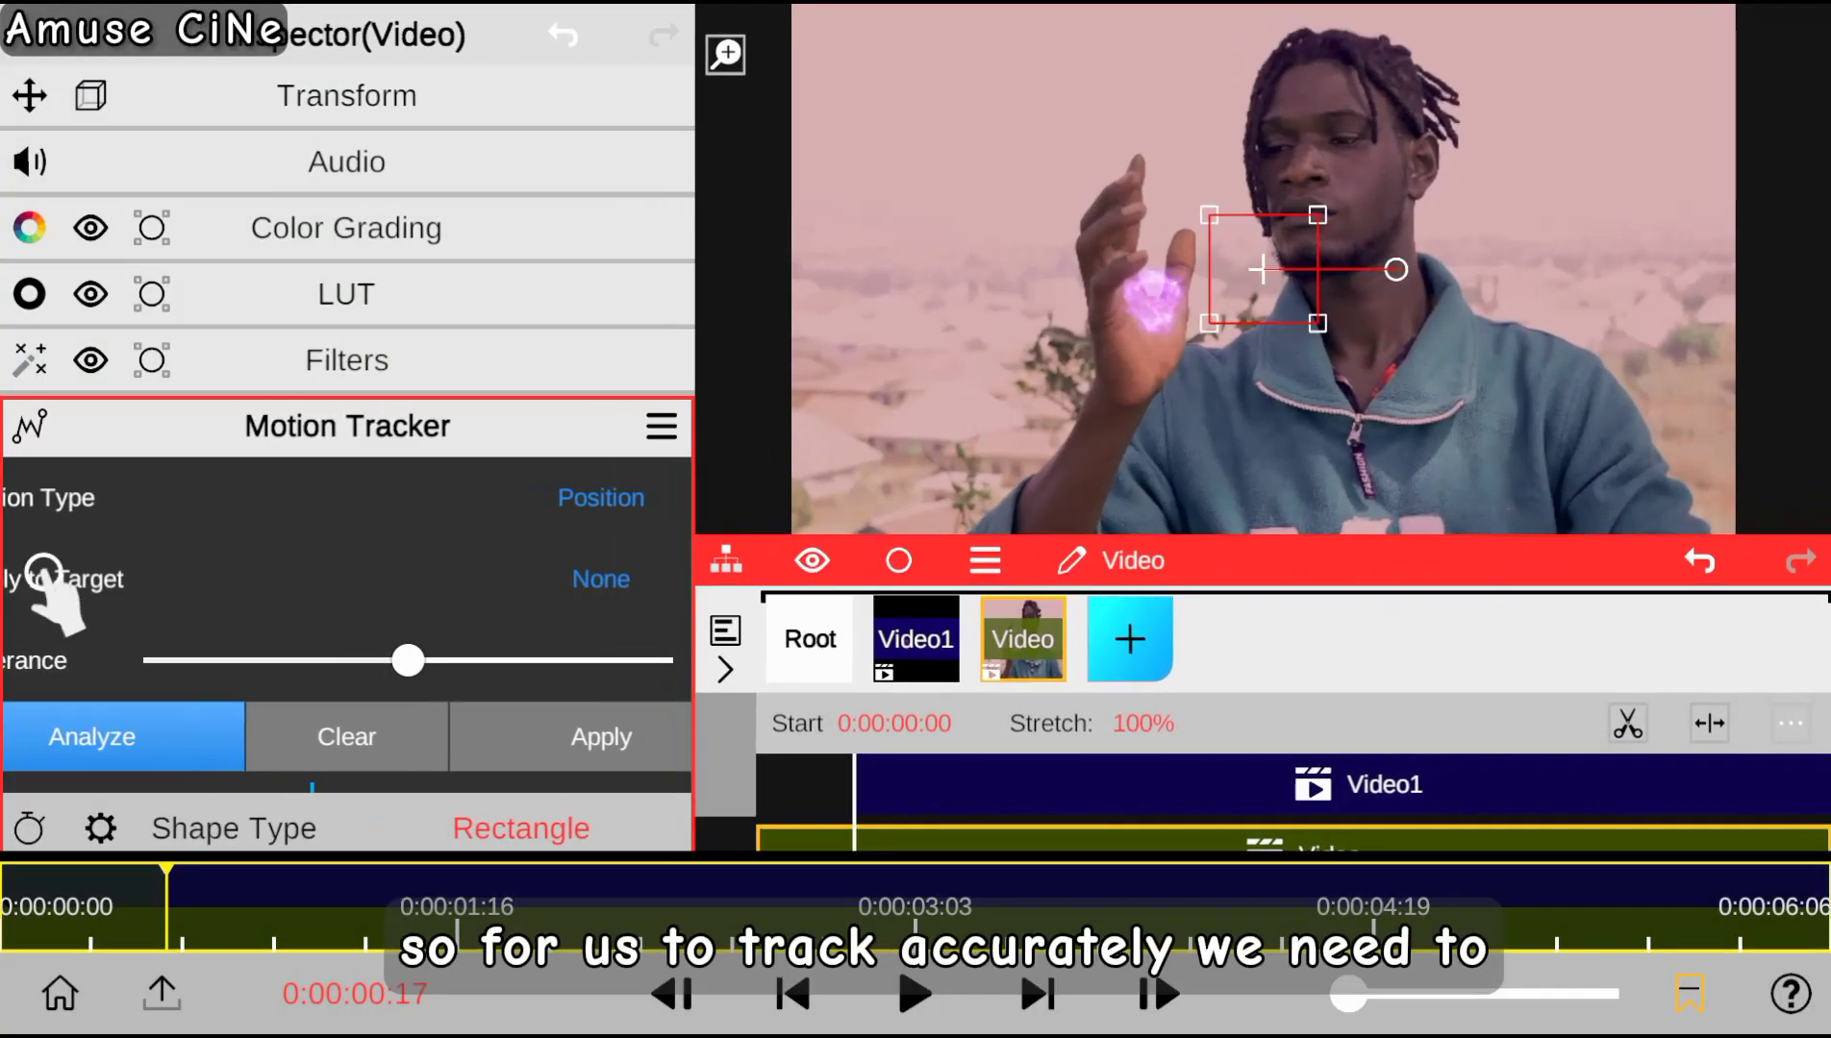
scroll(62, 580, down, 3)
drag(433, 632, 332, 589)
click(521, 705)
drag(406, 704, 396, 756)
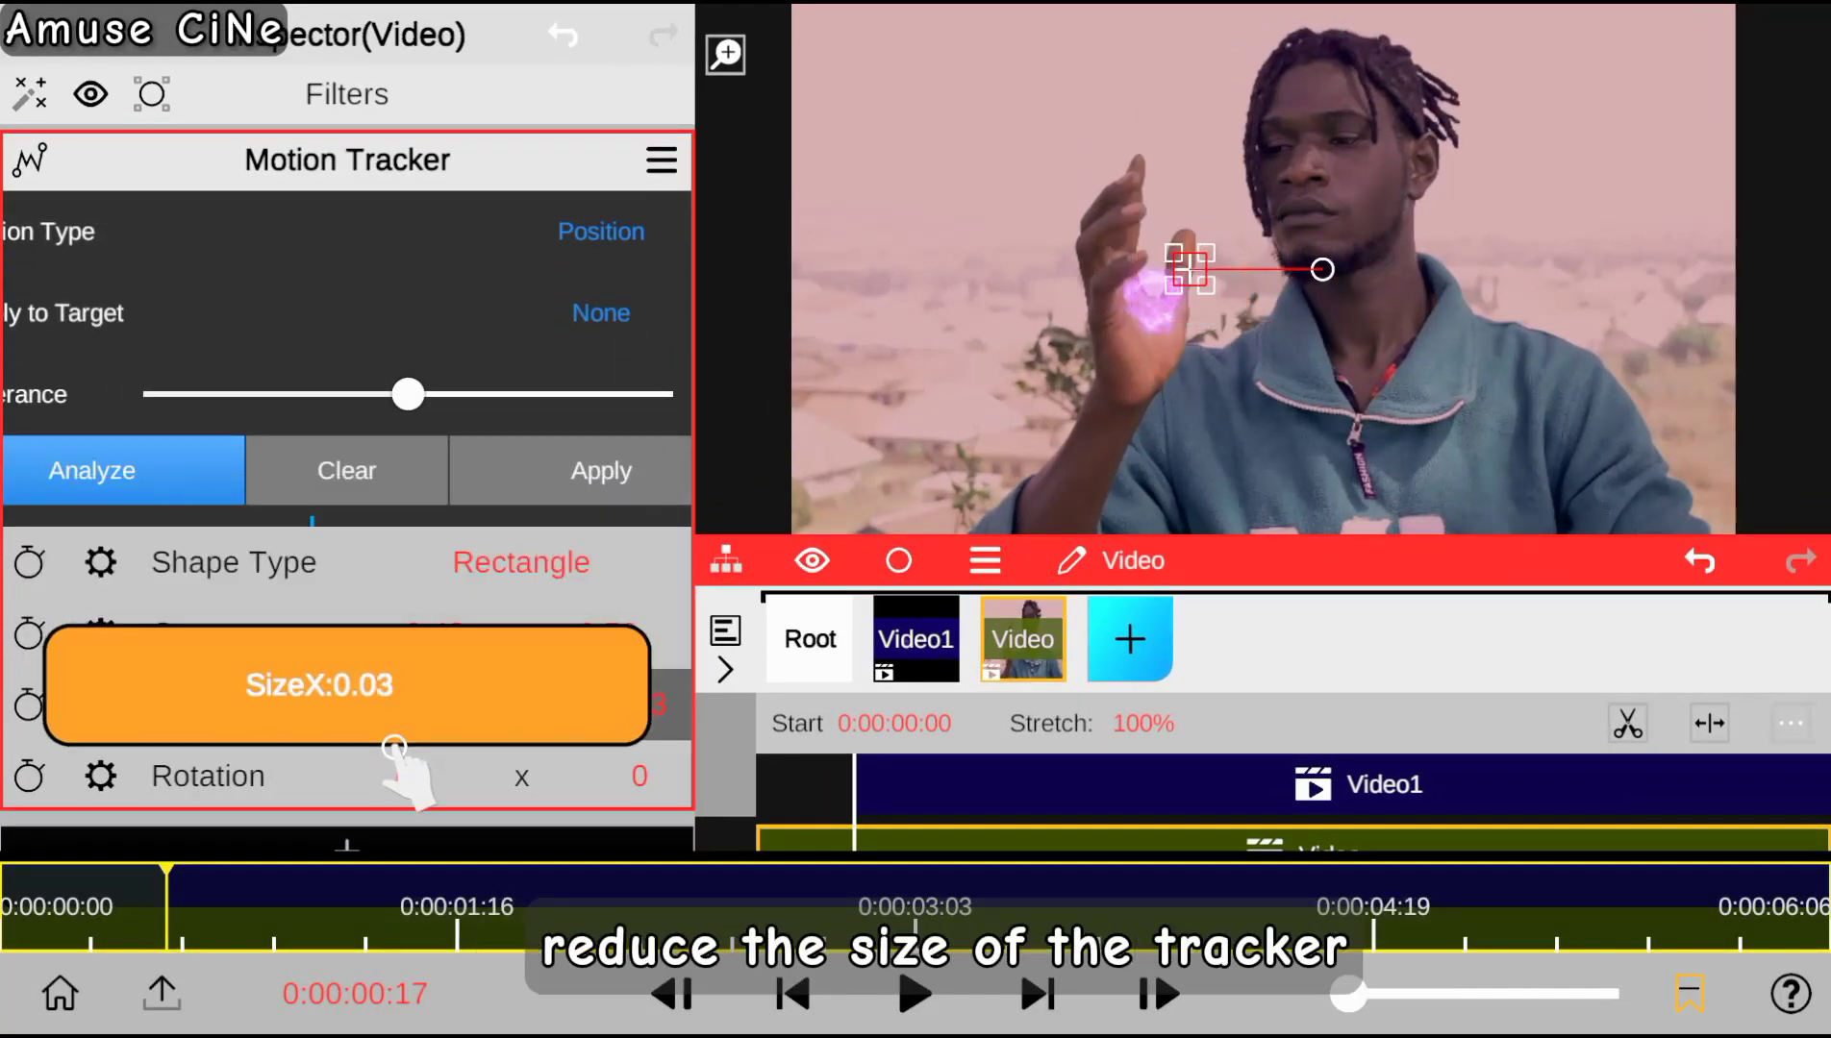
drag(608, 632, 596, 675)
drag(423, 635, 394, 642)
Hide the Video1 energy layer and analyze the hand's motion.
click(915, 639)
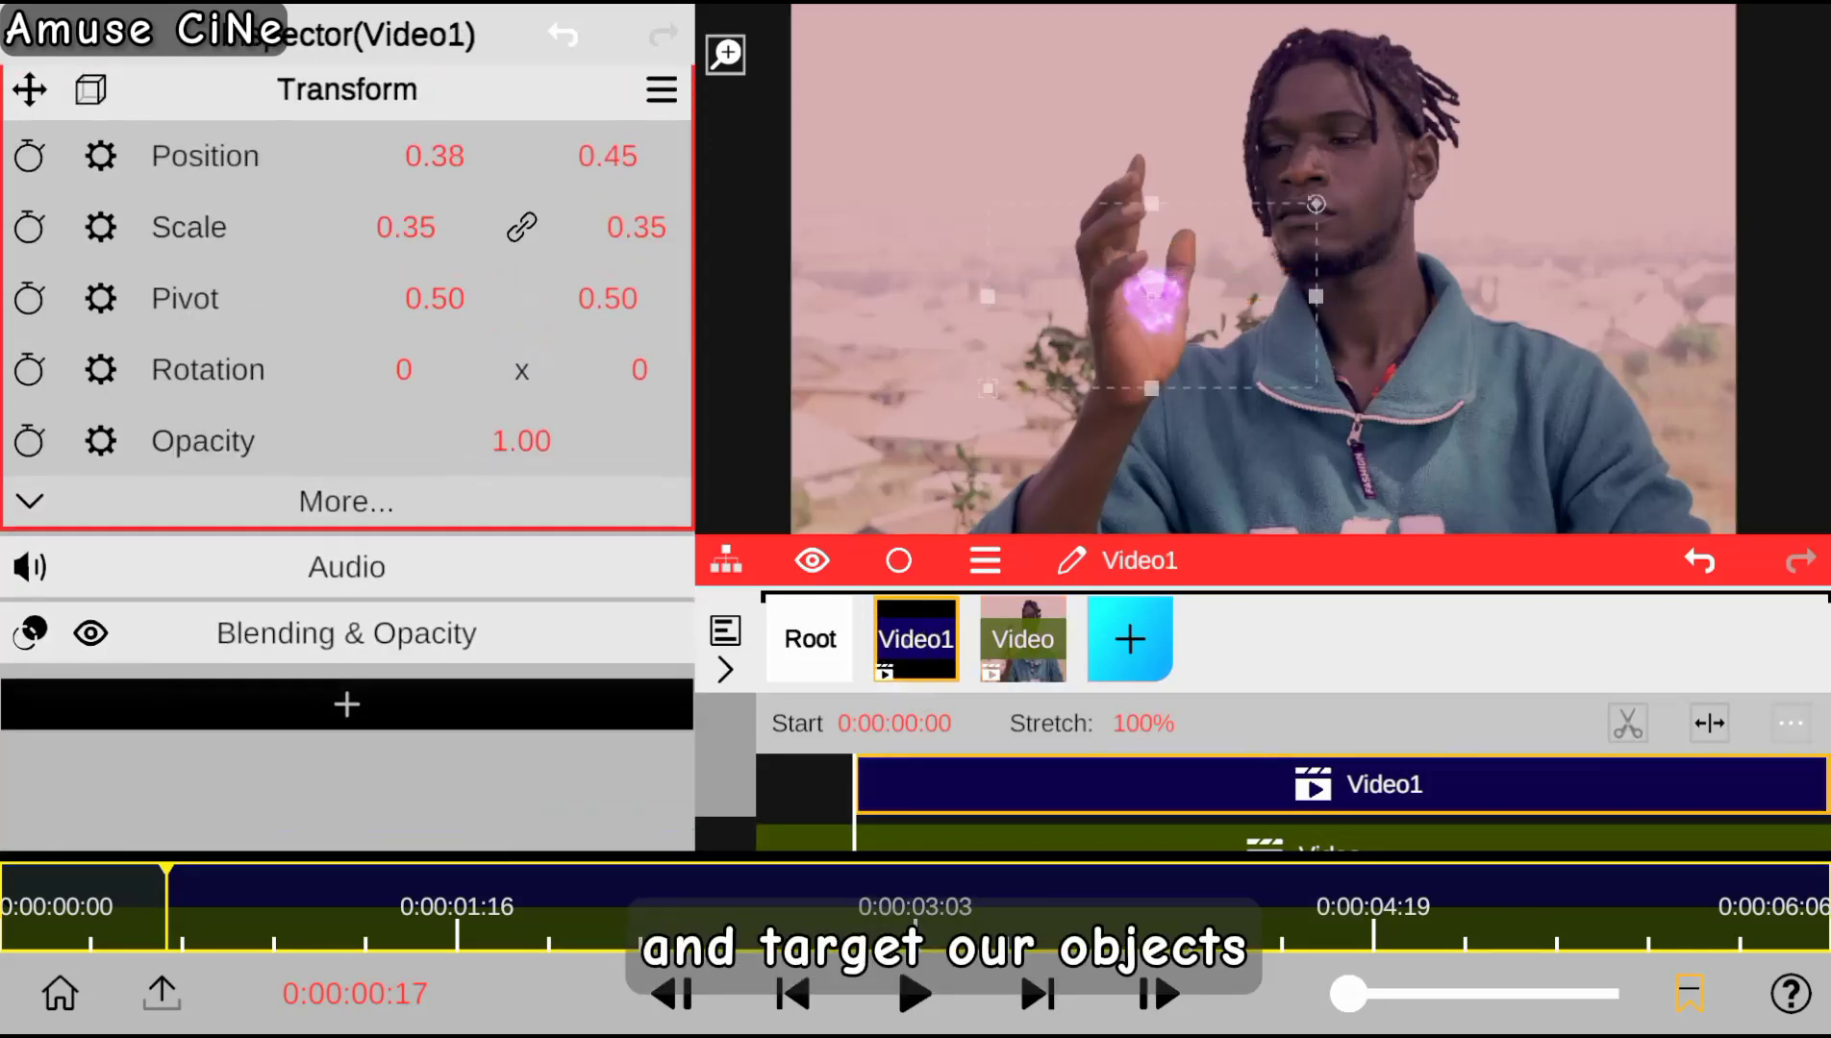
click(811, 561)
click(1022, 640)
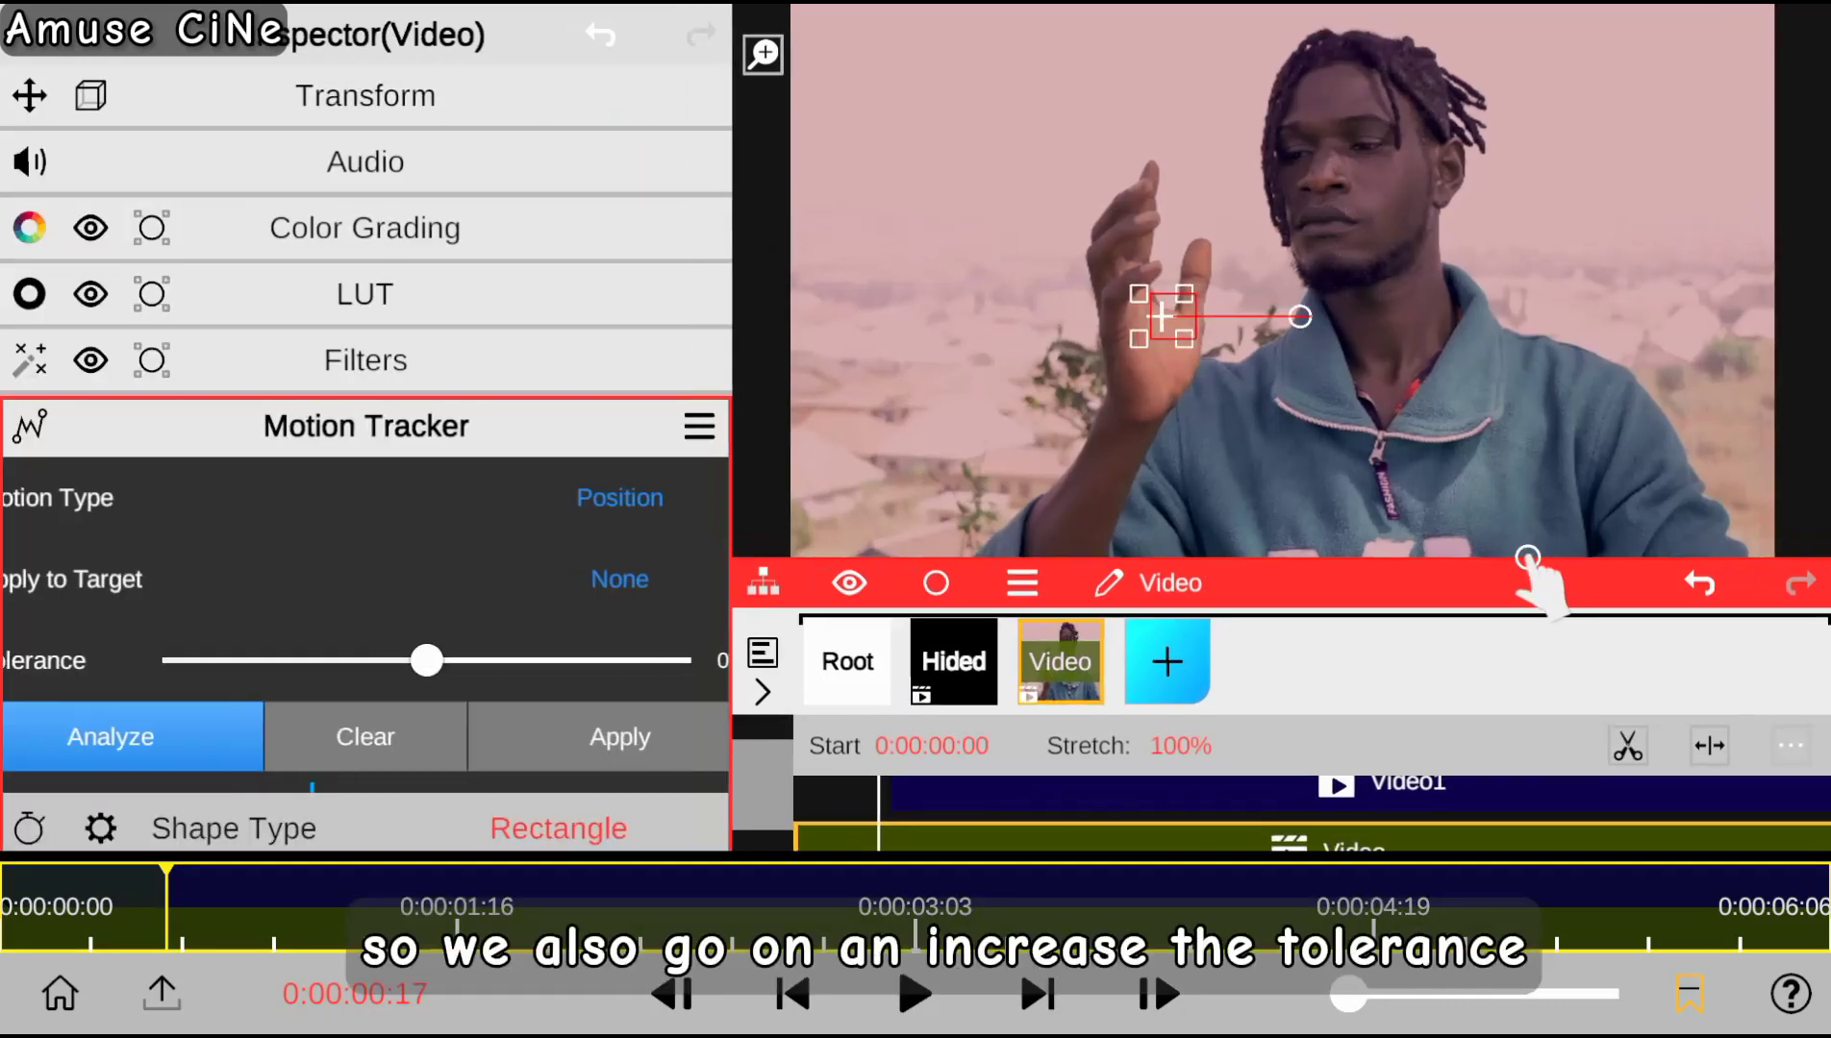
drag(1524, 560, 1618, 560)
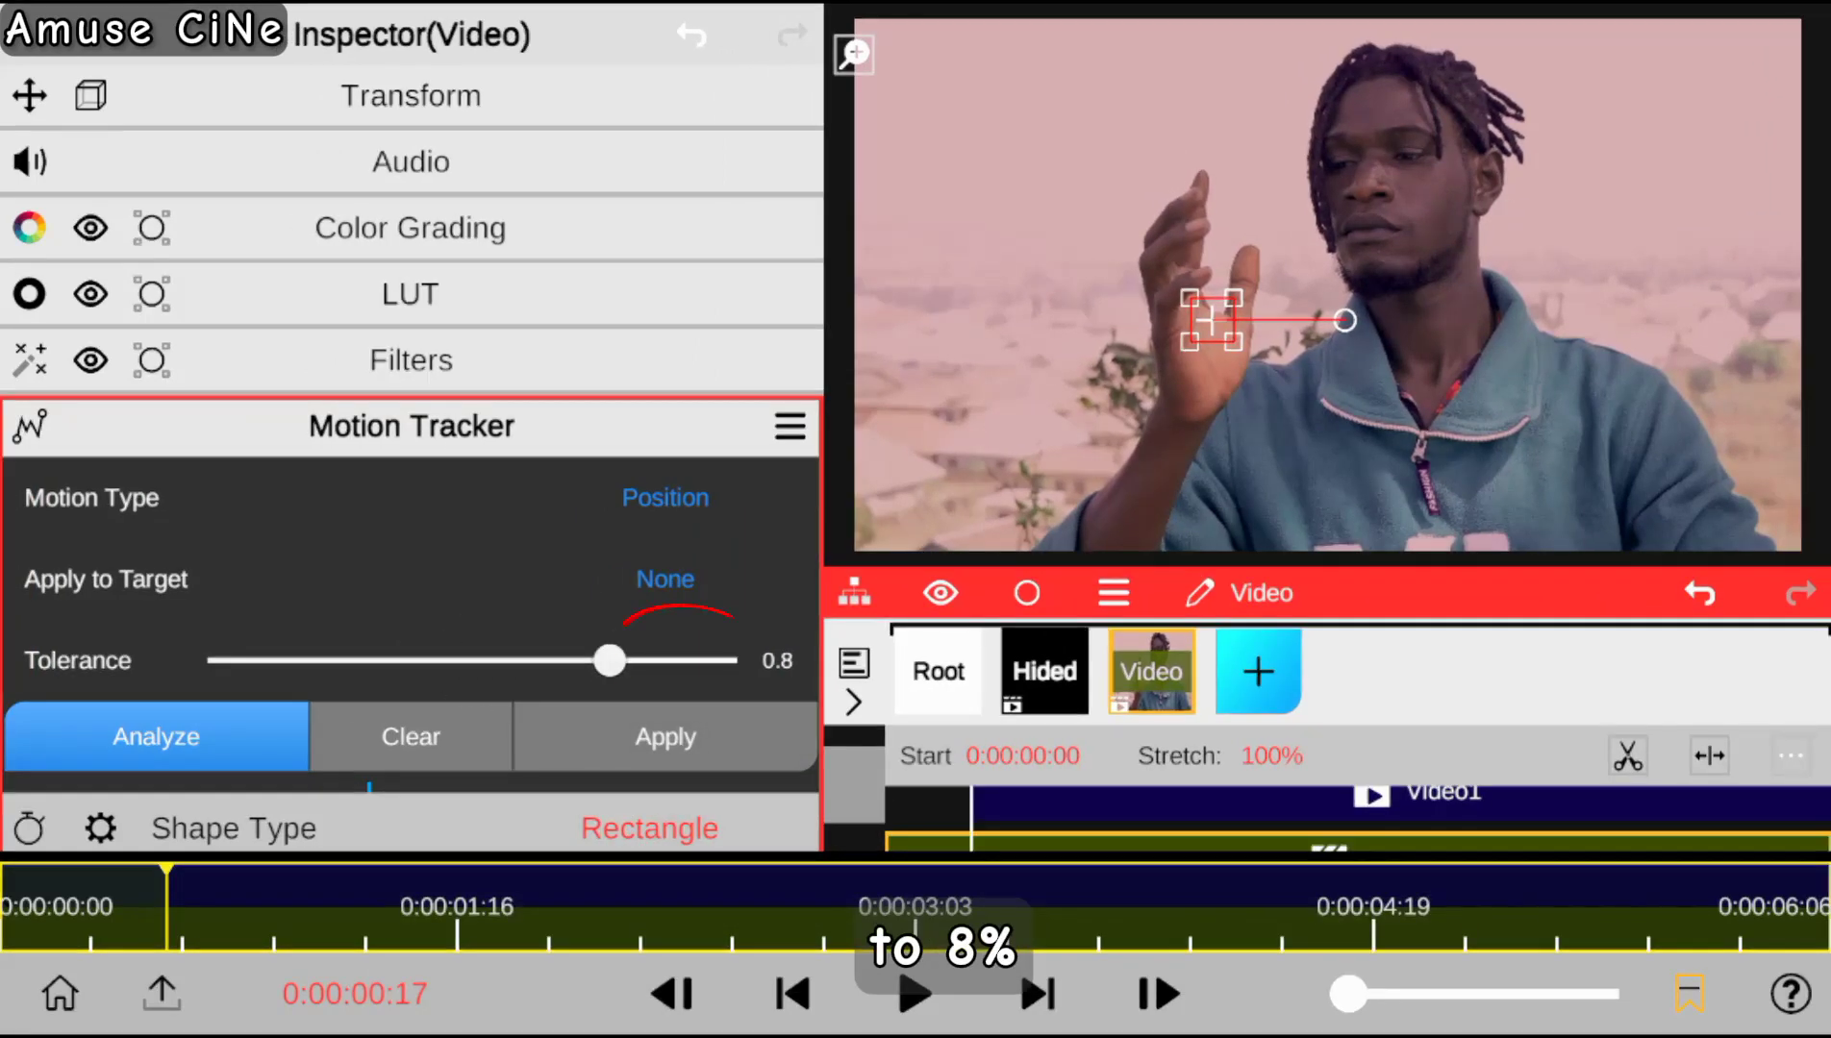
drag(1529, 592, 1392, 510)
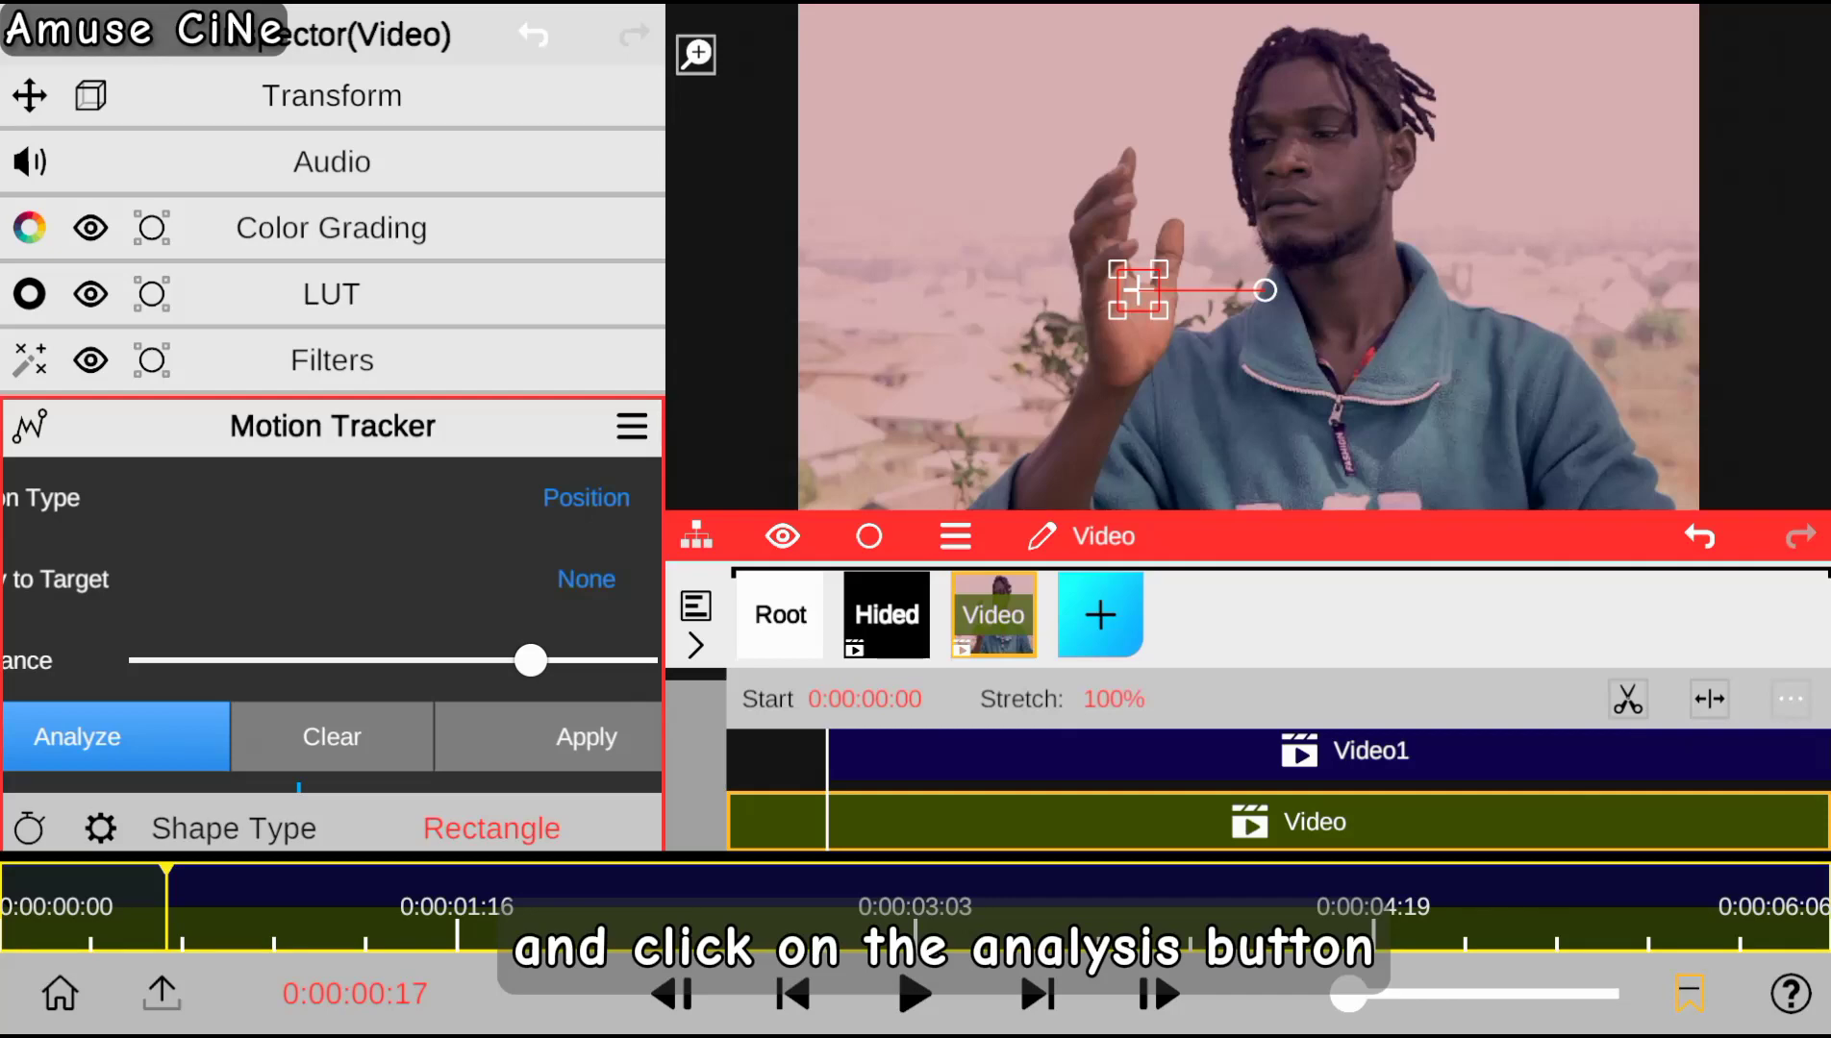
scroll(333, 461, down, 3)
click(77, 429)
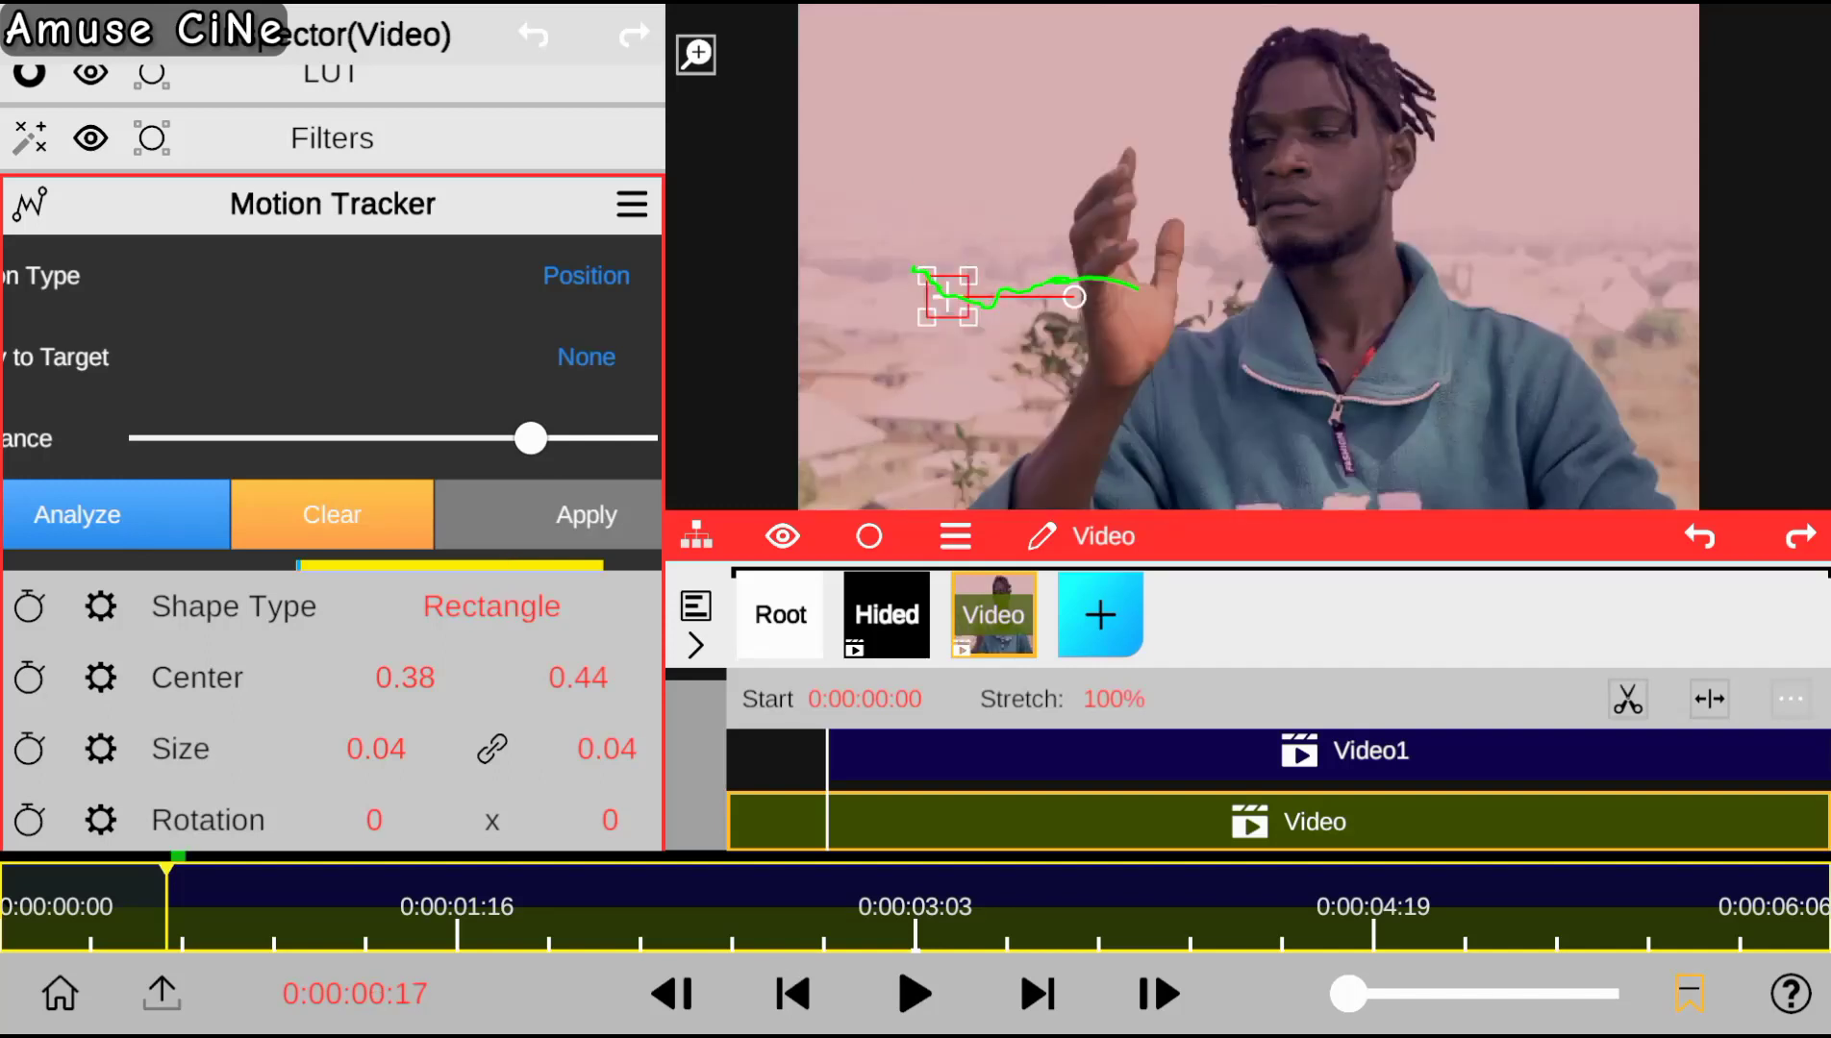
Move the energy ball back onto the hand and shrink it to about 0.23.
click(861, 617)
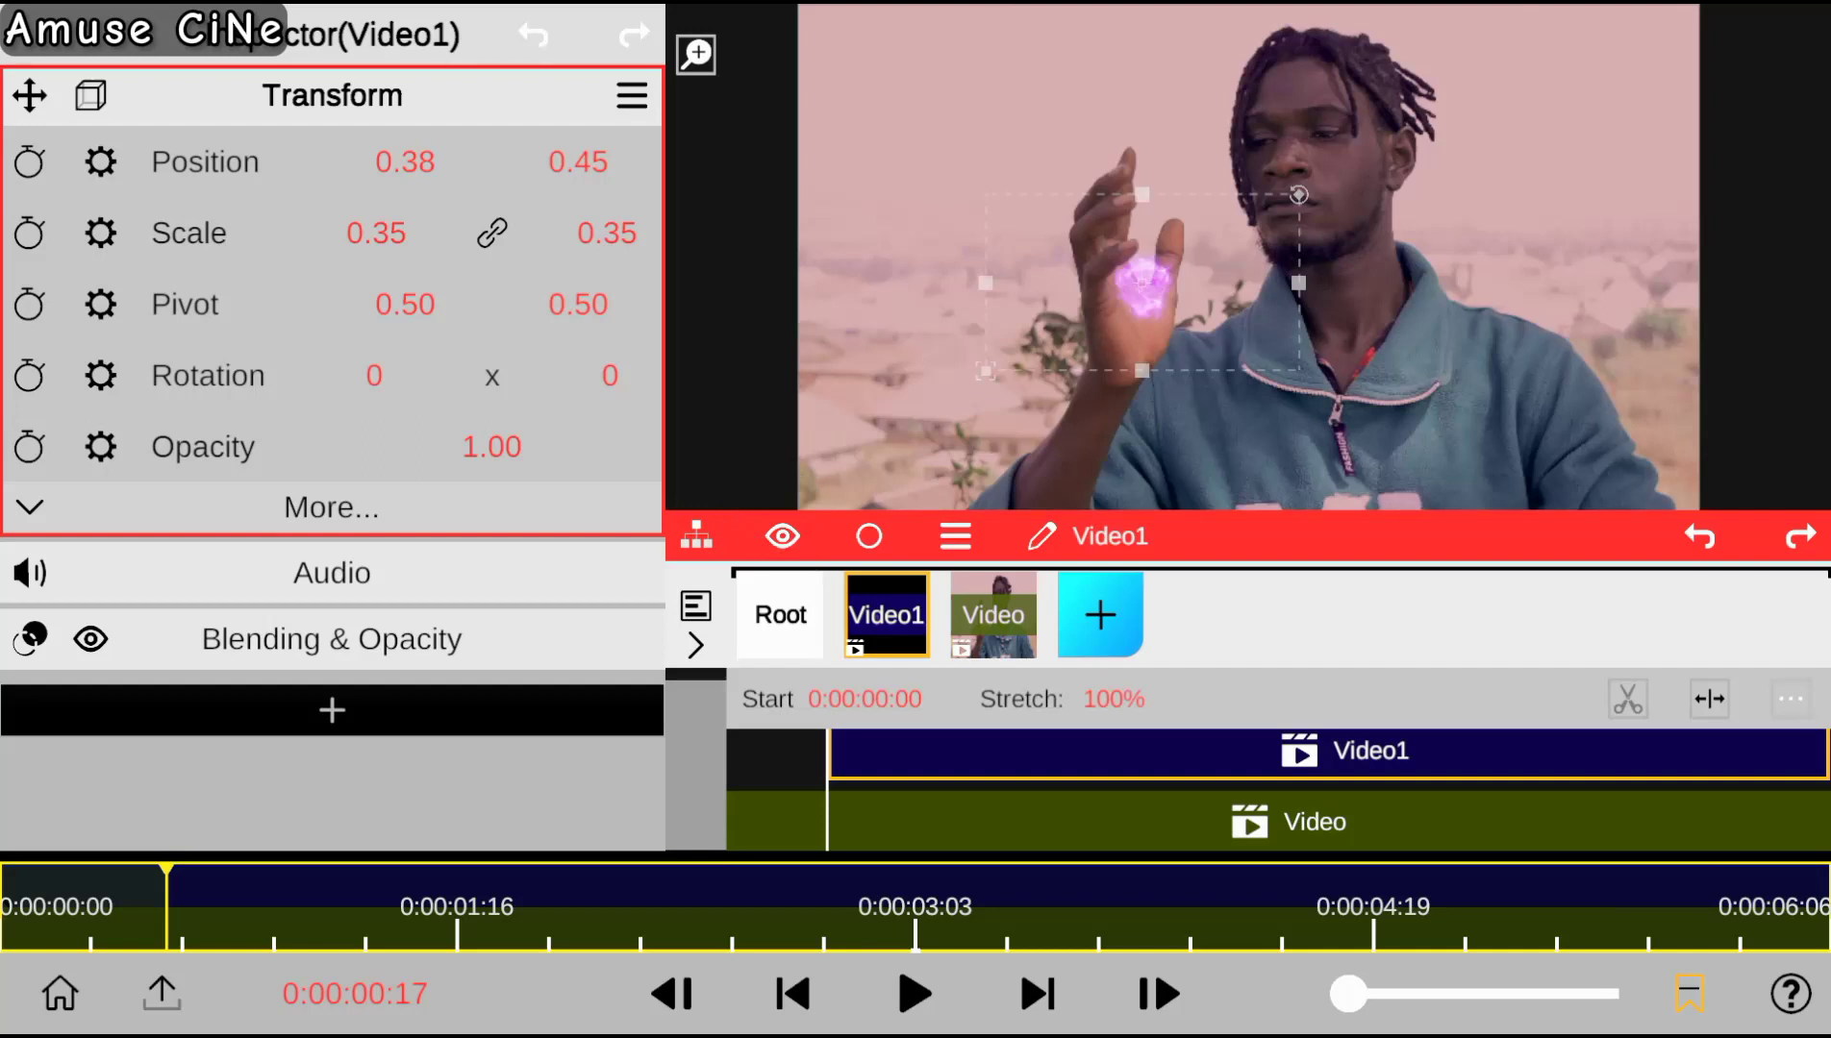
drag(384, 162, 370, 173)
drag(605, 192, 605, 161)
drag(380, 233, 449, 420)
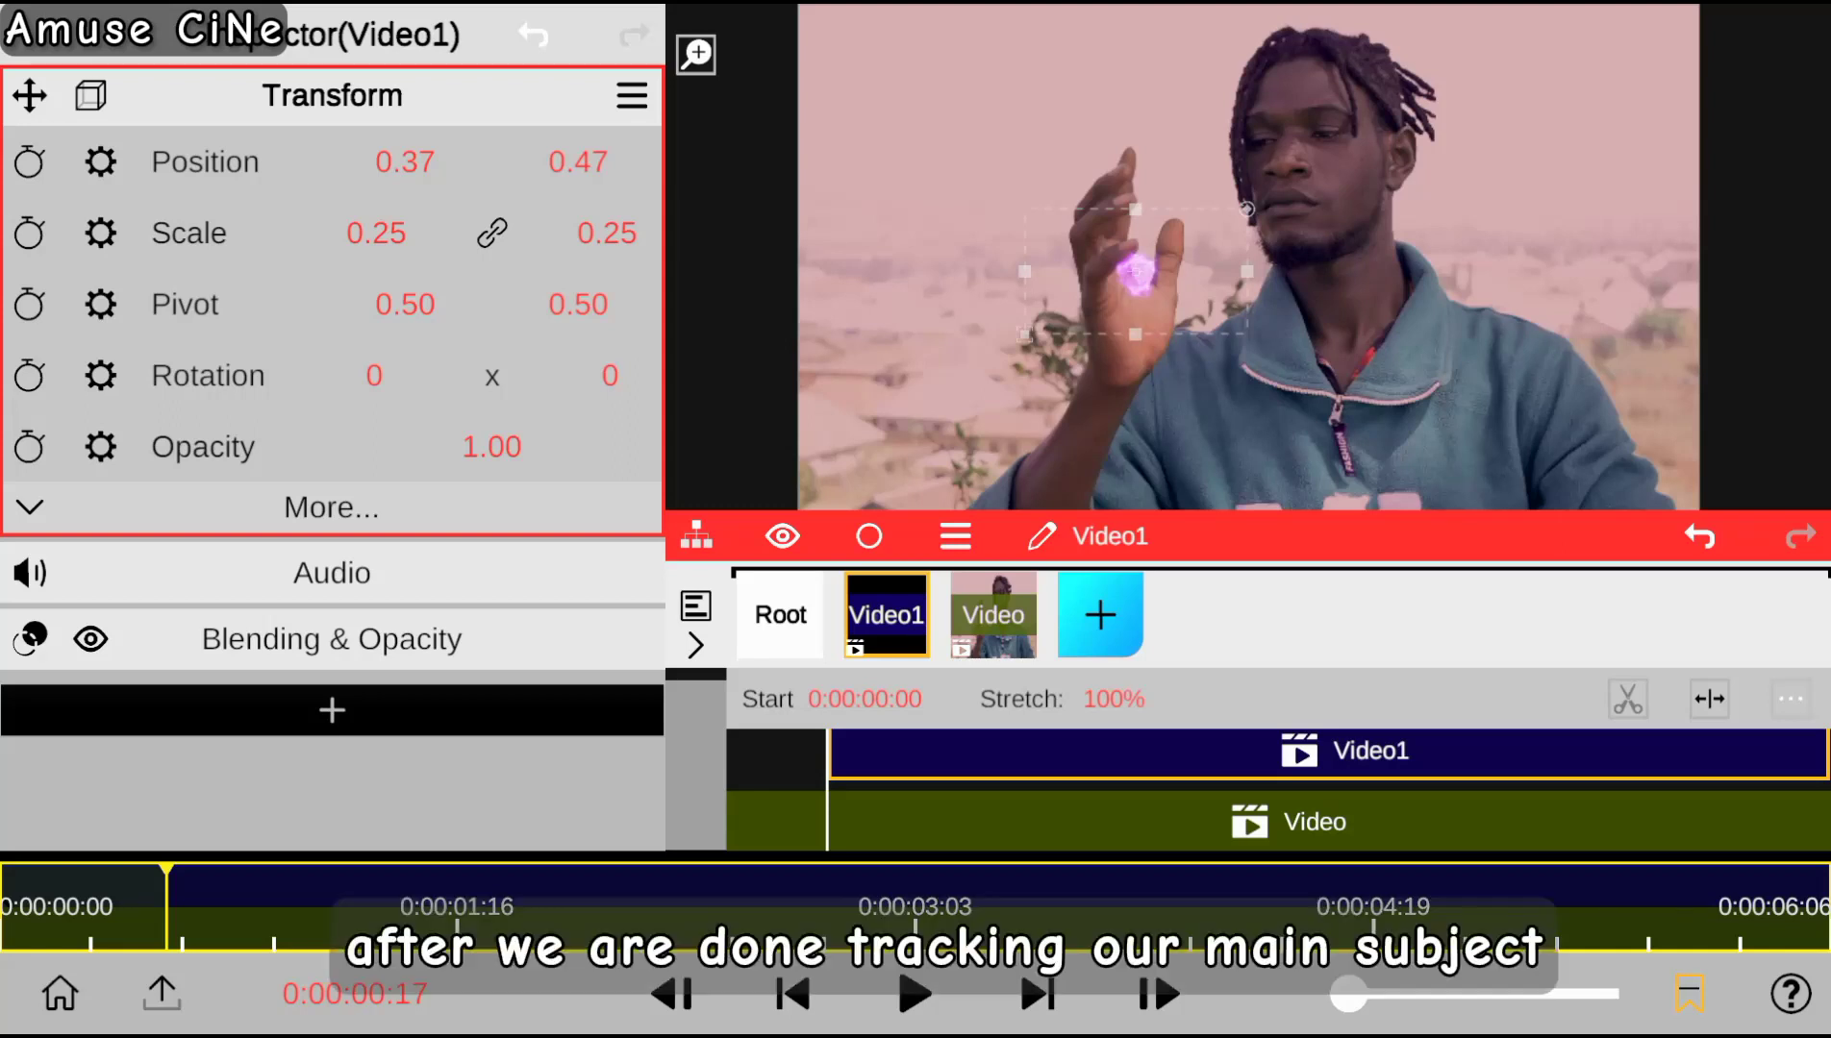
drag(376, 234, 376, 310)
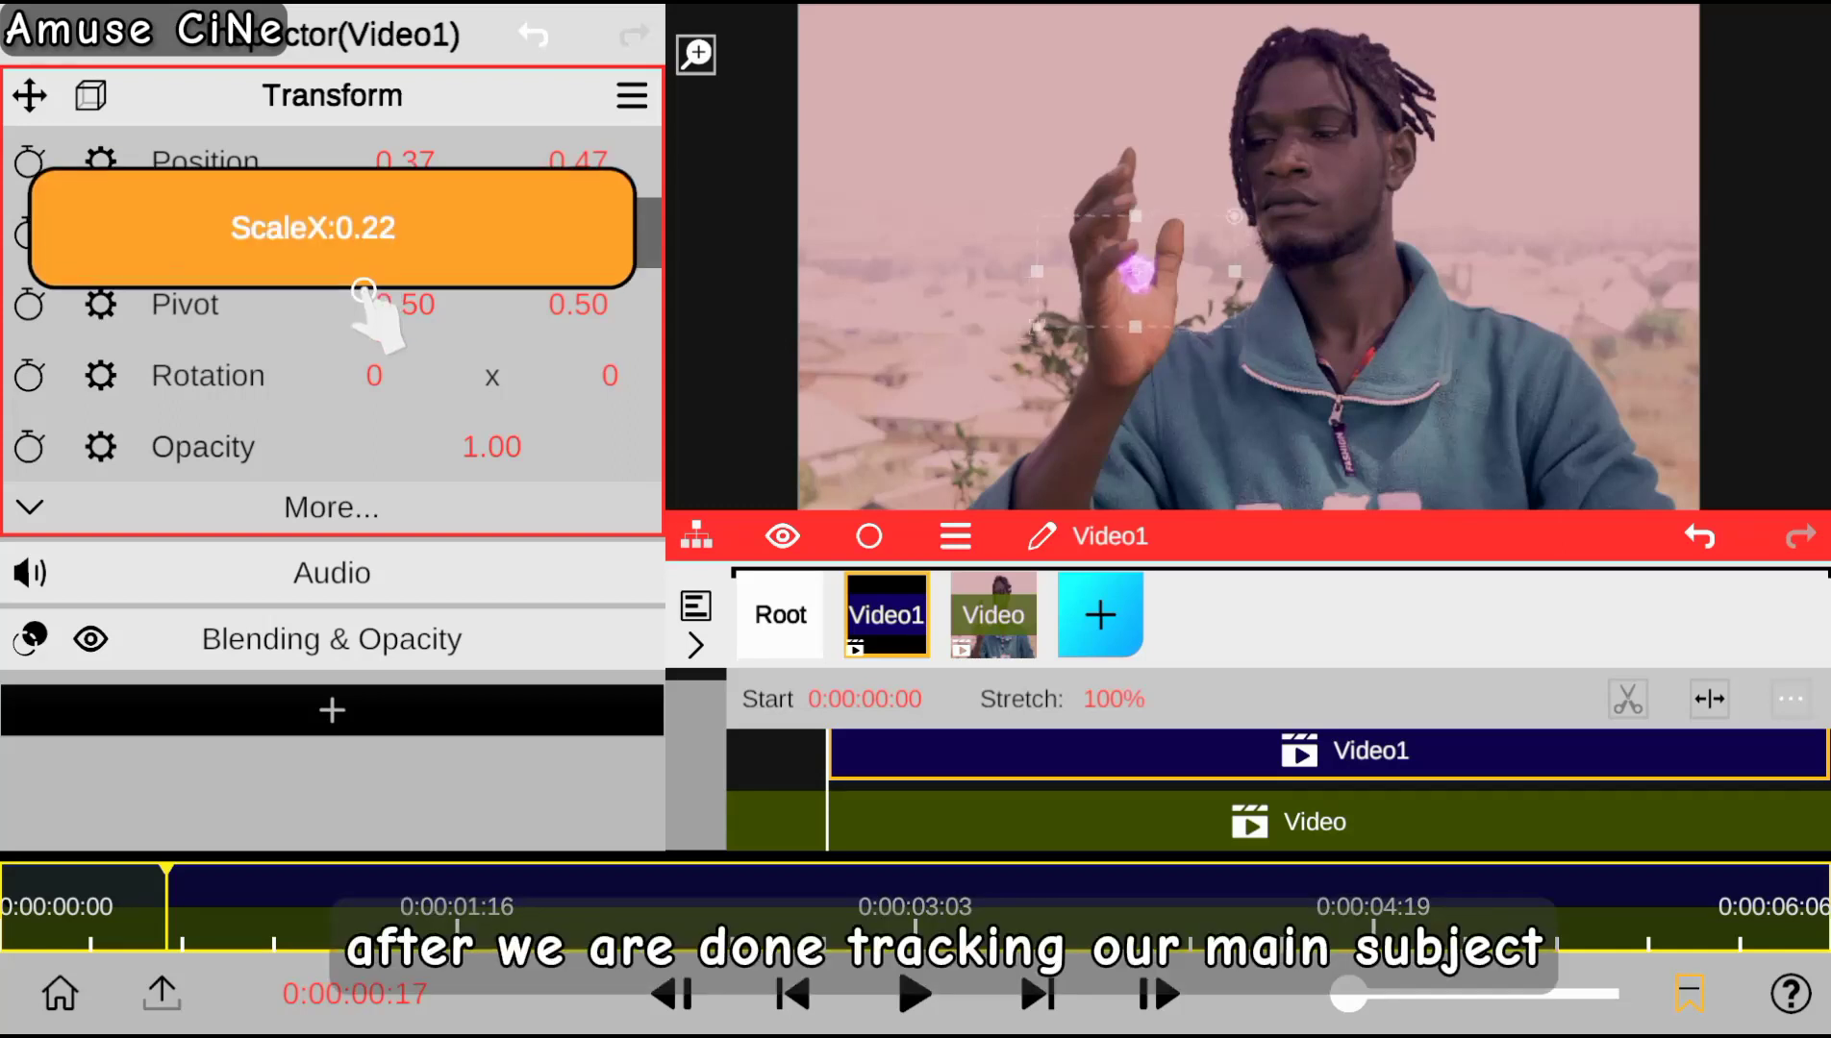
Set the Motion Tracker's target to Video1 and apply the tracking data.
click(990, 608)
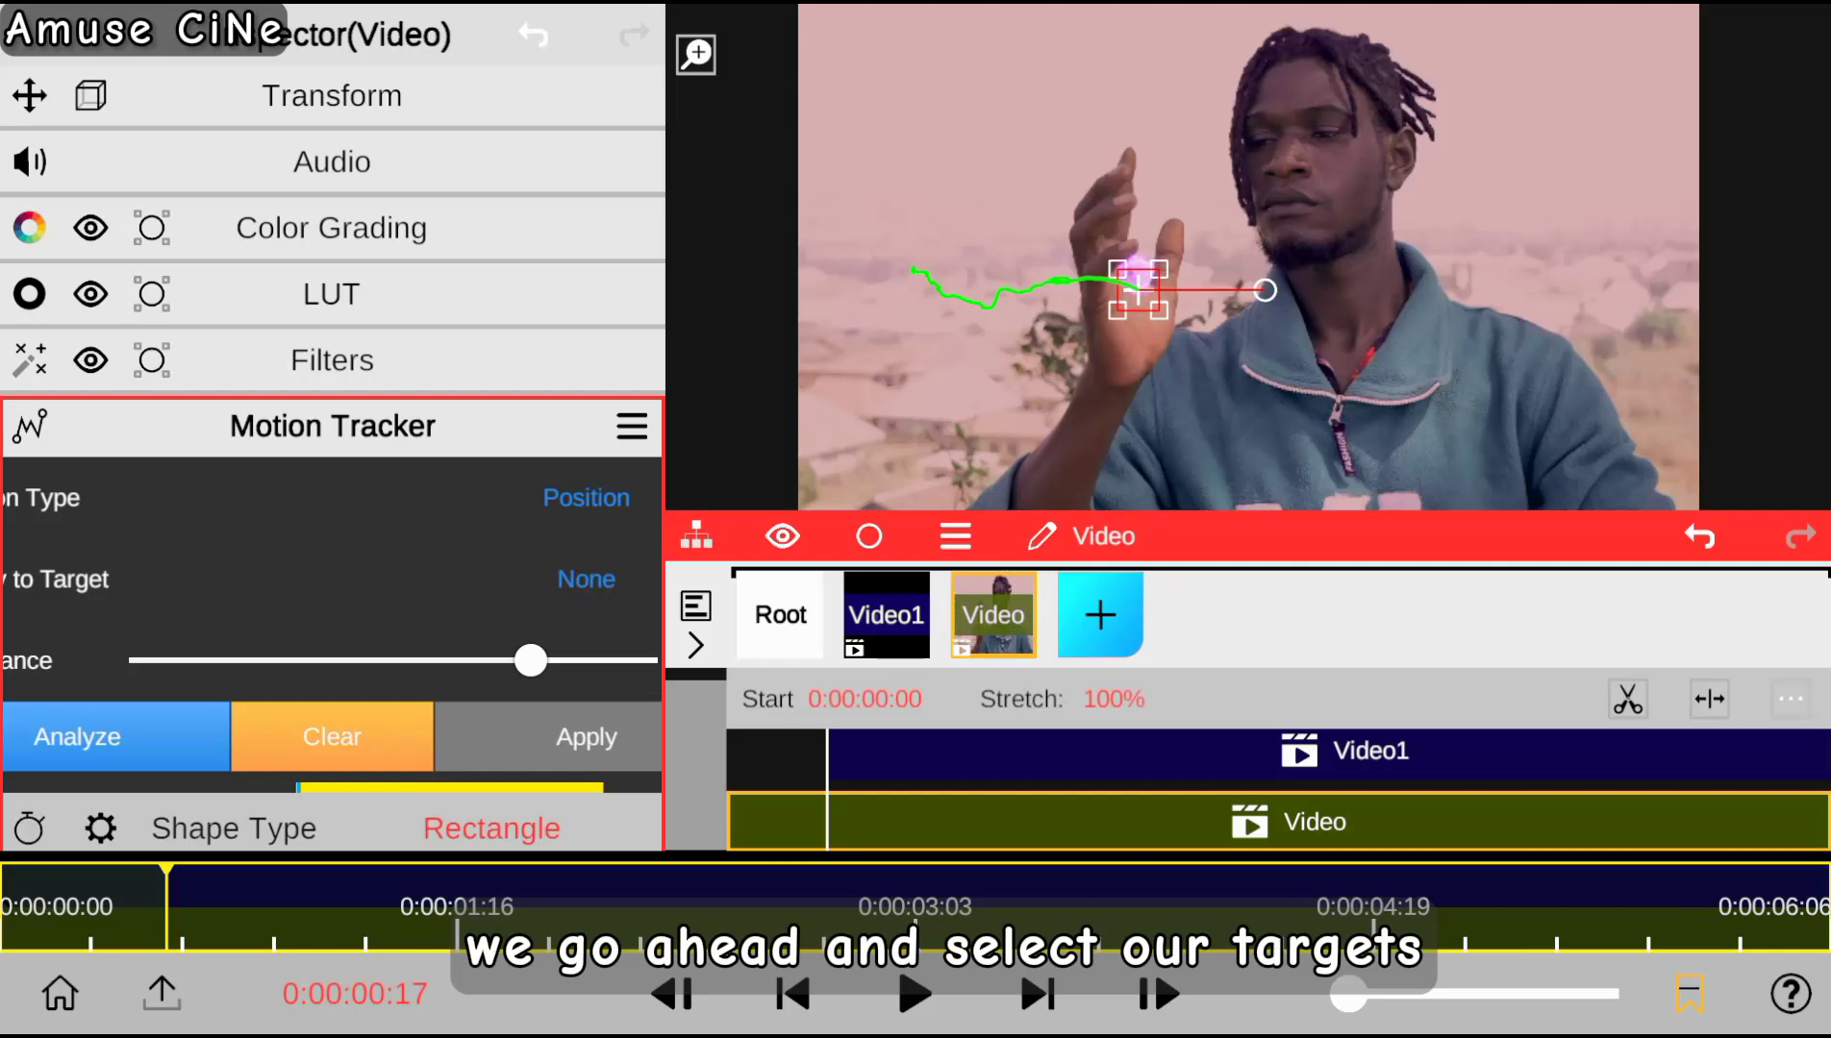
click(586, 575)
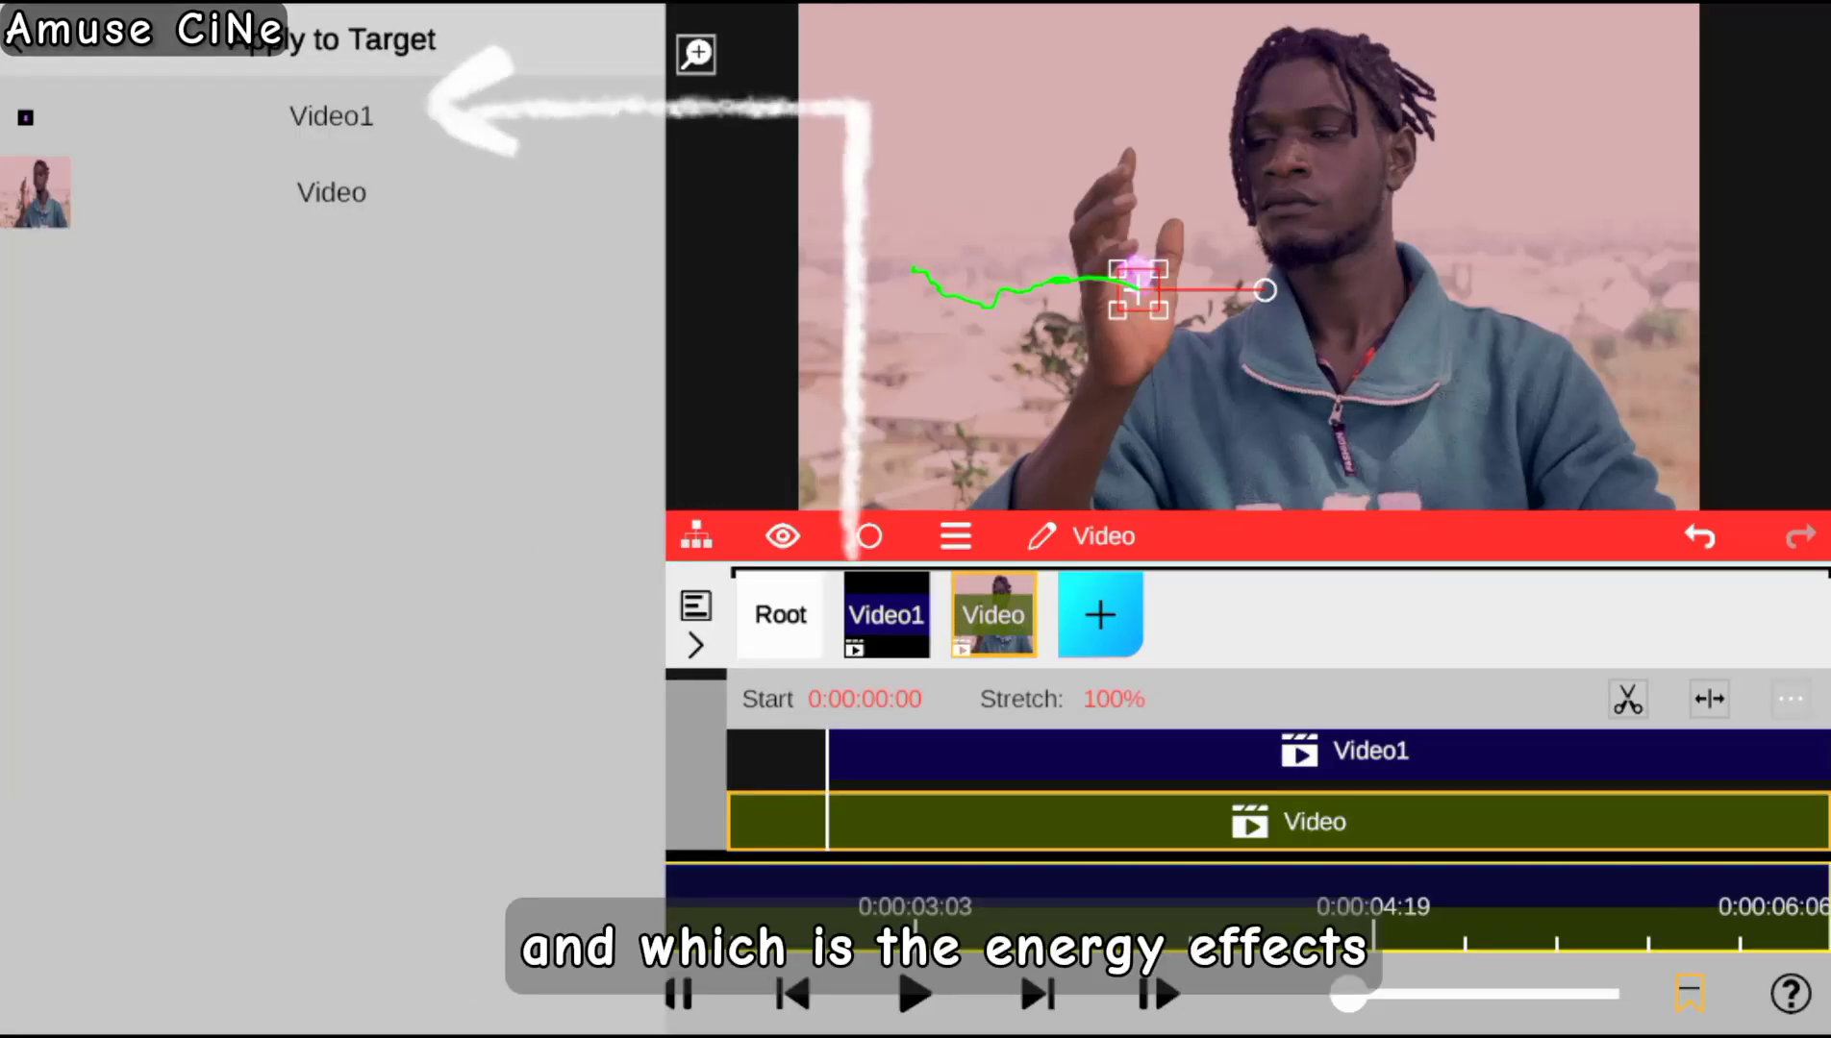
click(149, 114)
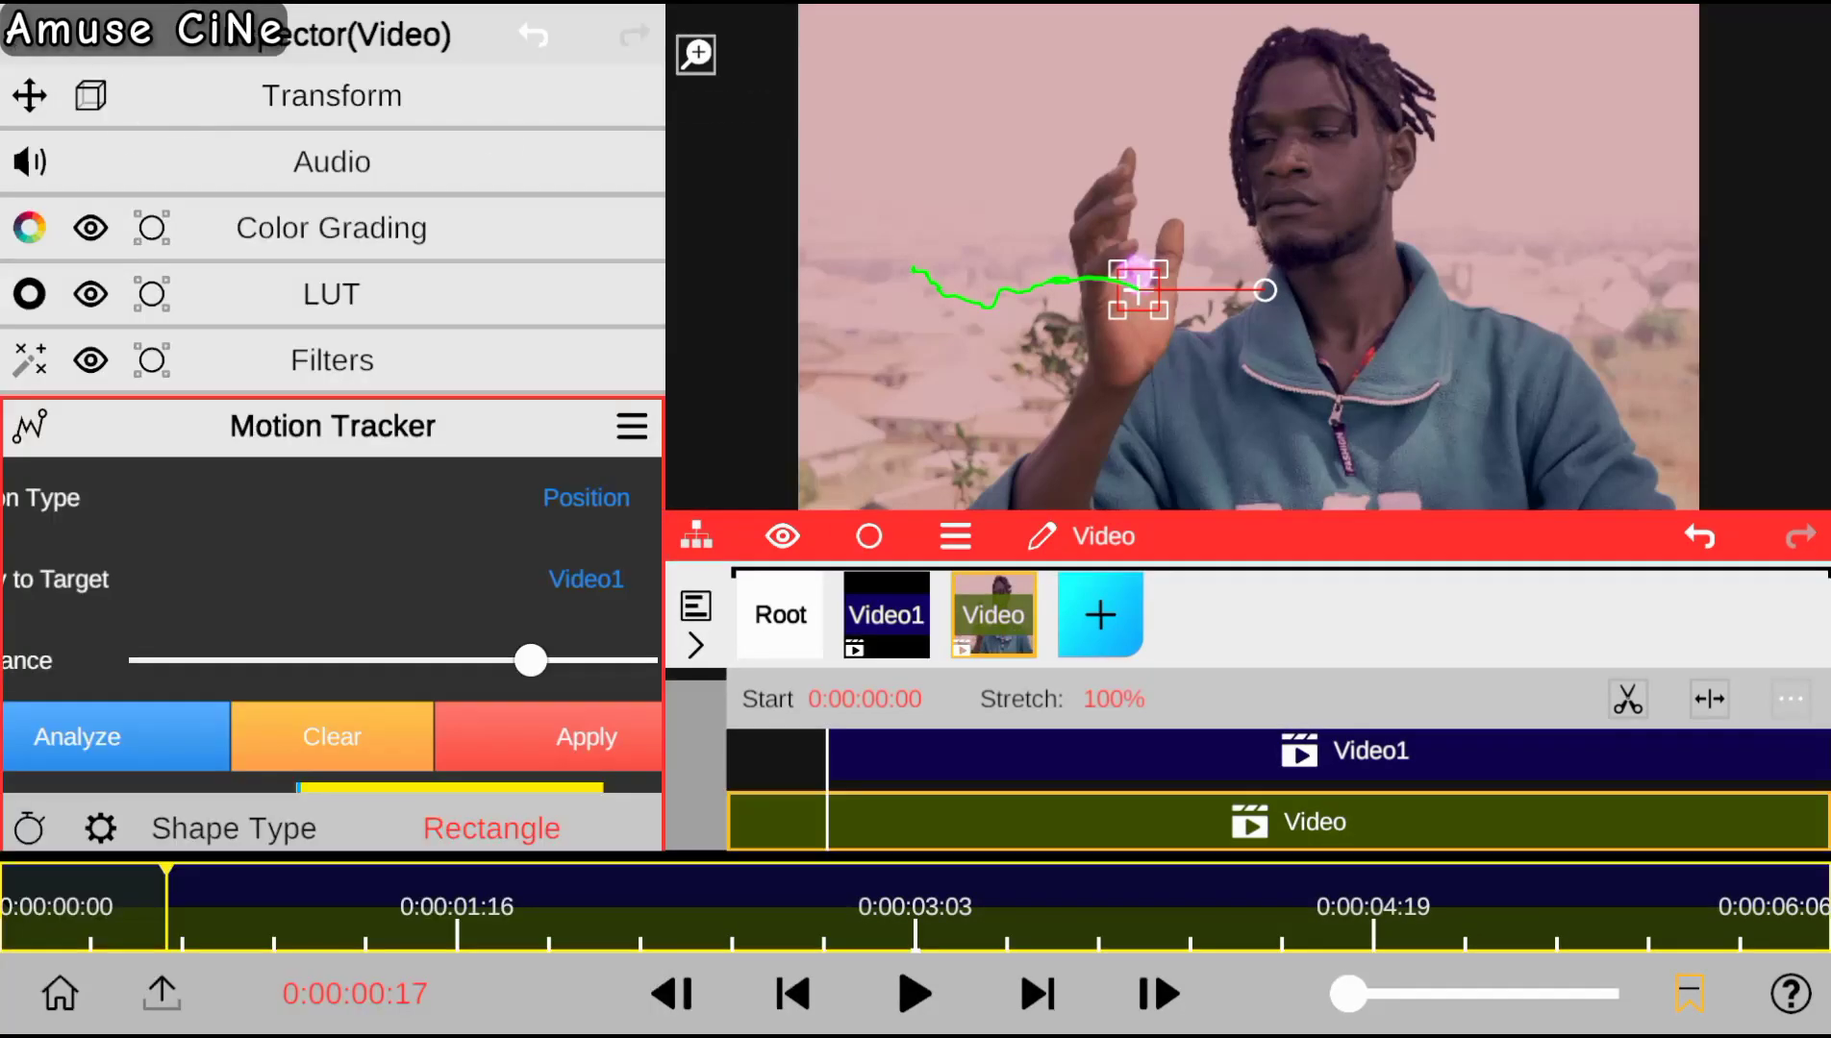
drag(1615, 519, 1461, 548)
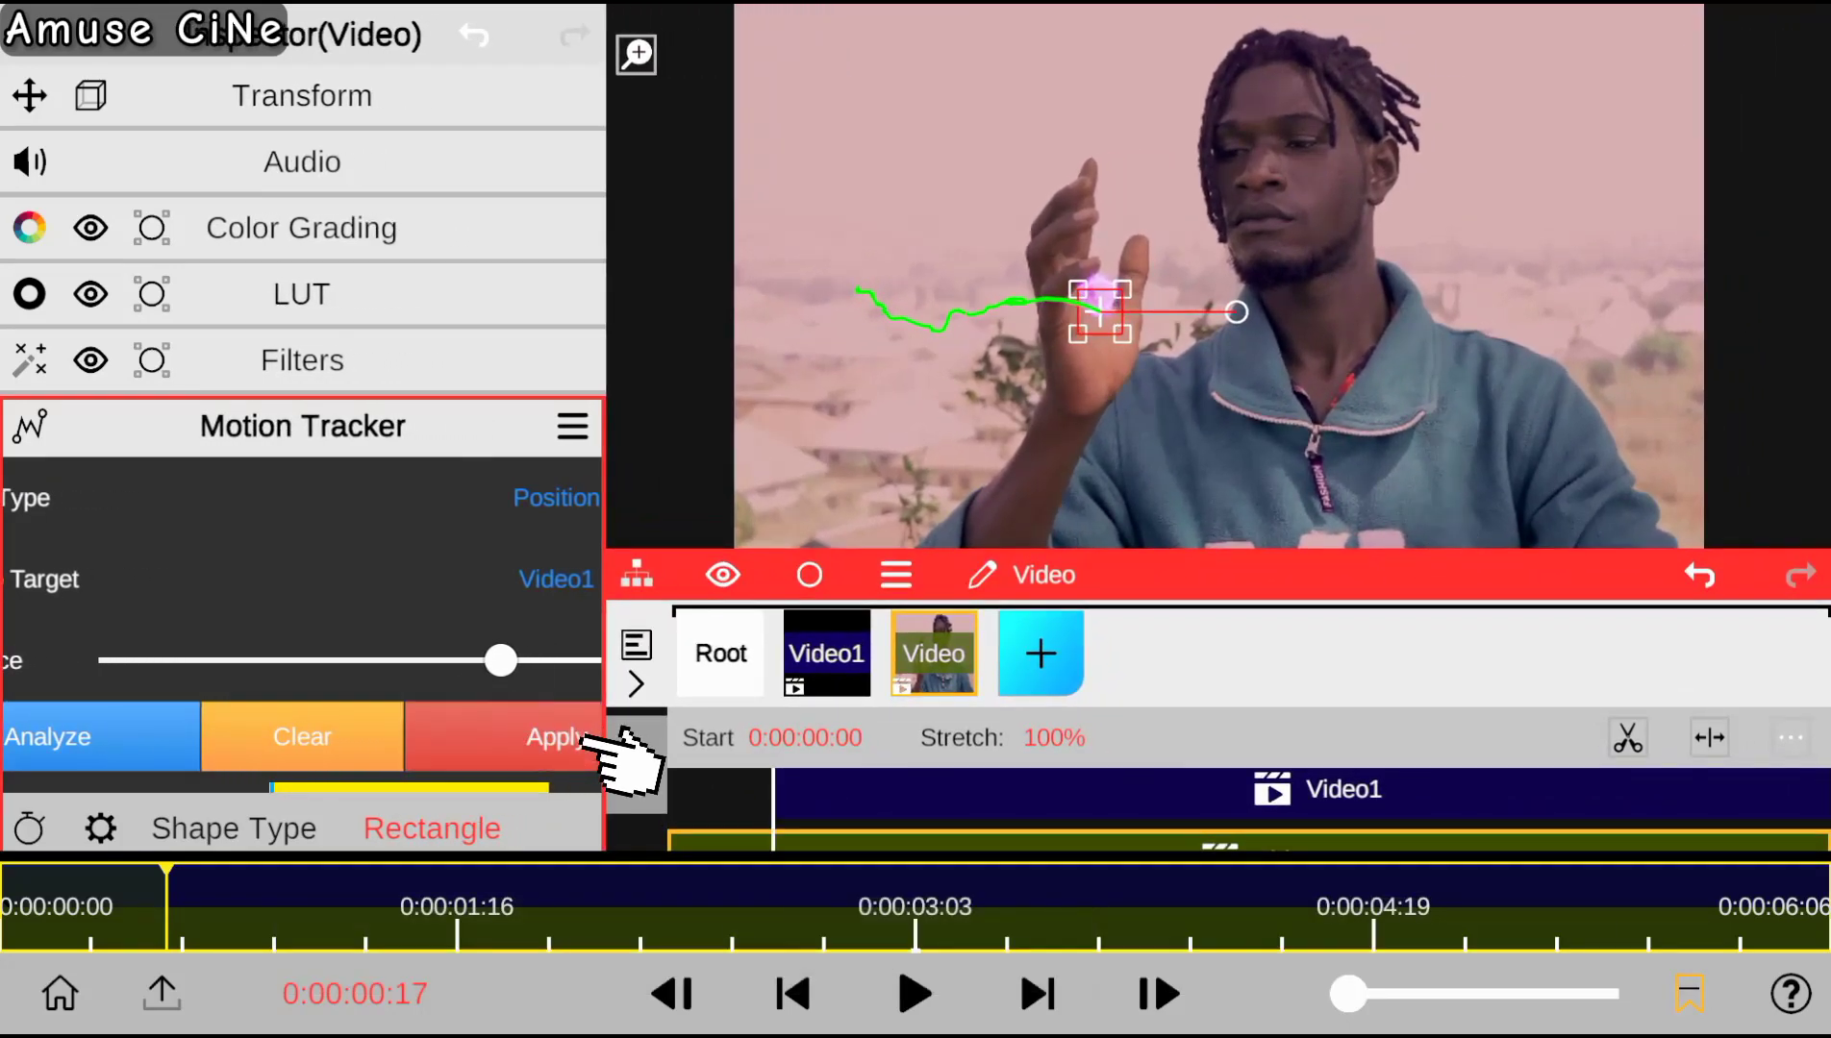
click(827, 654)
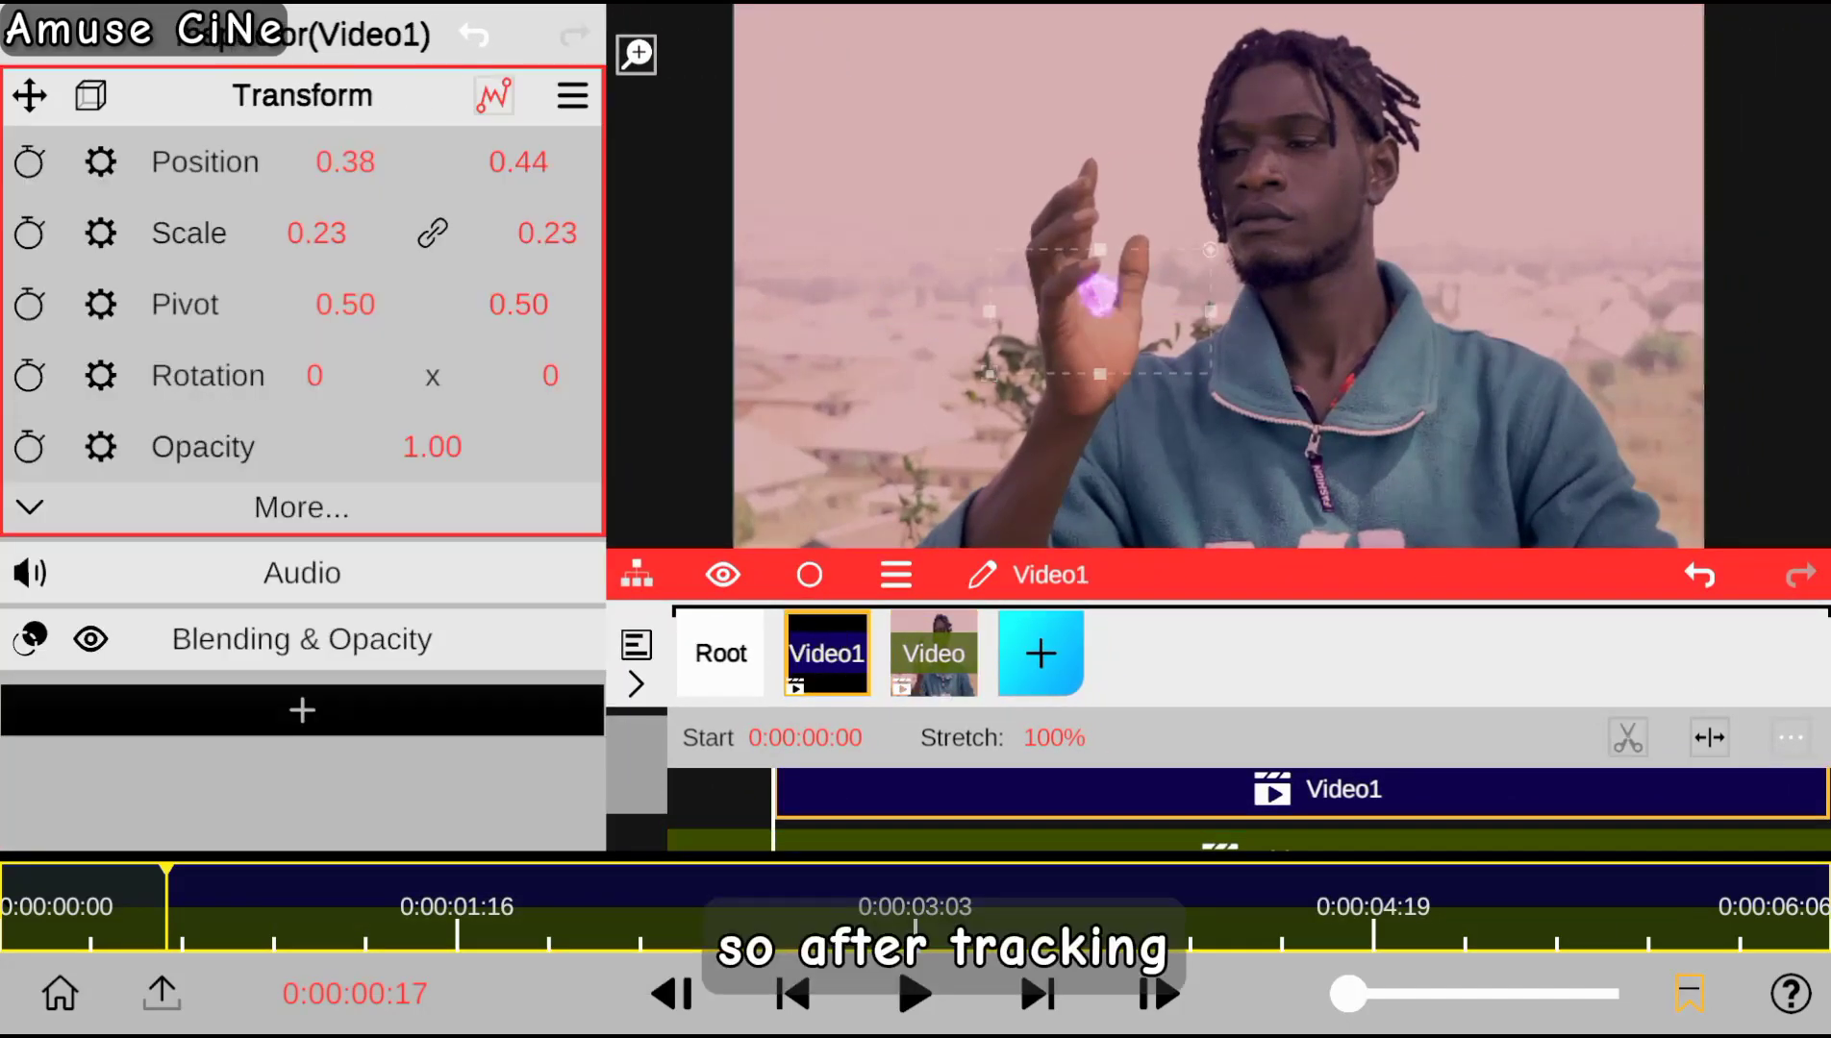
click(573, 94)
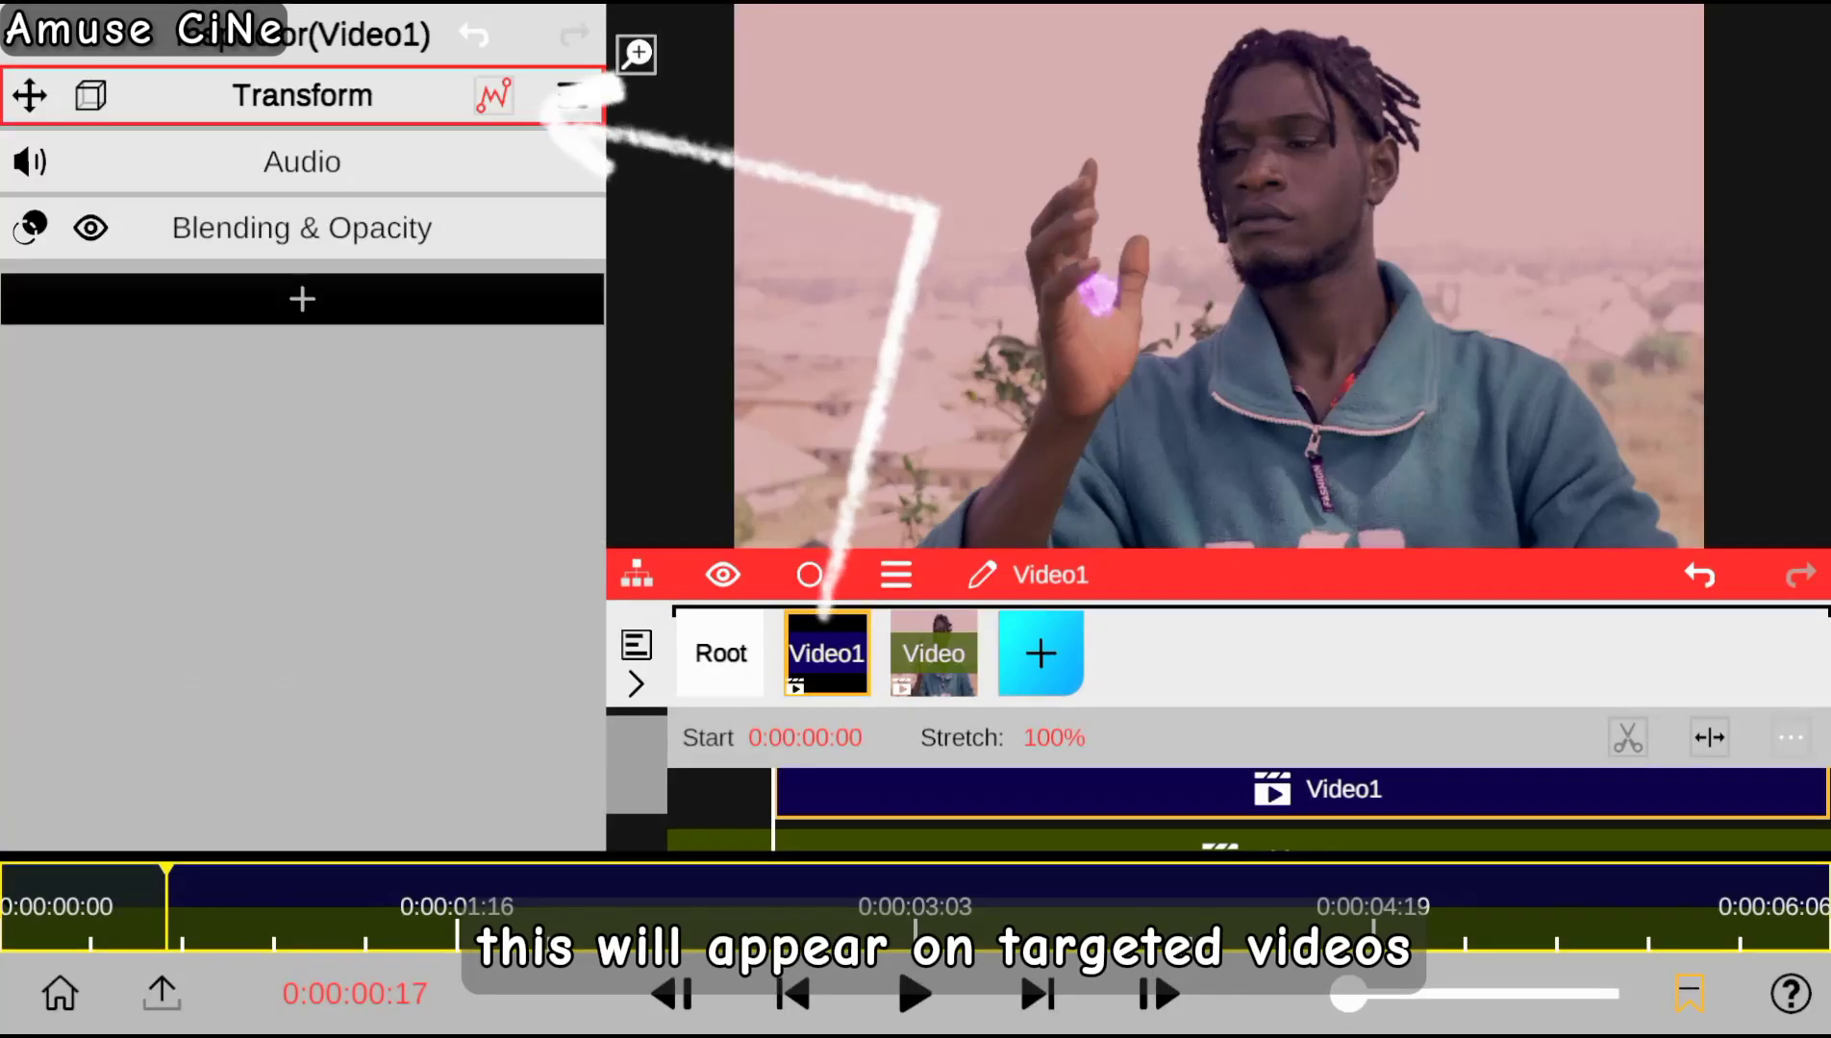
click(913, 994)
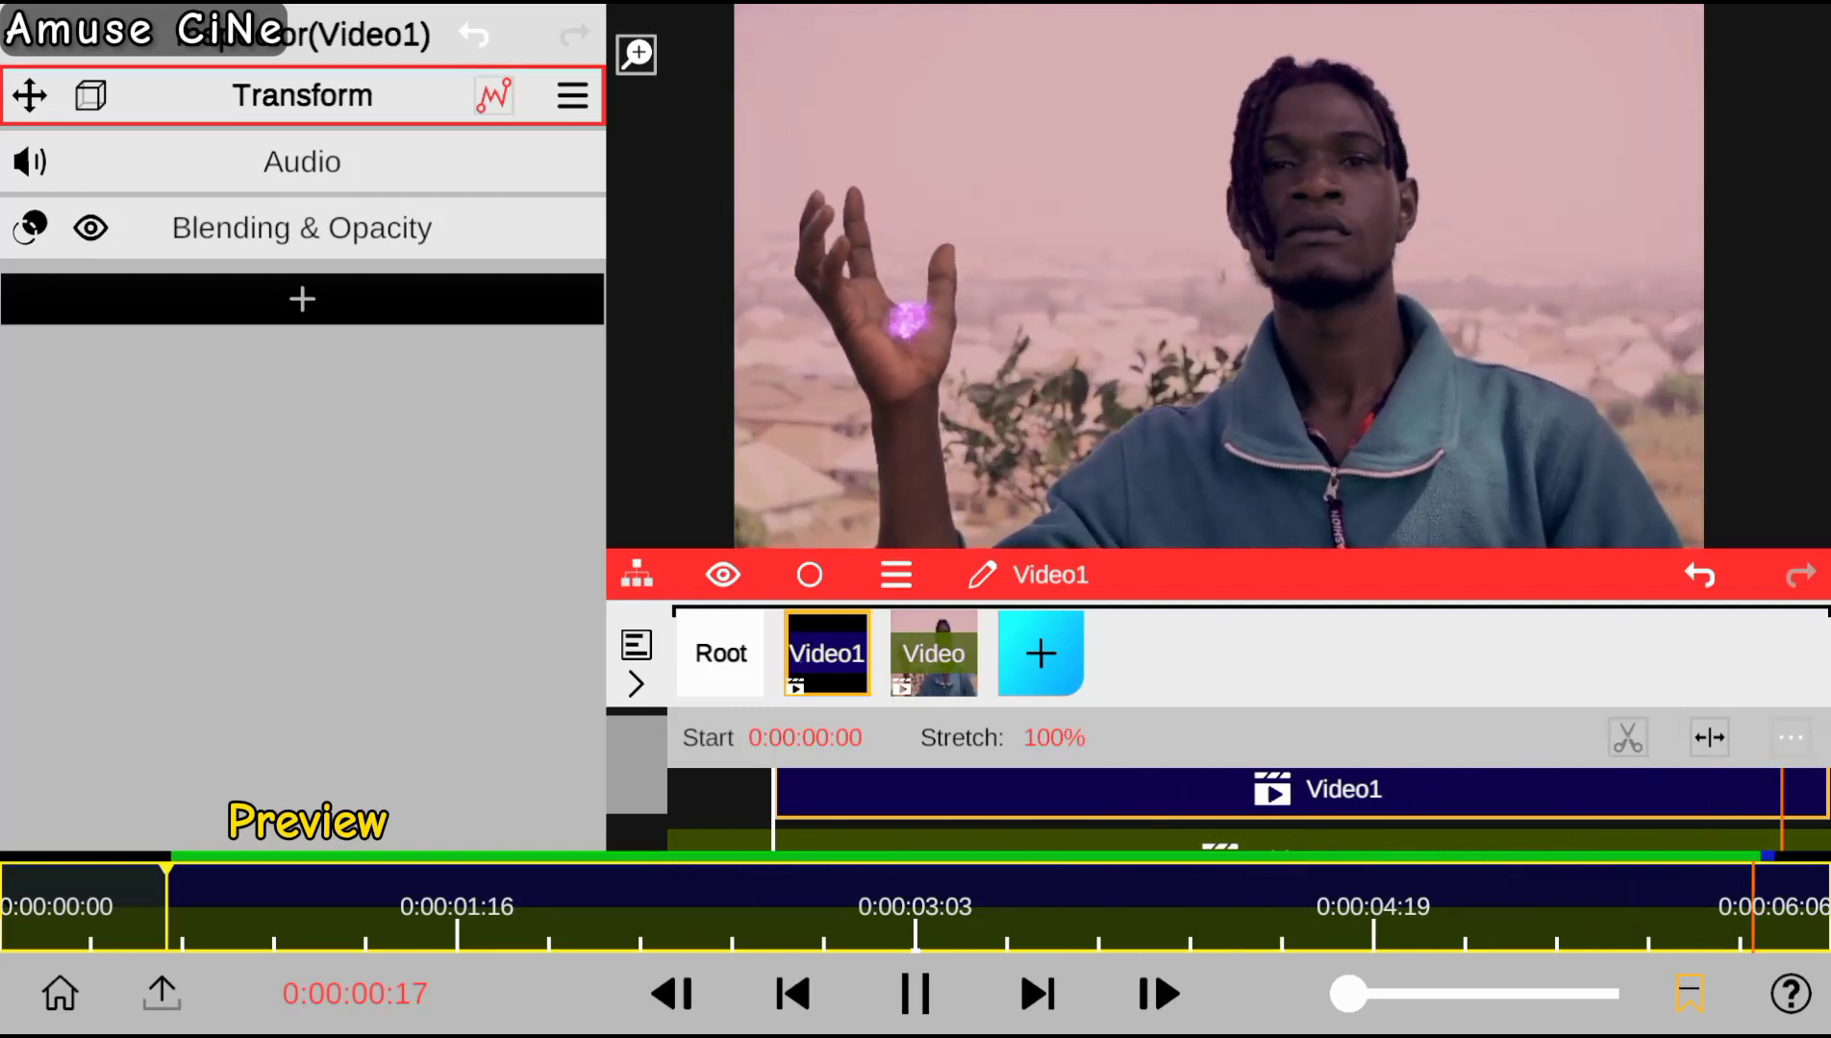
click(265, 879)
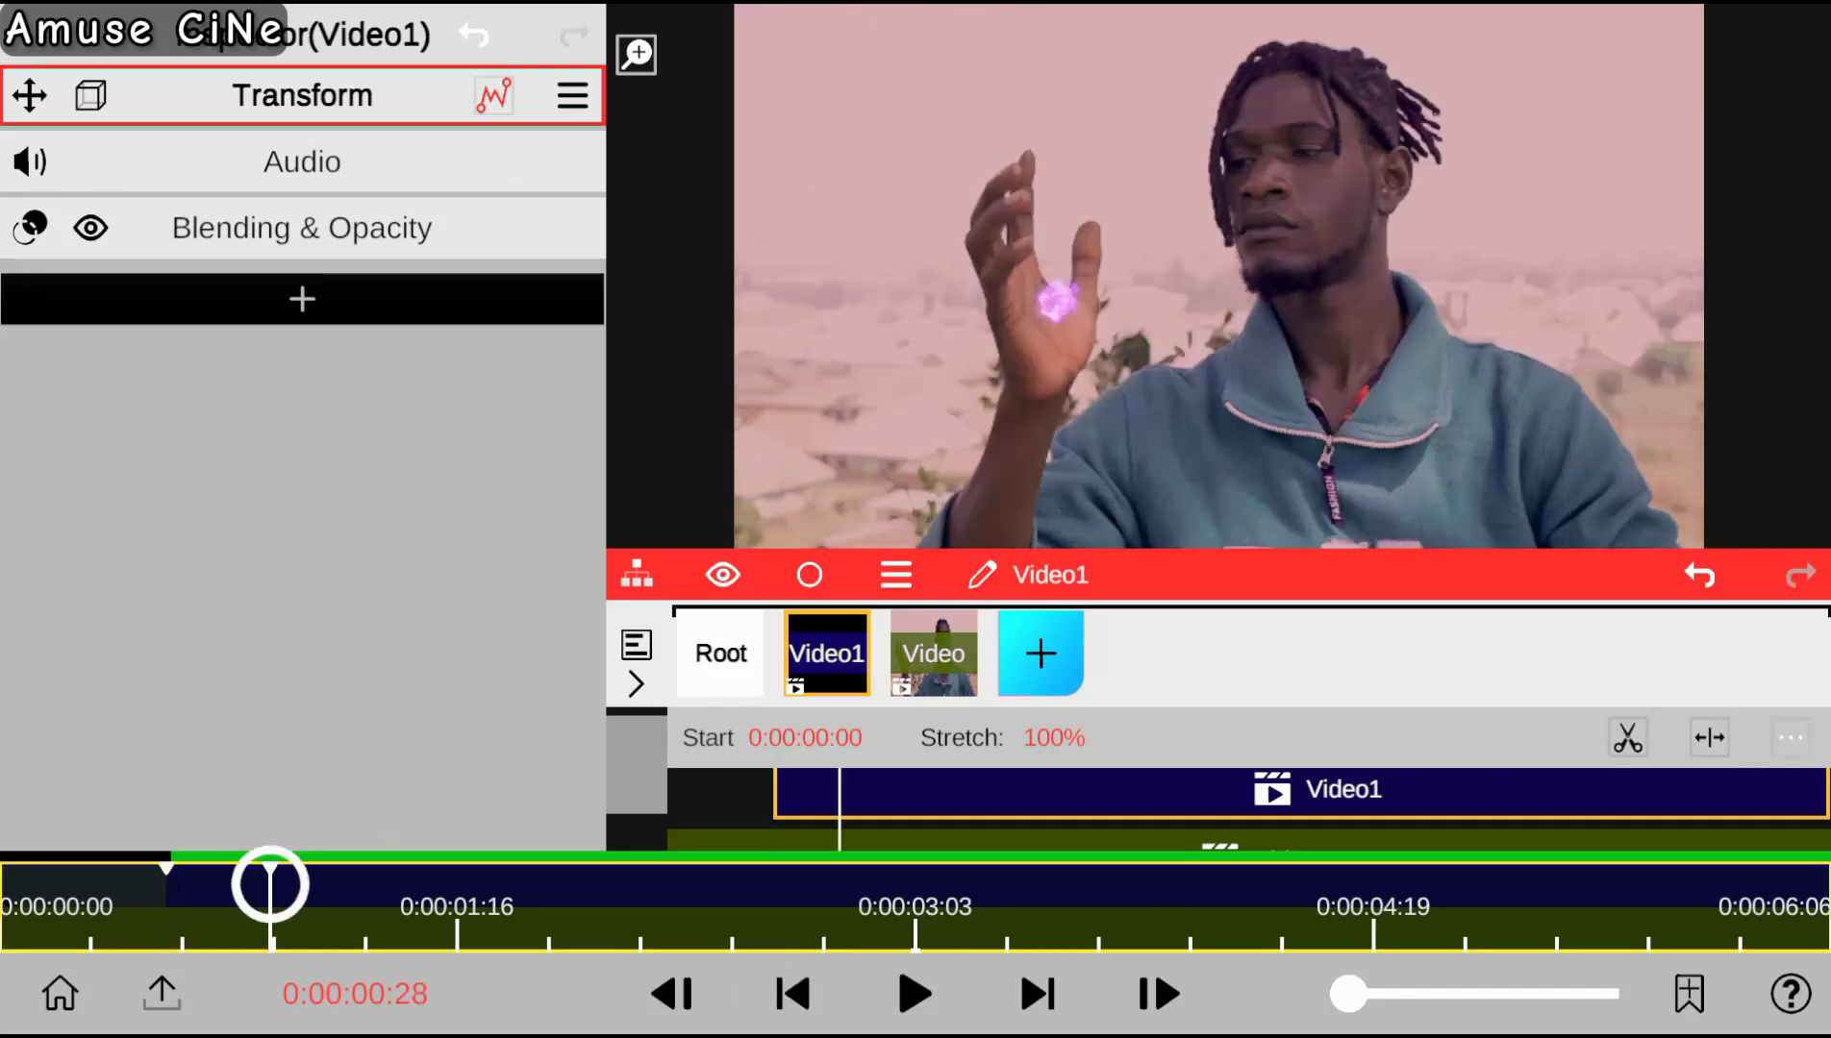
click(797, 991)
click(241, 74)
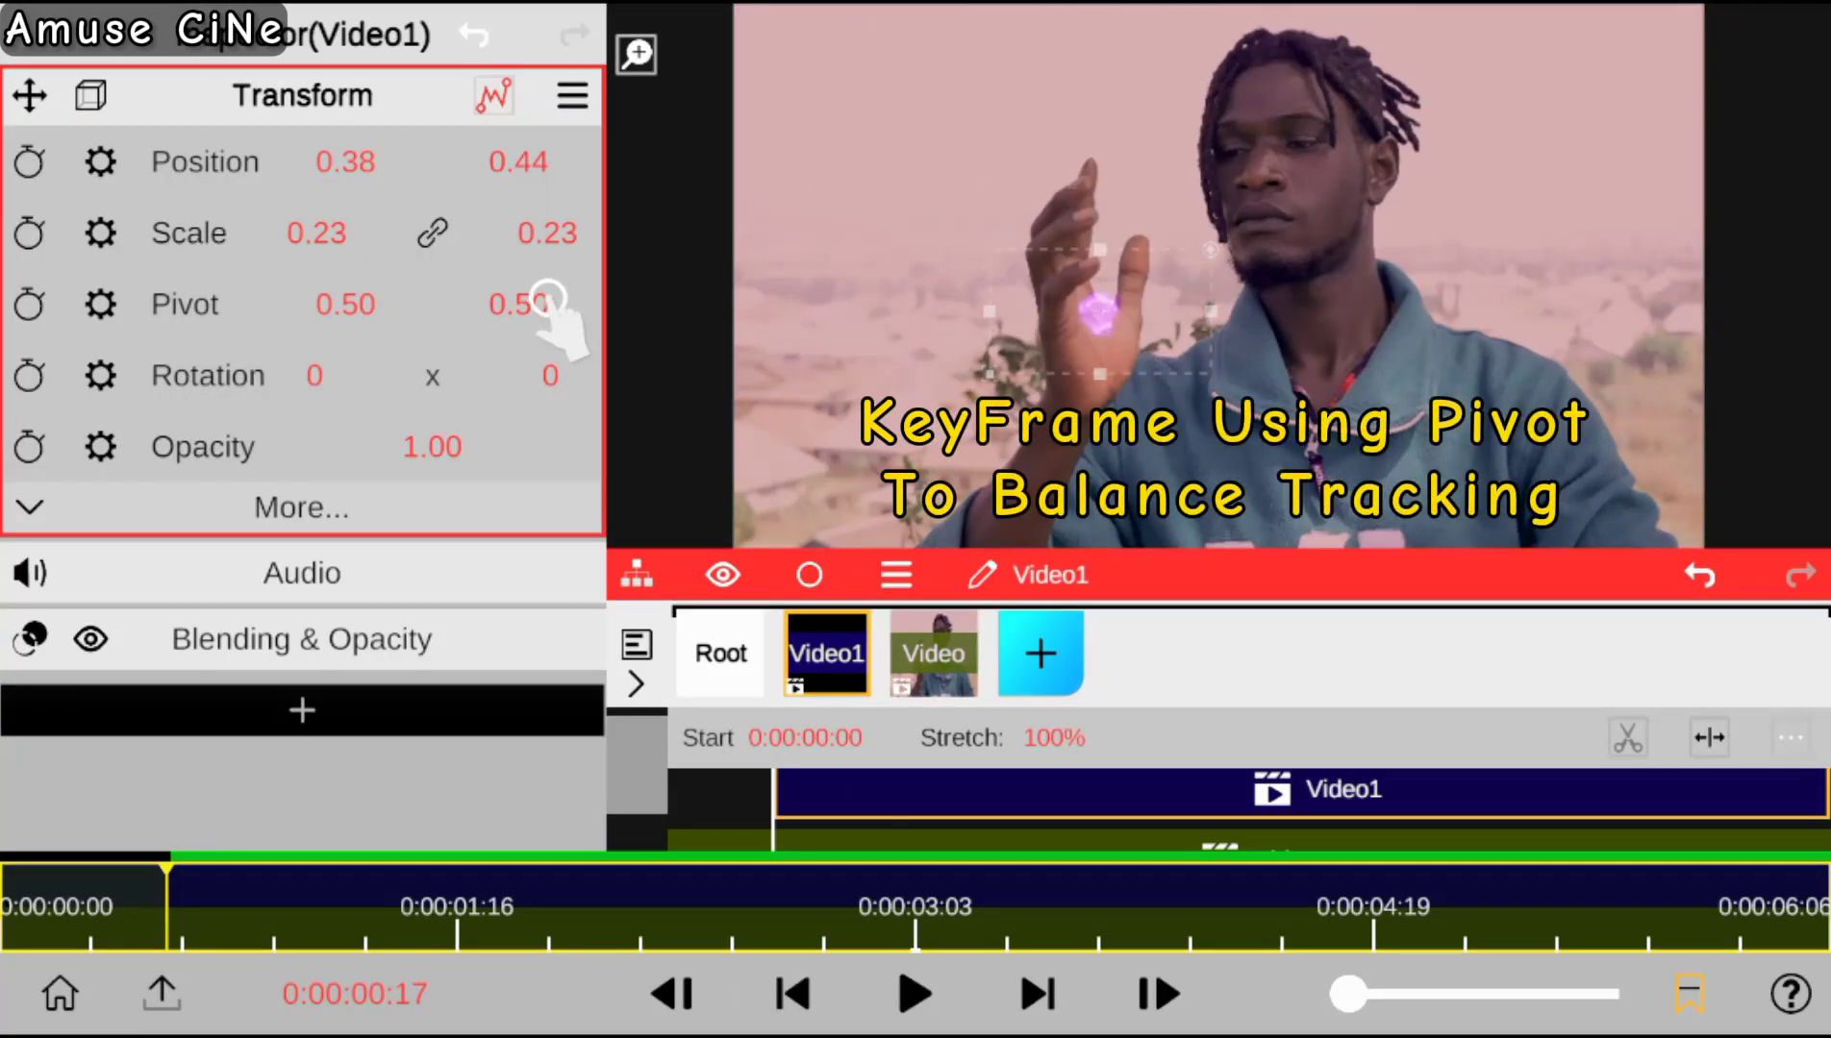
Set pivot Y to 0.54 and start Pivot and Scale keyframes from 0:00:00:17.
drag(548, 300, 552, 379)
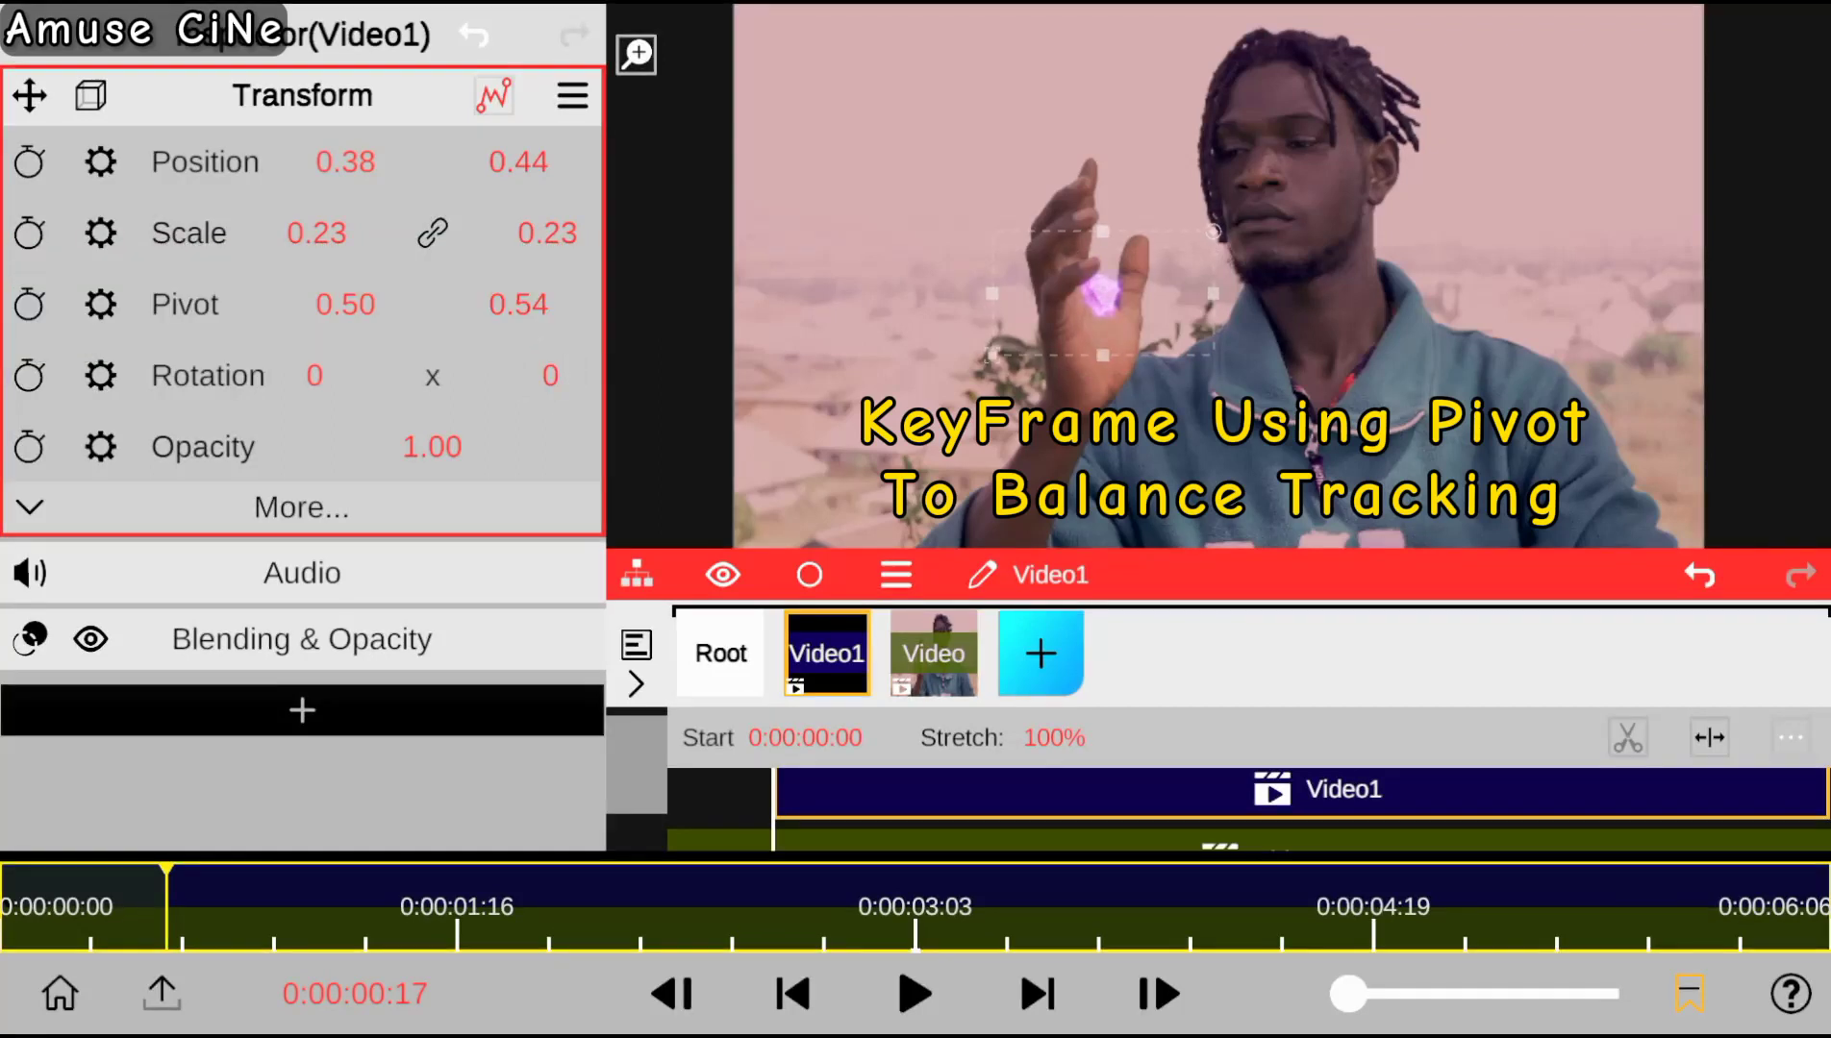
click(420, 907)
click(166, 906)
click(27, 288)
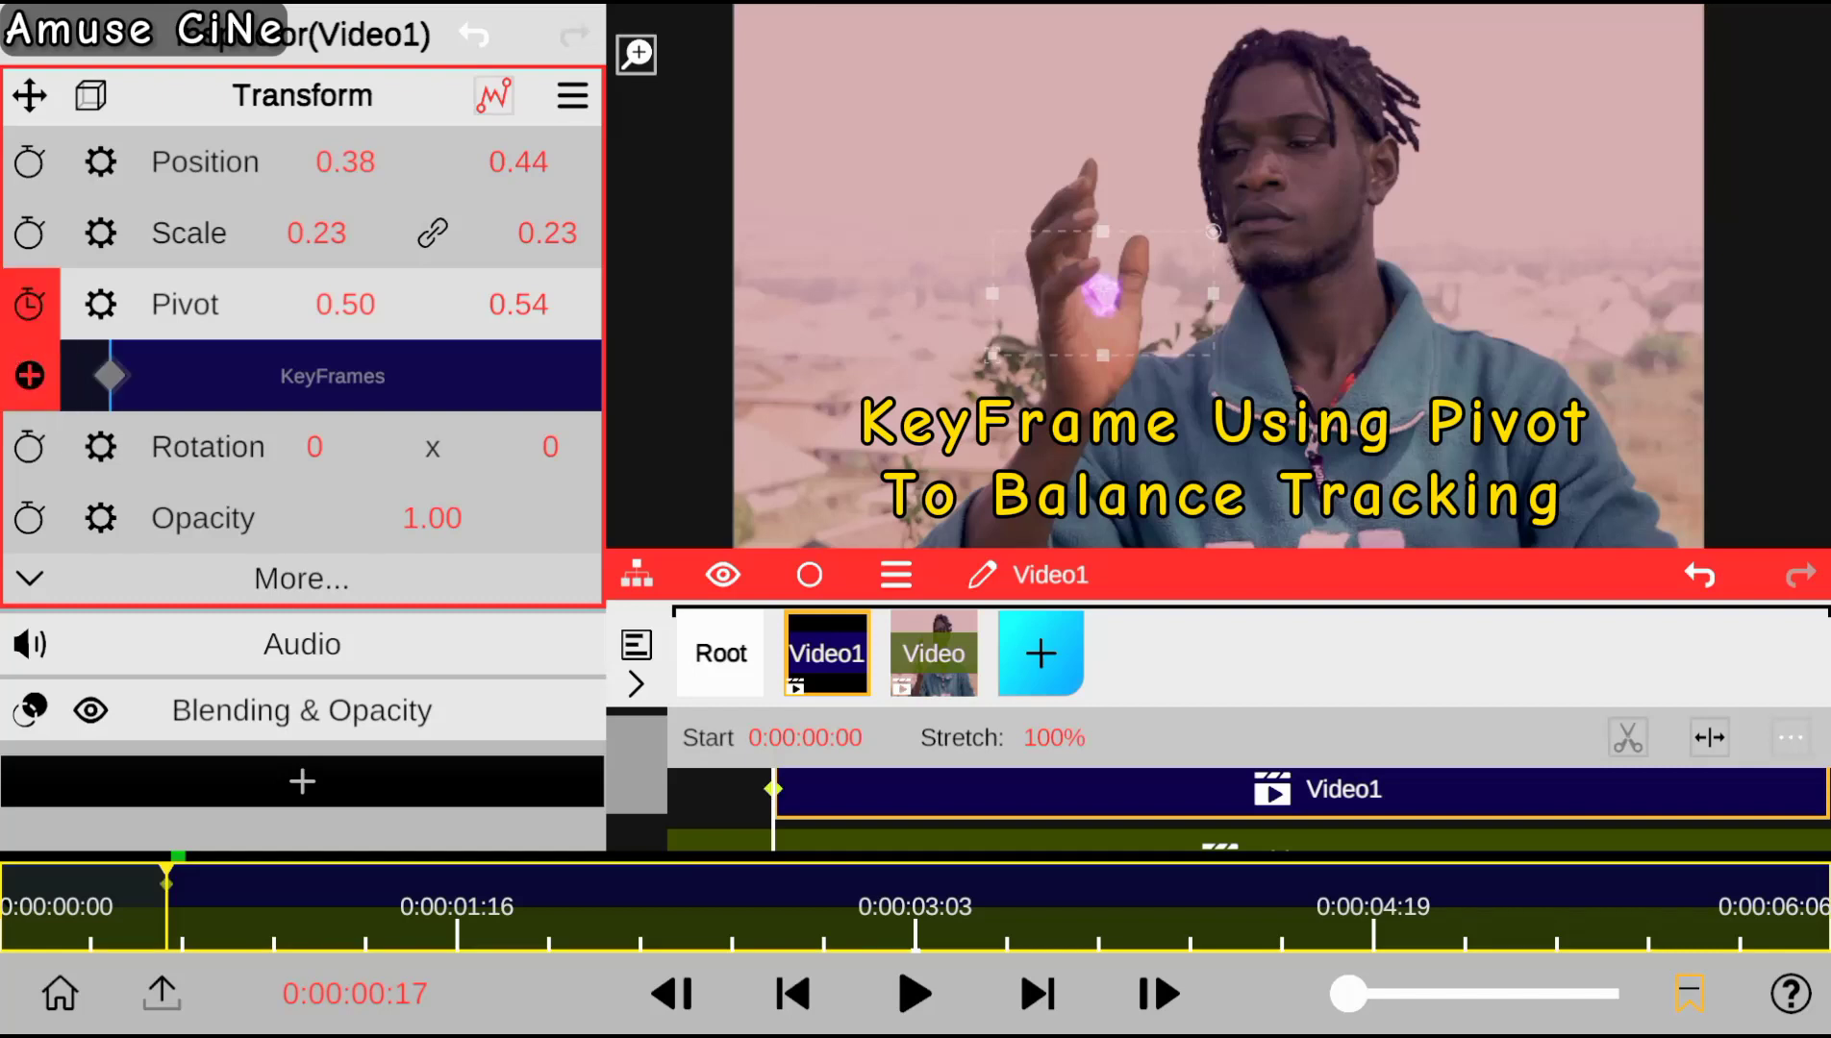
click(284, 907)
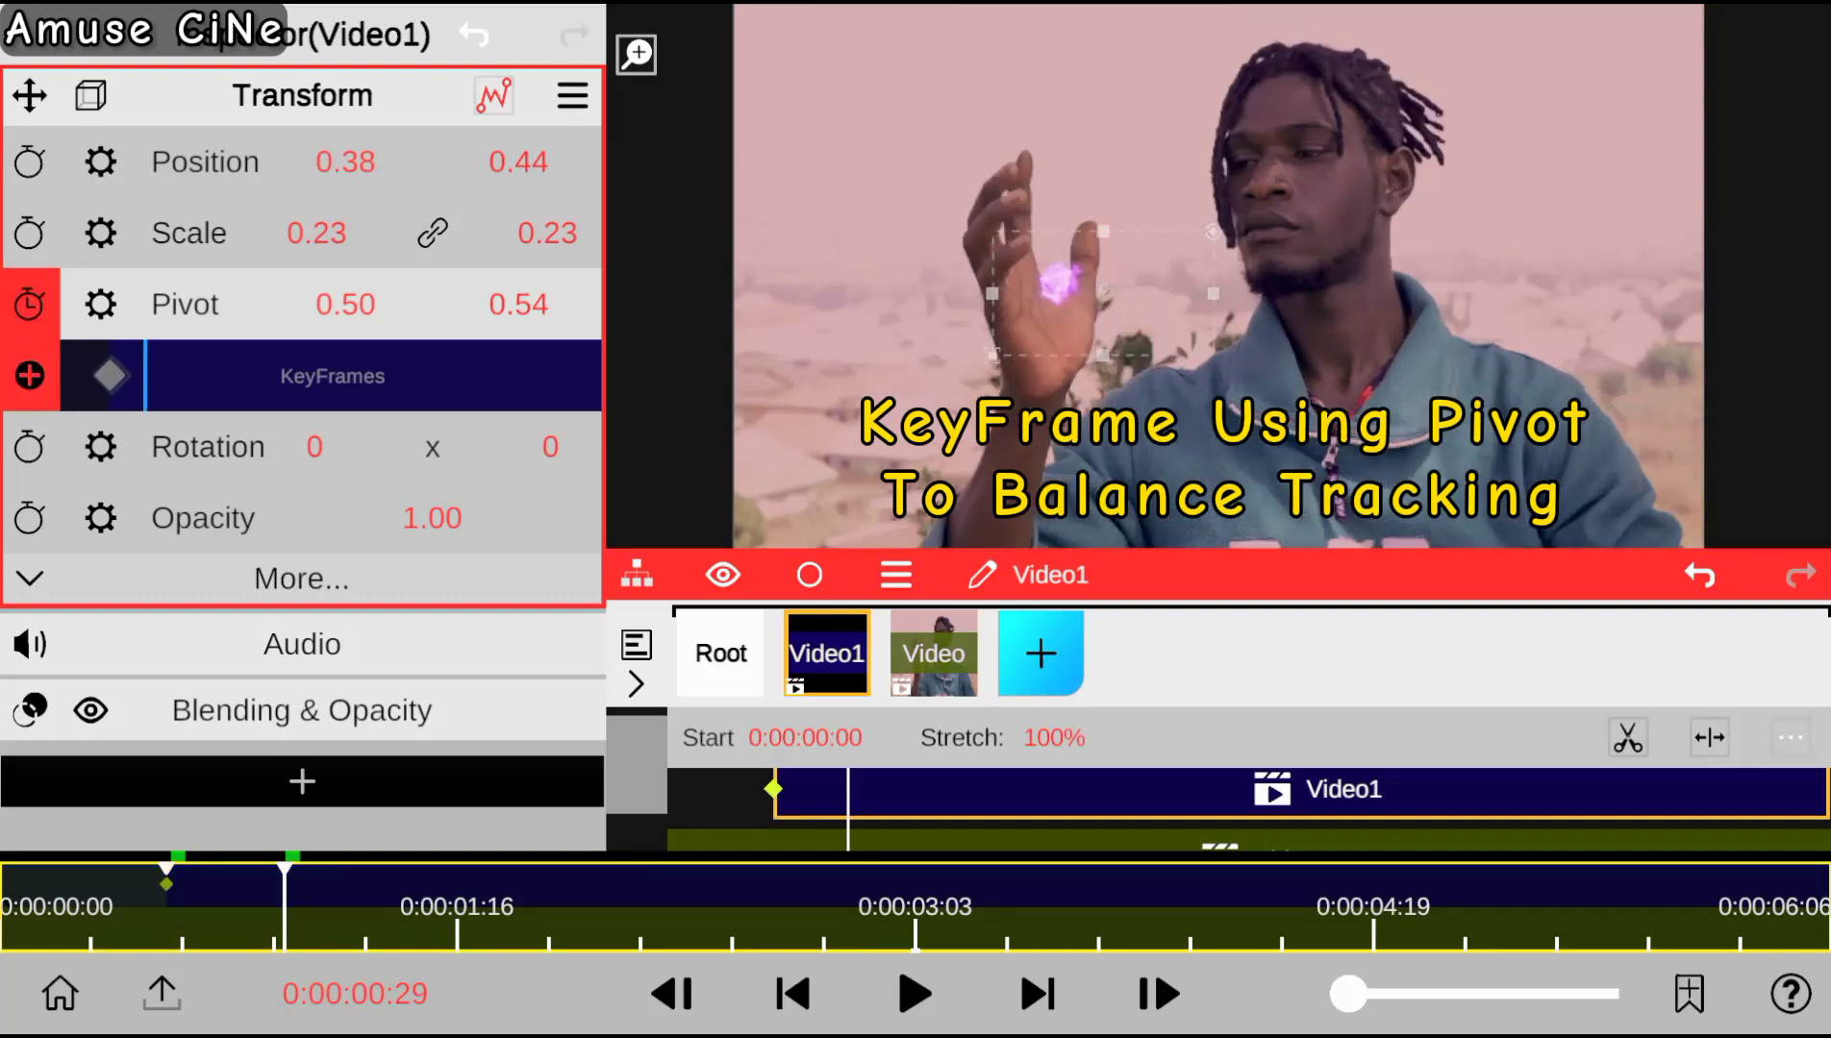
click(29, 233)
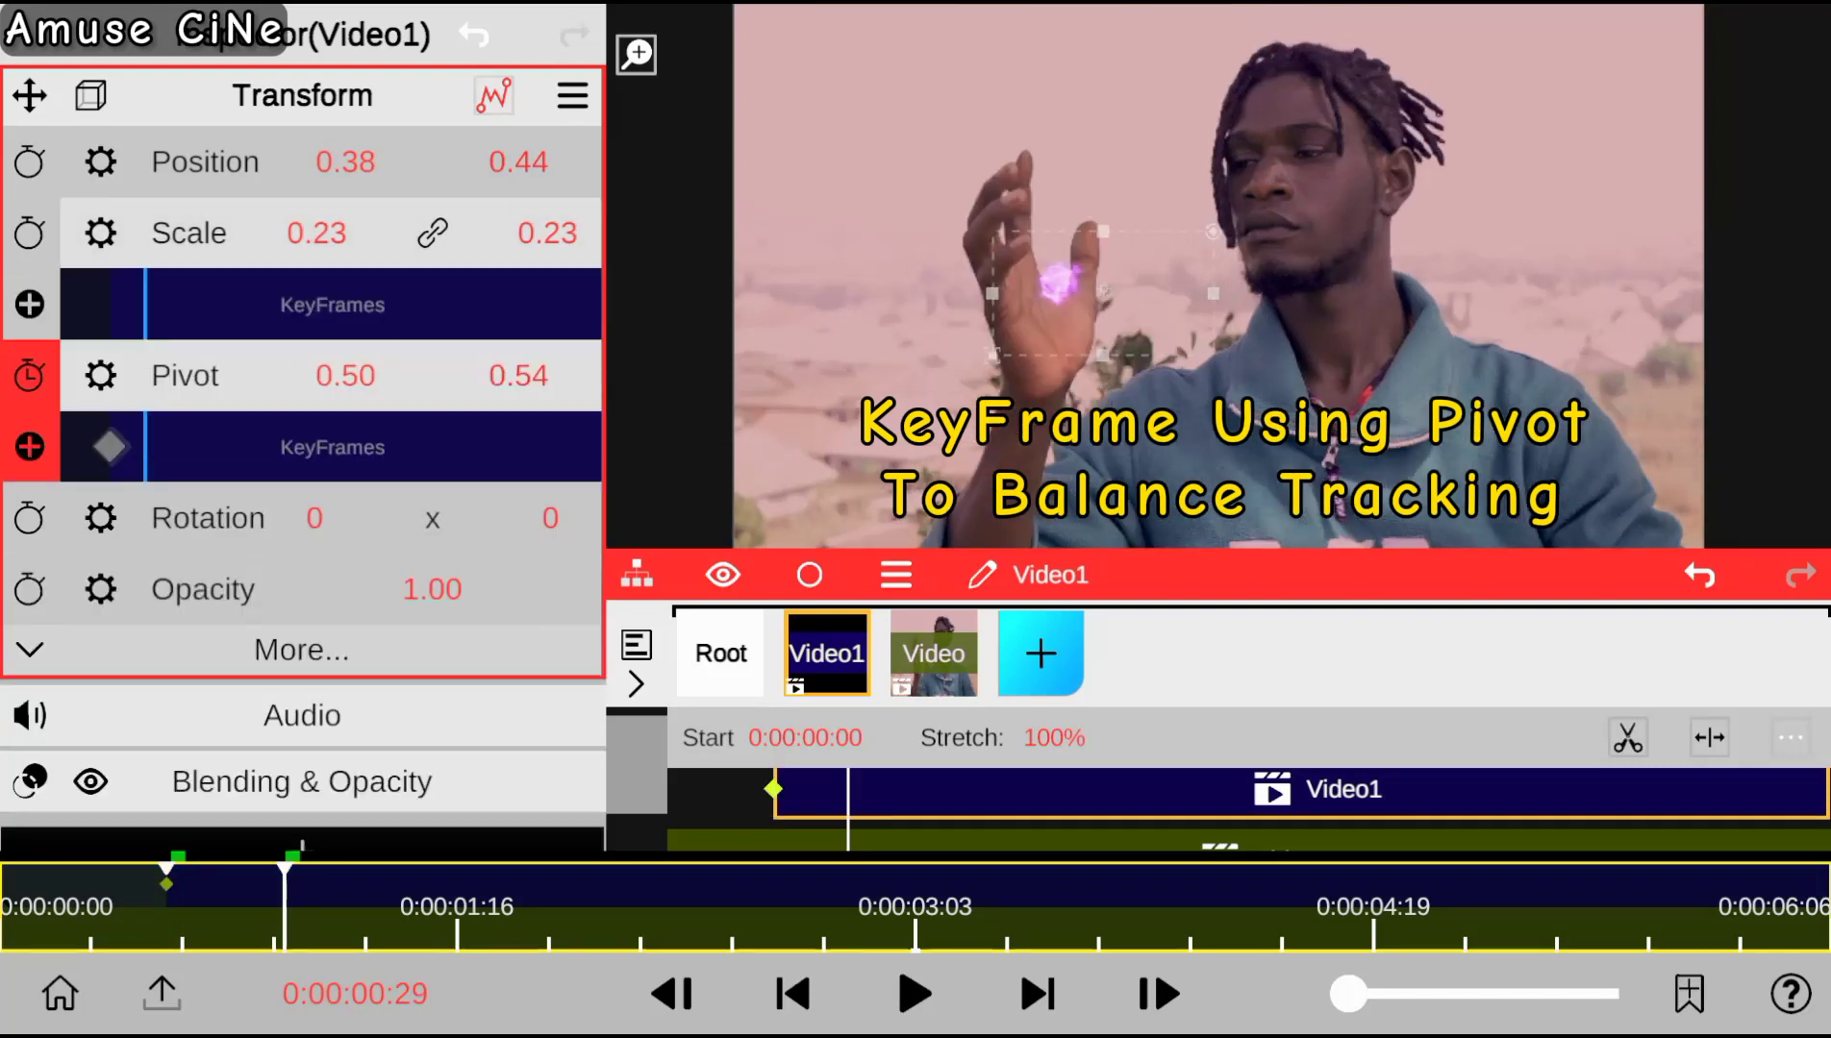
click(108, 446)
click(267, 906)
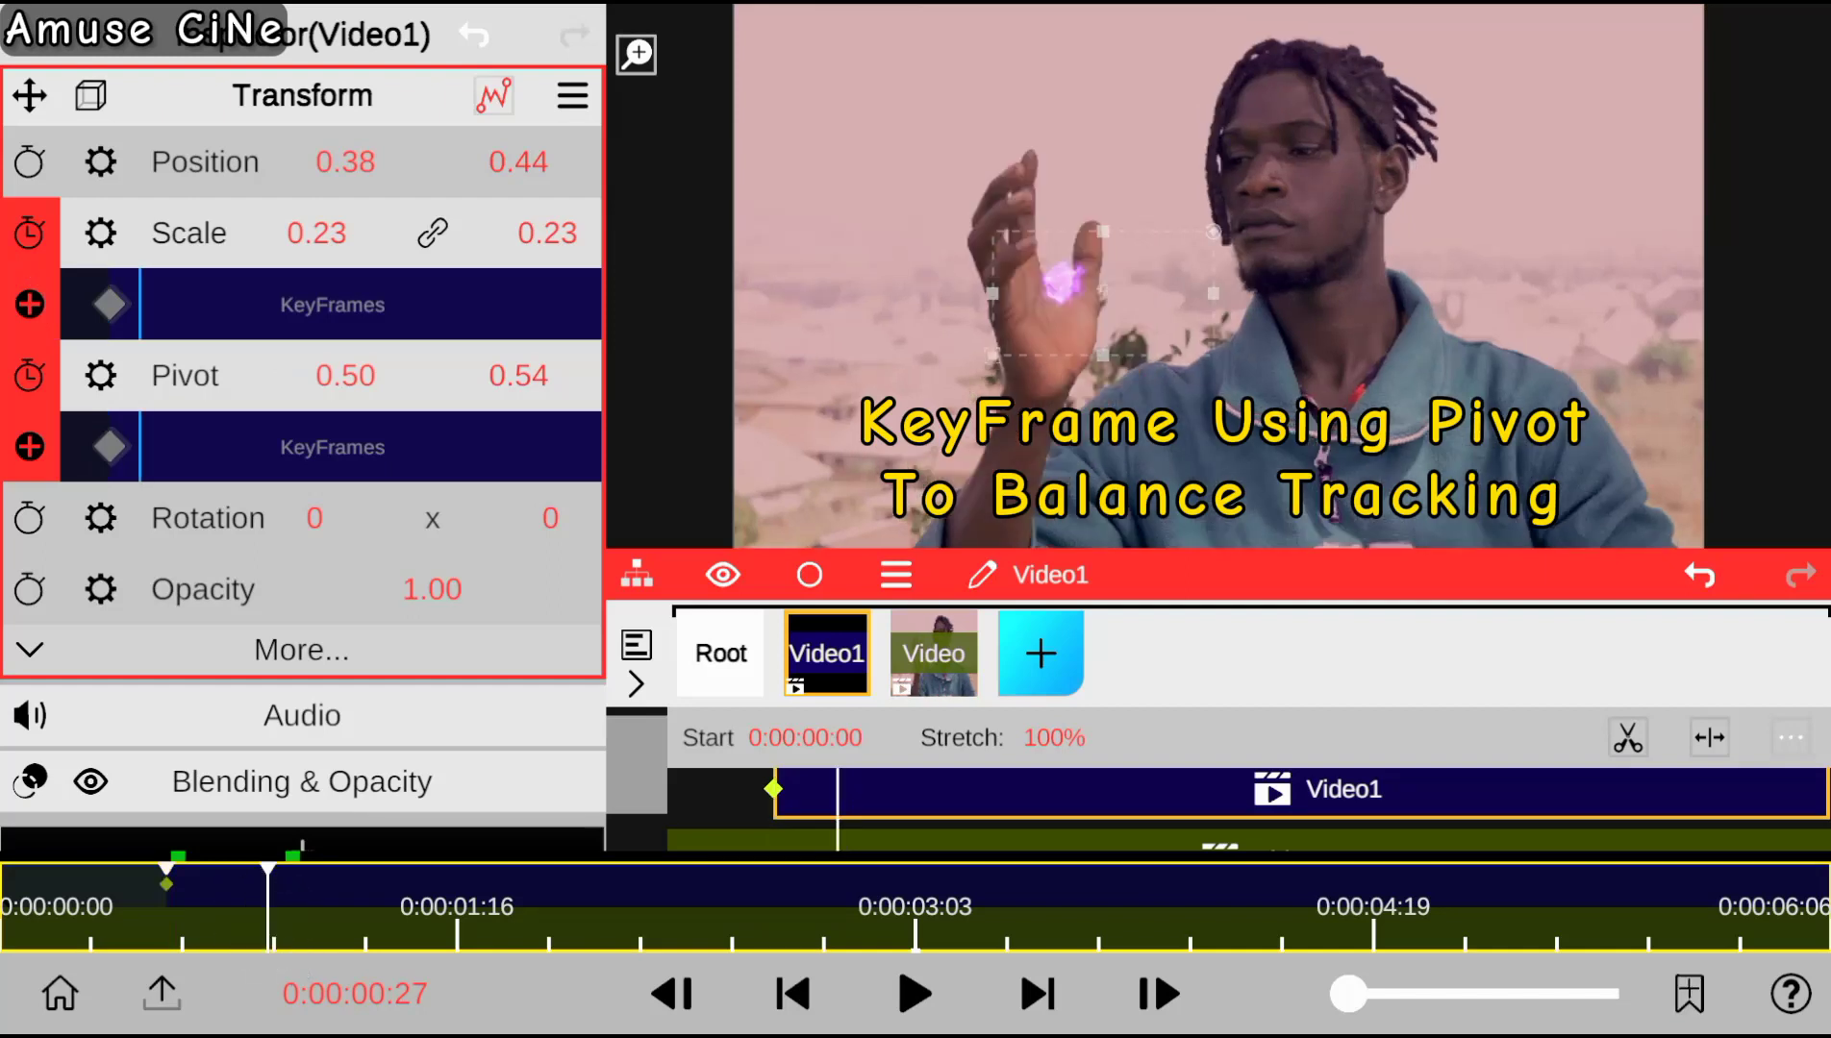
click(337, 906)
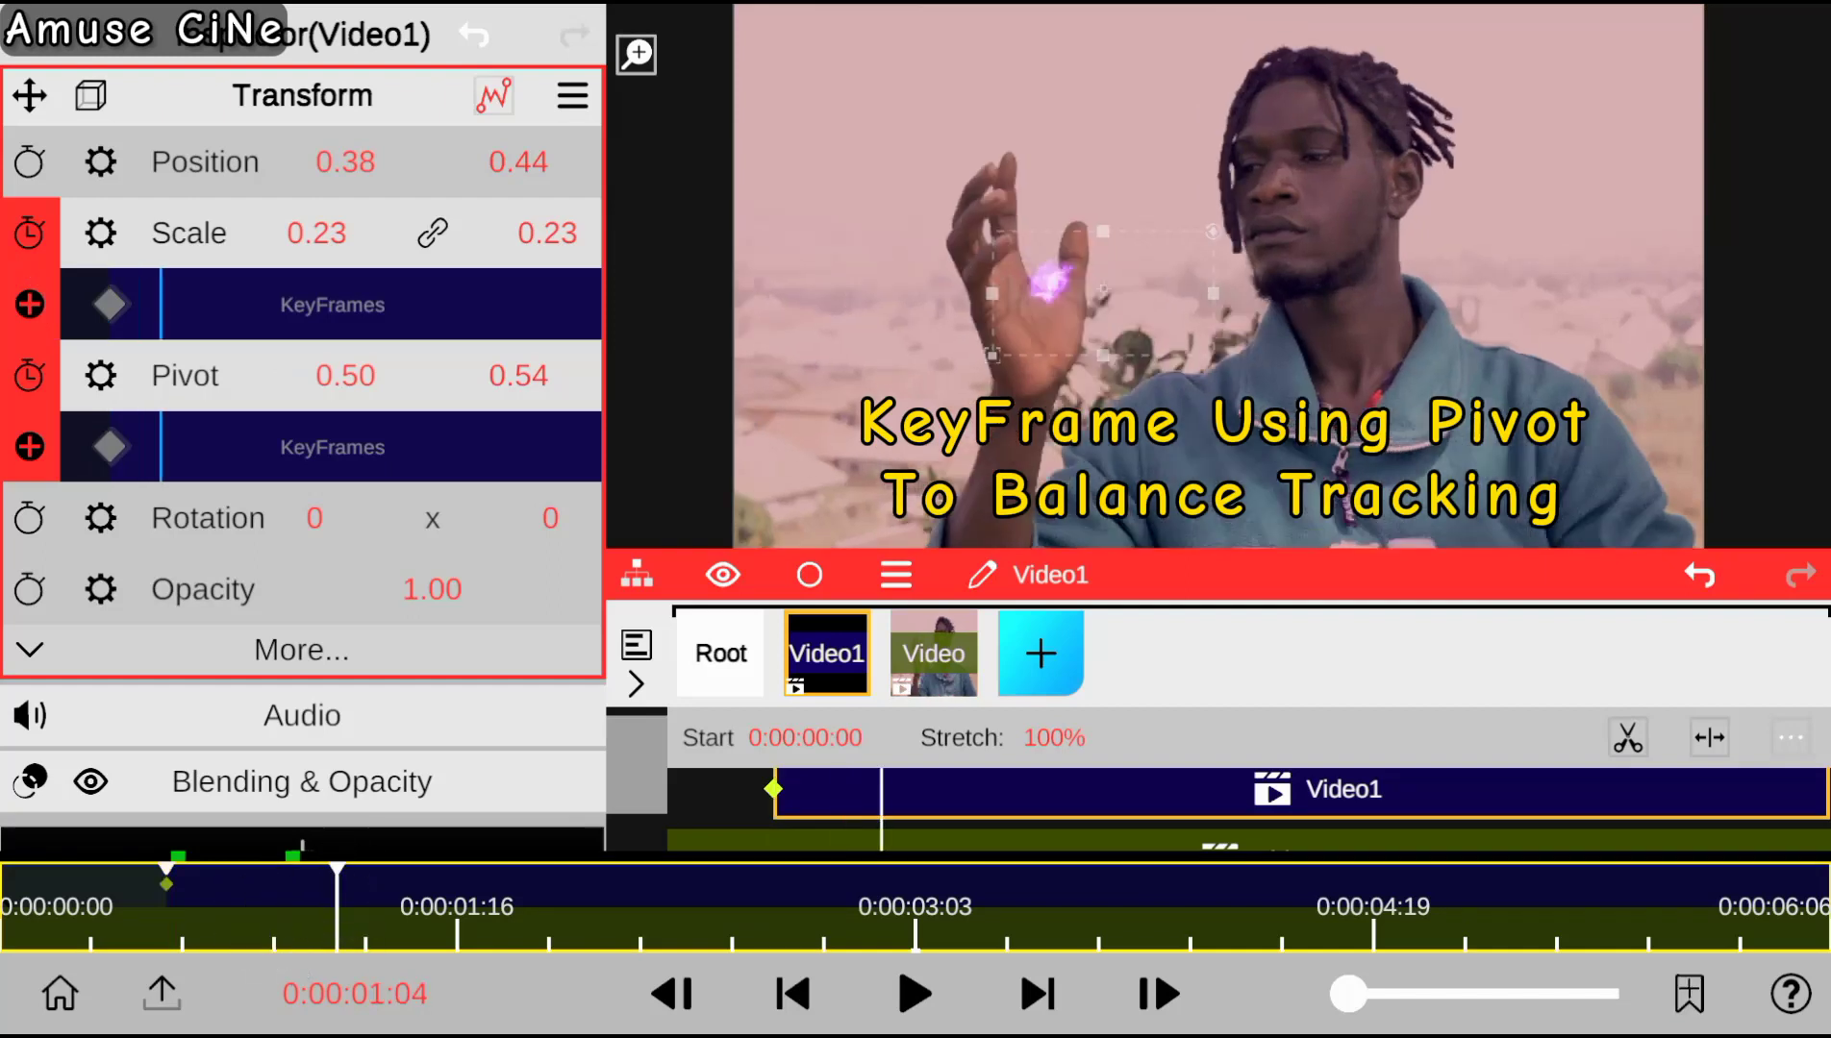
Keyframe the ball growing to scale 0.38, 0.45 and 0.51 while raising pivot Y to 0.65, then 0.68.
drag(316, 233, 306, 69)
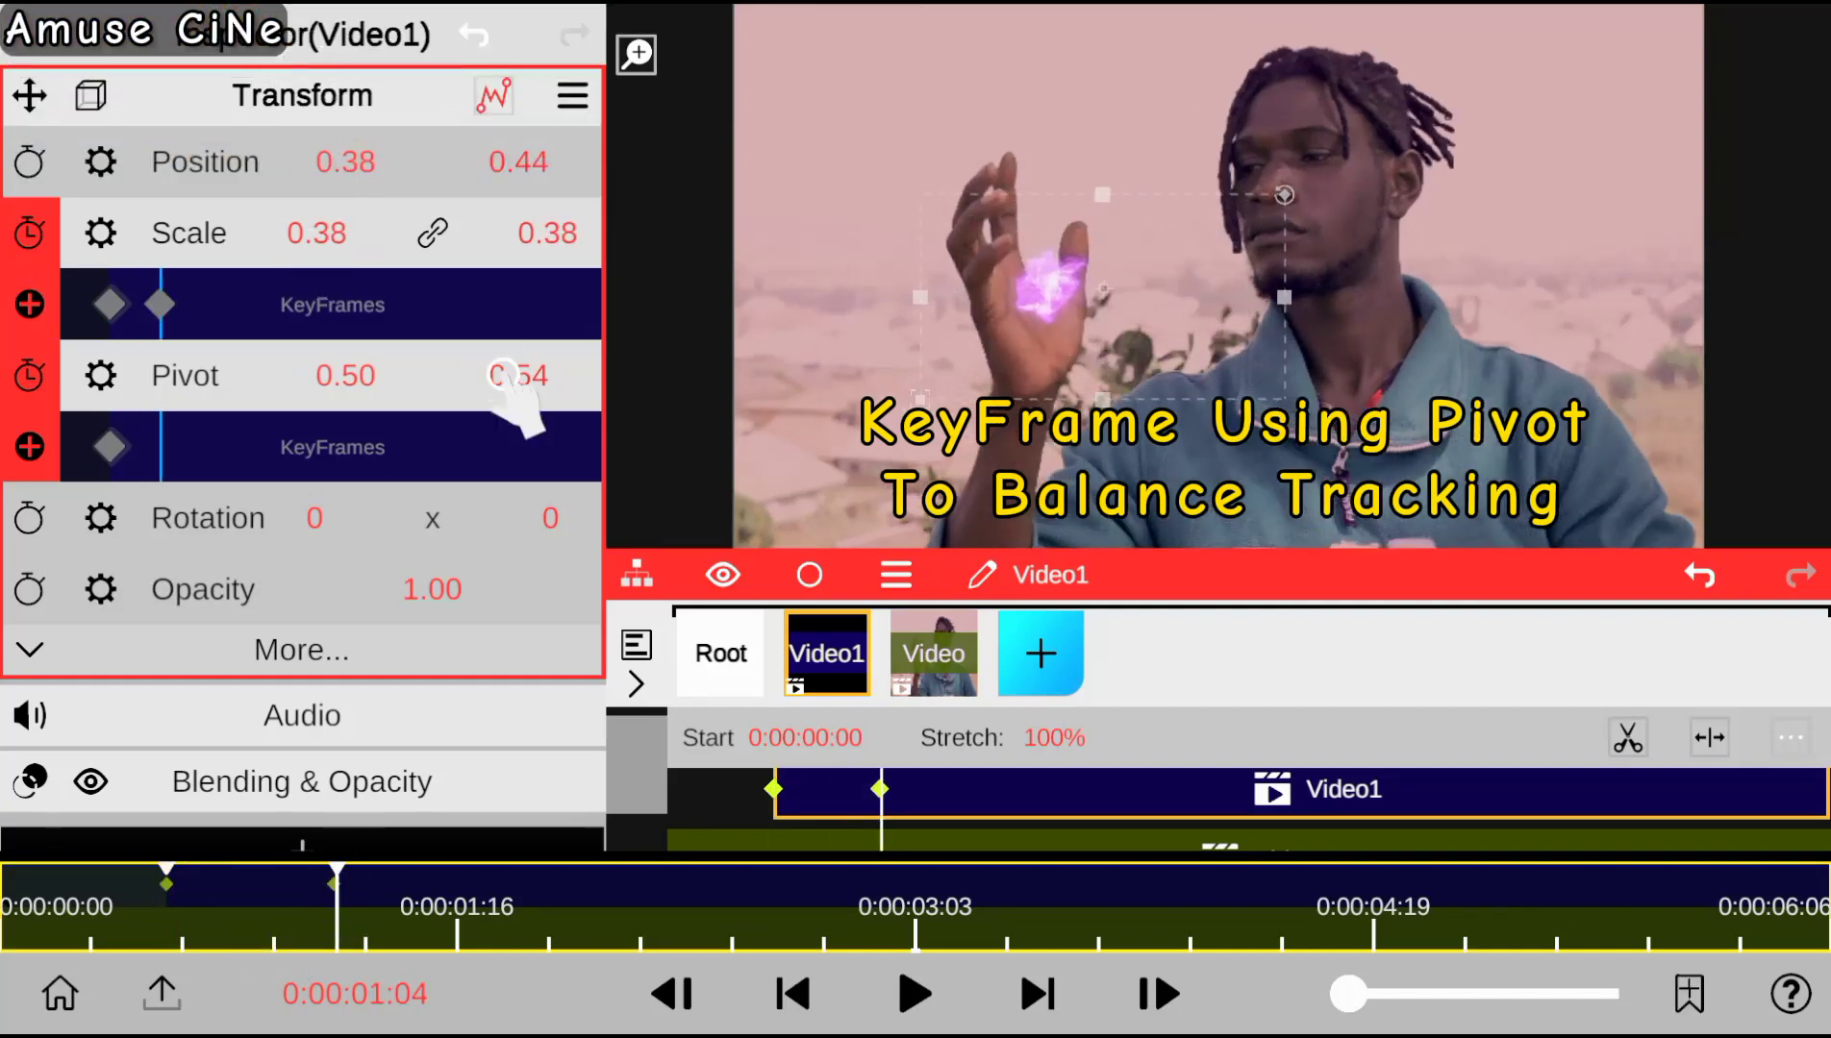
drag(515, 384, 559, 303)
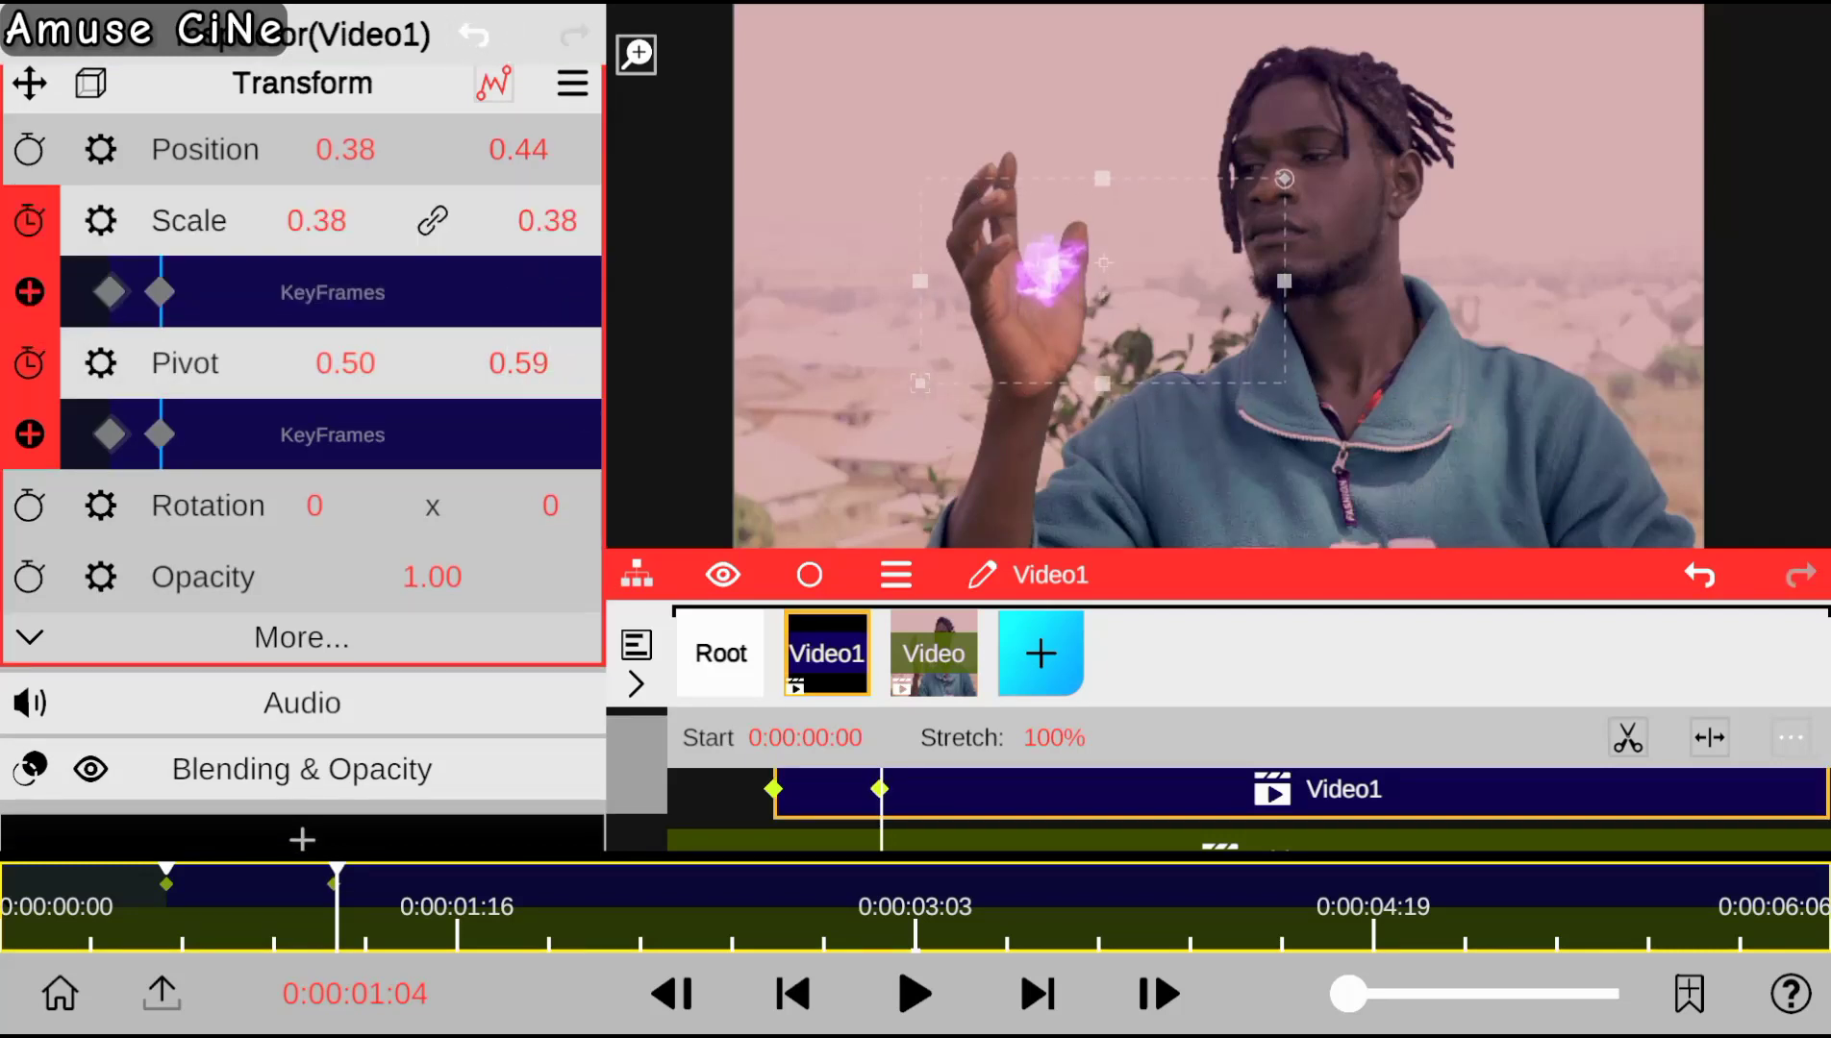
click(674, 906)
drag(519, 363, 519, 289)
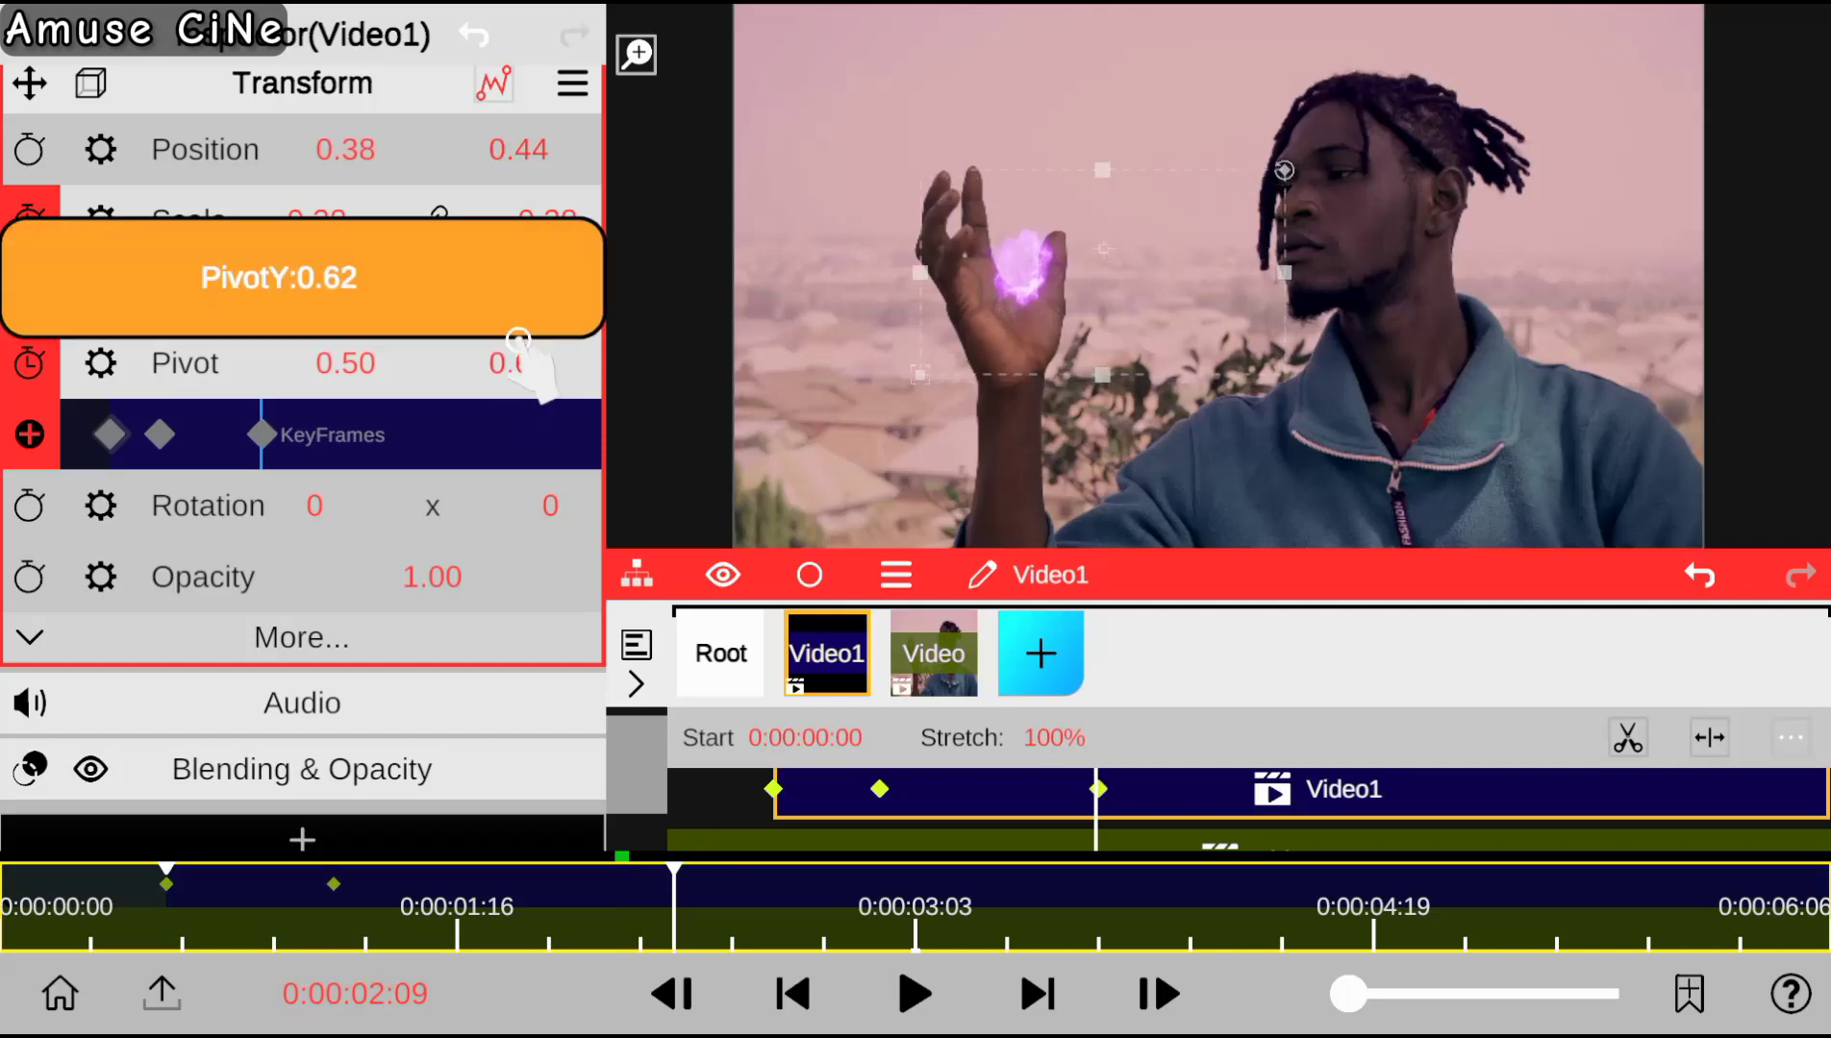
drag(316, 220, 358, 135)
drag(519, 362, 520, 332)
click(890, 907)
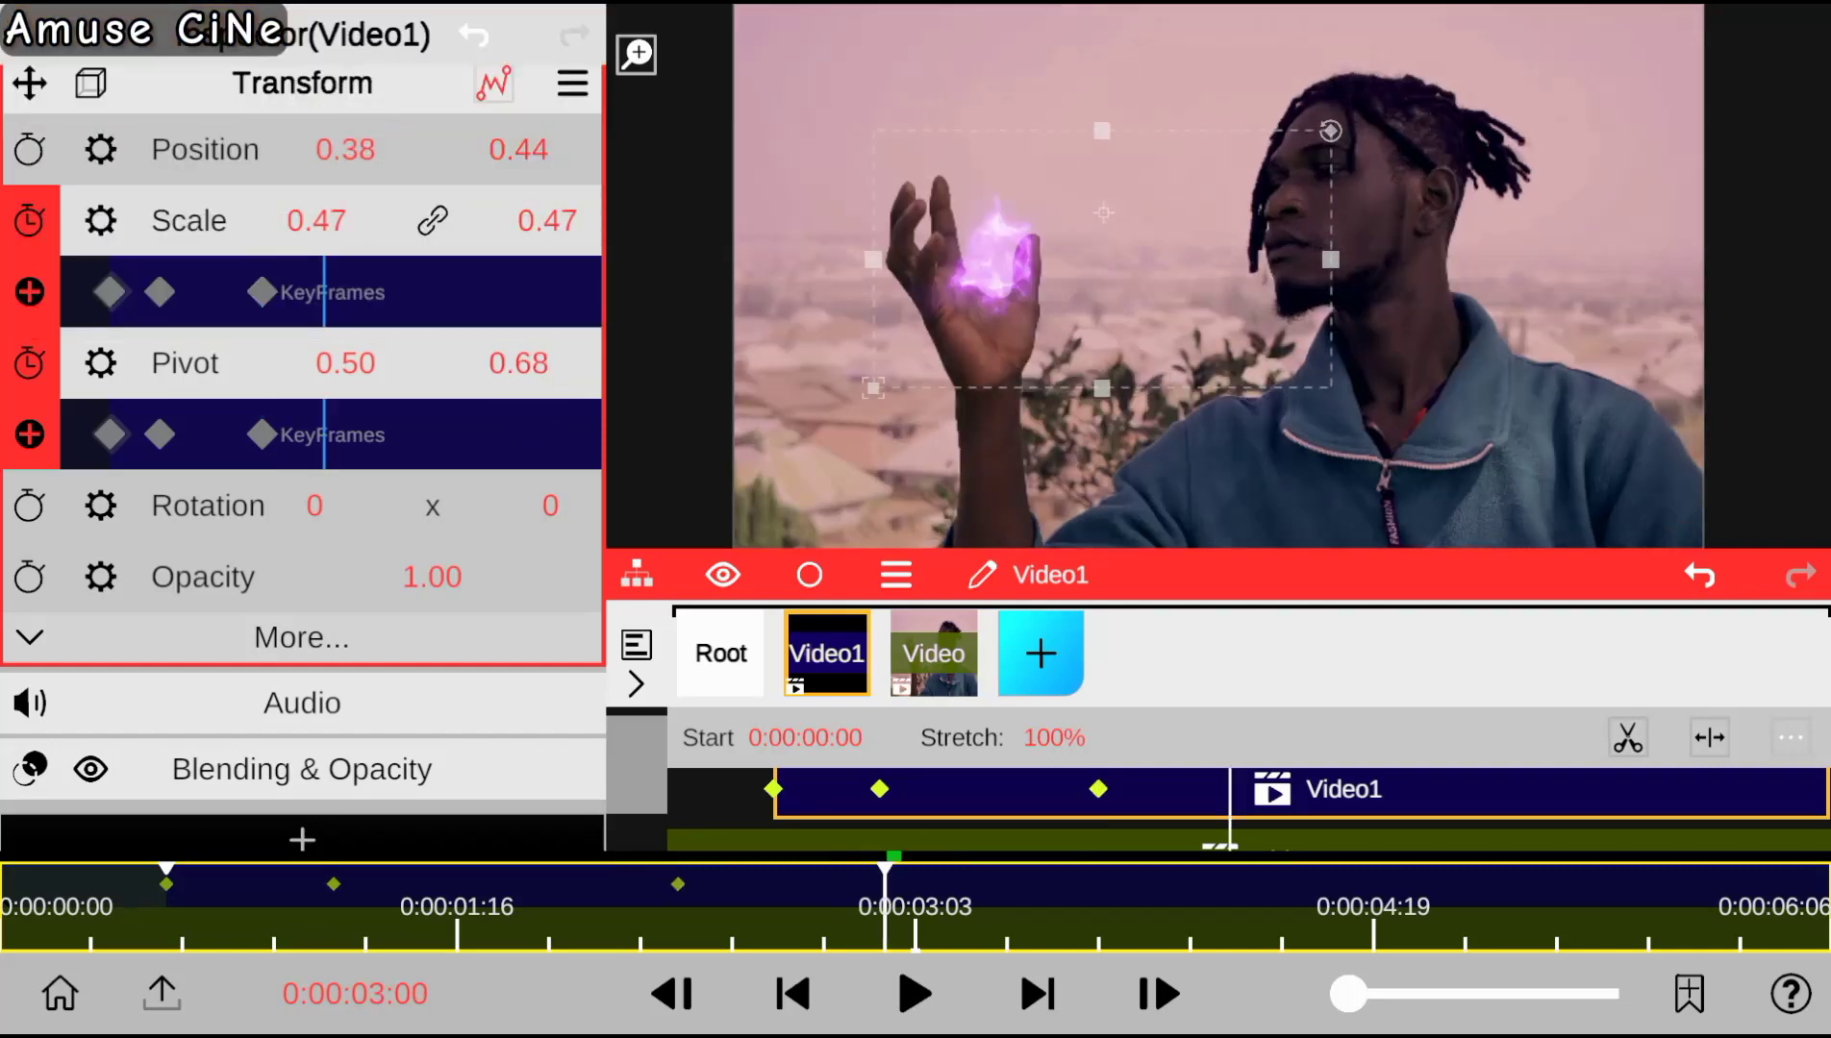
click(1153, 907)
drag(317, 221, 332, 183)
At 0:00:04:17 keyframe the pivot to 0.47, 0.71 to keep the ball in the palm.
click(1347, 906)
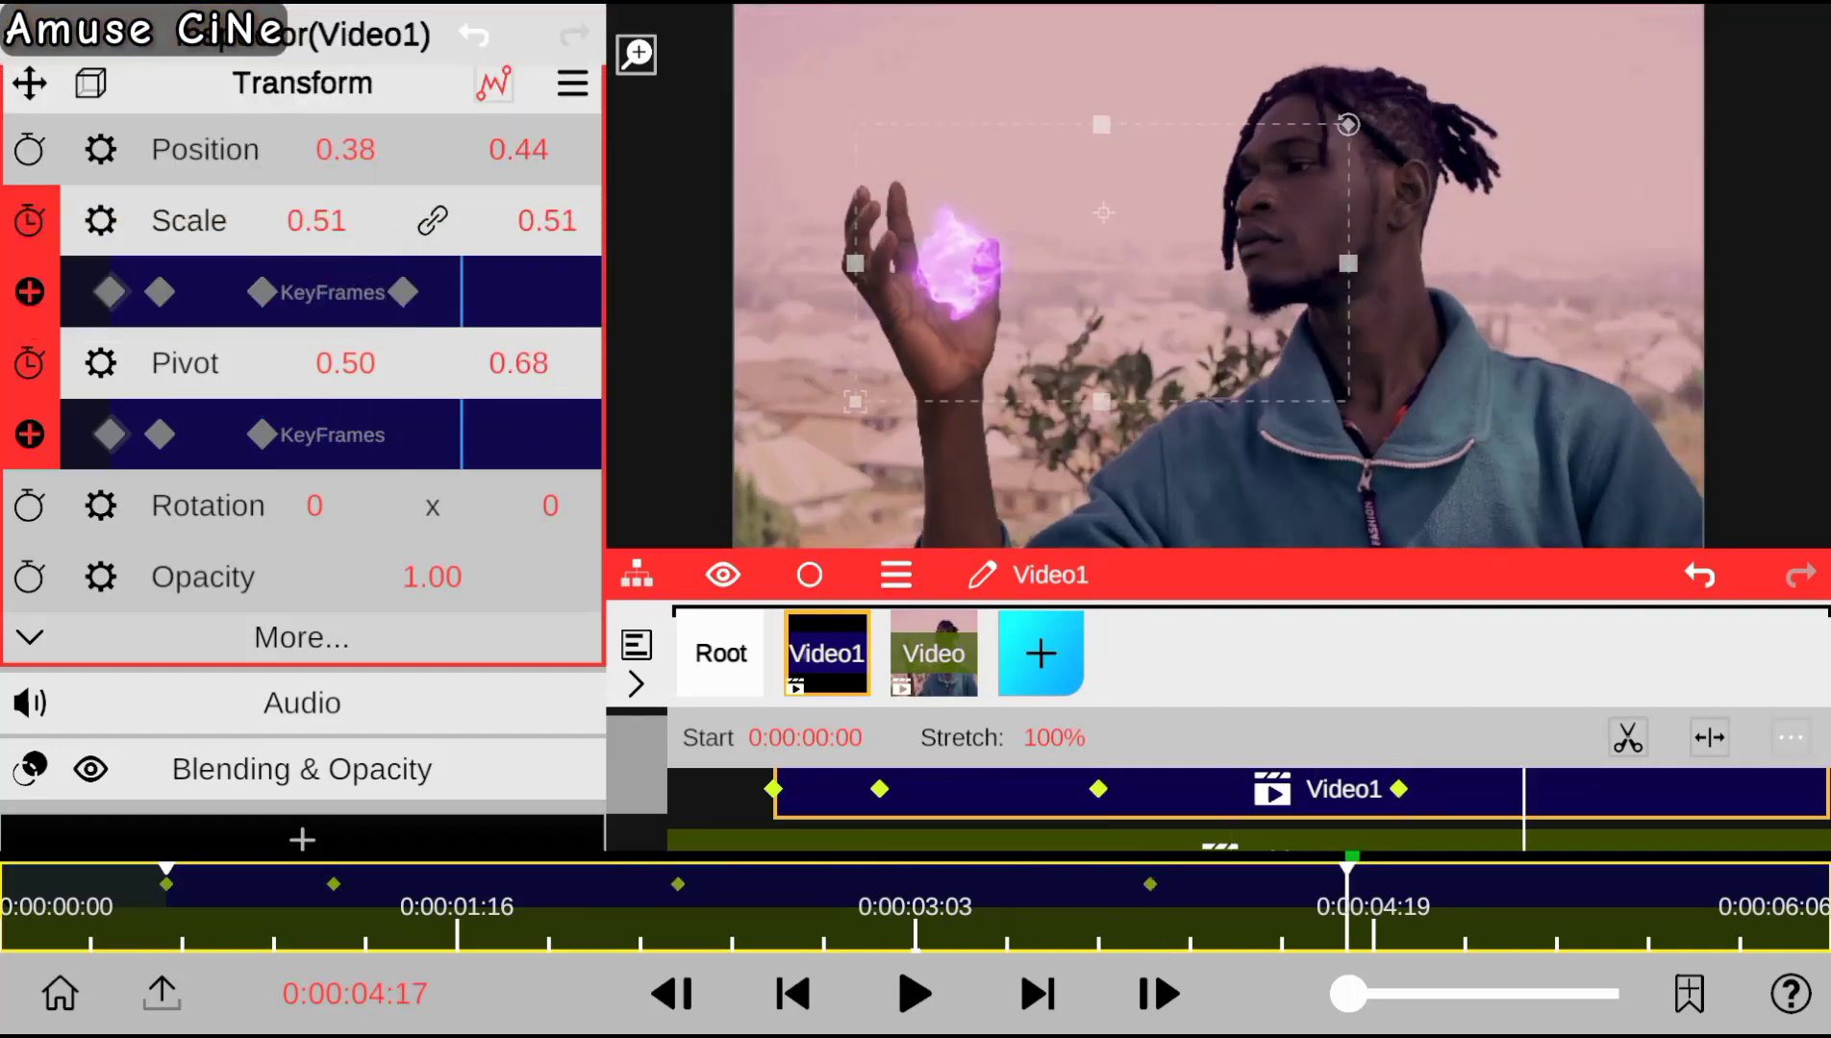
drag(345, 362, 324, 363)
drag(519, 363, 519, 331)
click(1478, 906)
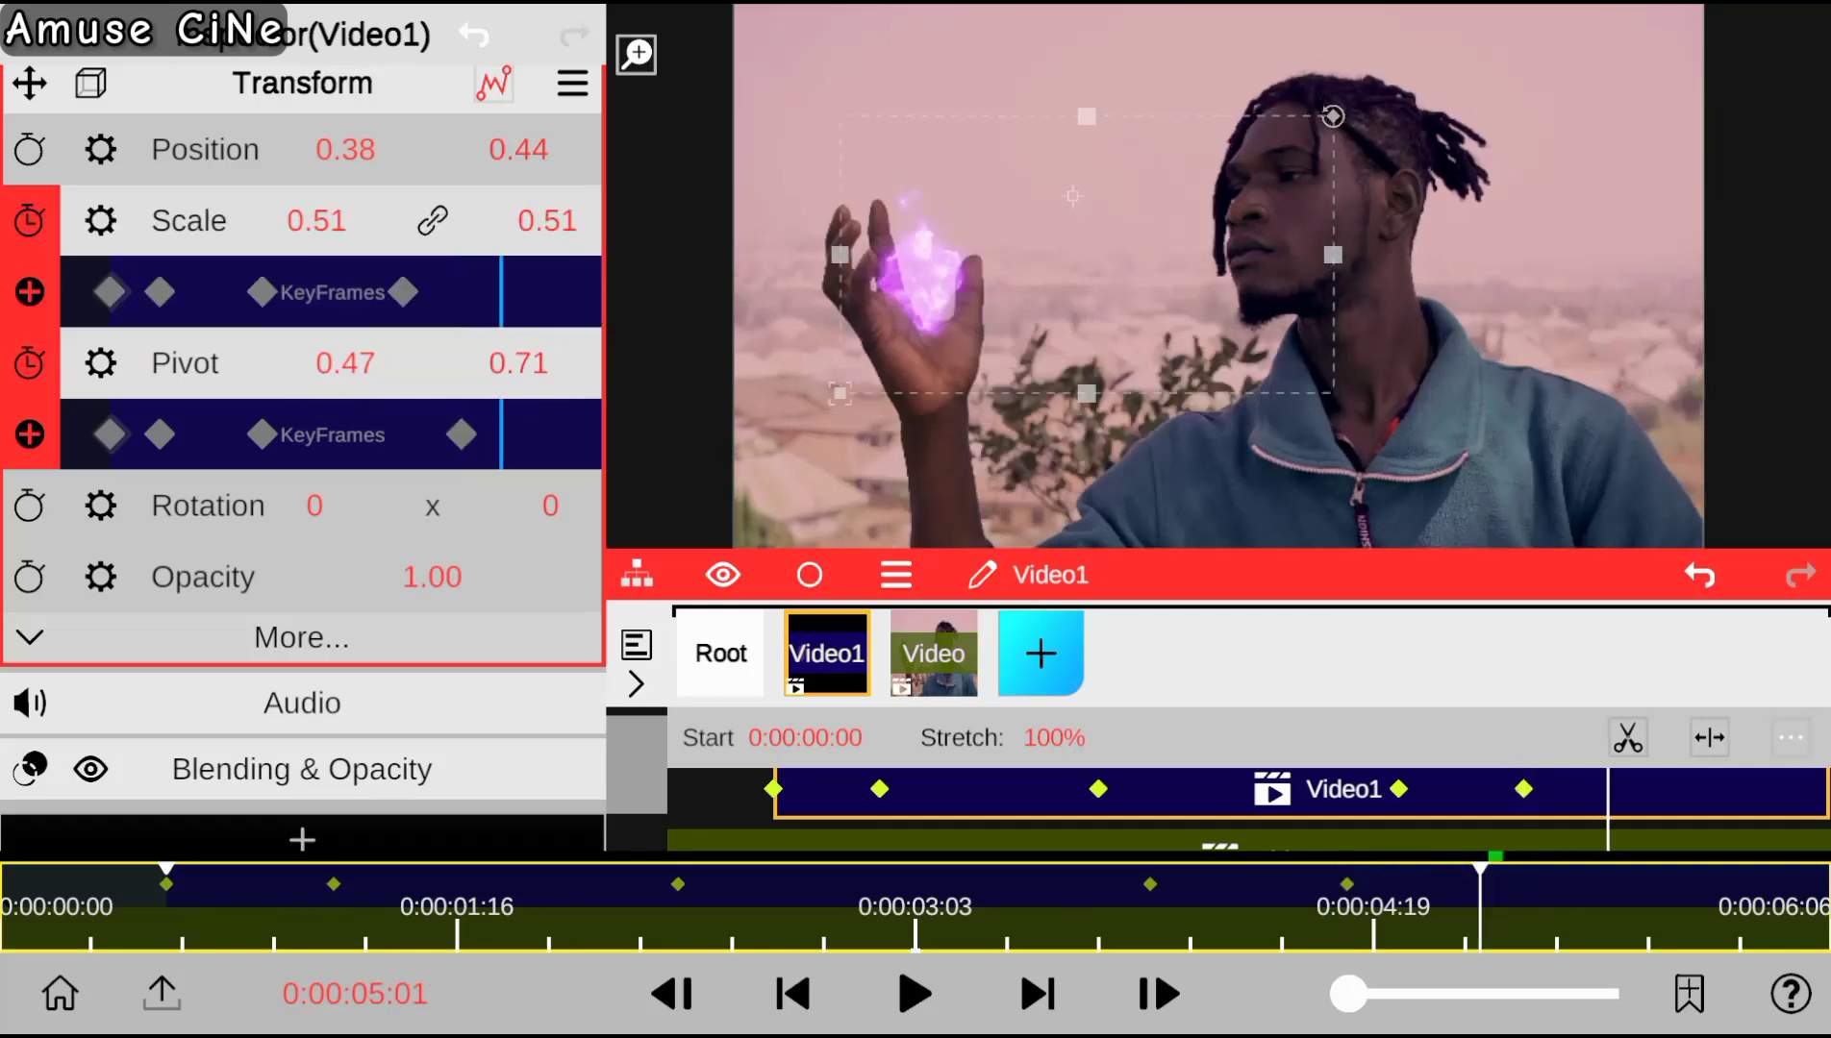
click(1703, 907)
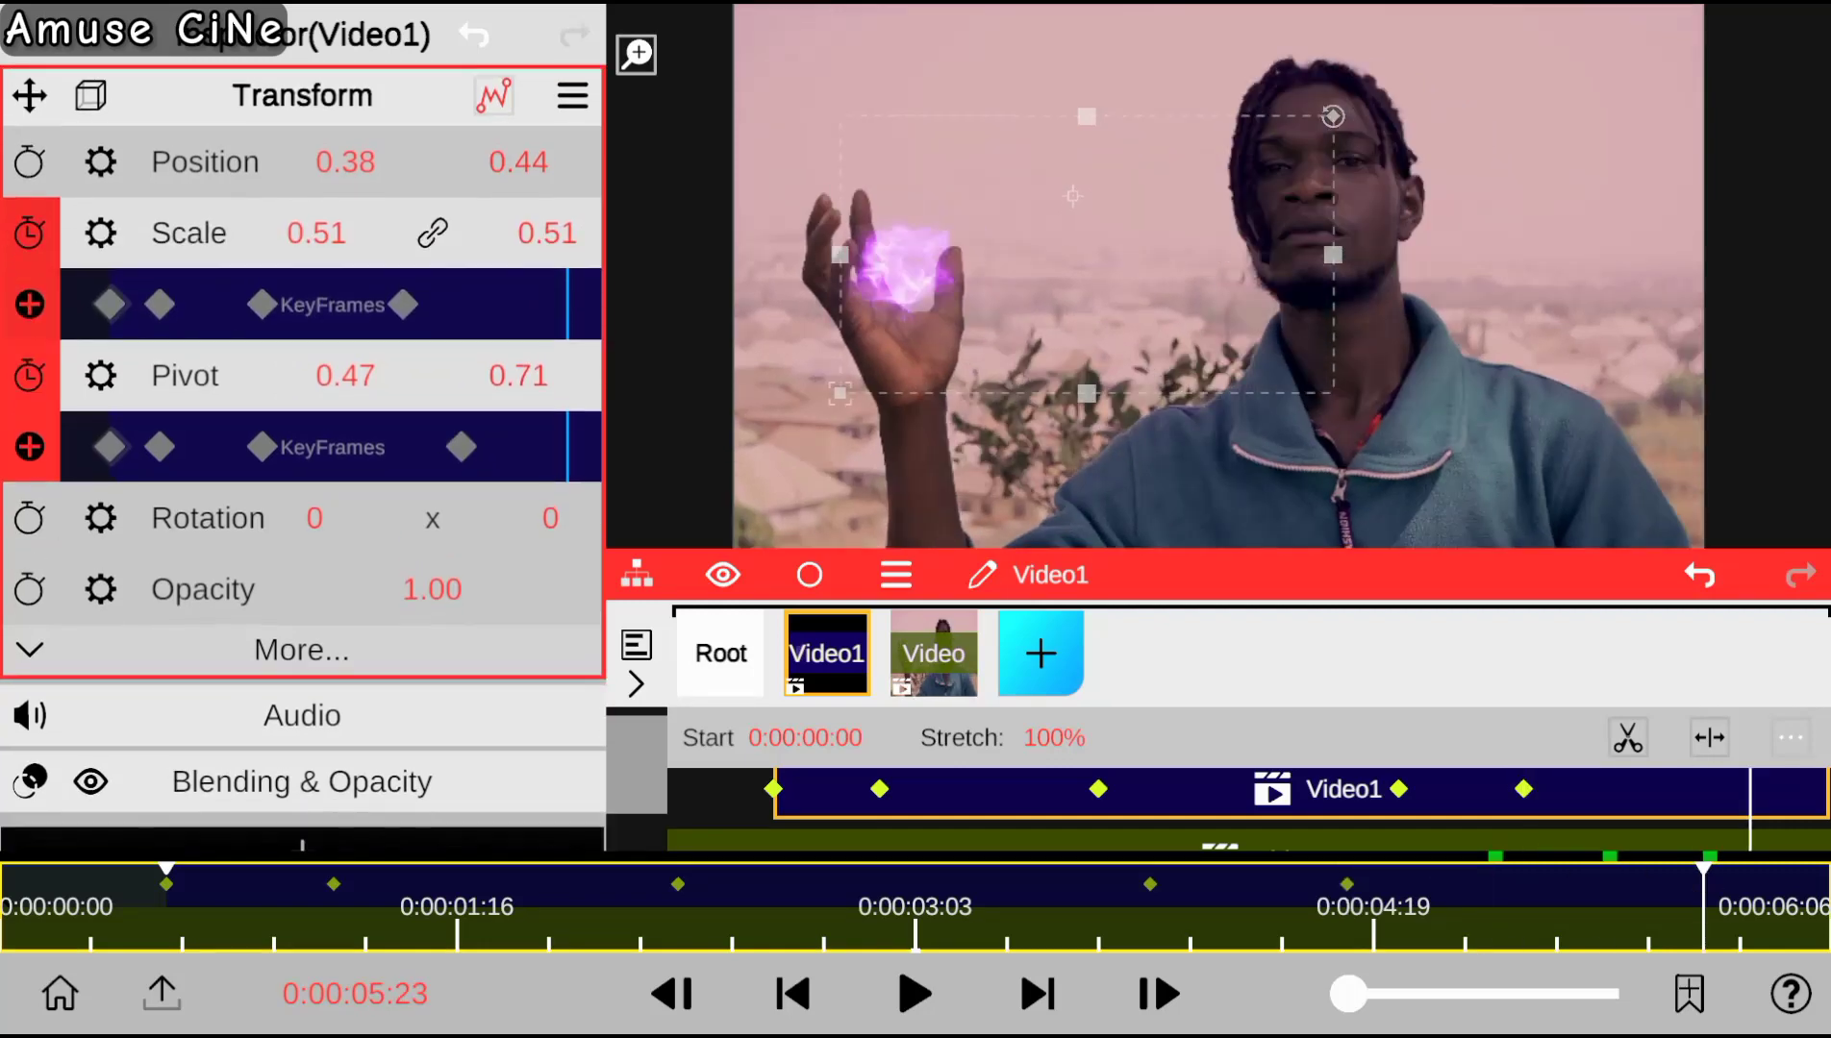
Play back the keyframed energy ball from 0:00:00:17 to review the animation.
click(302, 95)
click(248, 907)
click(166, 907)
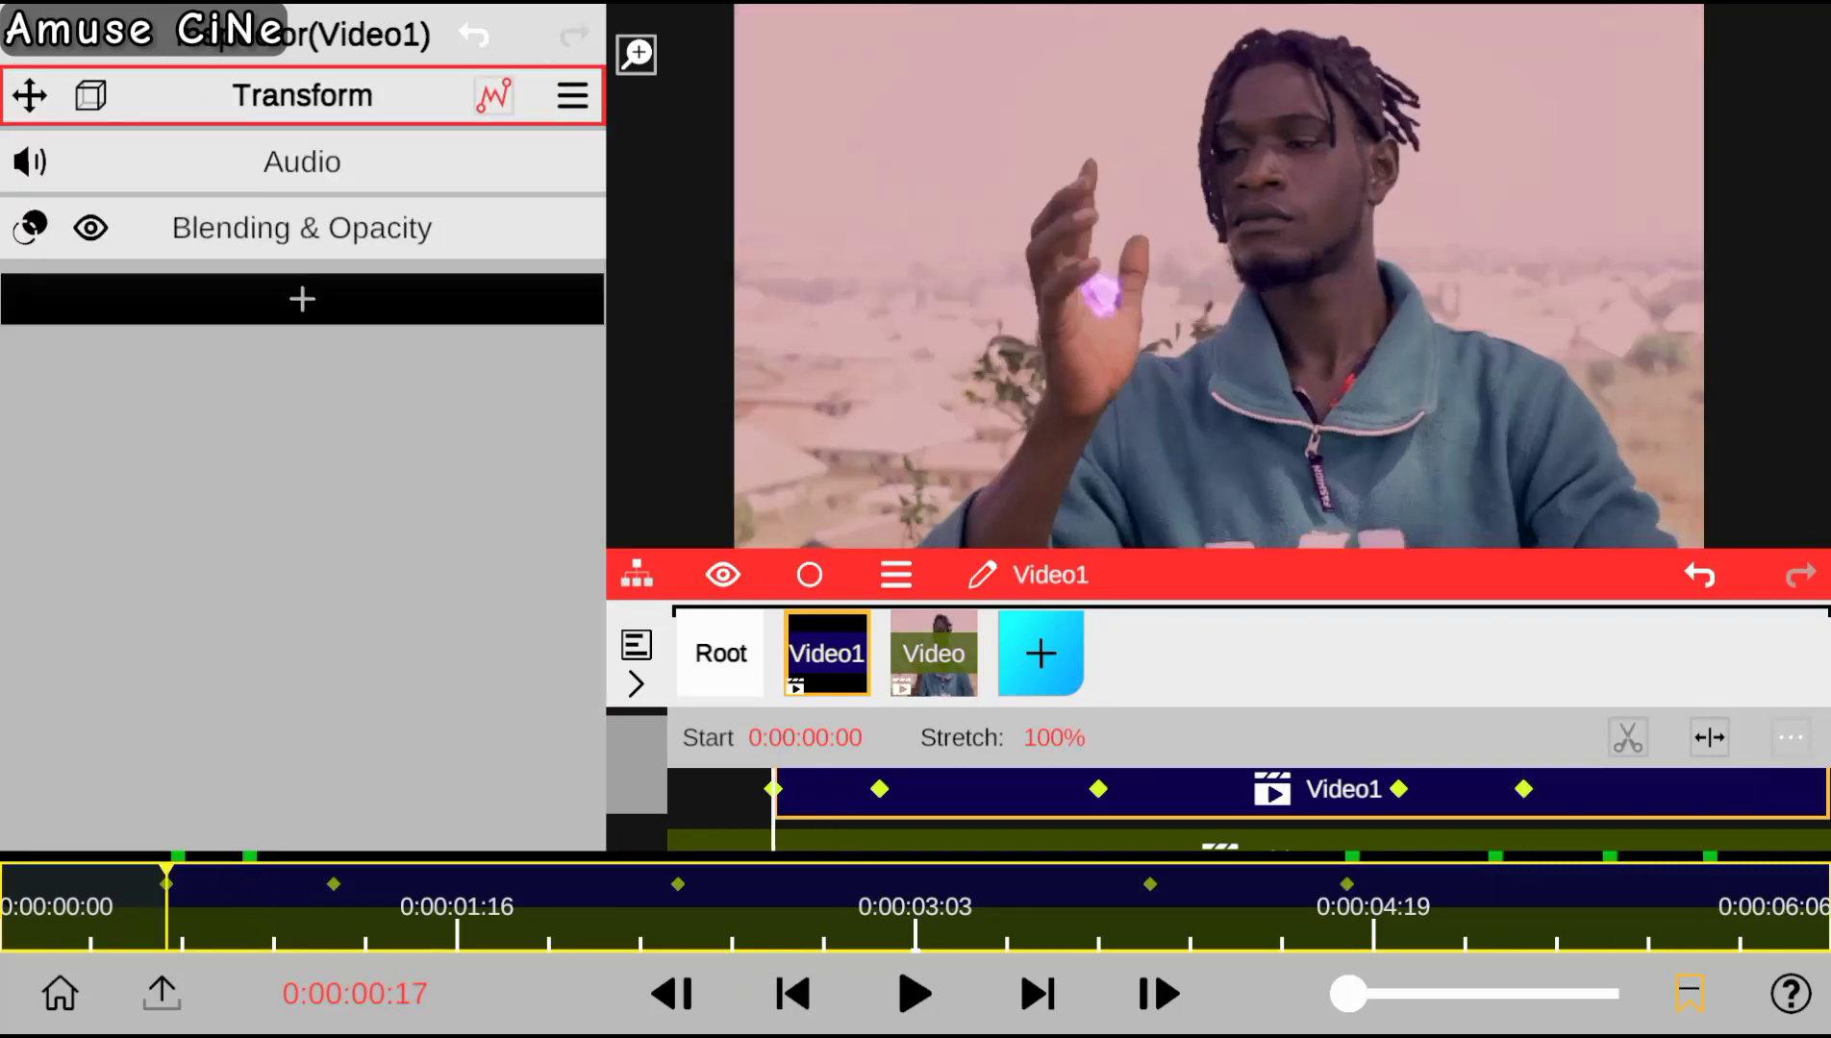
click(914, 993)
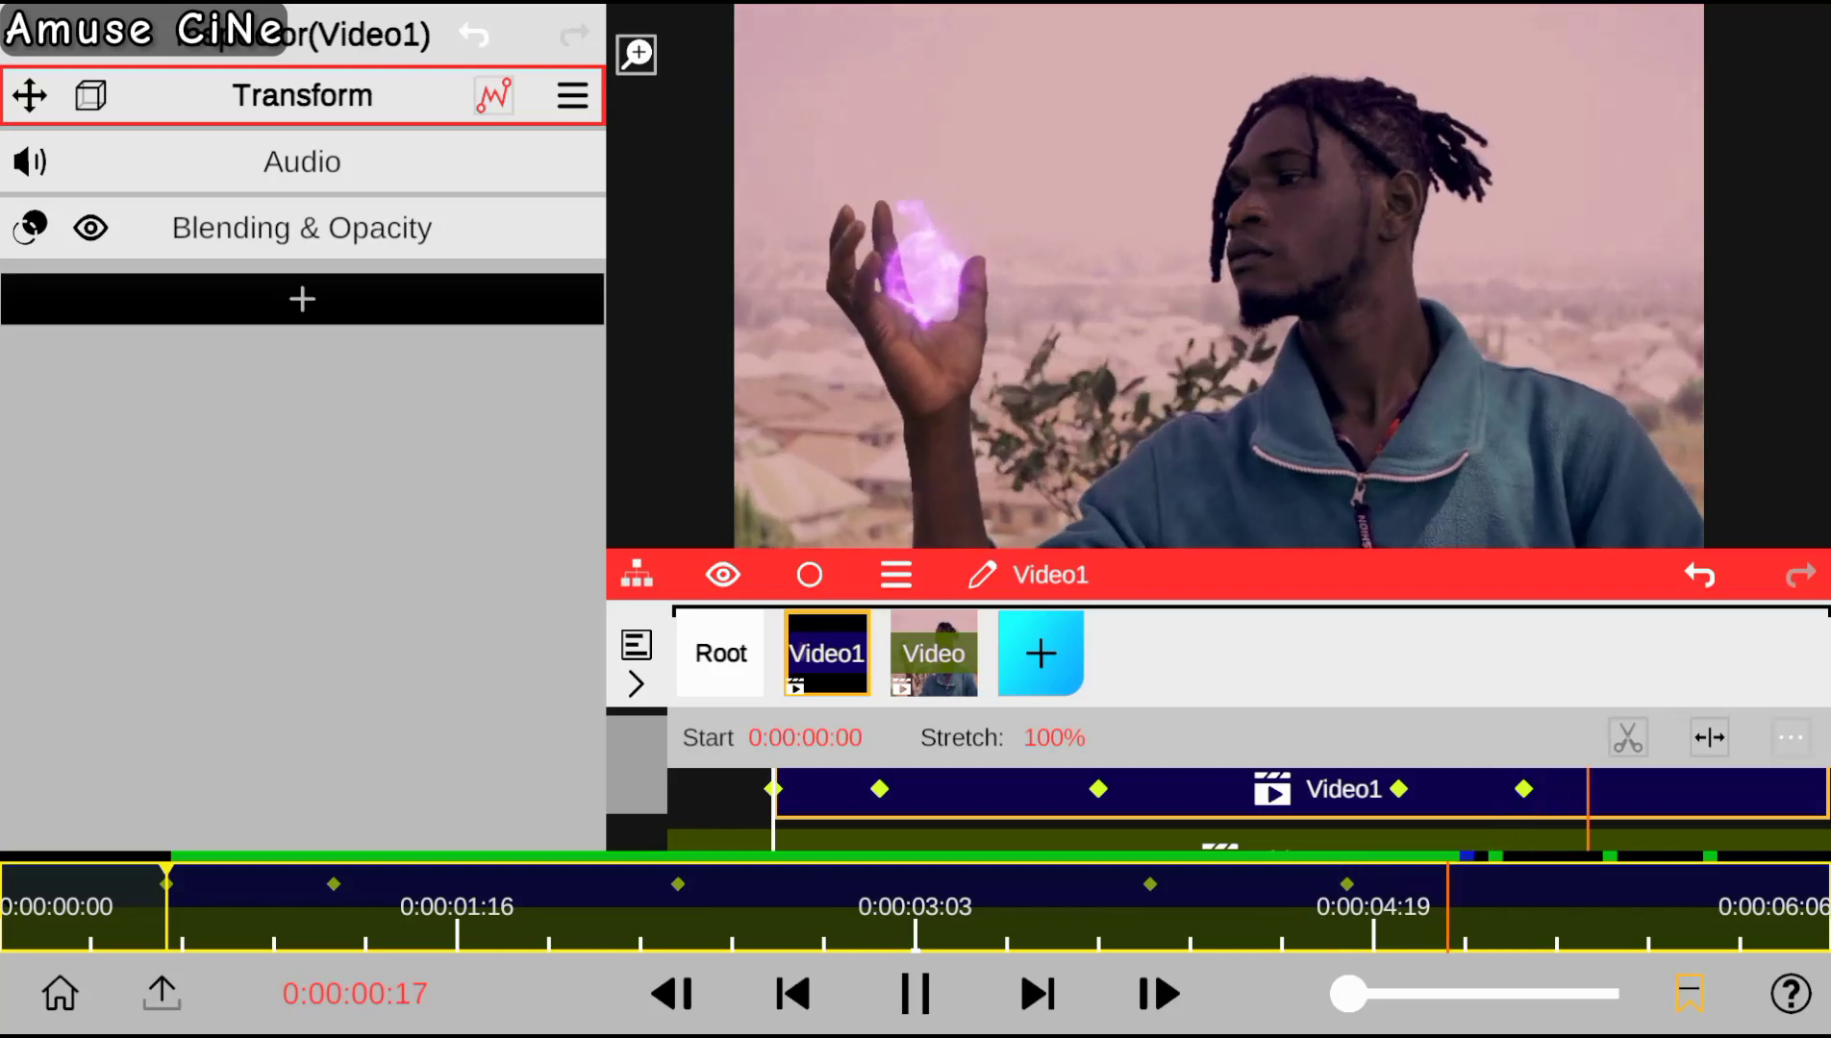
click(286, 891)
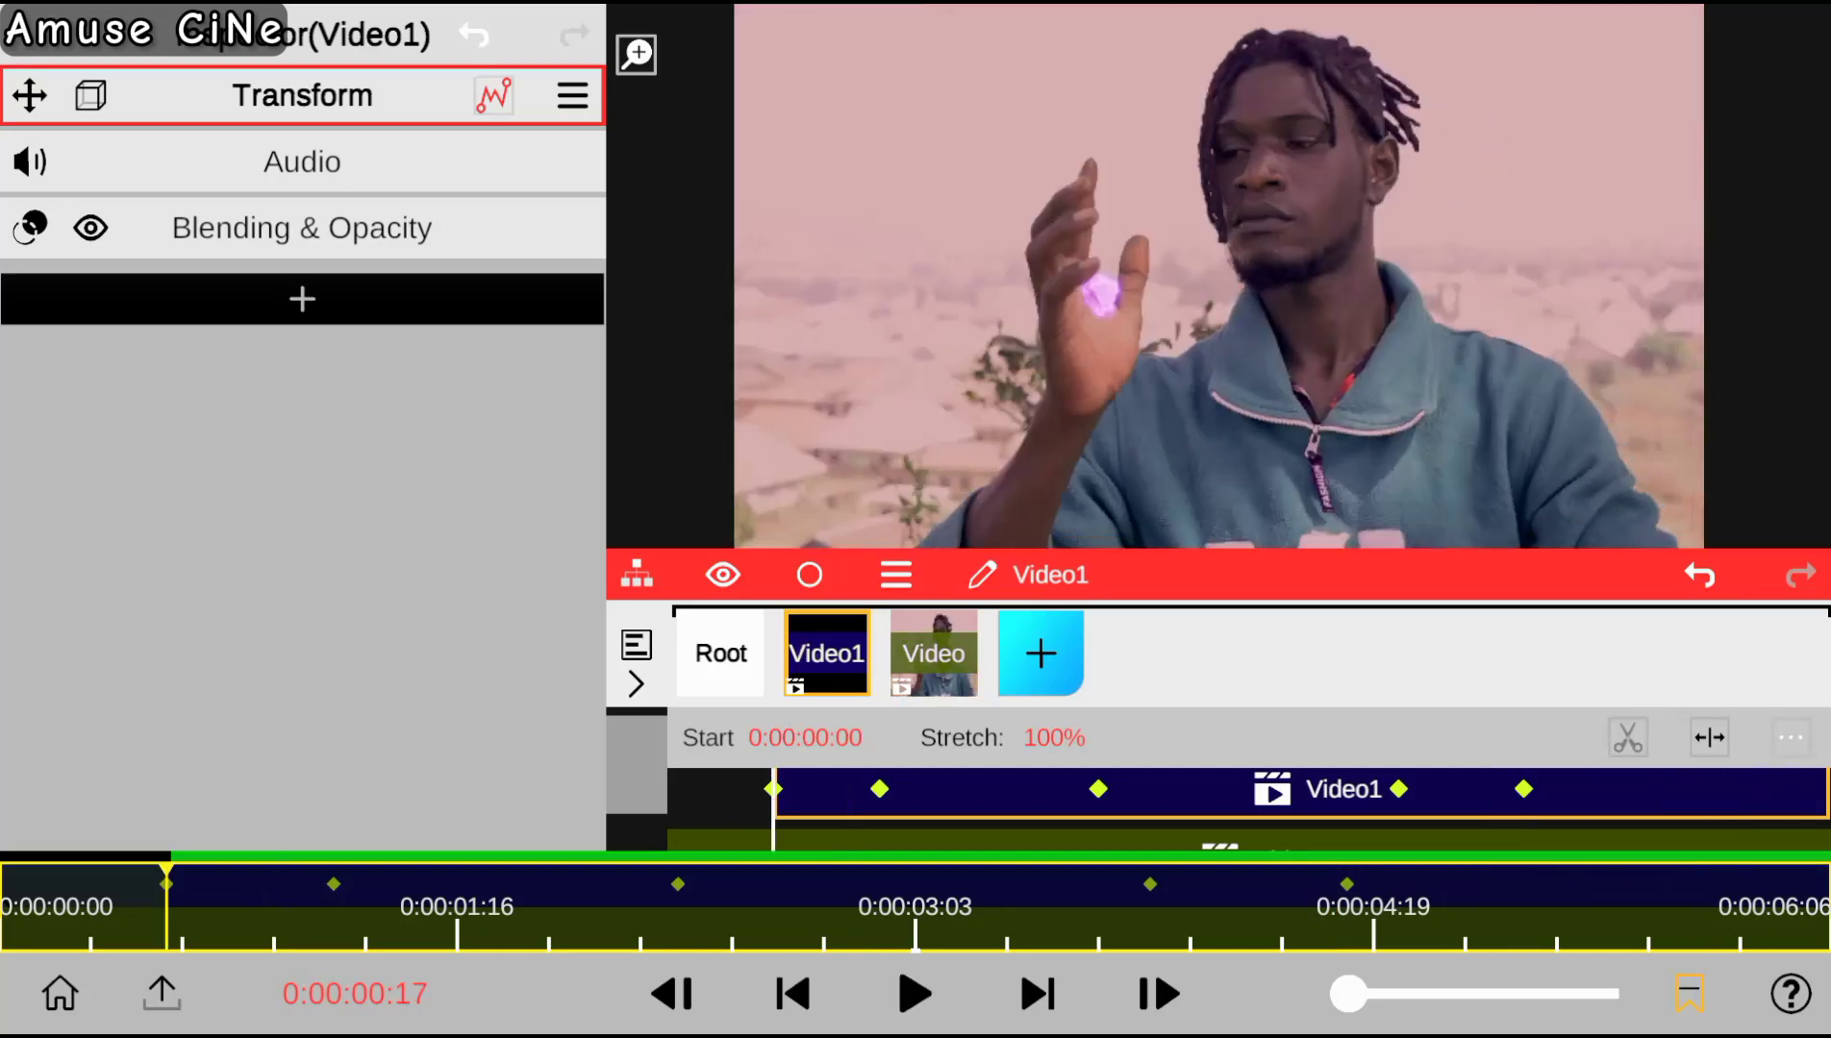
click(1040, 652)
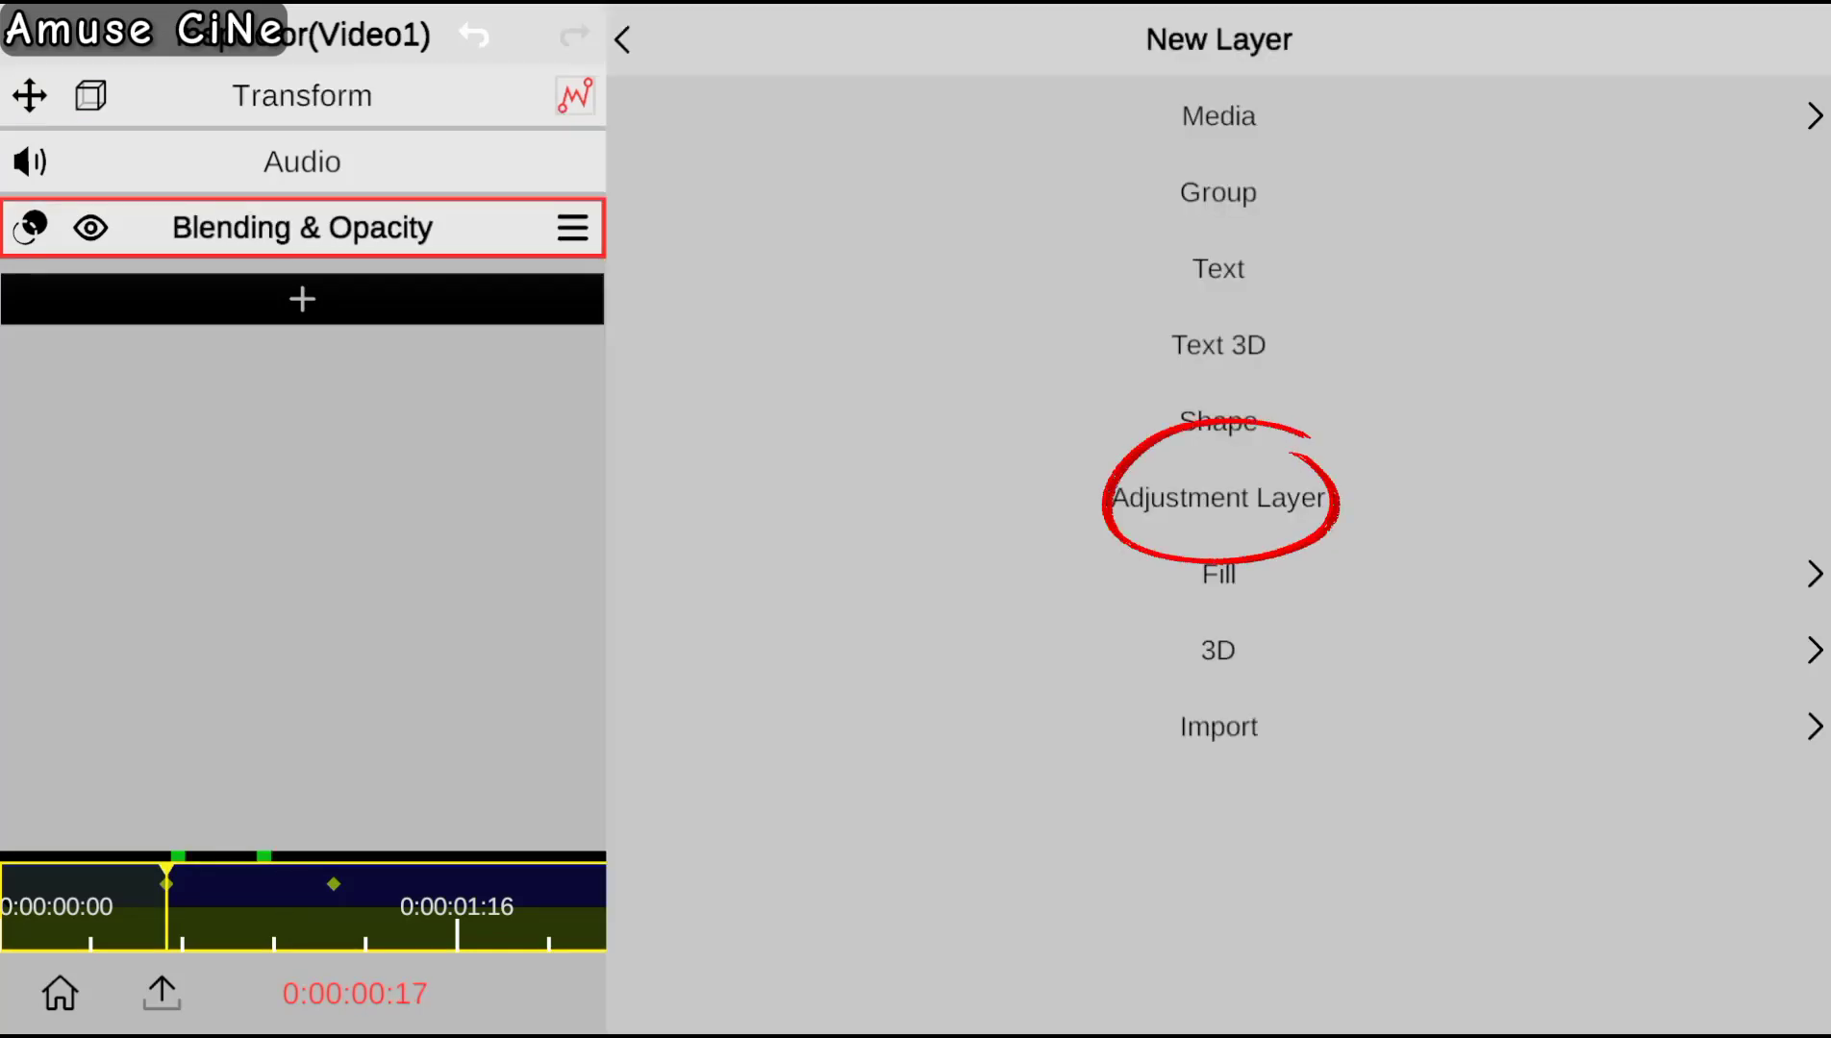
Add an adjustment layer starting at 0:00:00:17 and trimmed to 0:00:05:19.
click(1218, 498)
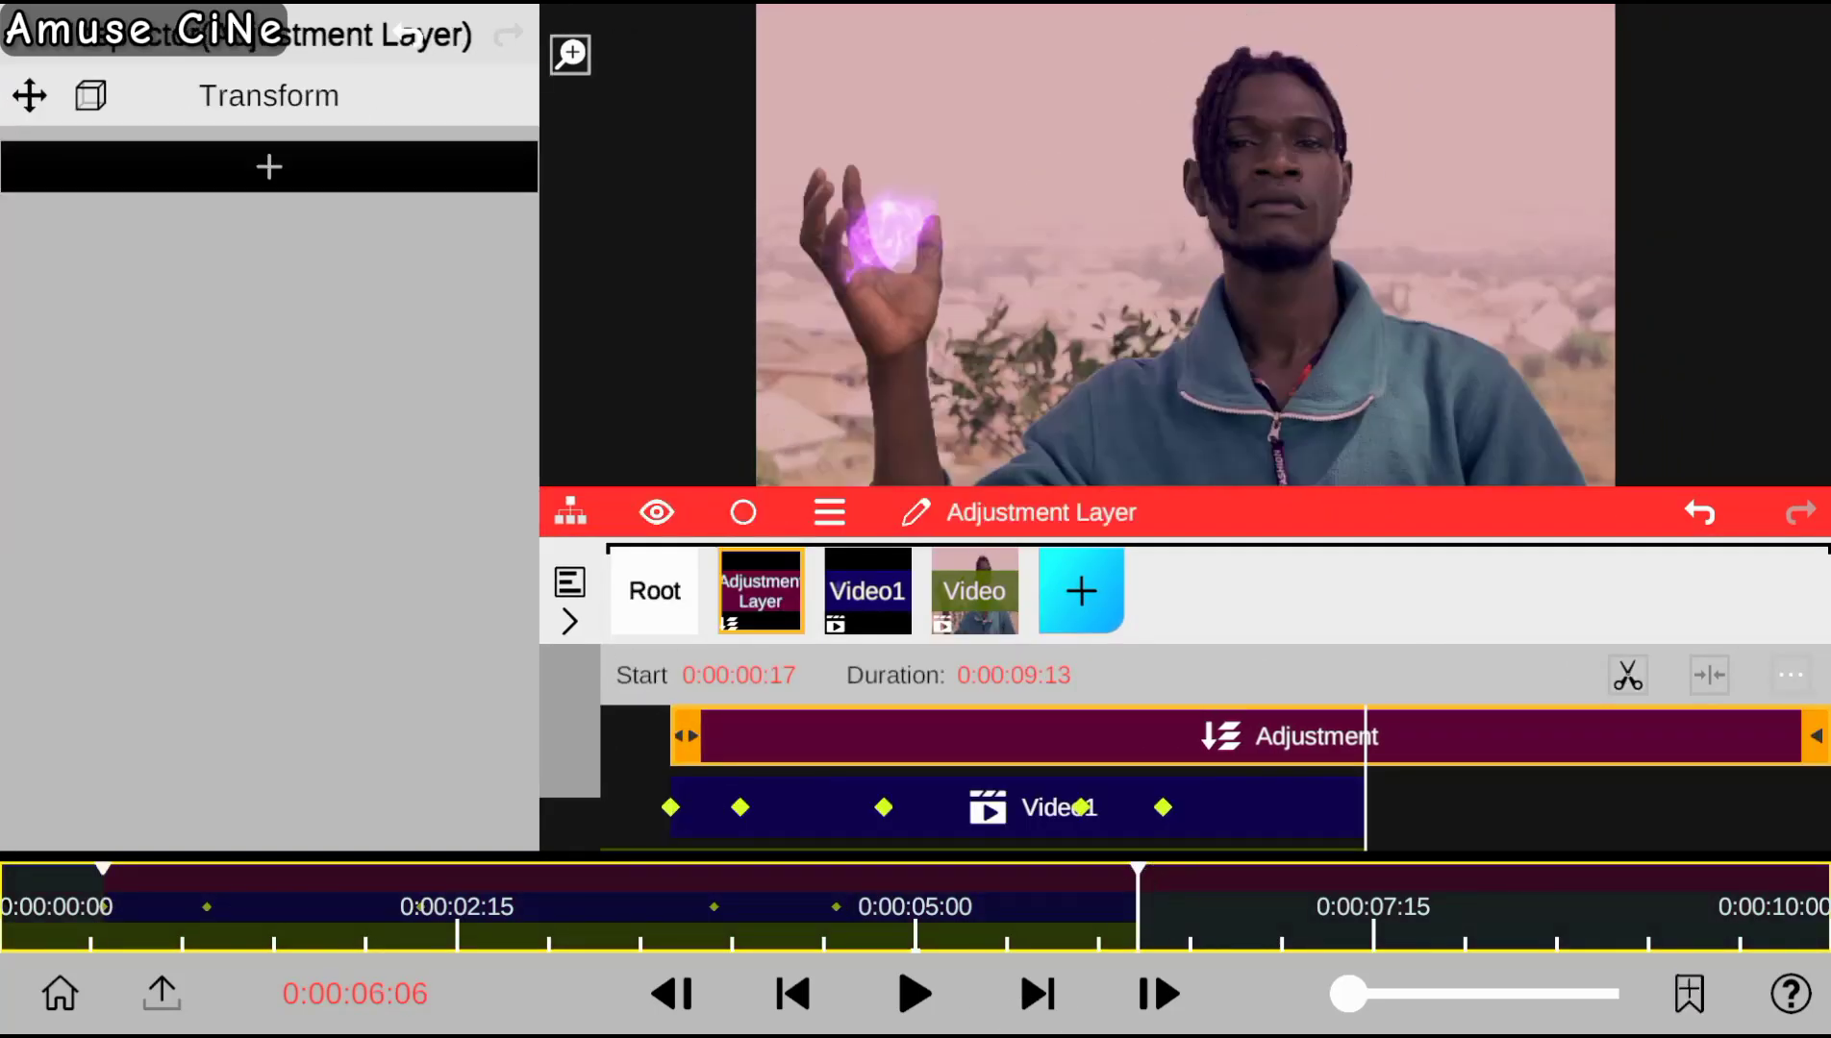
click(1158, 994)
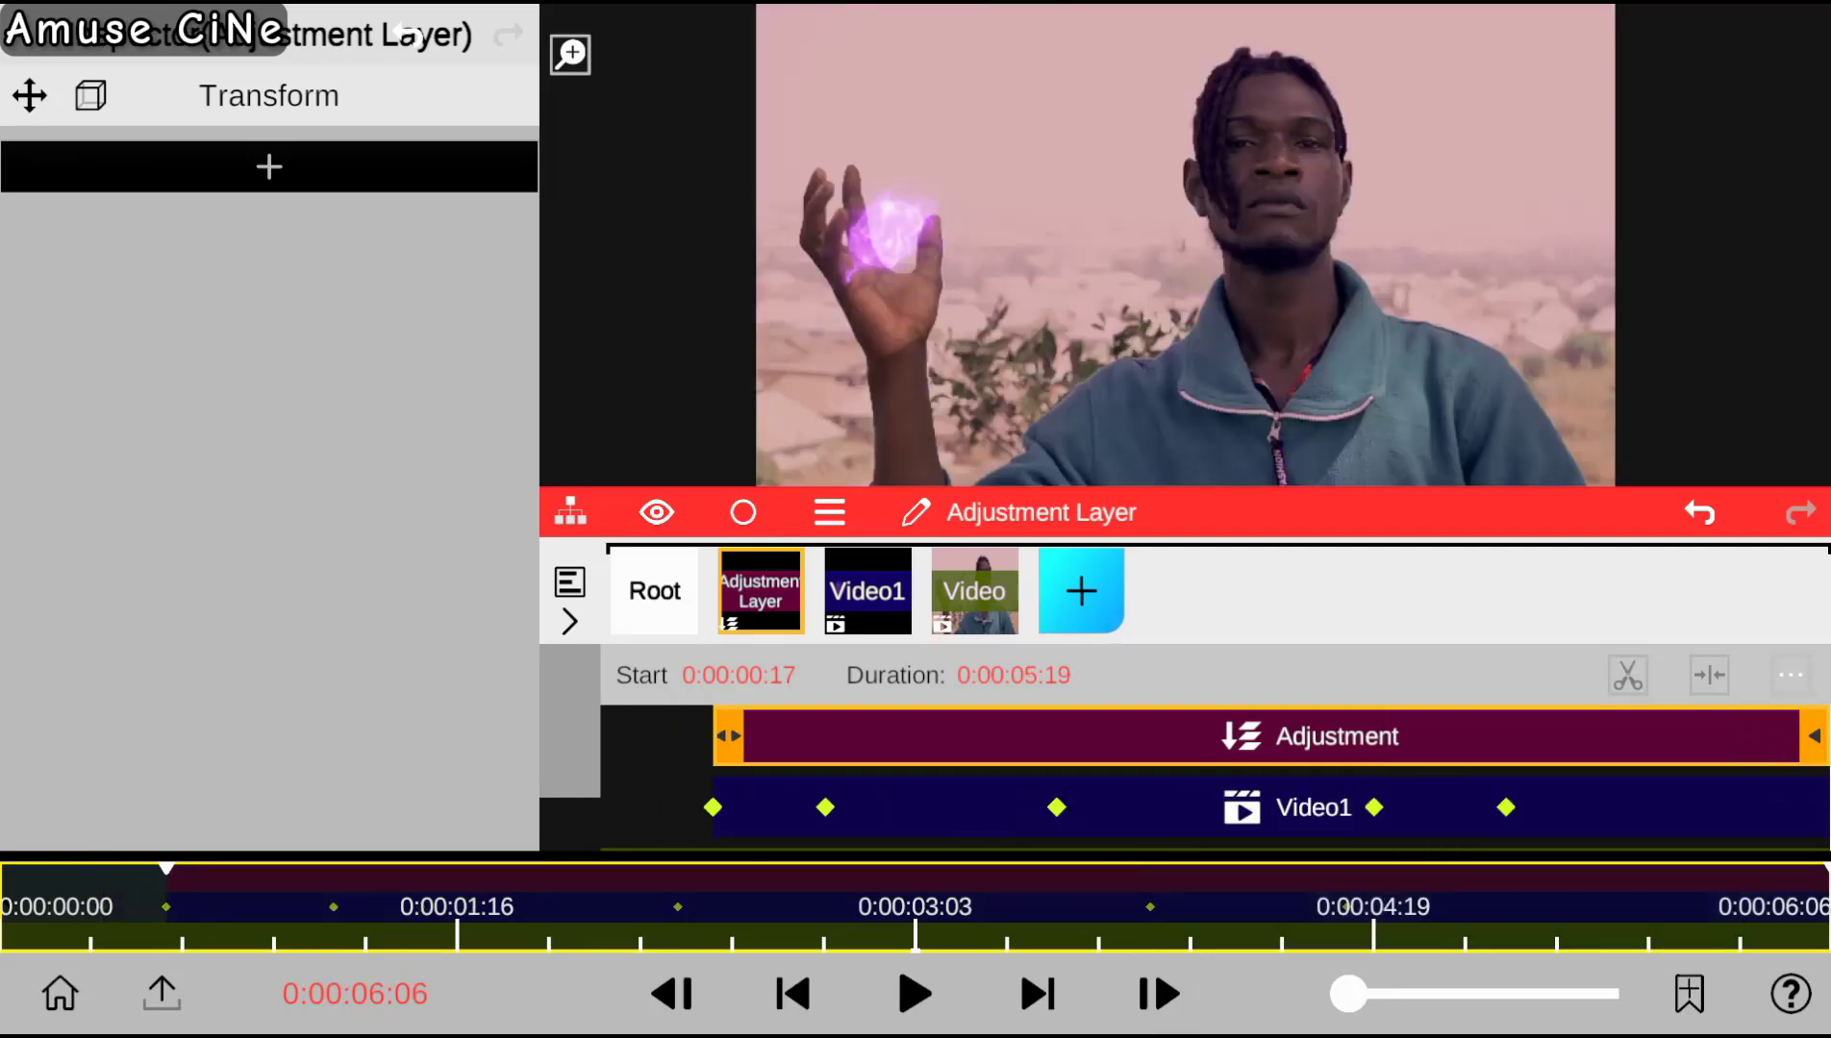
click(793, 994)
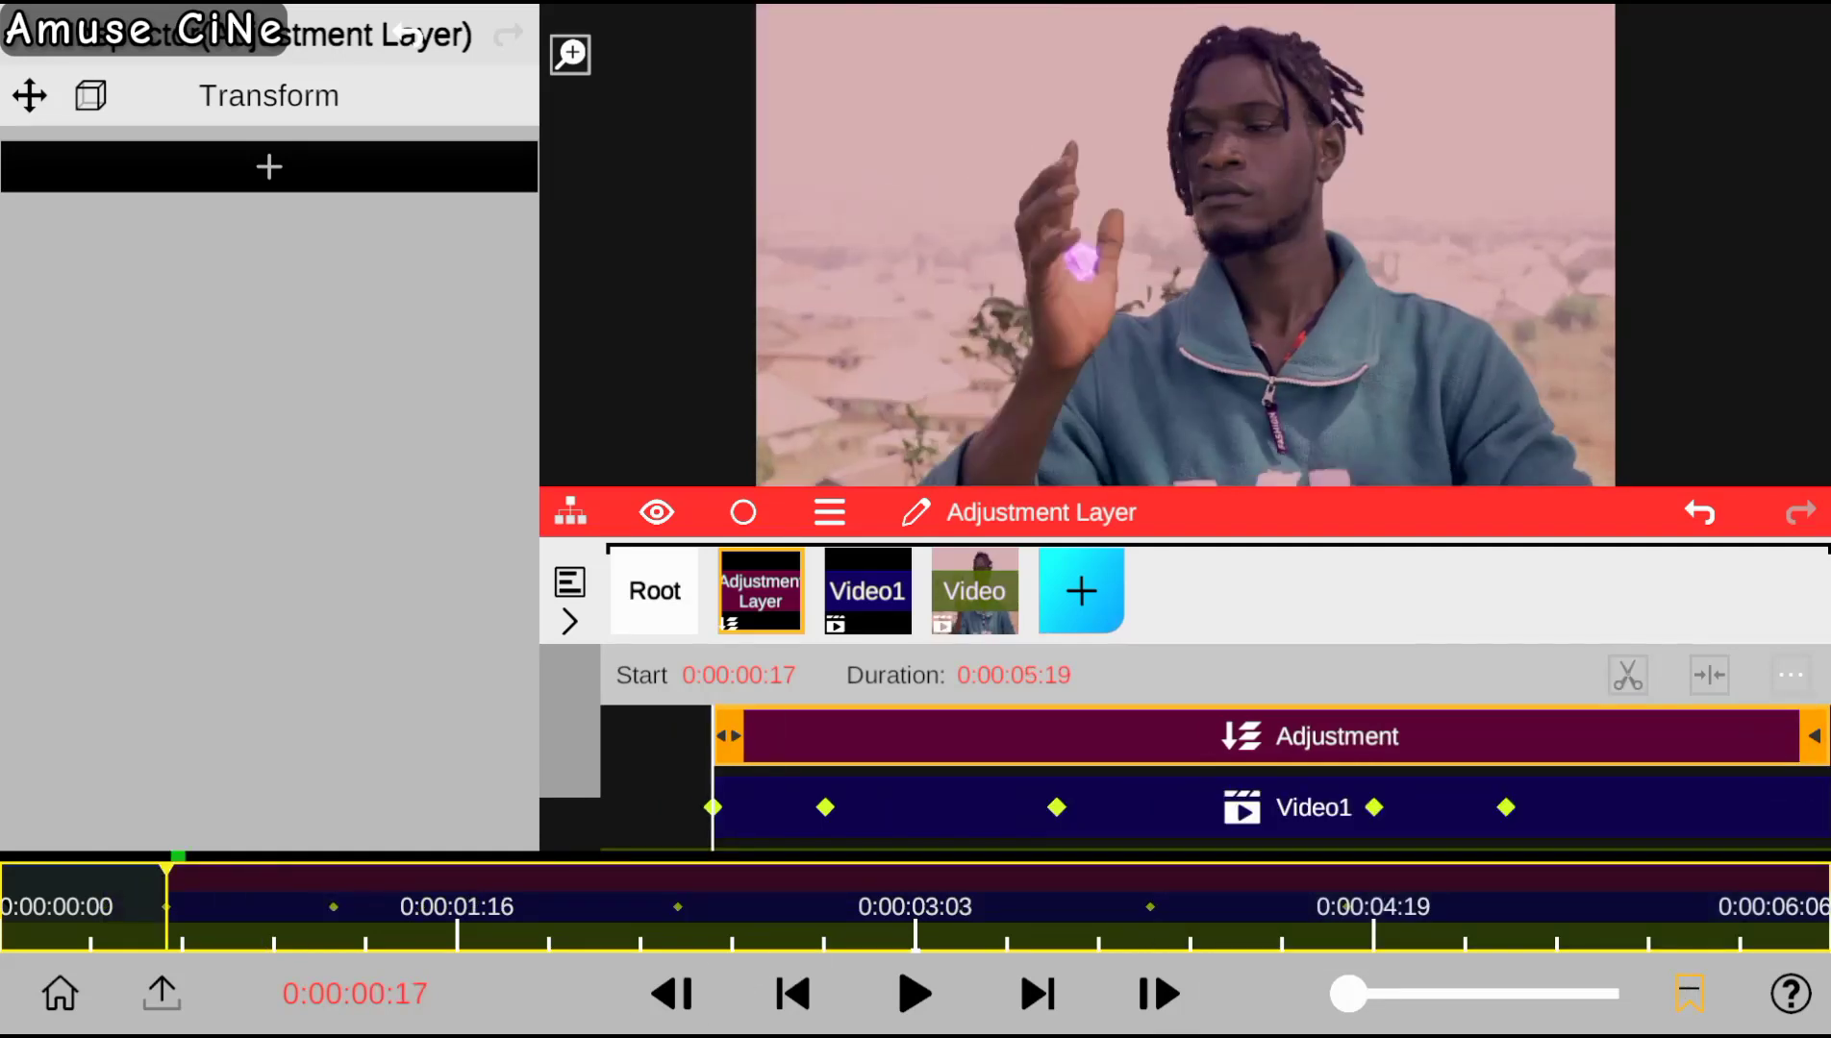
Apply the Saber Path effect from the Asset Store to the adjustment layer.
click(269, 166)
click(135, 225)
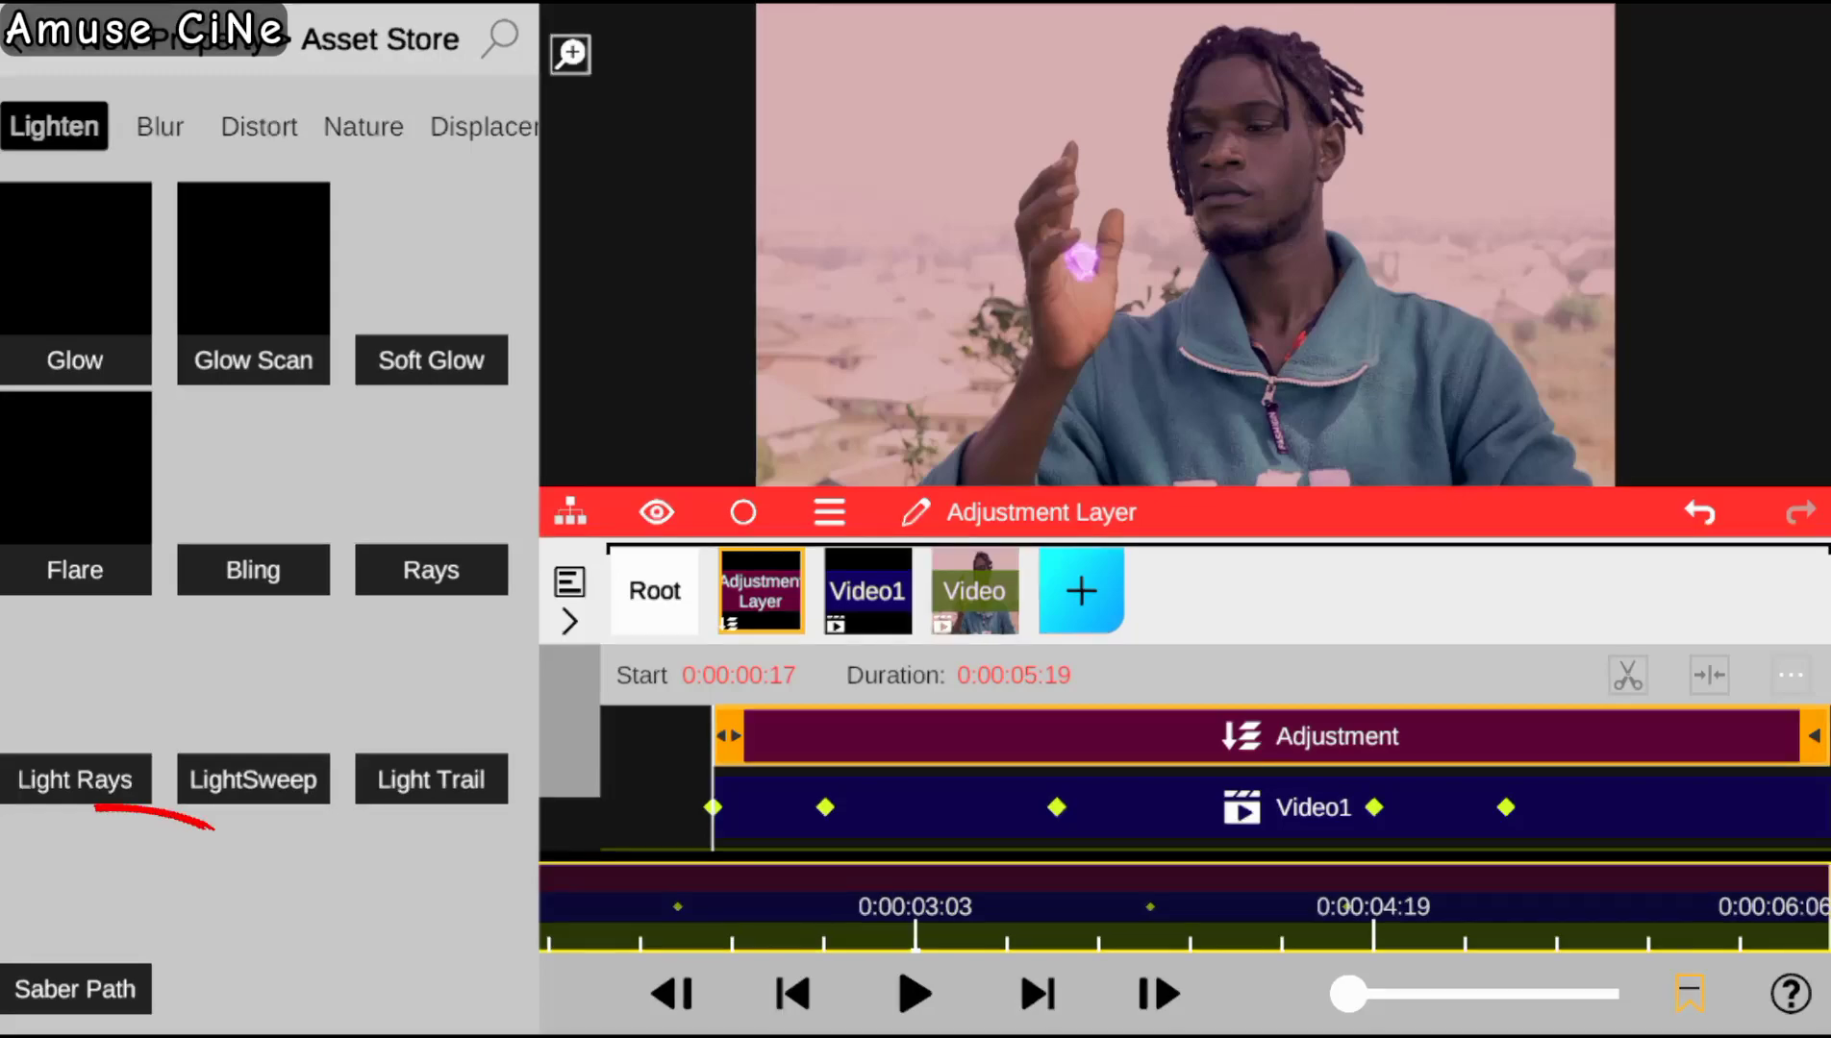
click(75, 988)
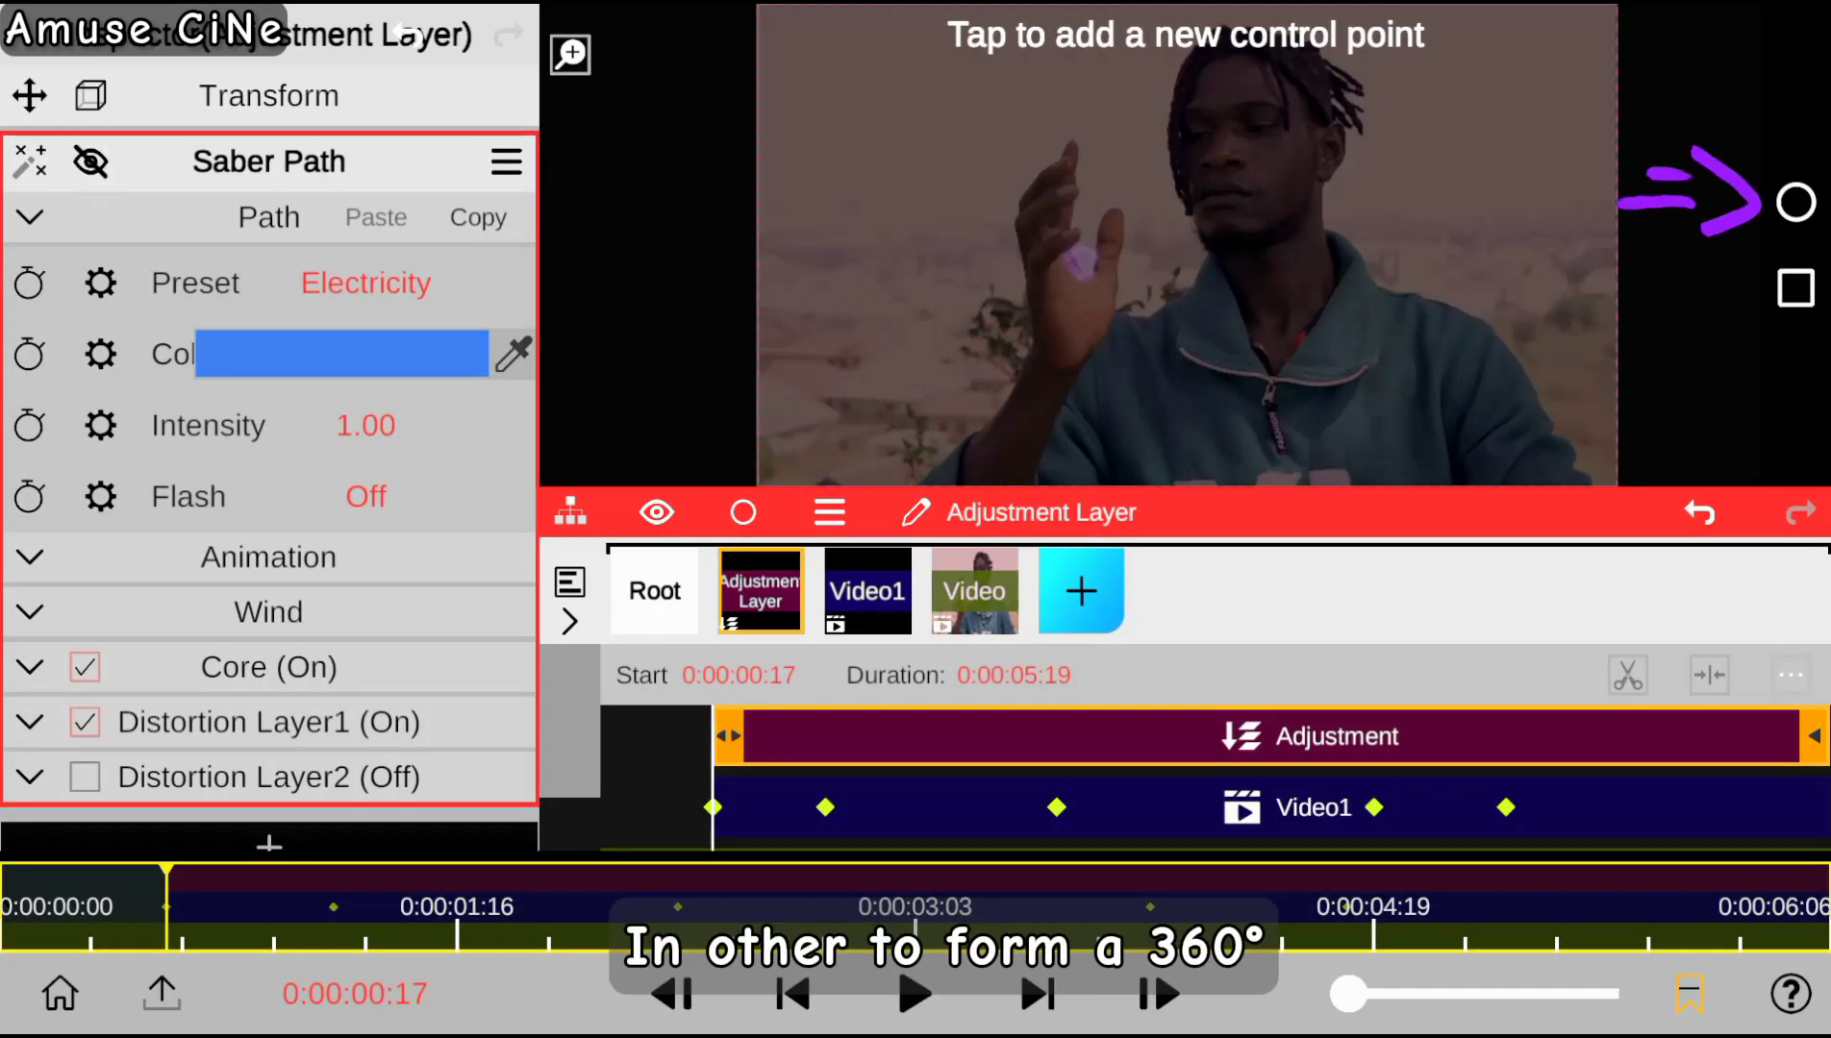
Add a circular saber path, shrink it to scale 0.13 and centre it at 0.38, 0.47 on the pink ball.
click(1795, 202)
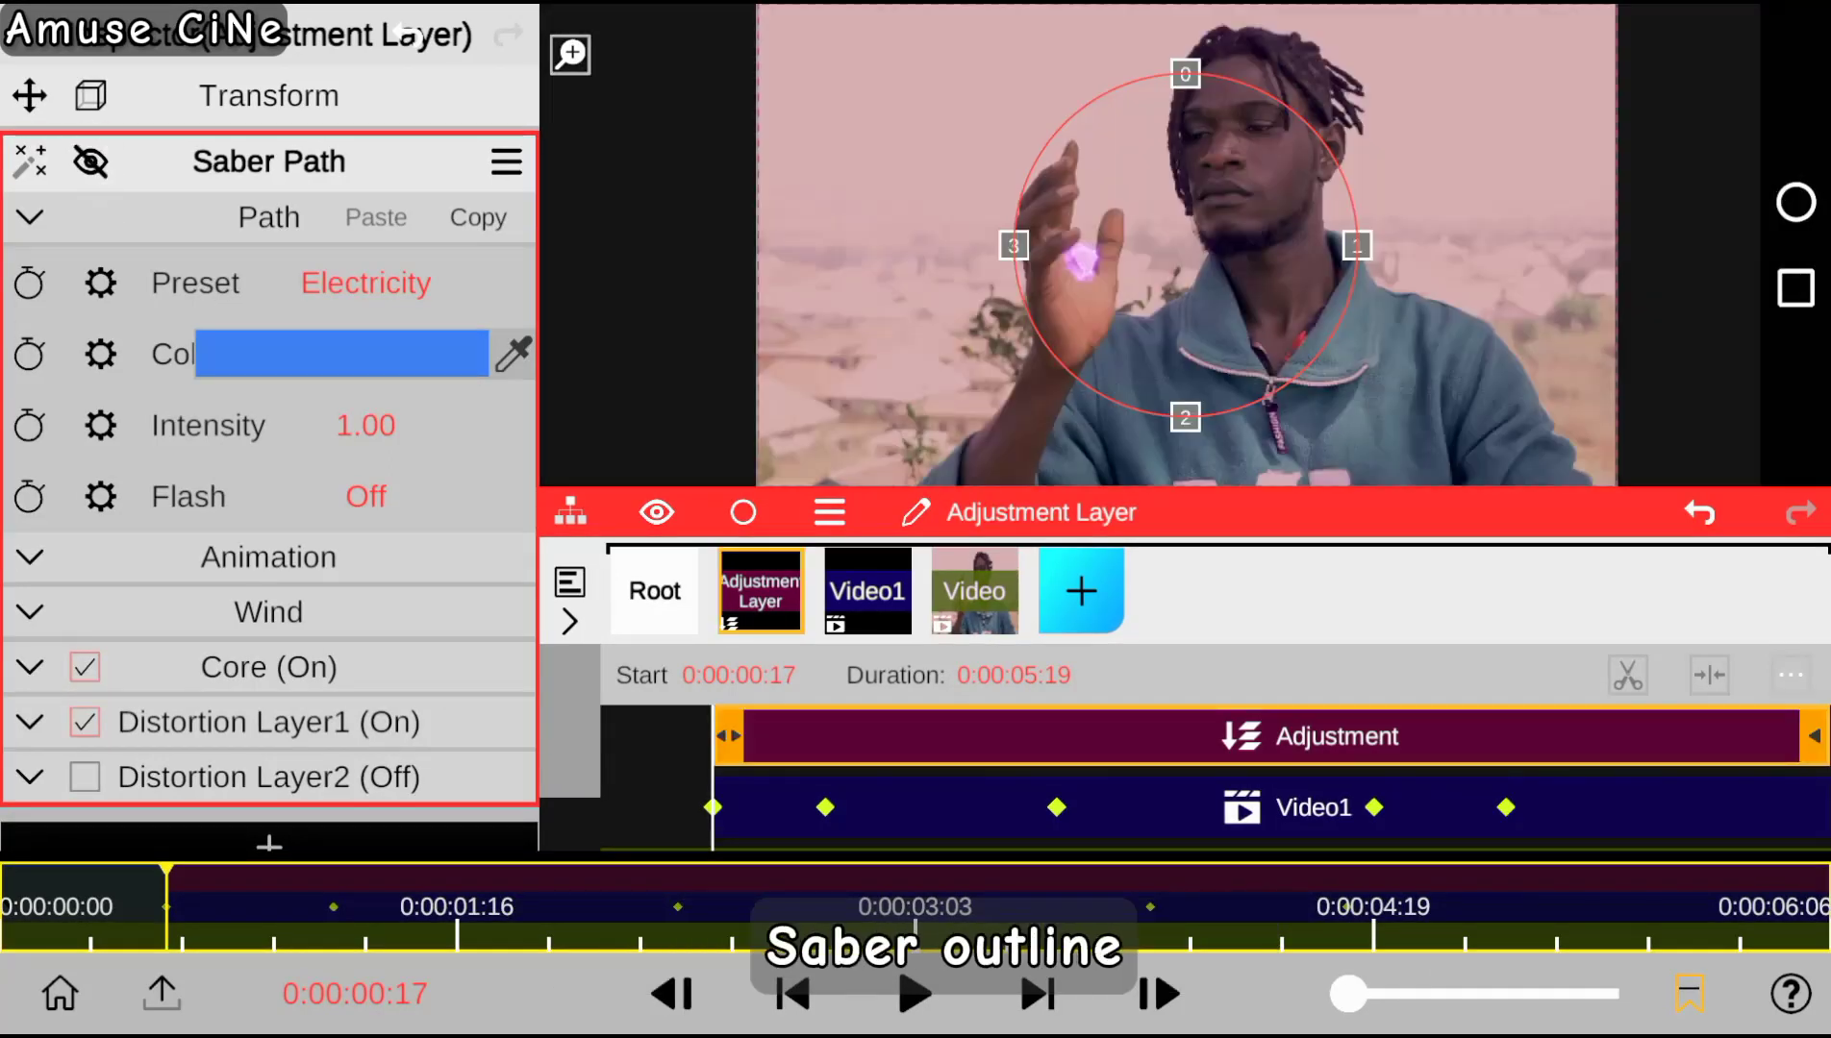
click(30, 216)
drag(370, 420, 449, 634)
mouse_move(277, 349)
mouse_down()
mouse_move(274, 372)
mouse_move(229, 370)
mouse_up()
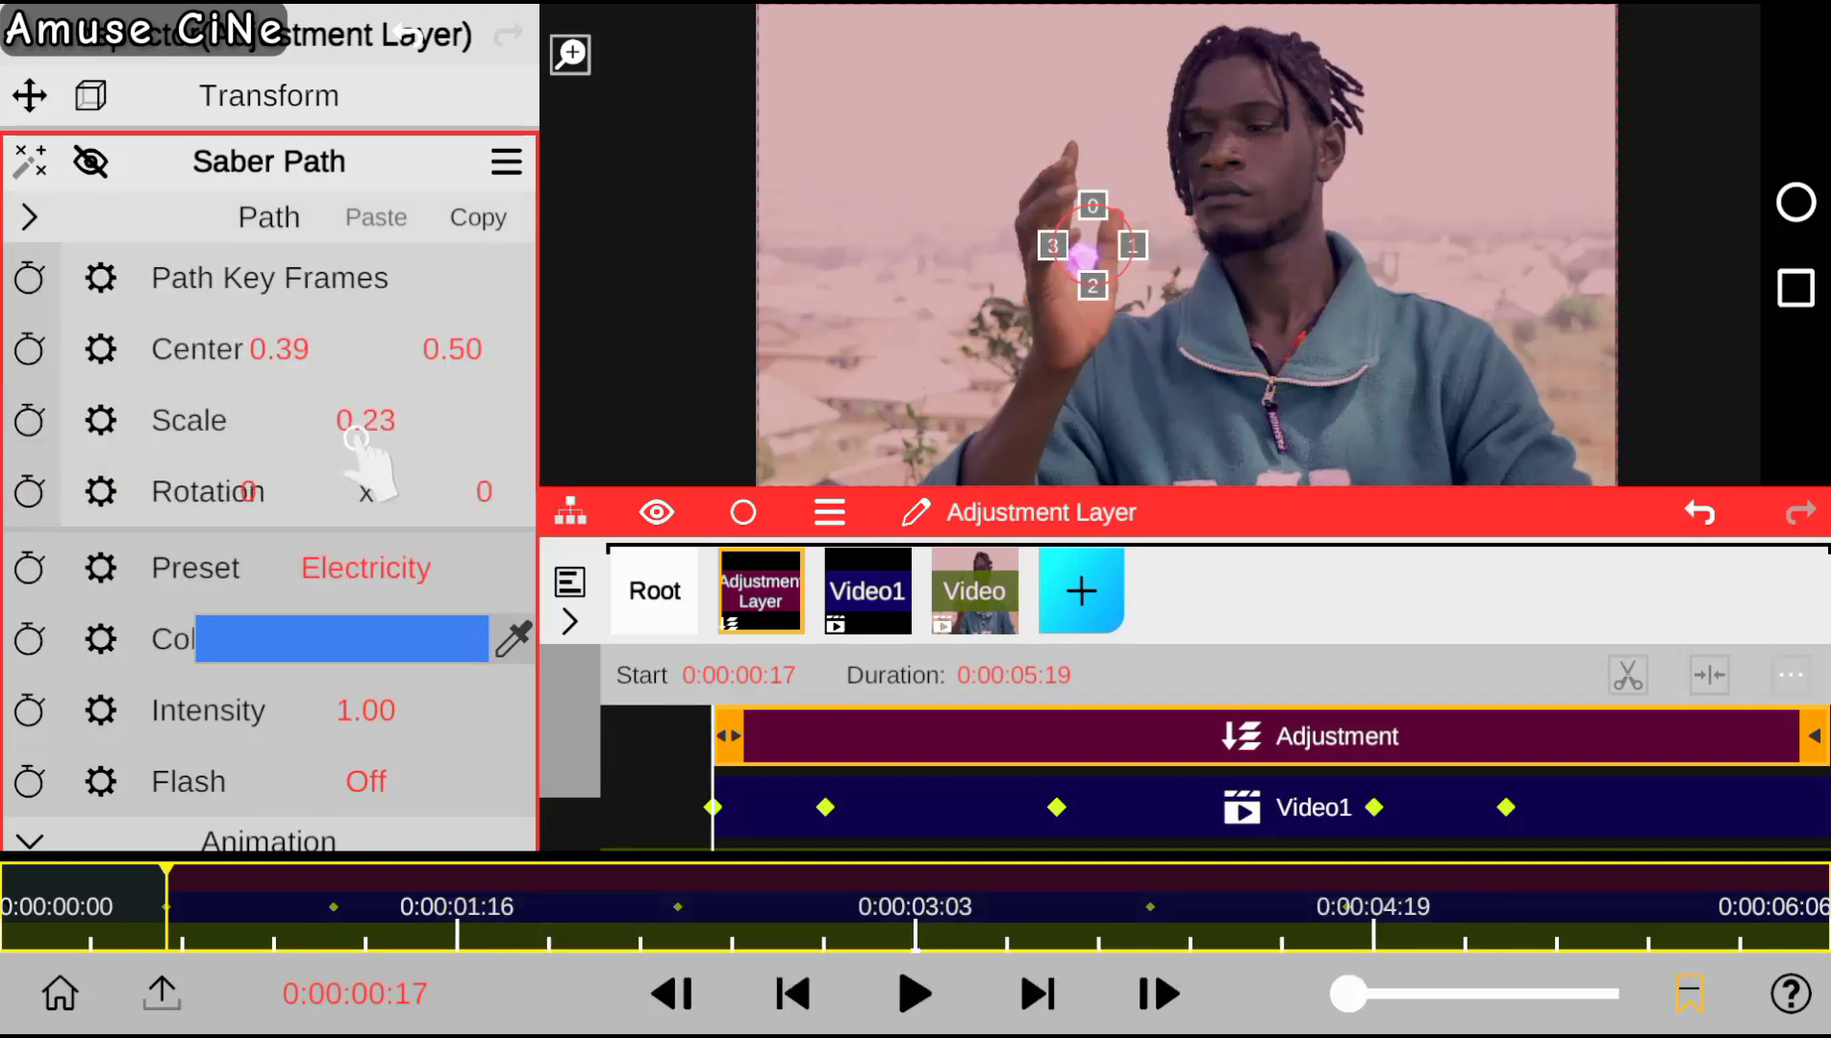
drag(356, 440, 365, 472)
drag(452, 349, 454, 393)
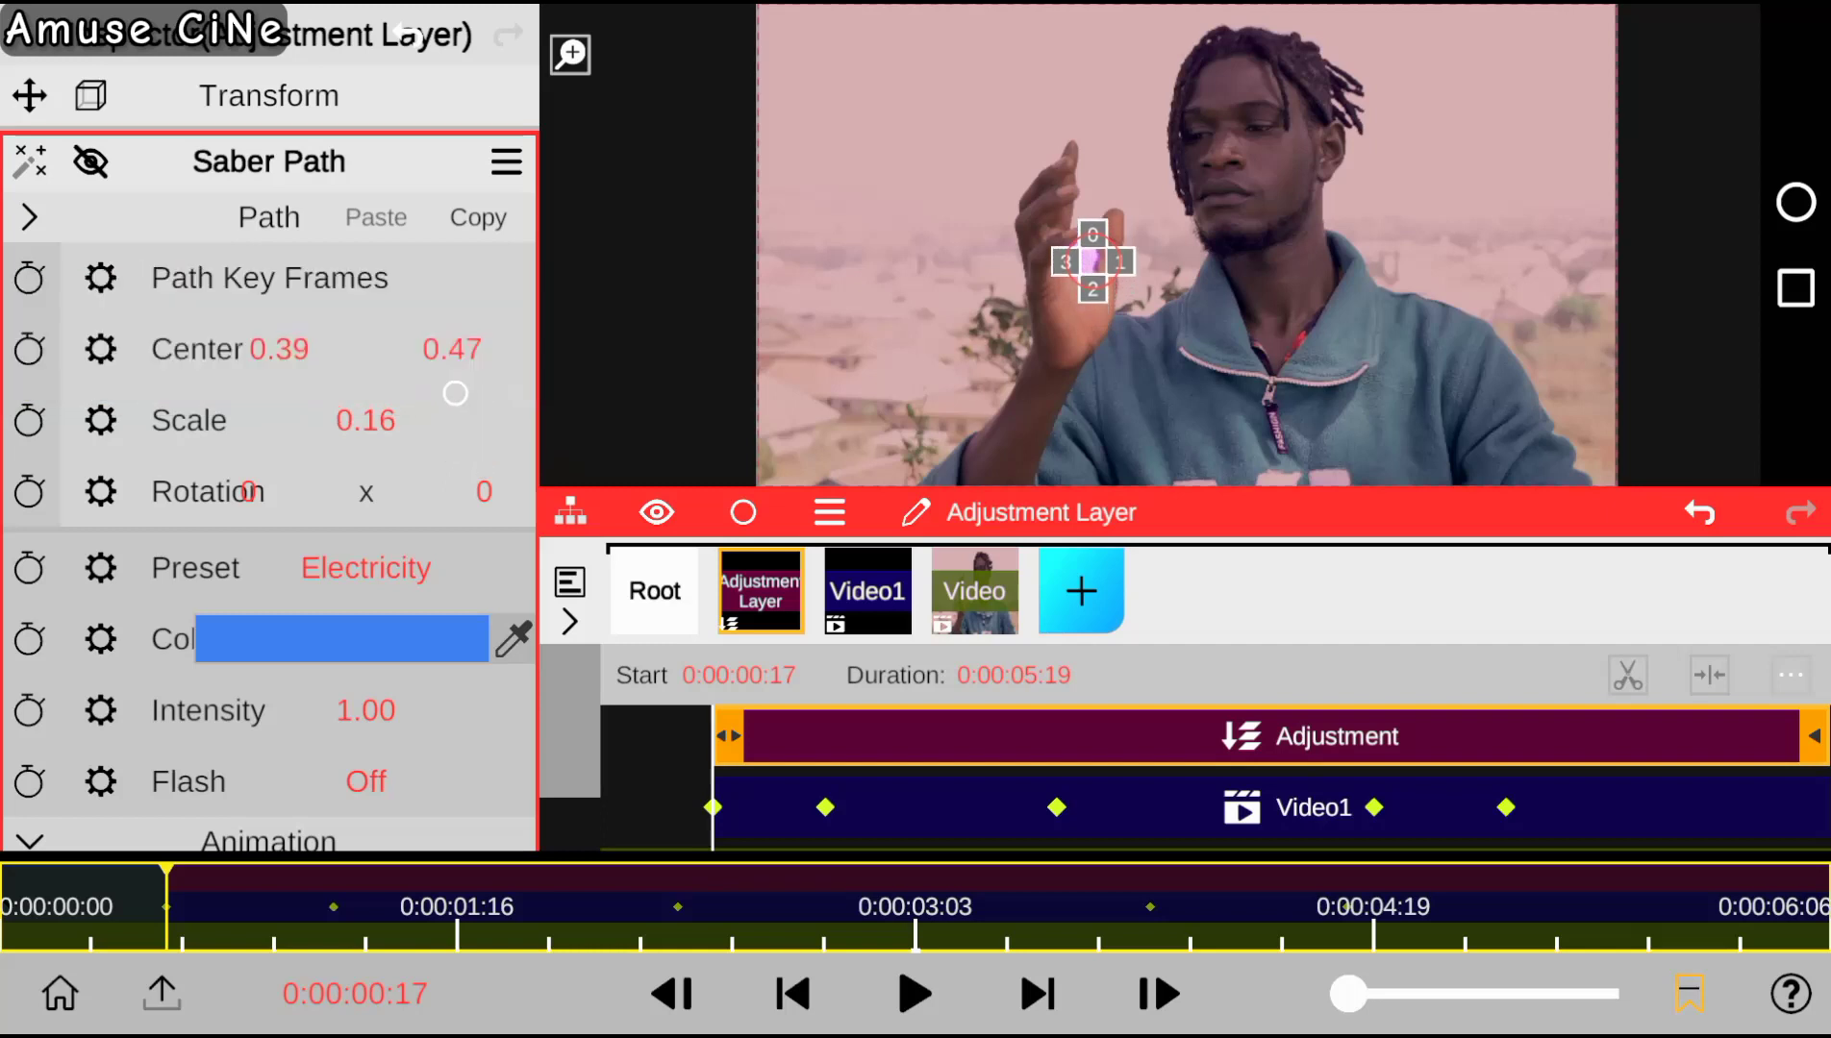
mouse_move(277, 349)
mouse_down()
mouse_move(278, 370)
mouse_move(263, 363)
mouse_move(288, 369)
mouse_move(278, 380)
mouse_up()
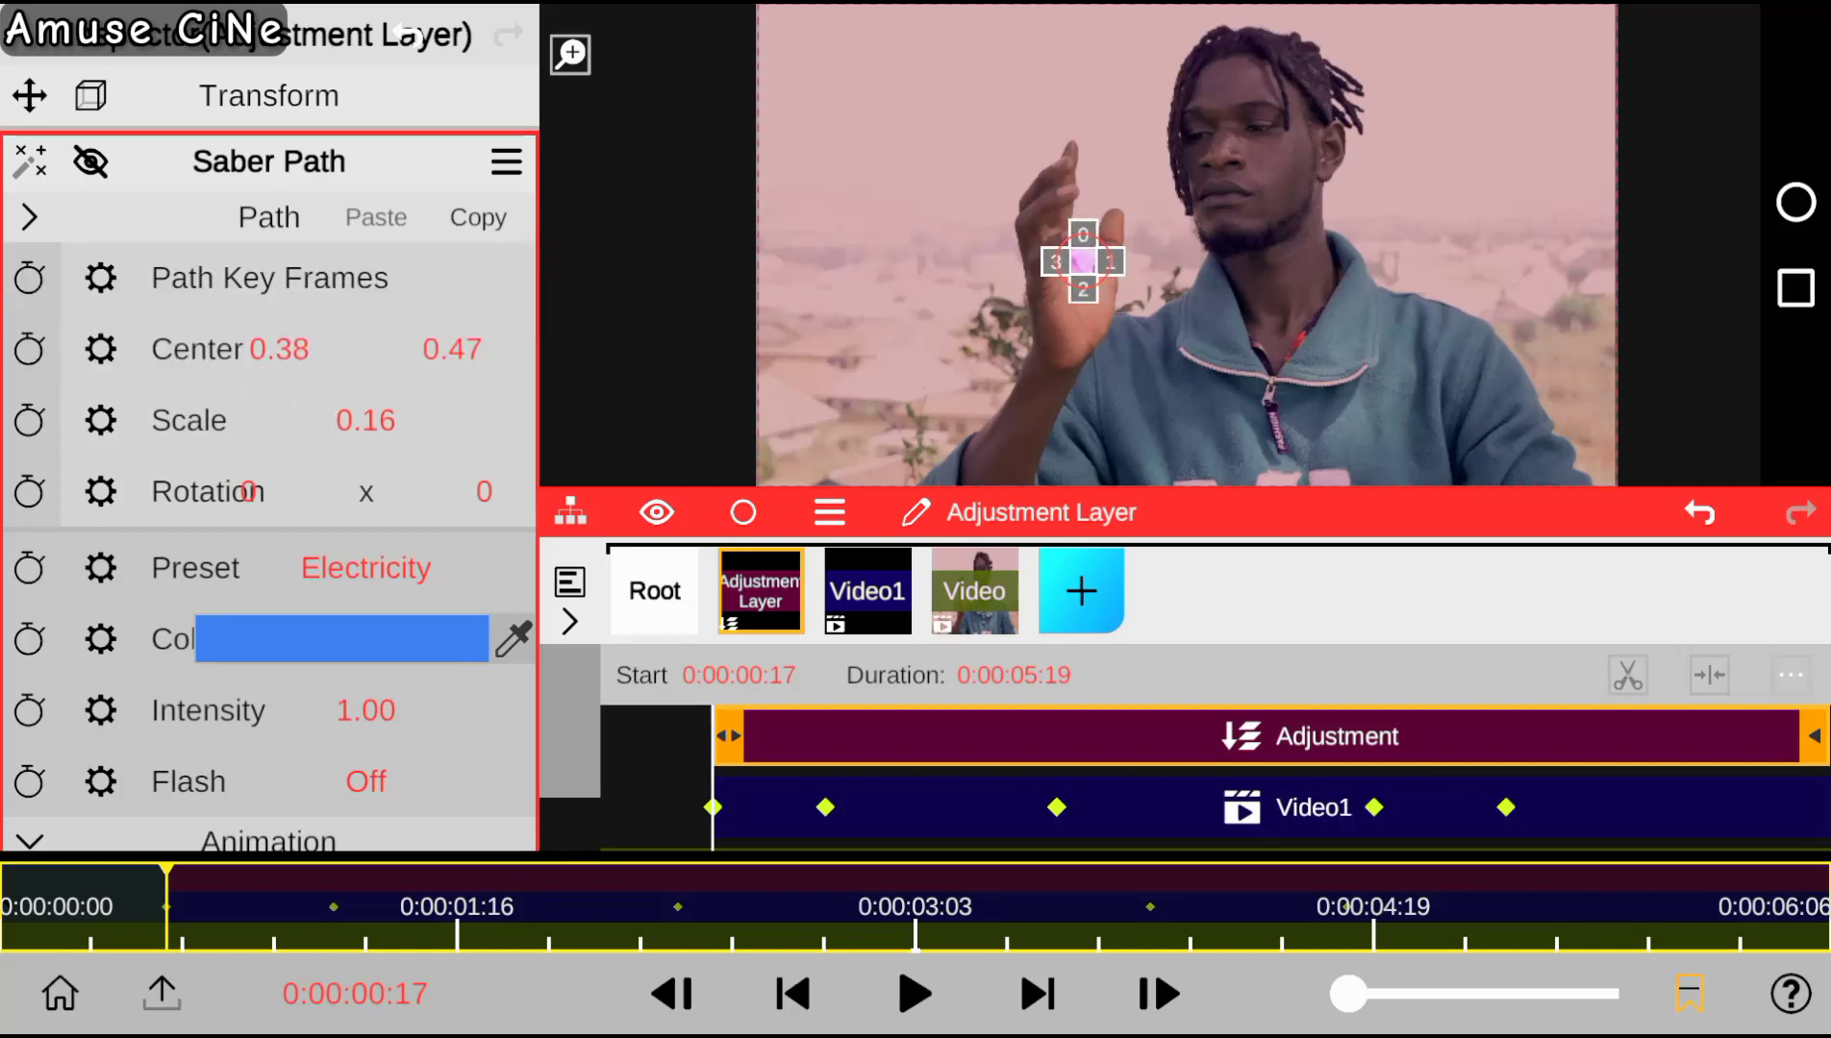
drag(389, 423, 386, 453)
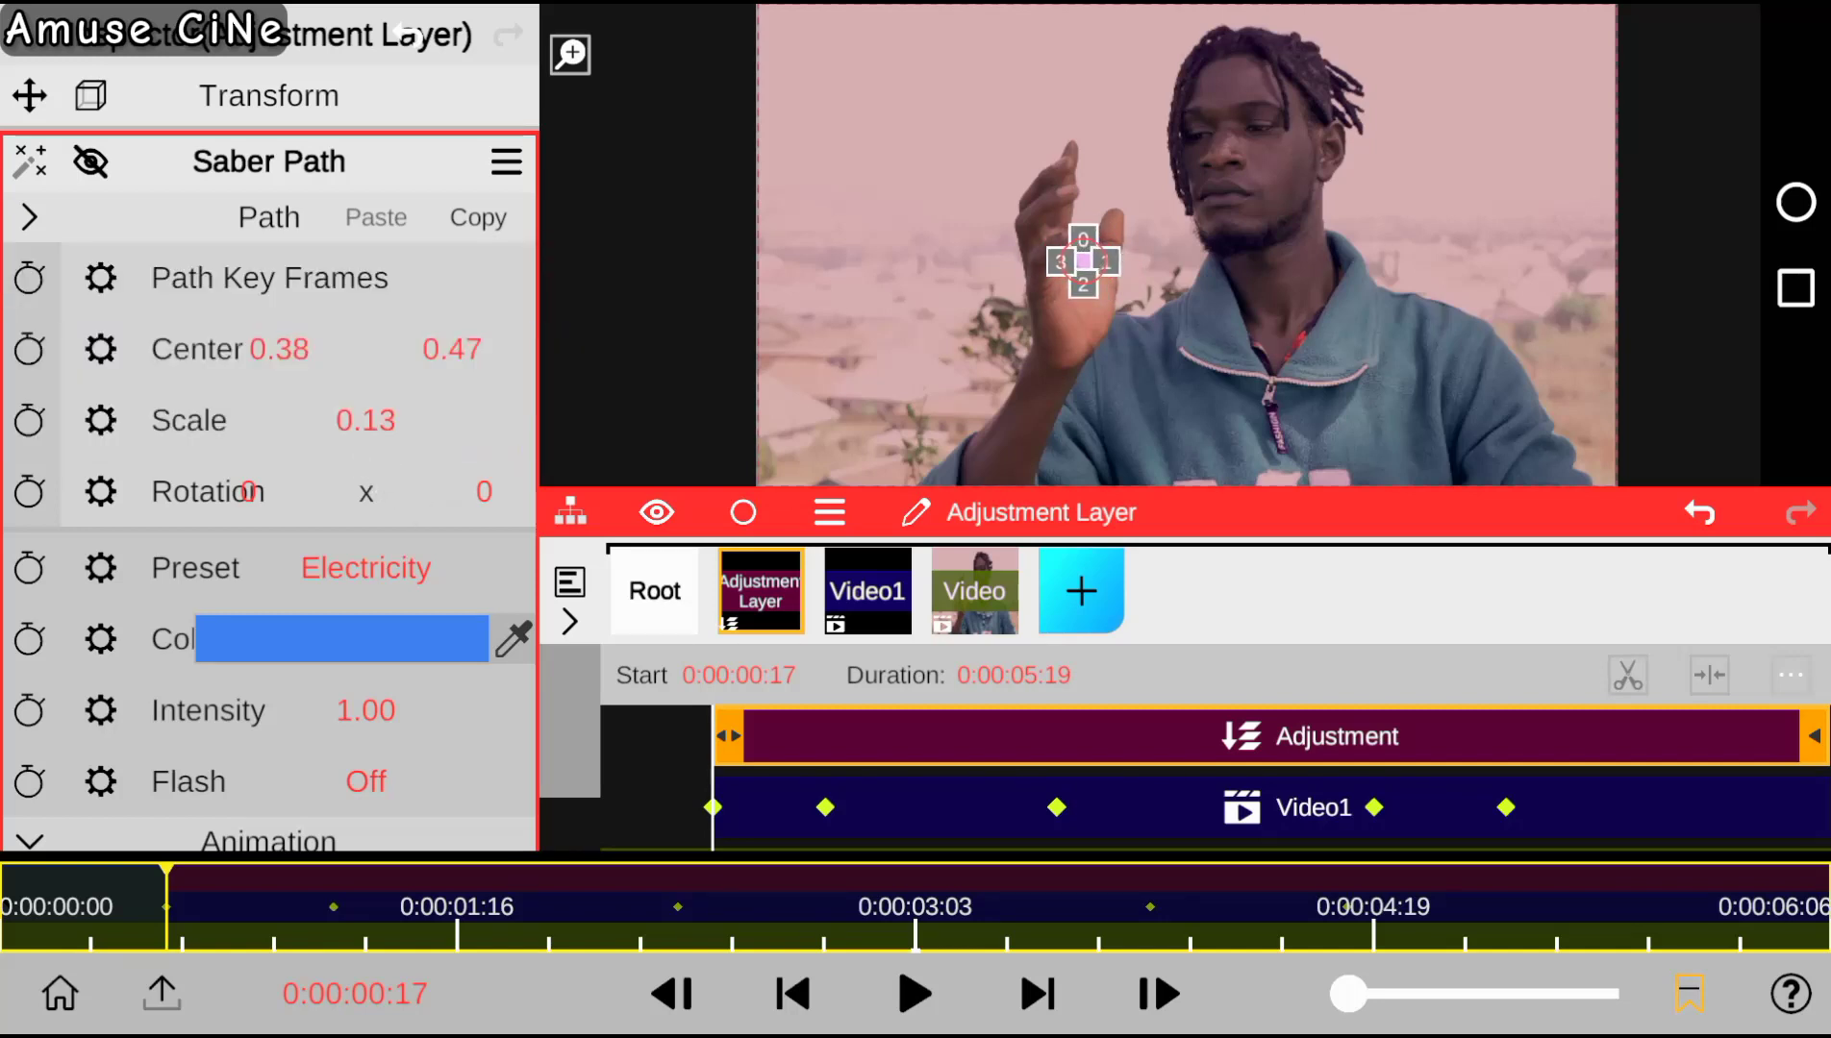
click(269, 162)
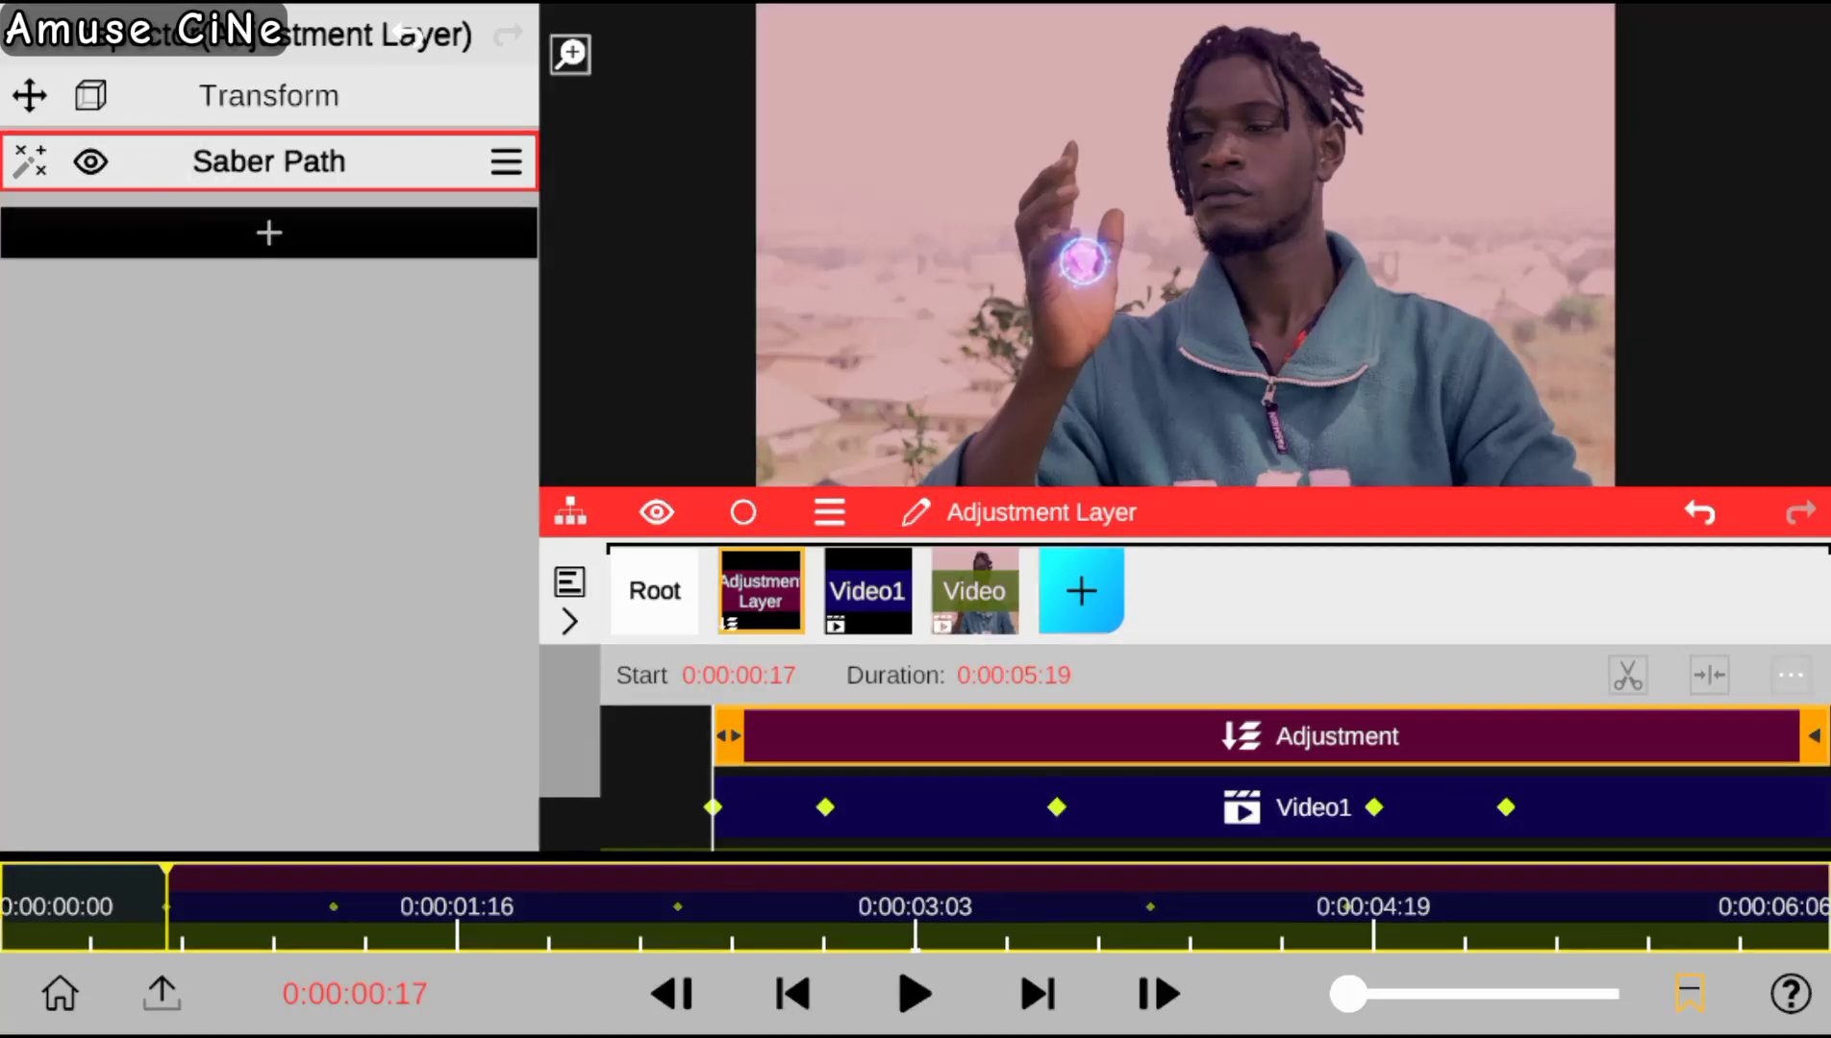
click(212, 162)
Turn off the saber's Core and set Distortion Layer1's type to Vine.
scroll(269, 480, down, 3)
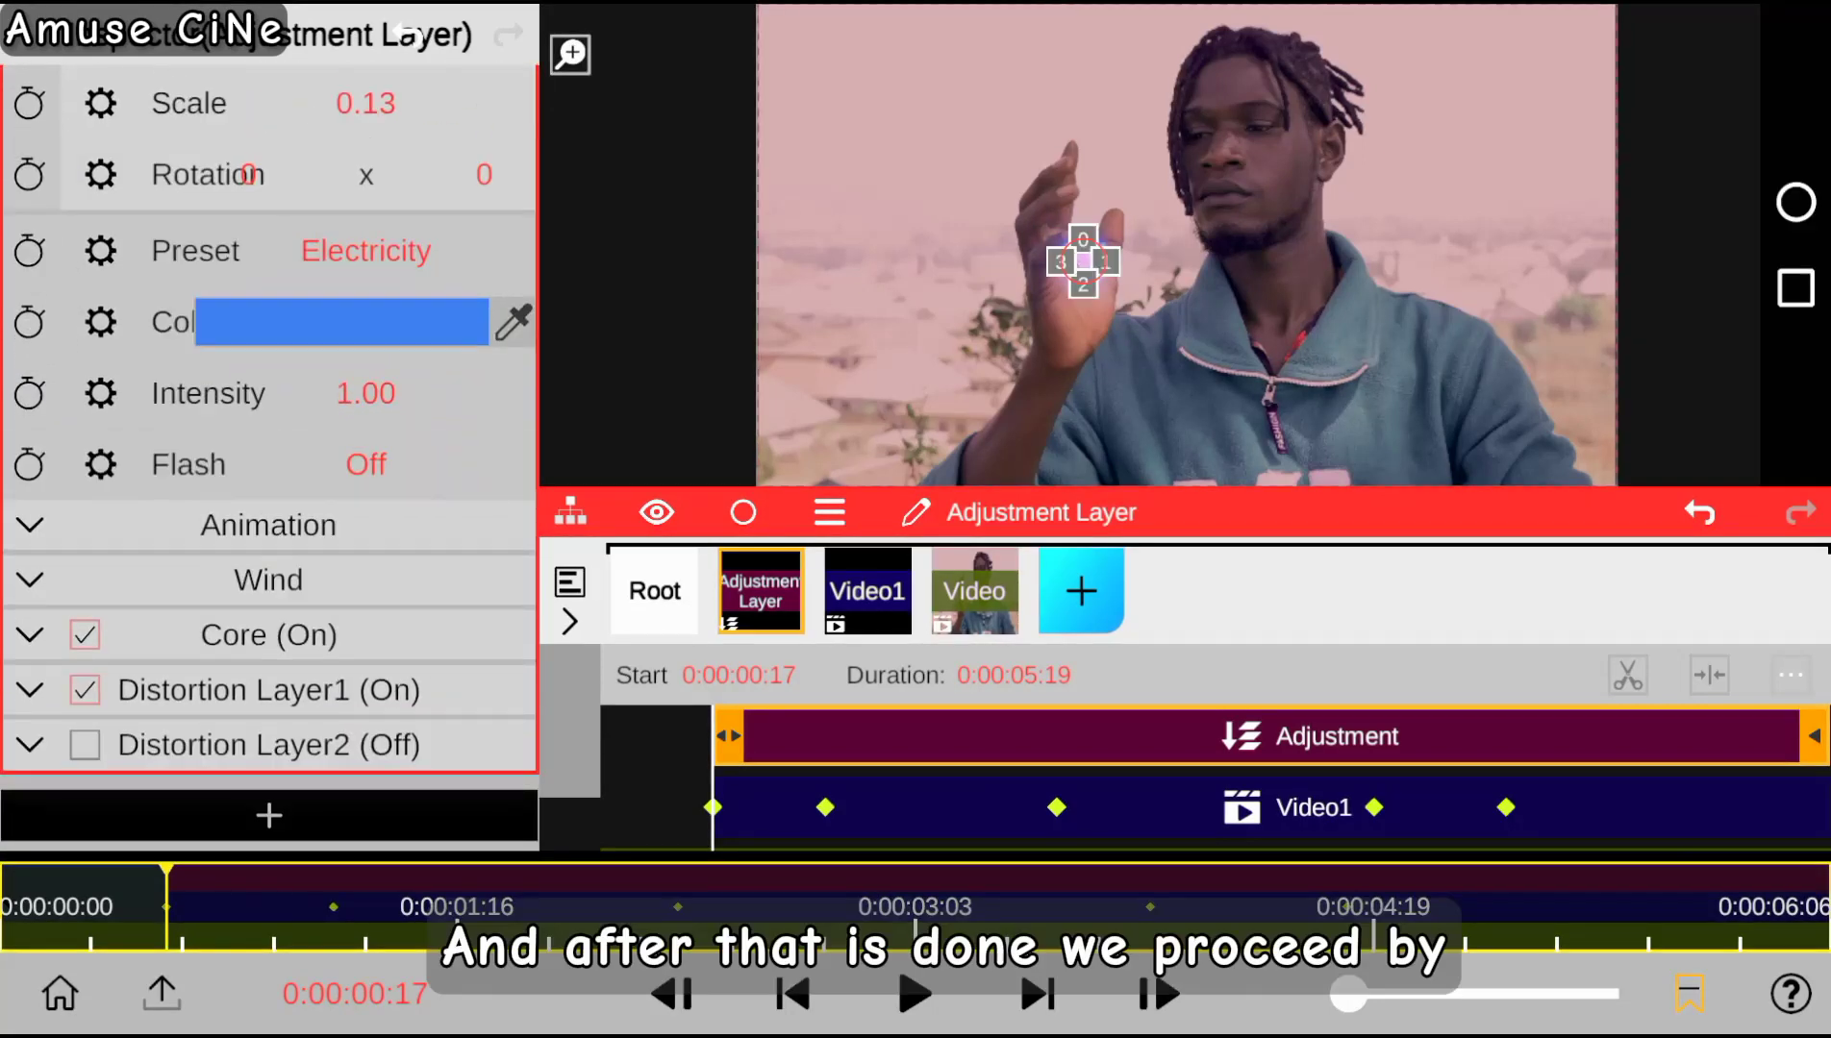
click(84, 635)
click(30, 689)
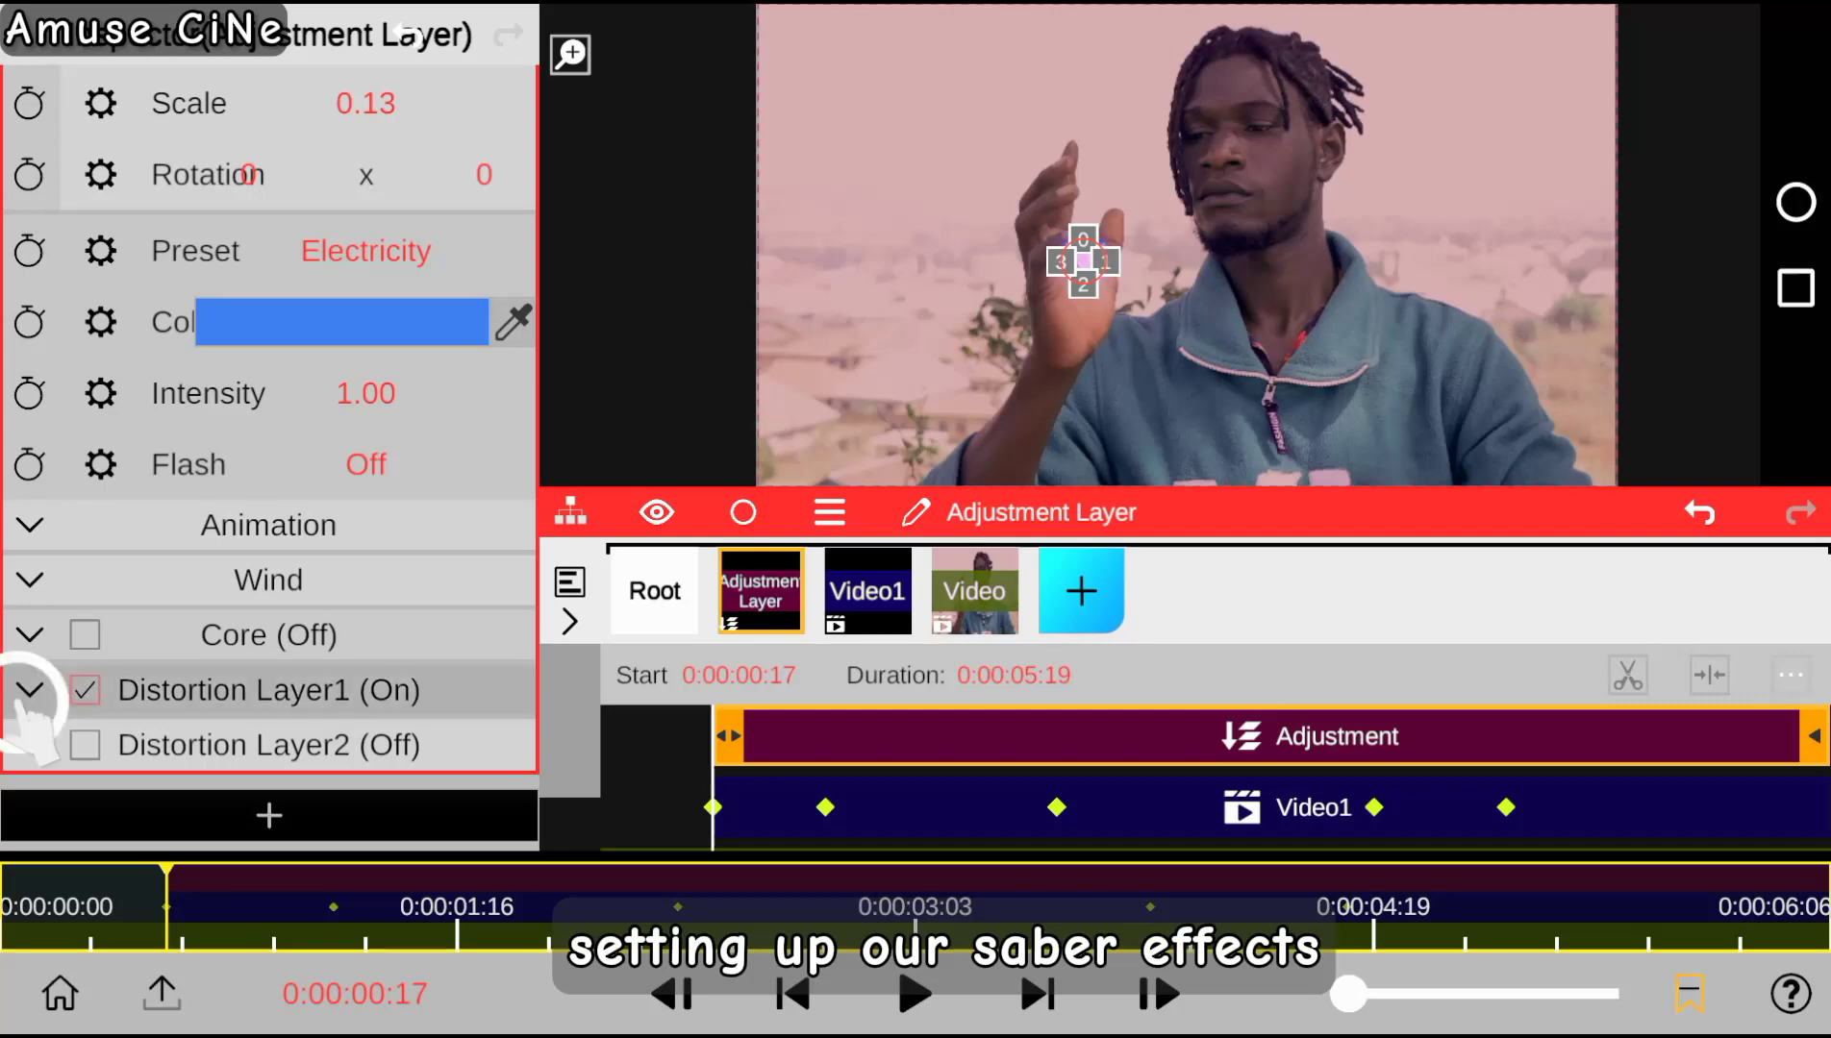
scroll(29, 807, down, 5)
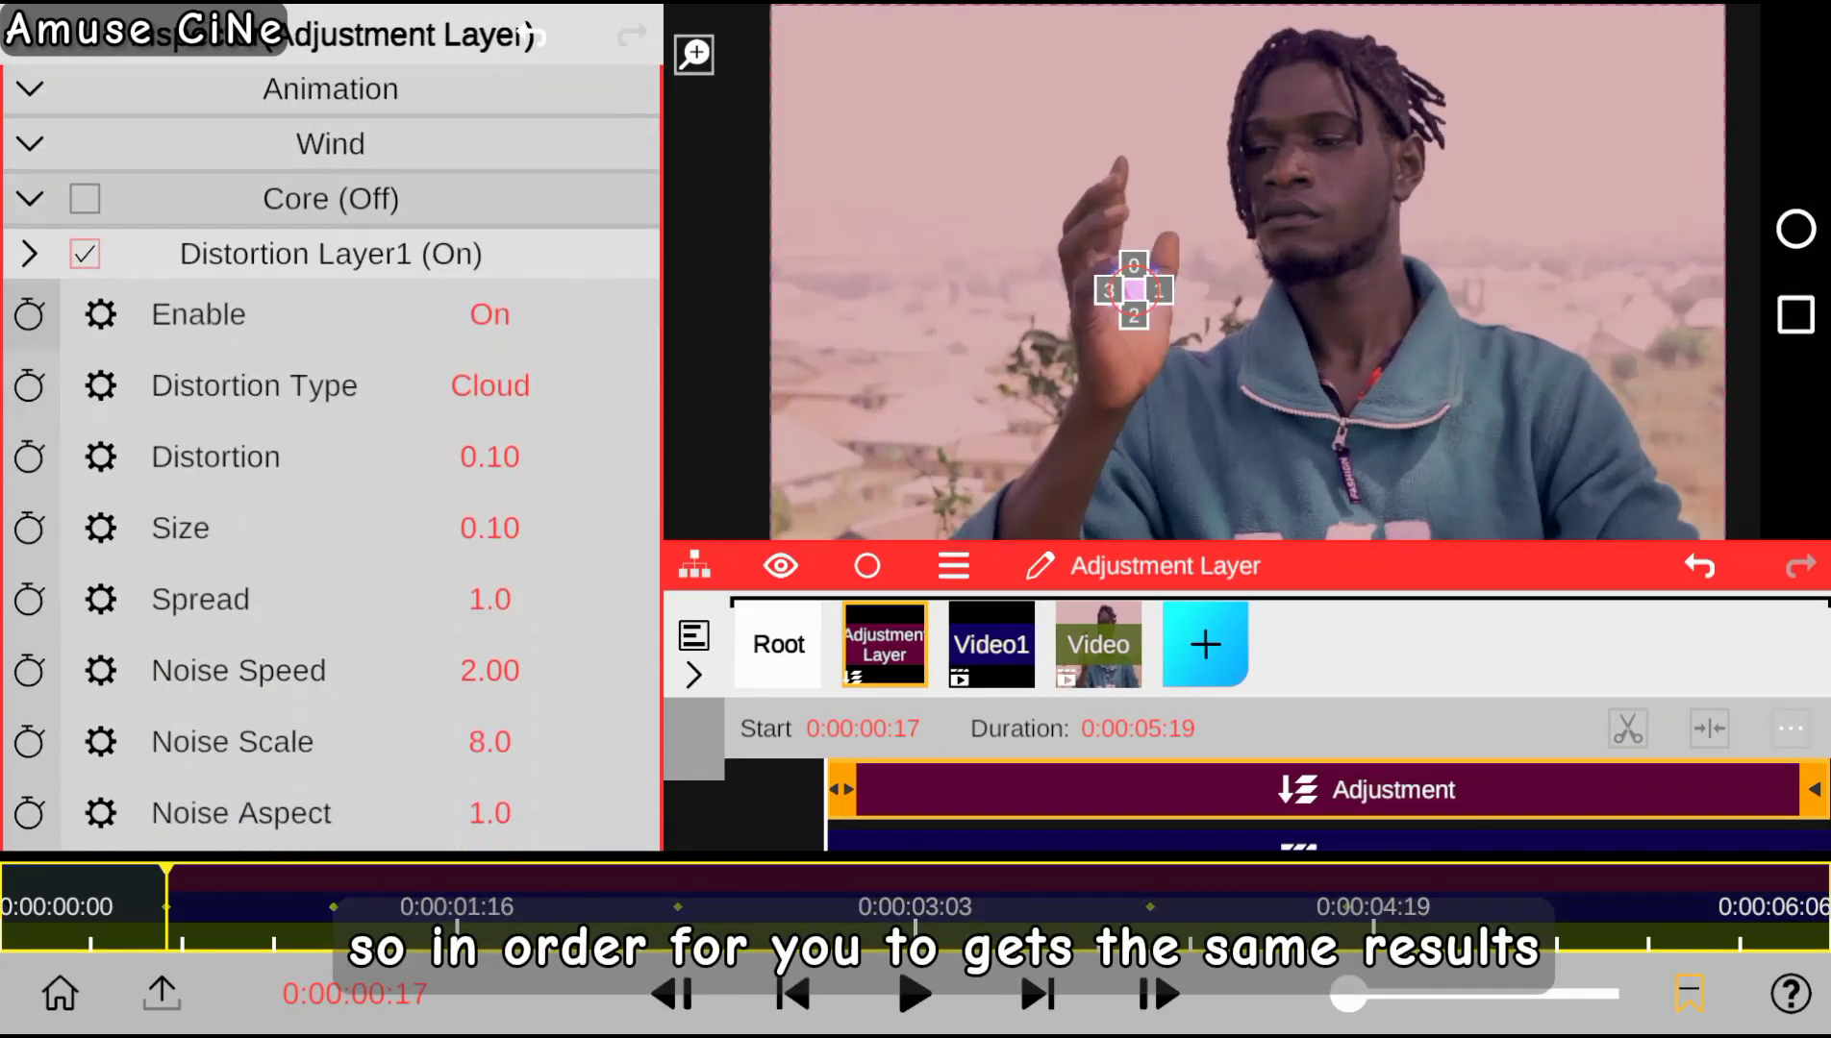
click(489, 385)
click(151, 423)
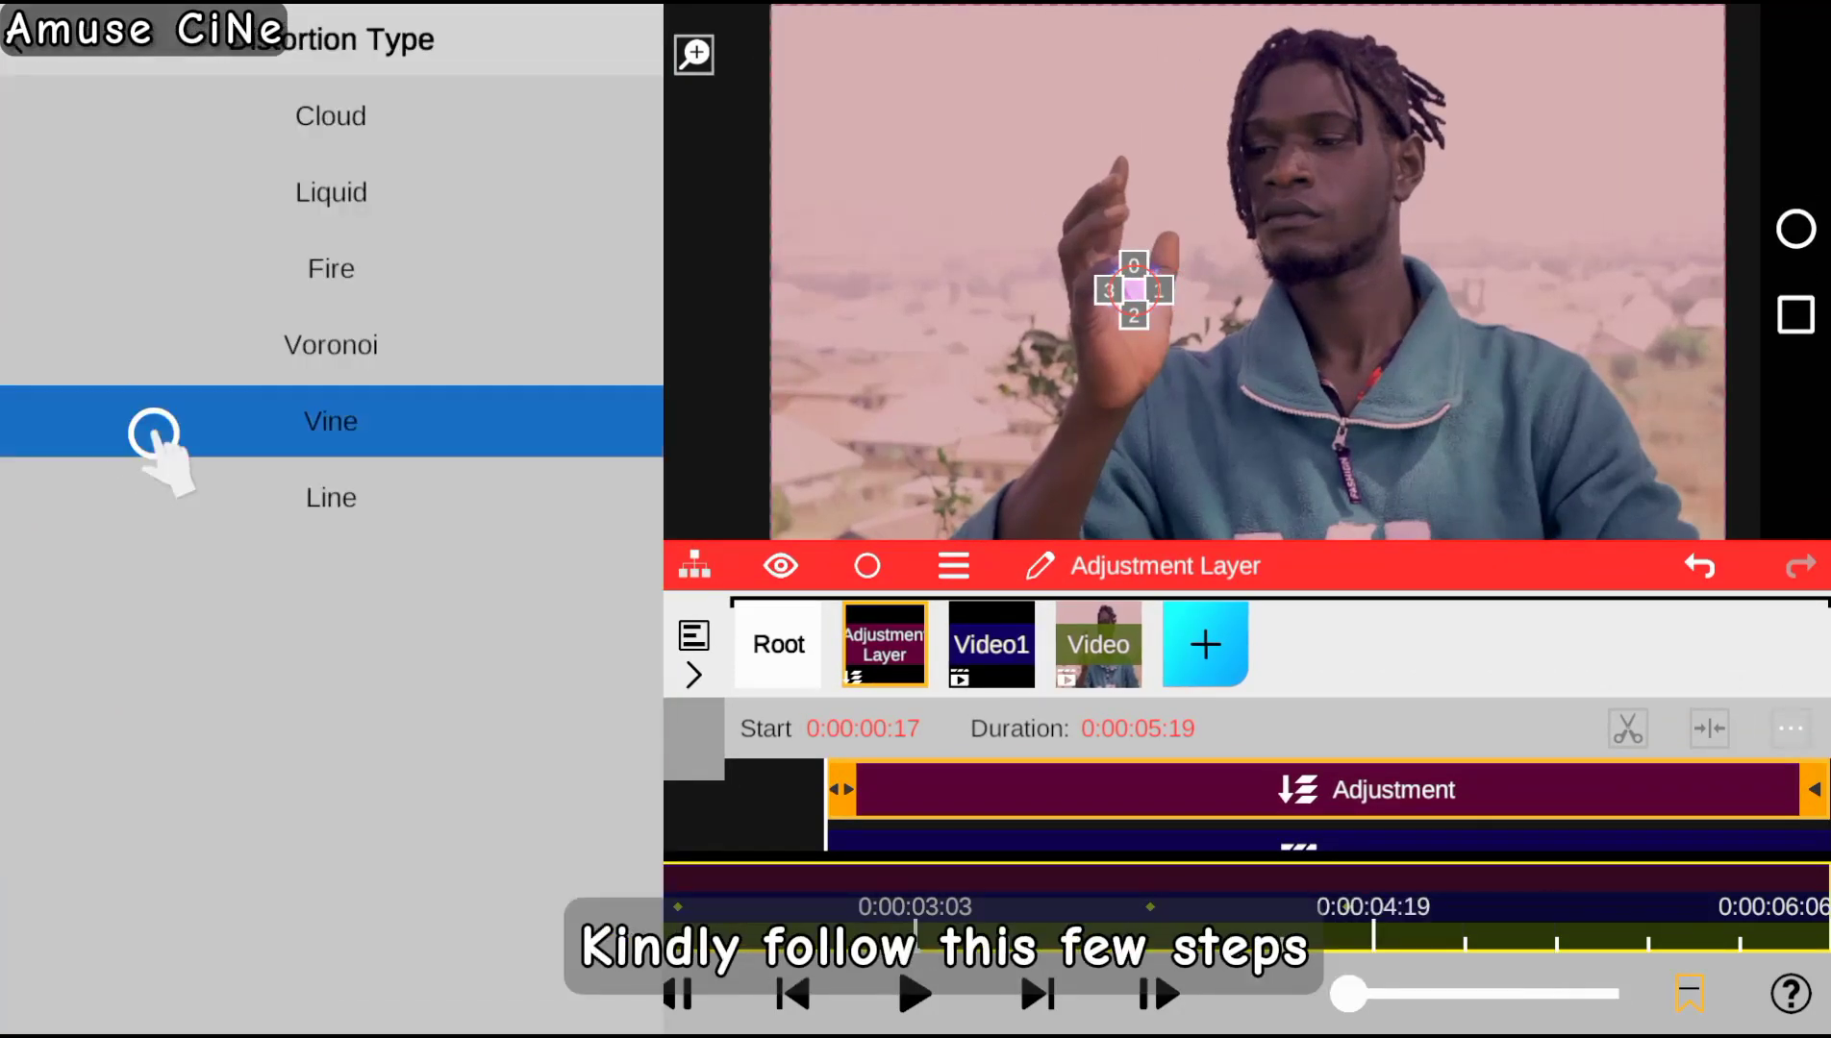
Set the Vine distortion size to 0.47 and preview the ring.
scroll(332, 481, down, 3)
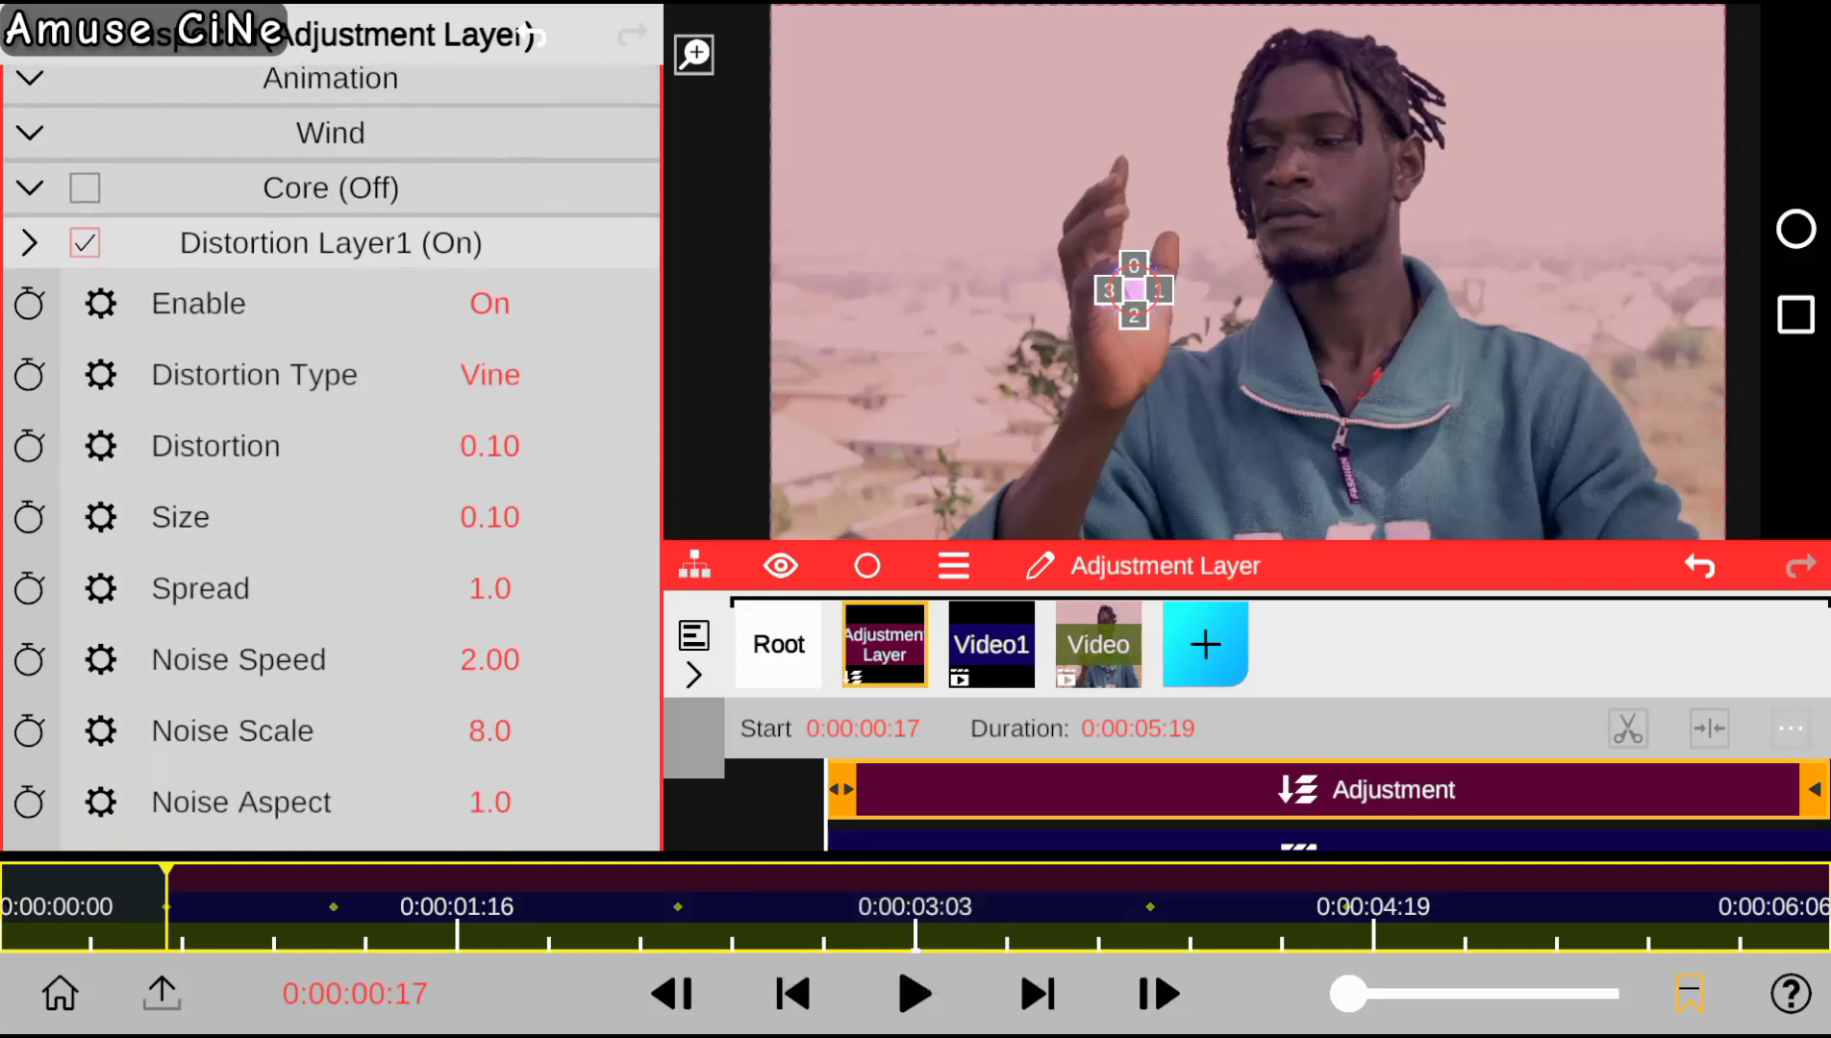
drag(485, 519, 596, 278)
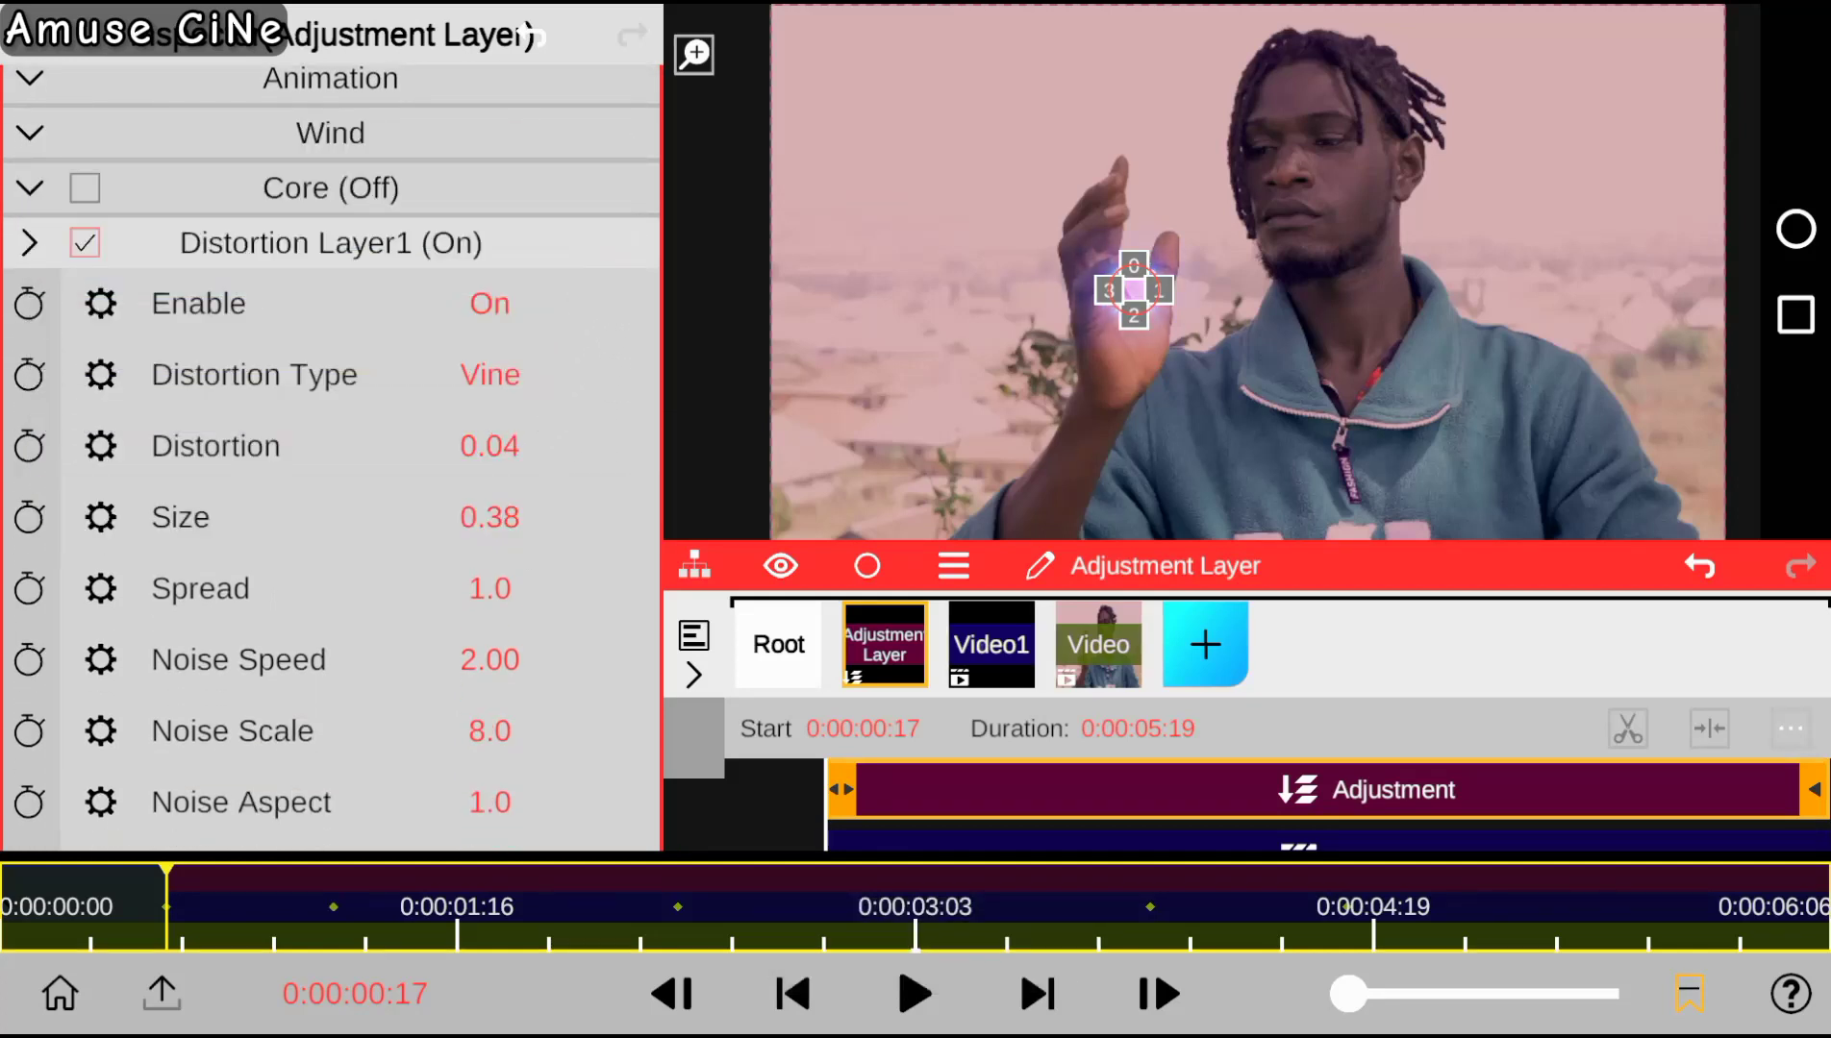
drag(490, 516, 523, 405)
scroll(332, 452, up, 5)
click(187, 155)
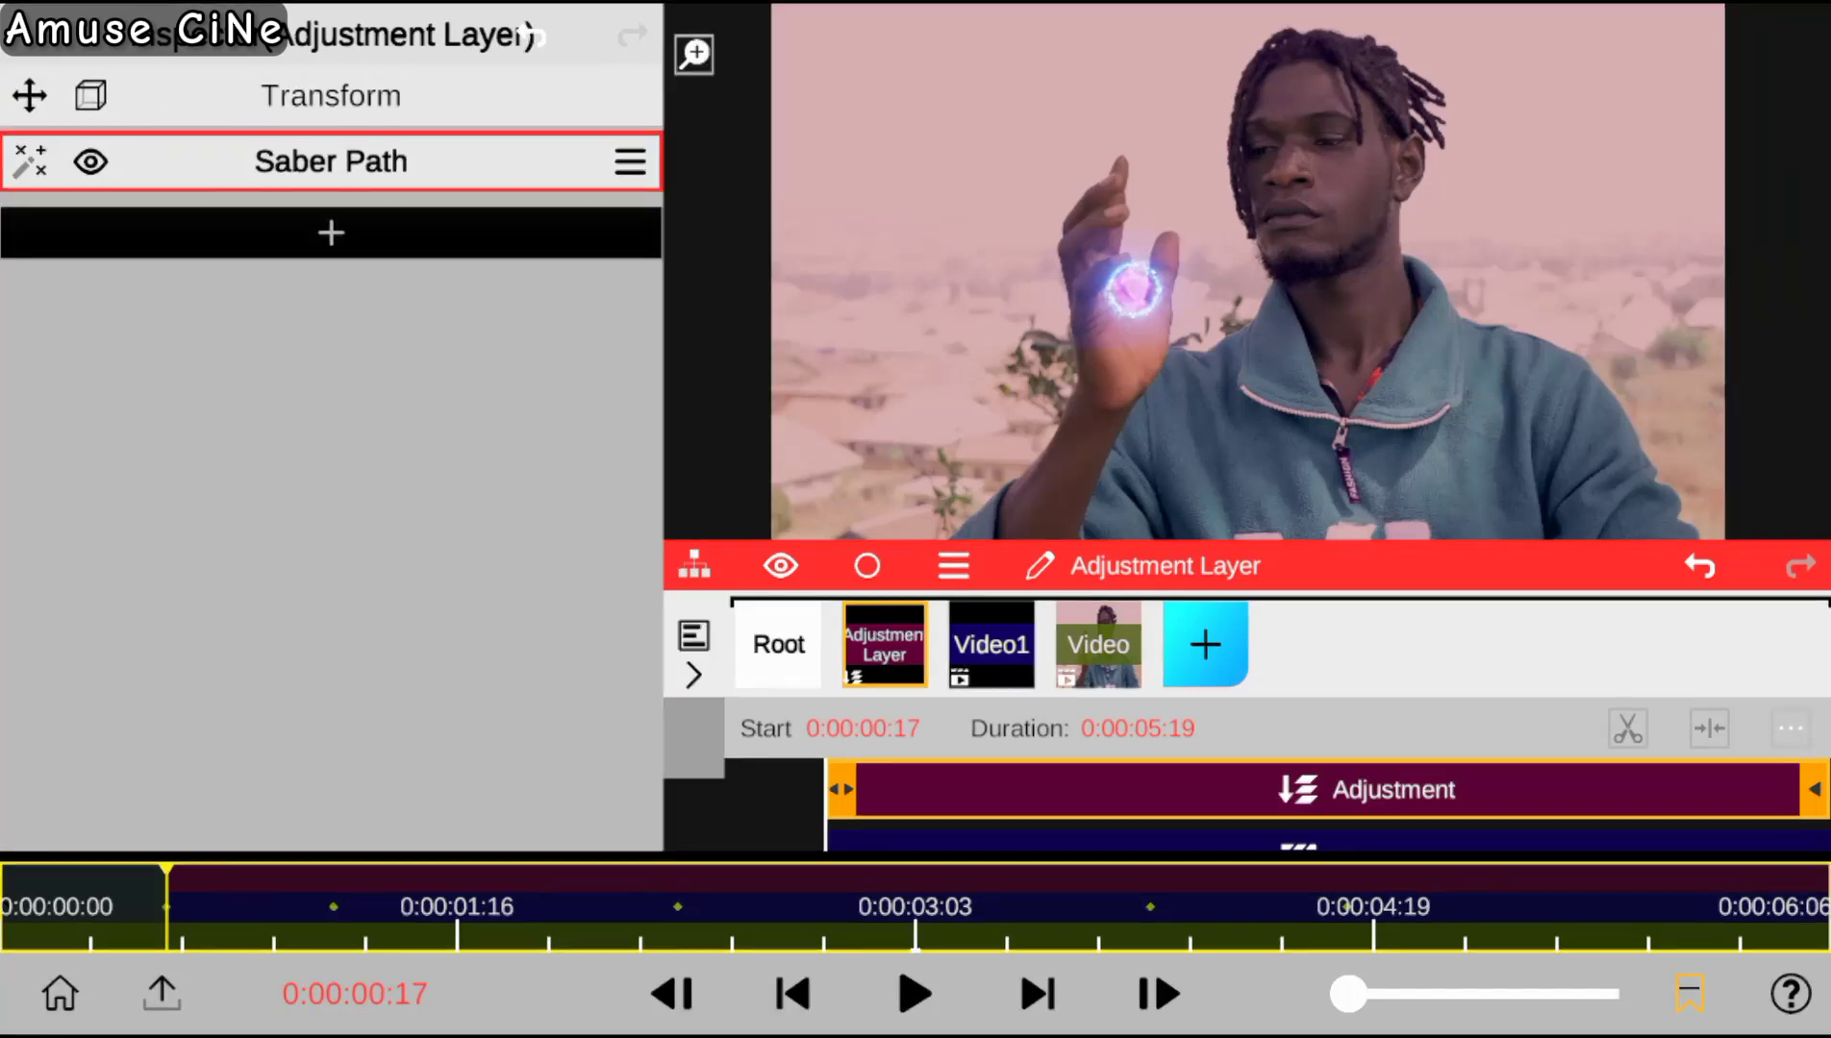
click(240, 162)
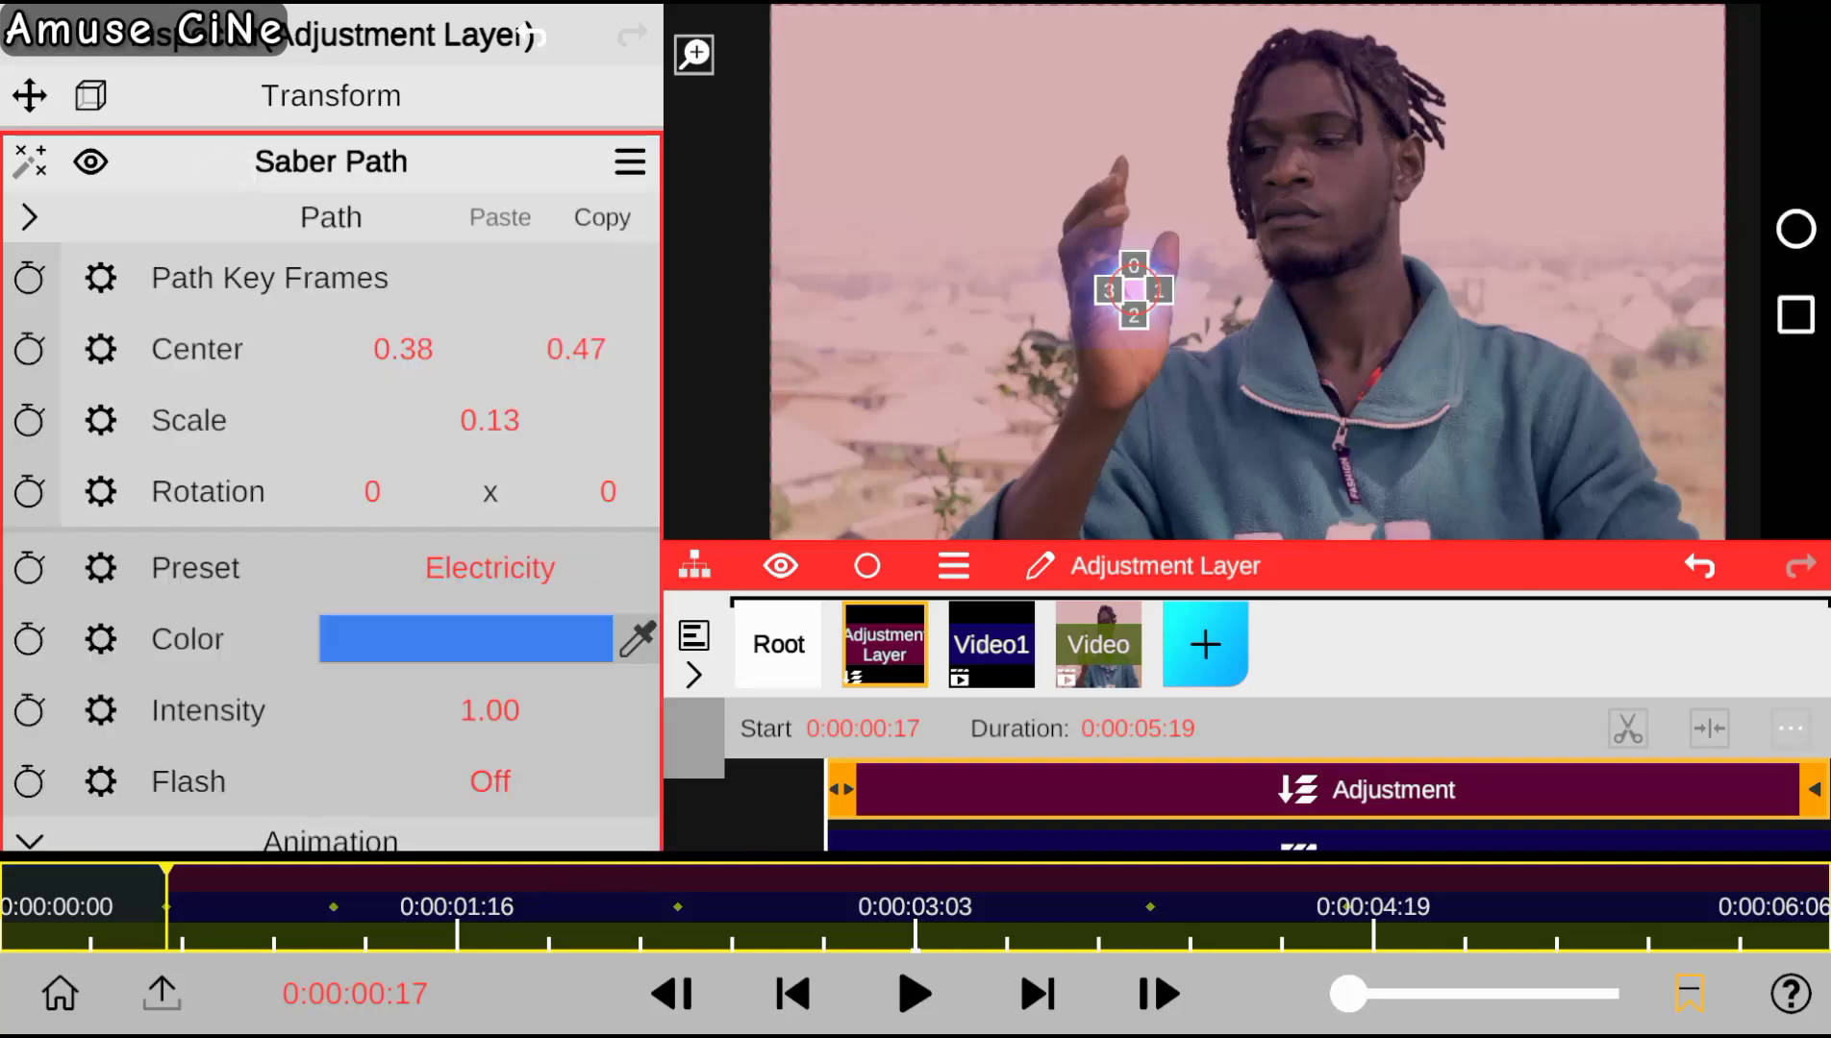
Set the distortion spread to 1.3 and enter a noise speed of 1.11.
scroll(332, 481, down, 9)
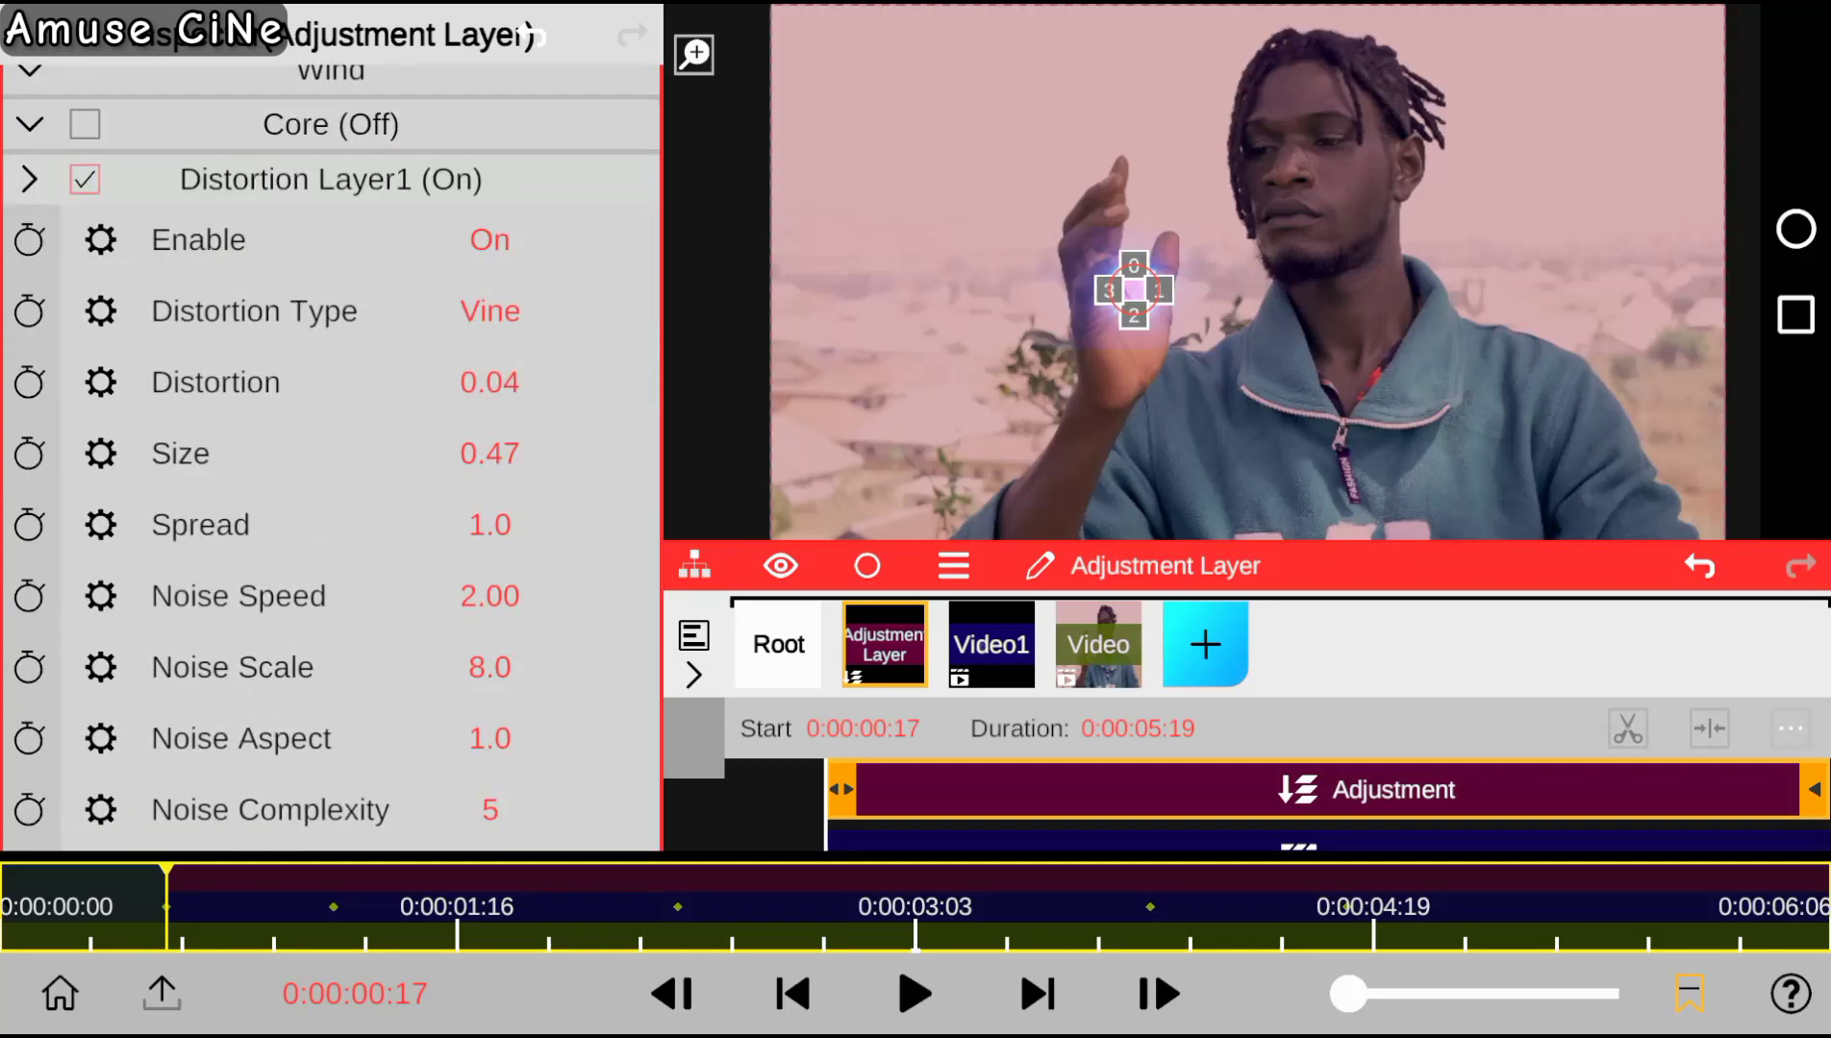
mouse_move(491, 524)
mouse_down()
mouse_move(483, 337)
mouse_move(594, 494)
mouse_up()
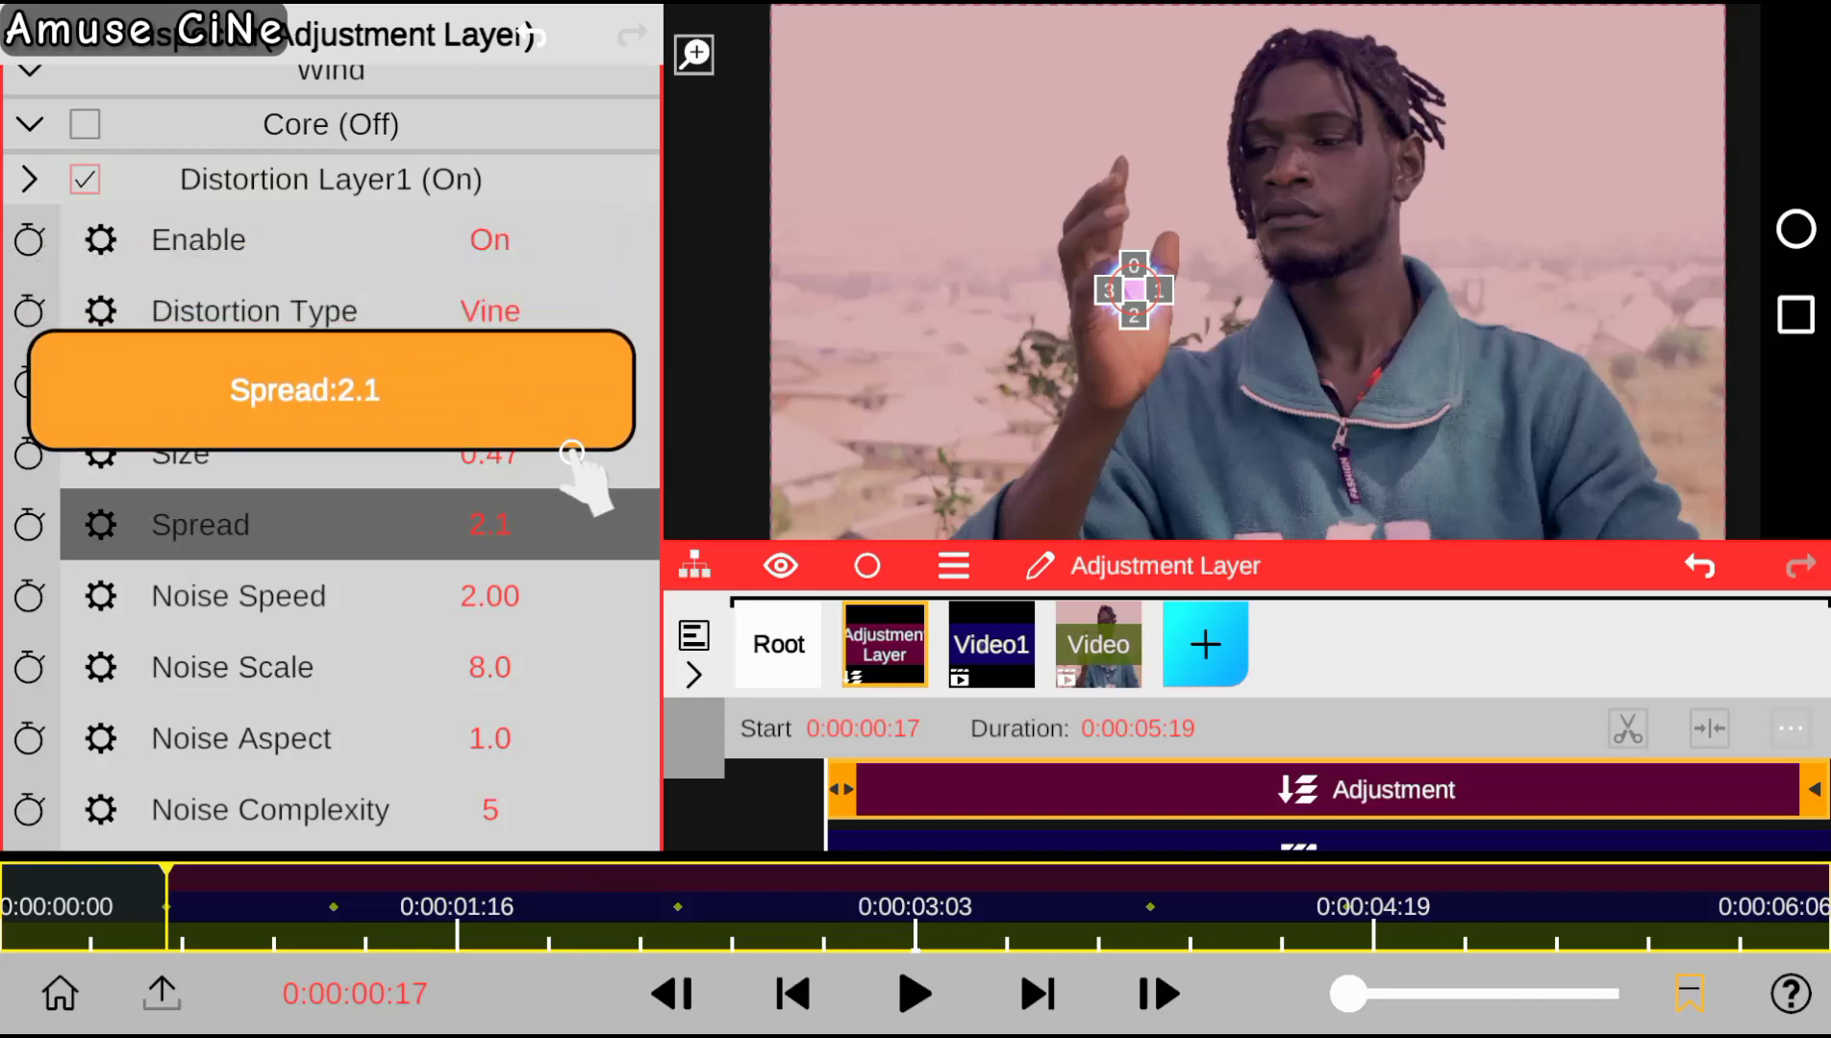
drag(595, 494, 605, 531)
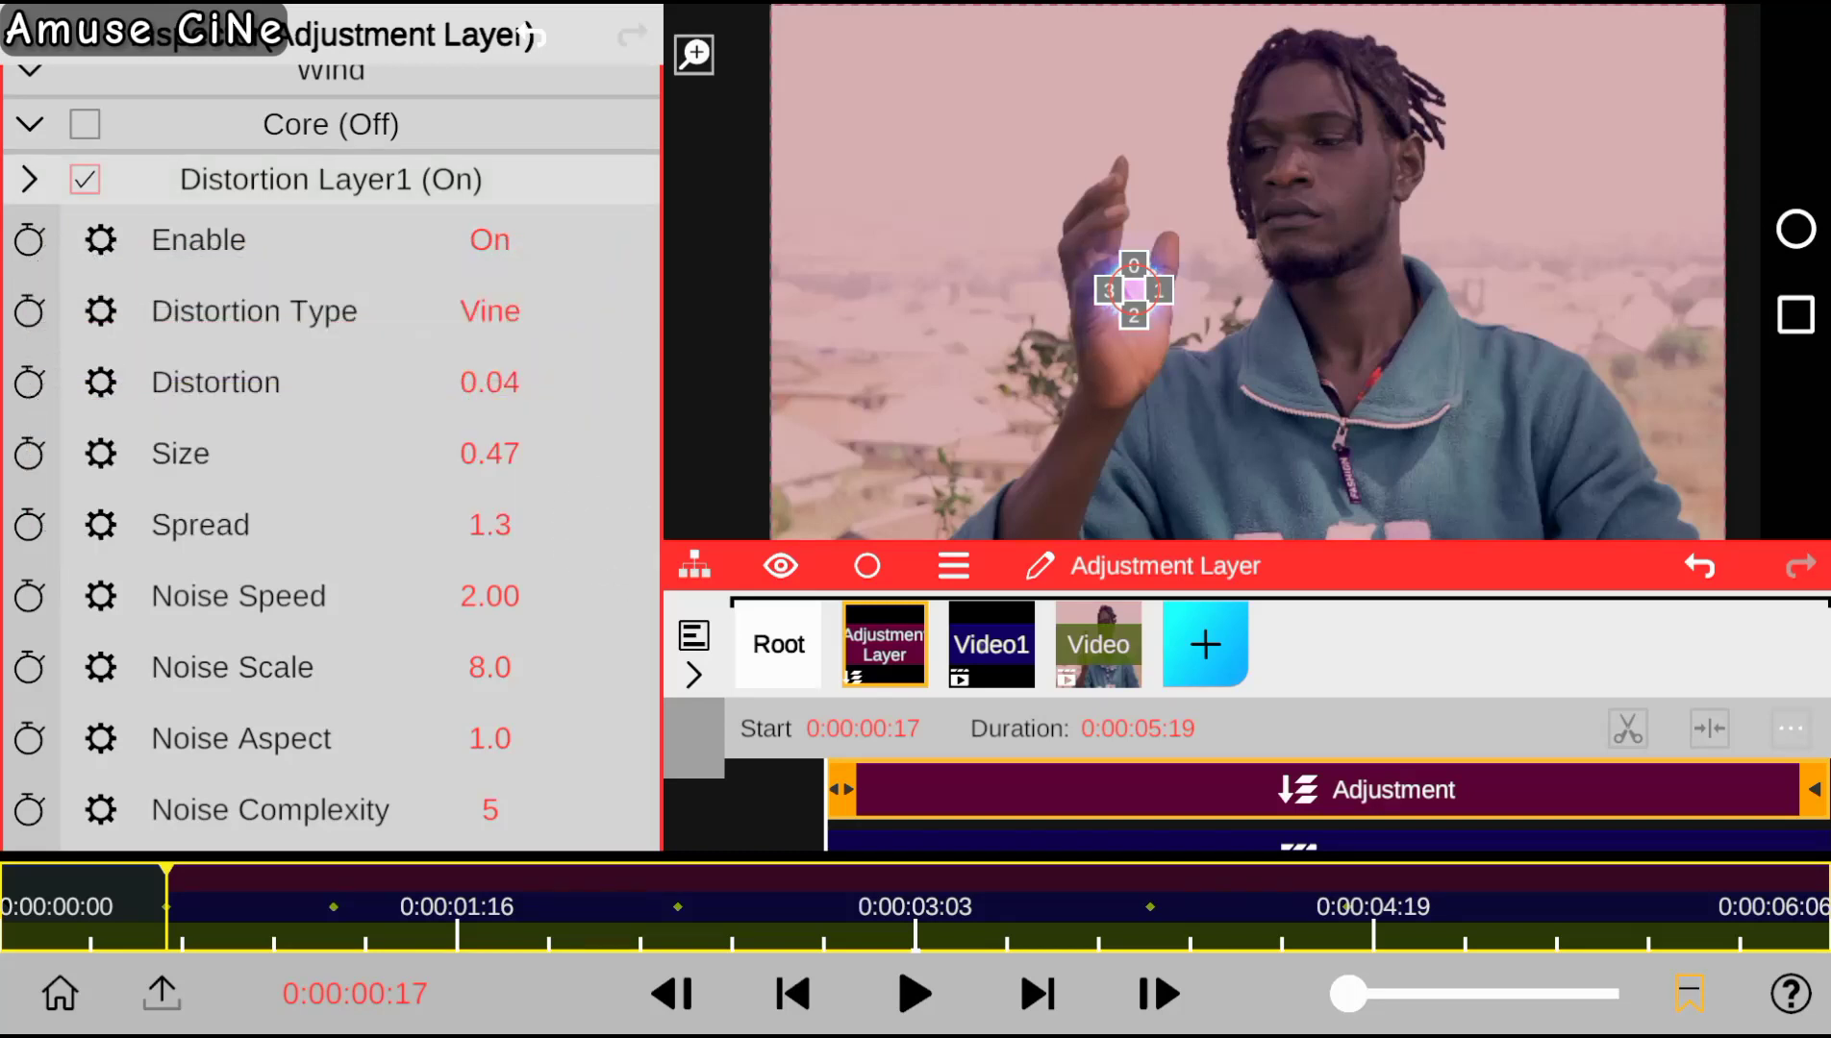
click(489, 597)
click(53, 447)
key(BackSpace)
text(1)
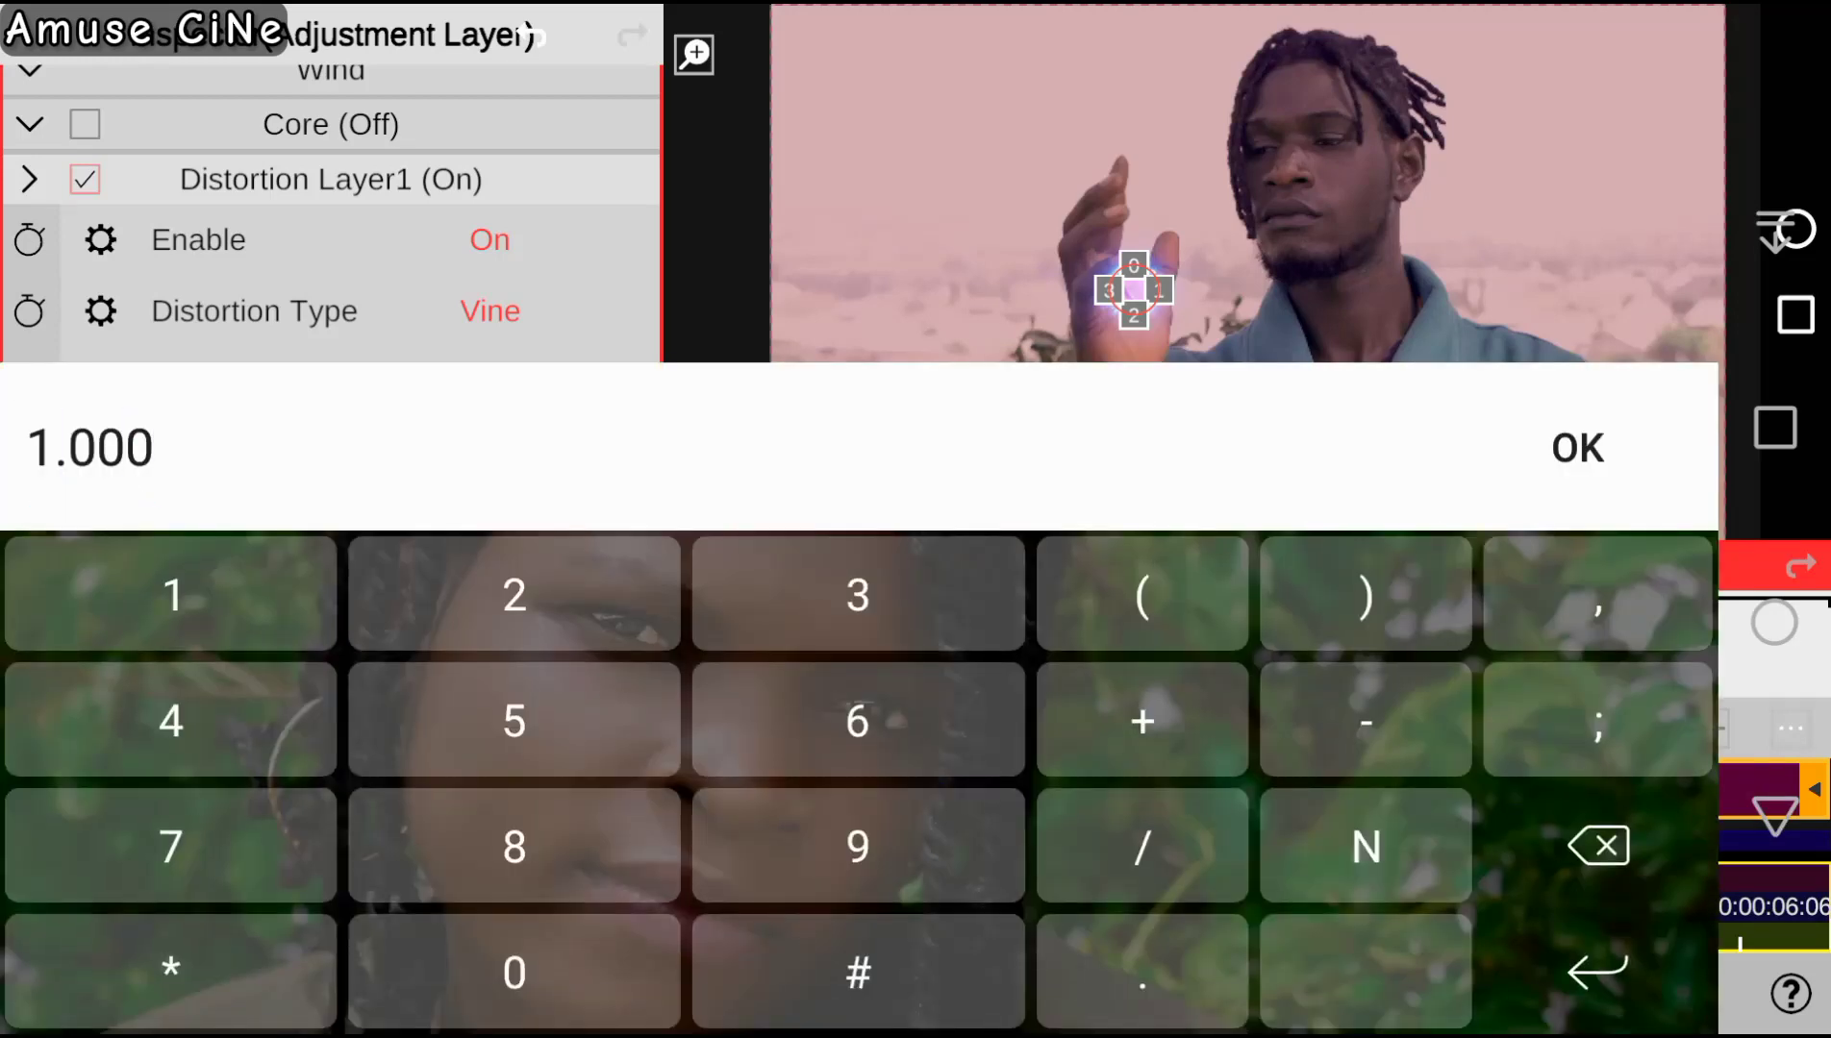
key(BackSpace)
key(BackSpace)
key(BackSpace)
text(11)
key(Return)
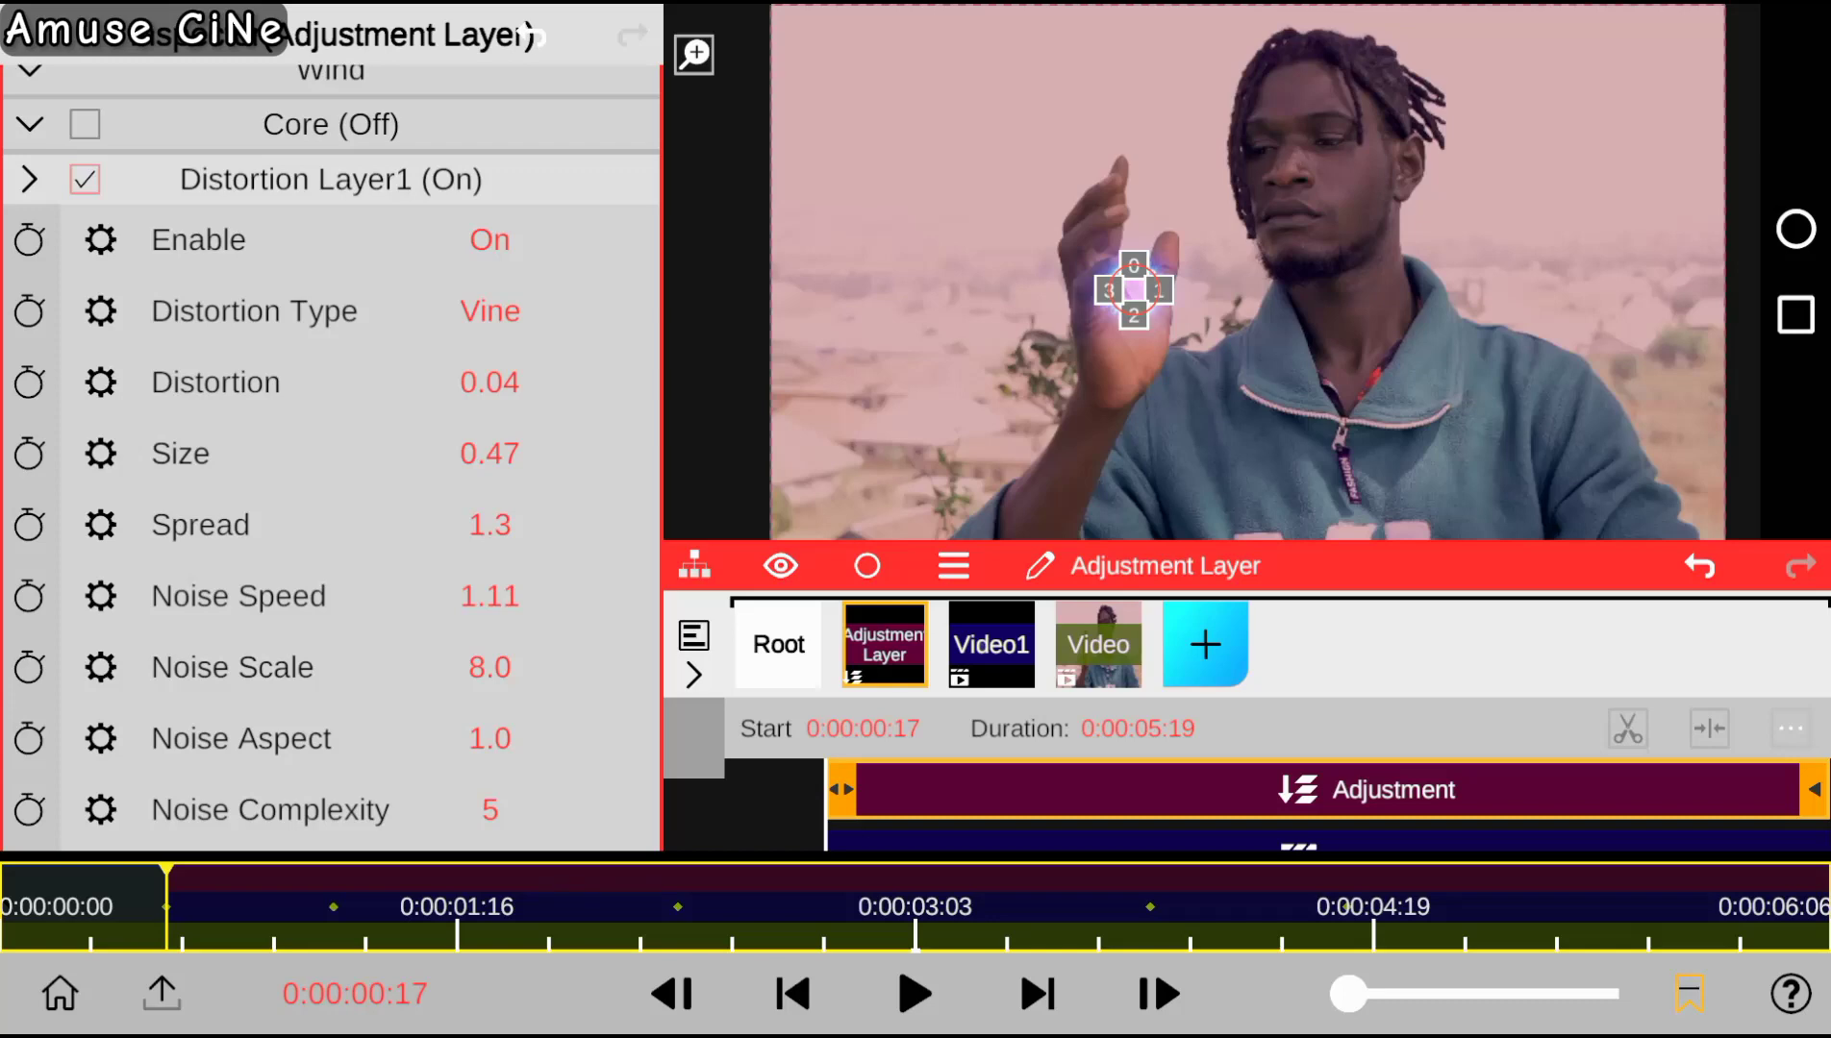
scroll(254, 511, up, 10)
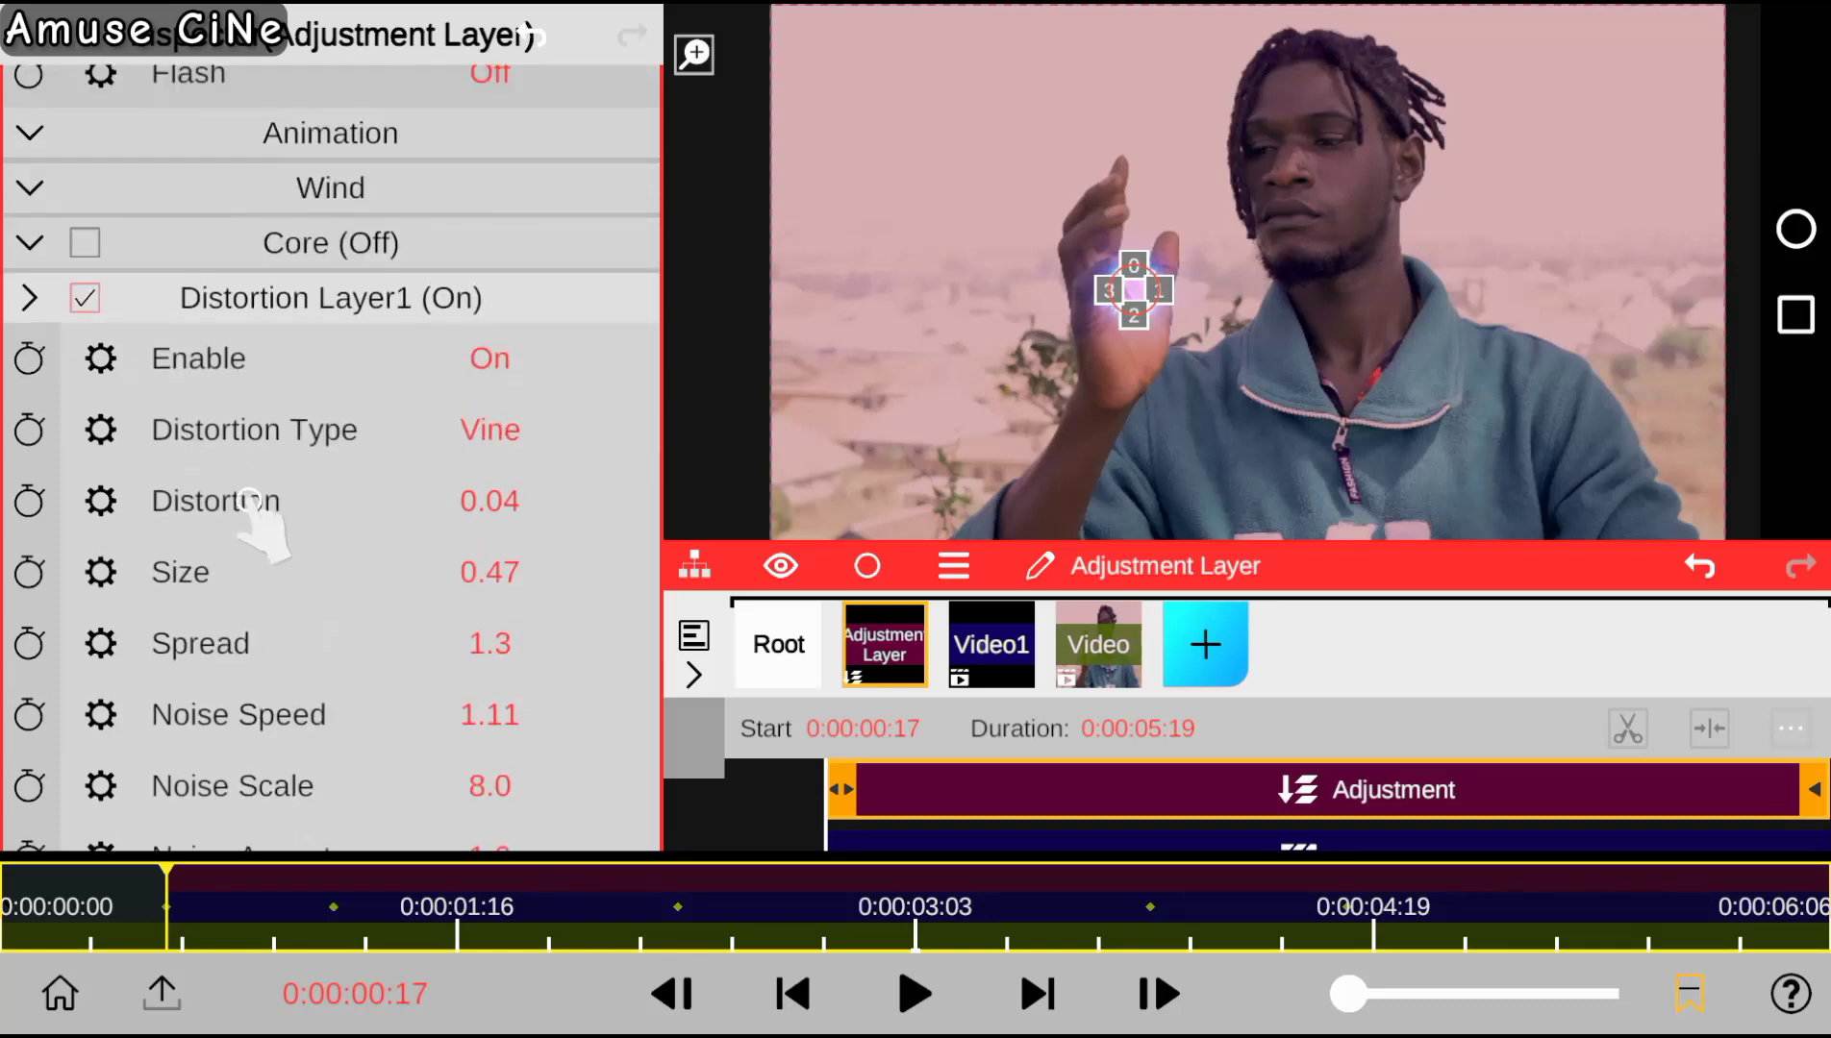
click(225, 144)
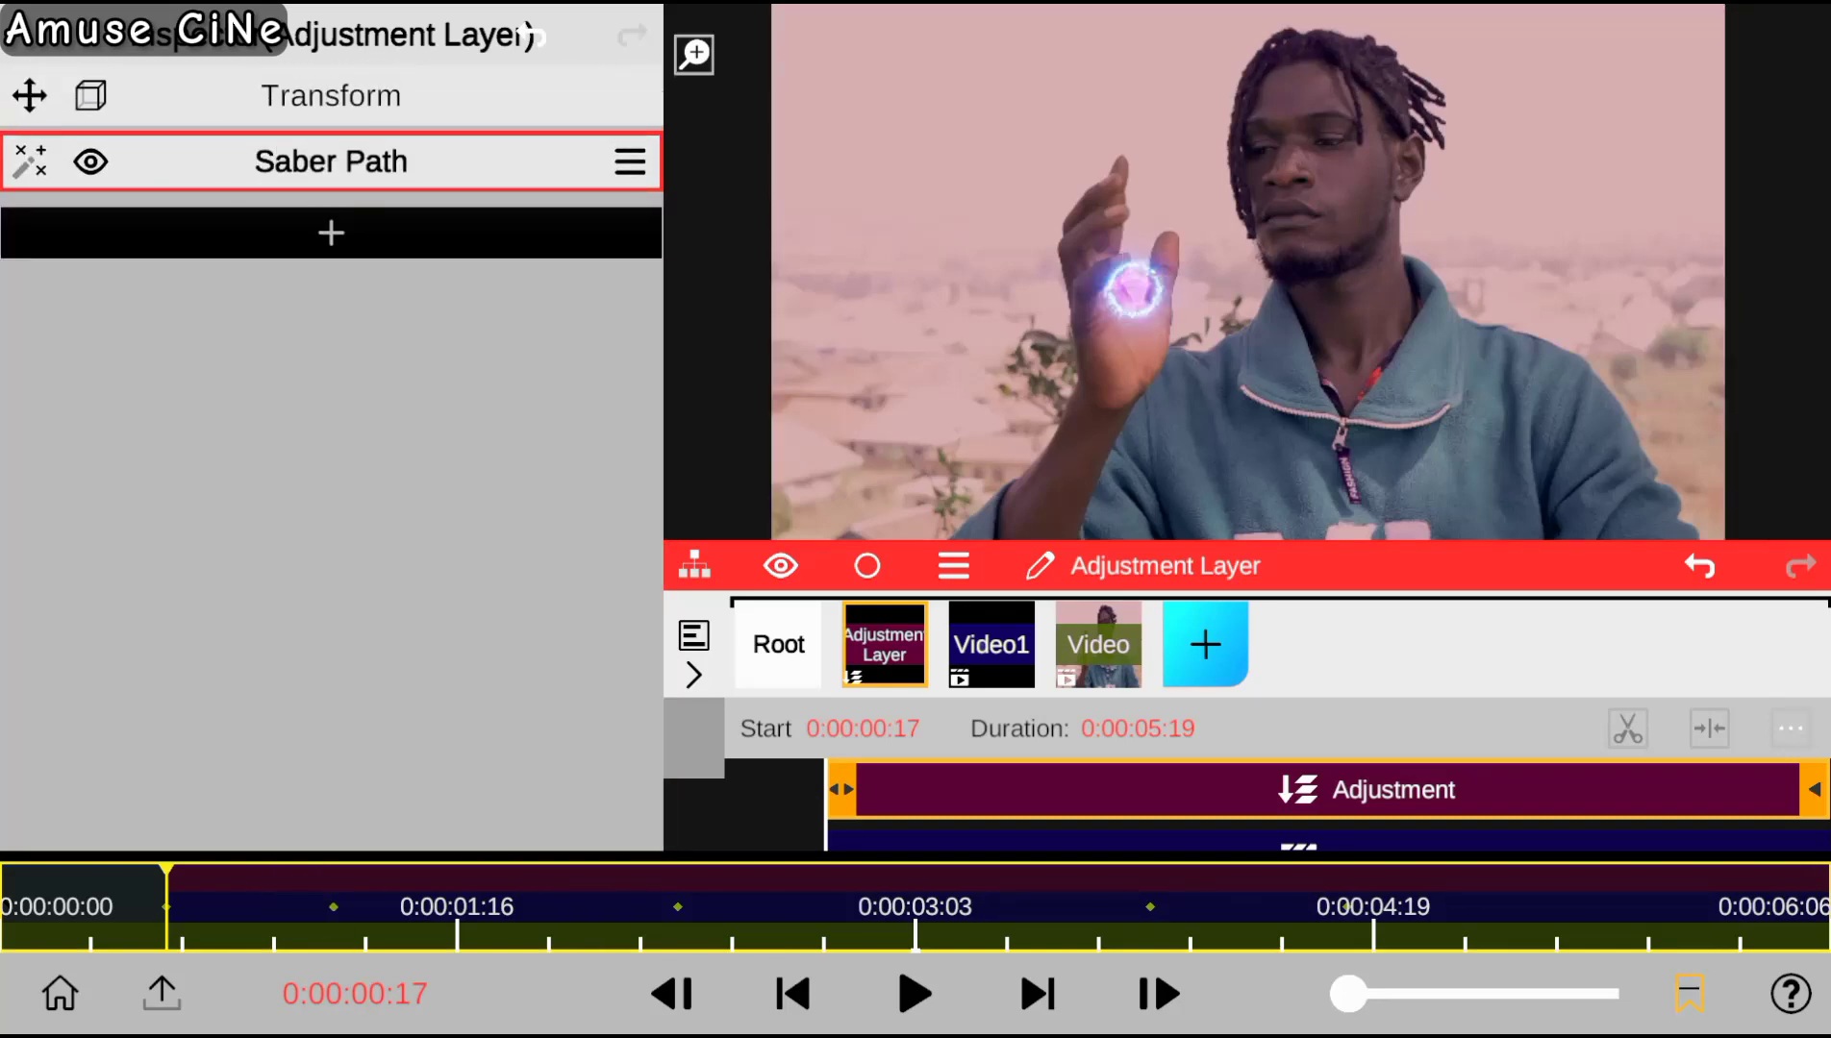
Shrink the saber circle to scale 0.09.
click(253, 171)
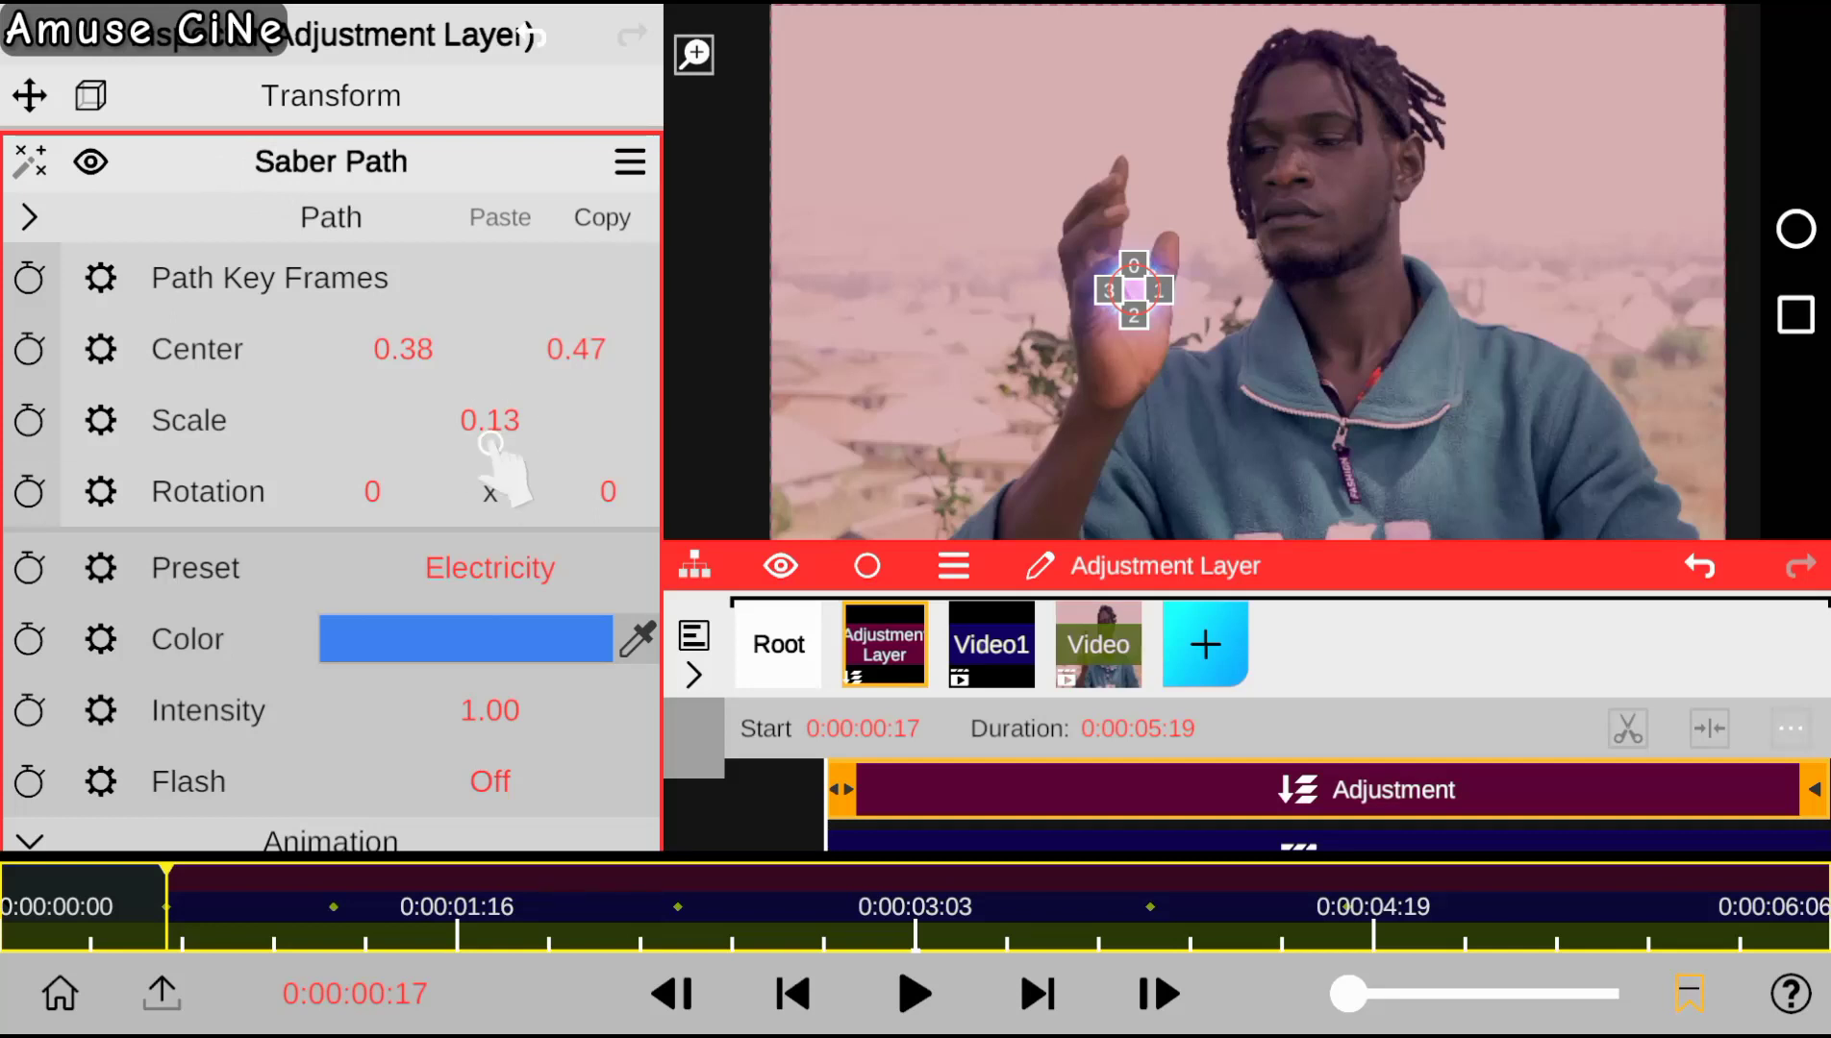
drag(490, 443, 503, 478)
click(253, 162)
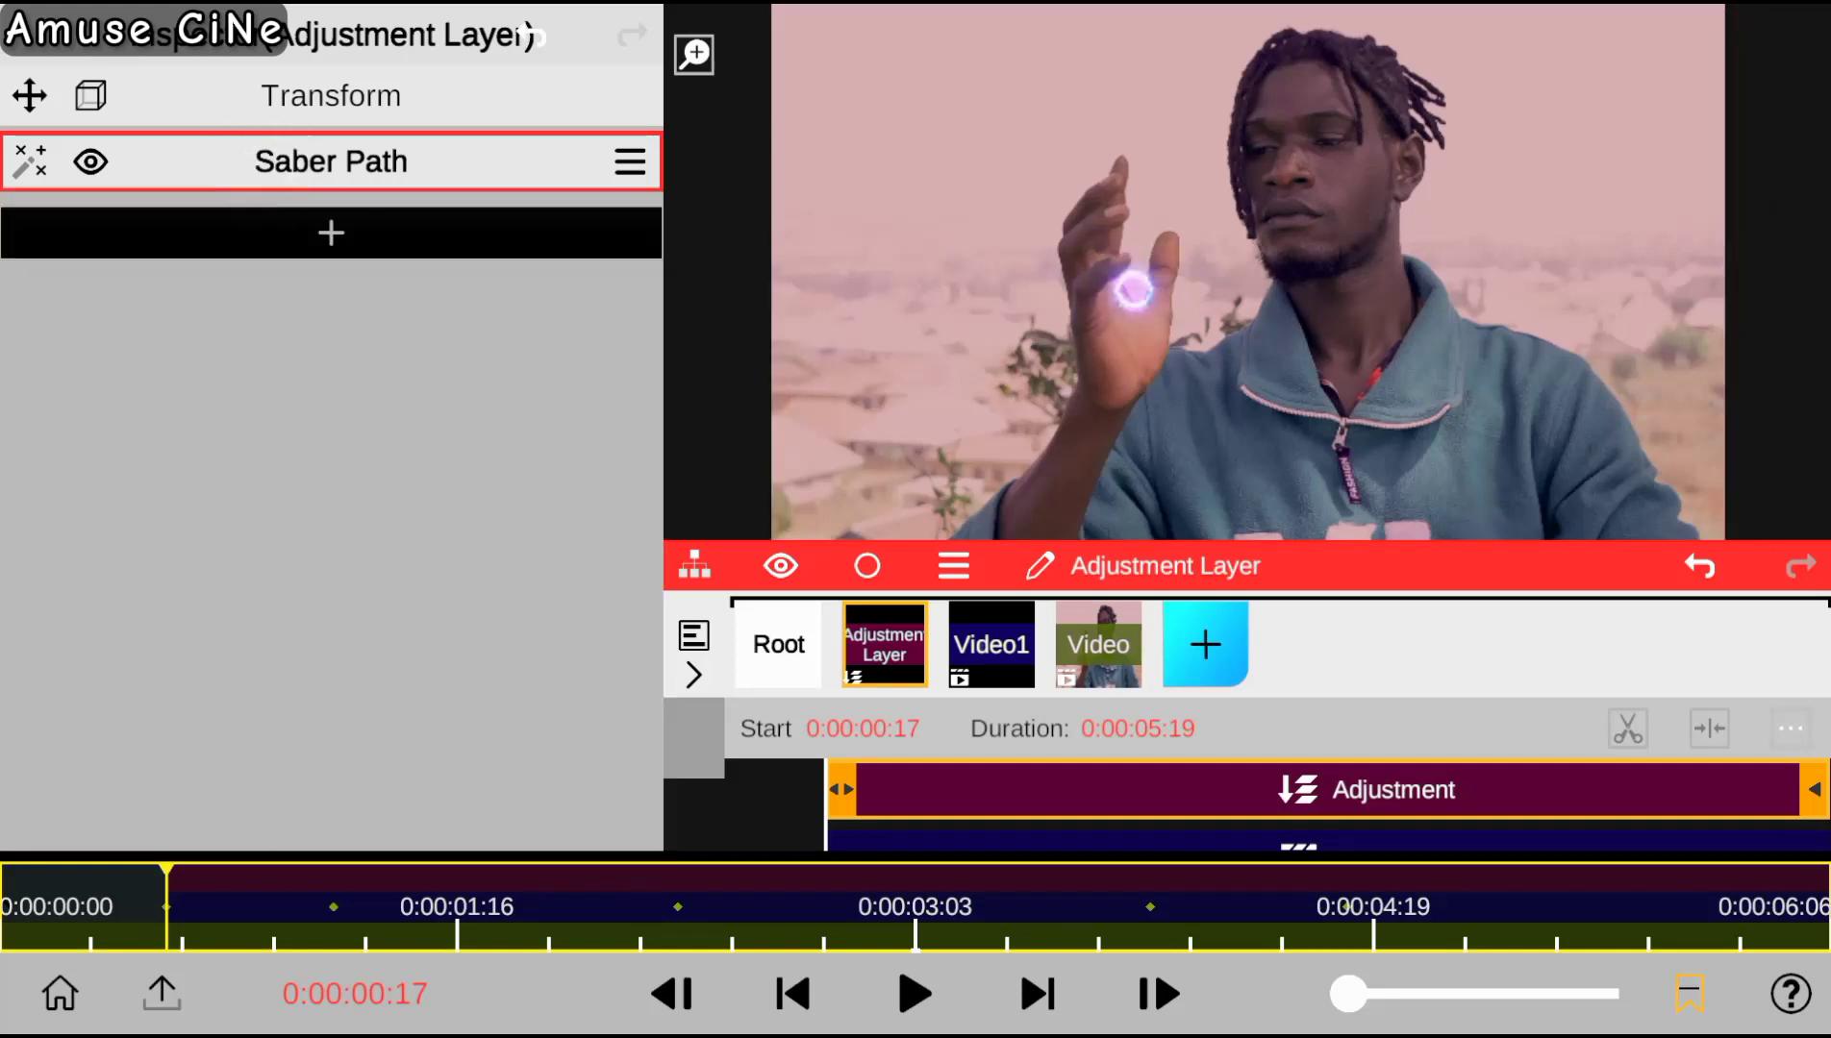
click(253, 162)
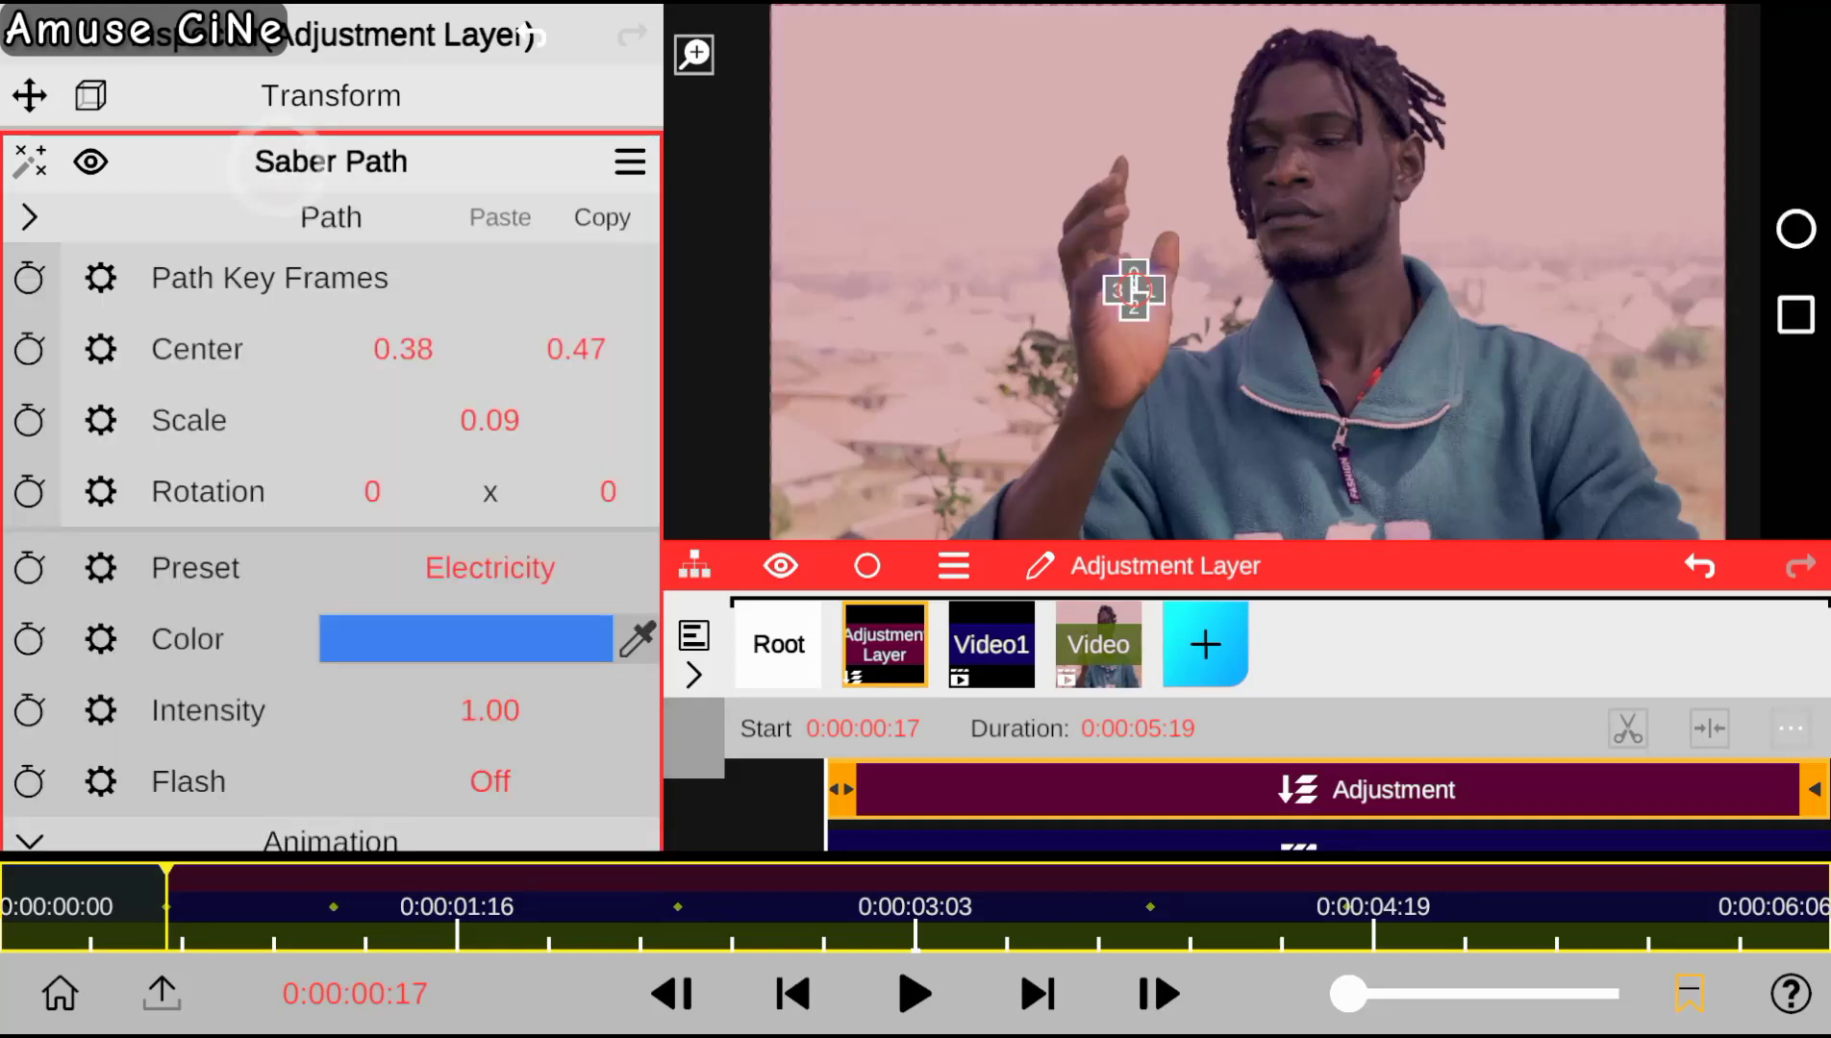
Change the saber colour to pink (hue about 297, saturation 44, brightness 100).
click(332, 638)
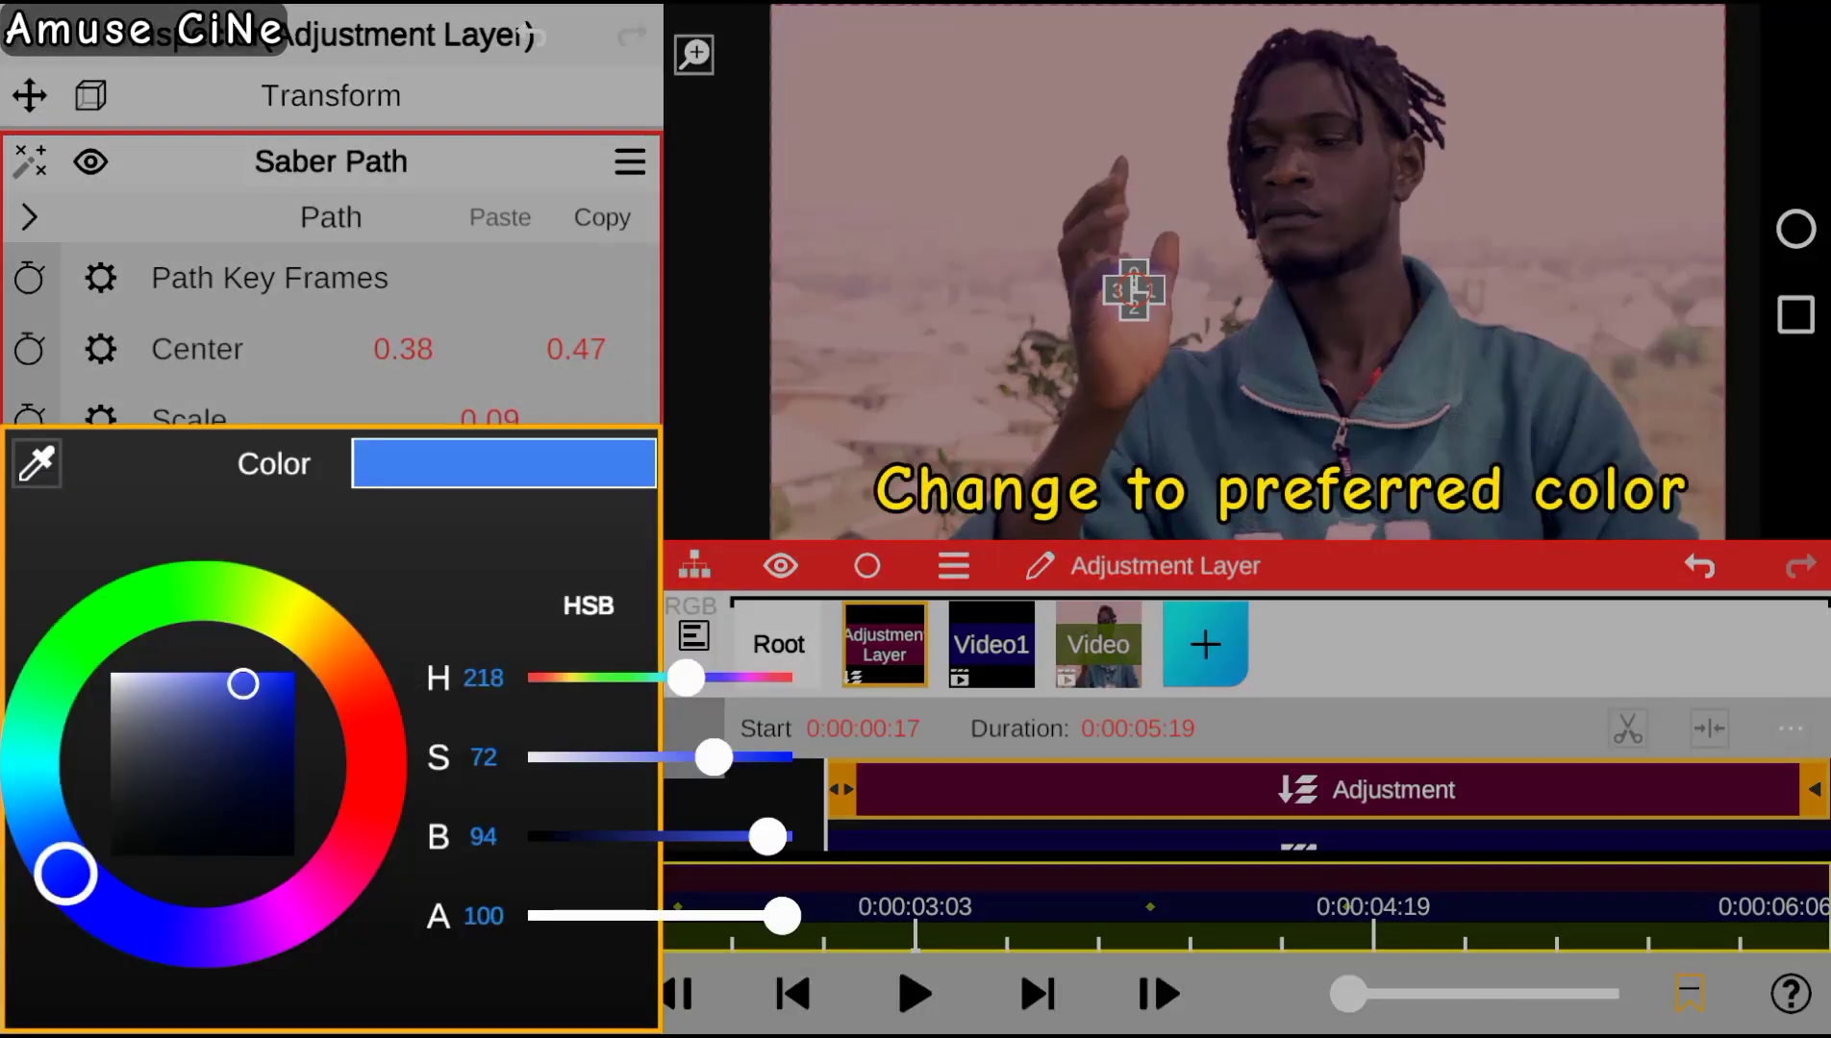
click(271, 896)
click(191, 673)
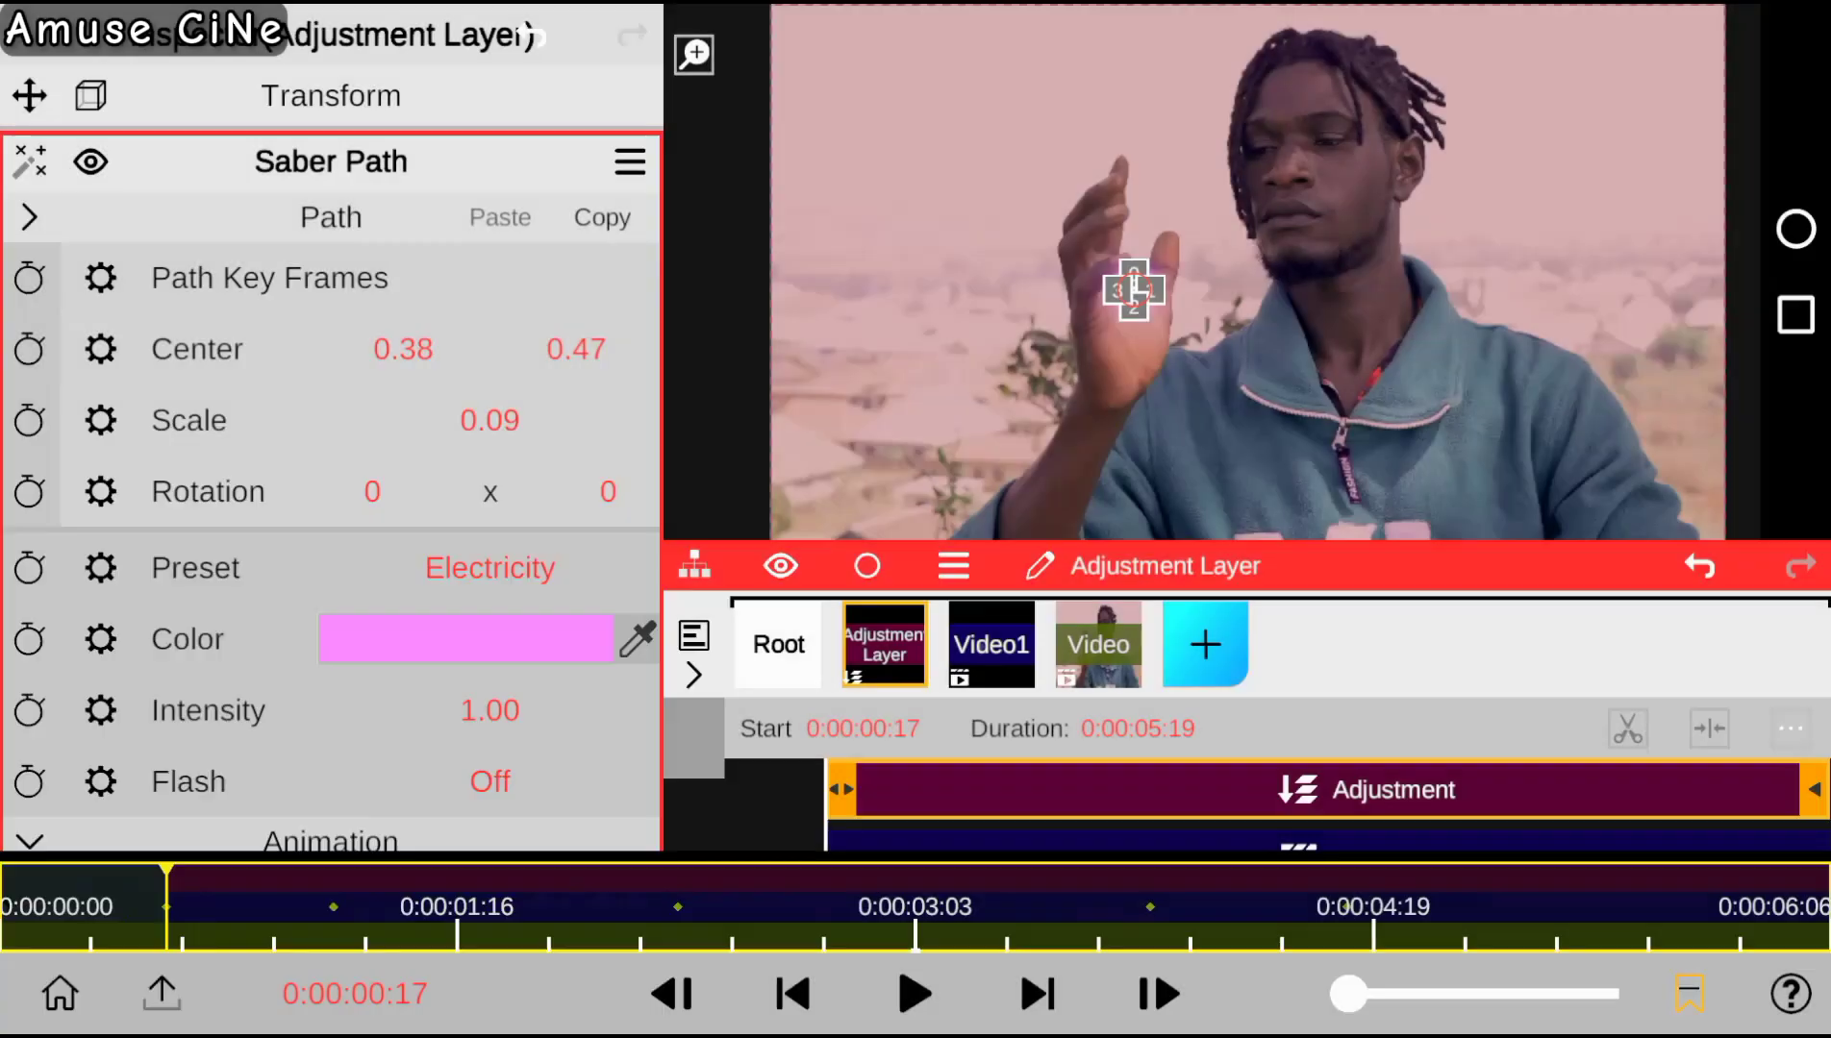
click(253, 161)
click(249, 173)
click(29, 349)
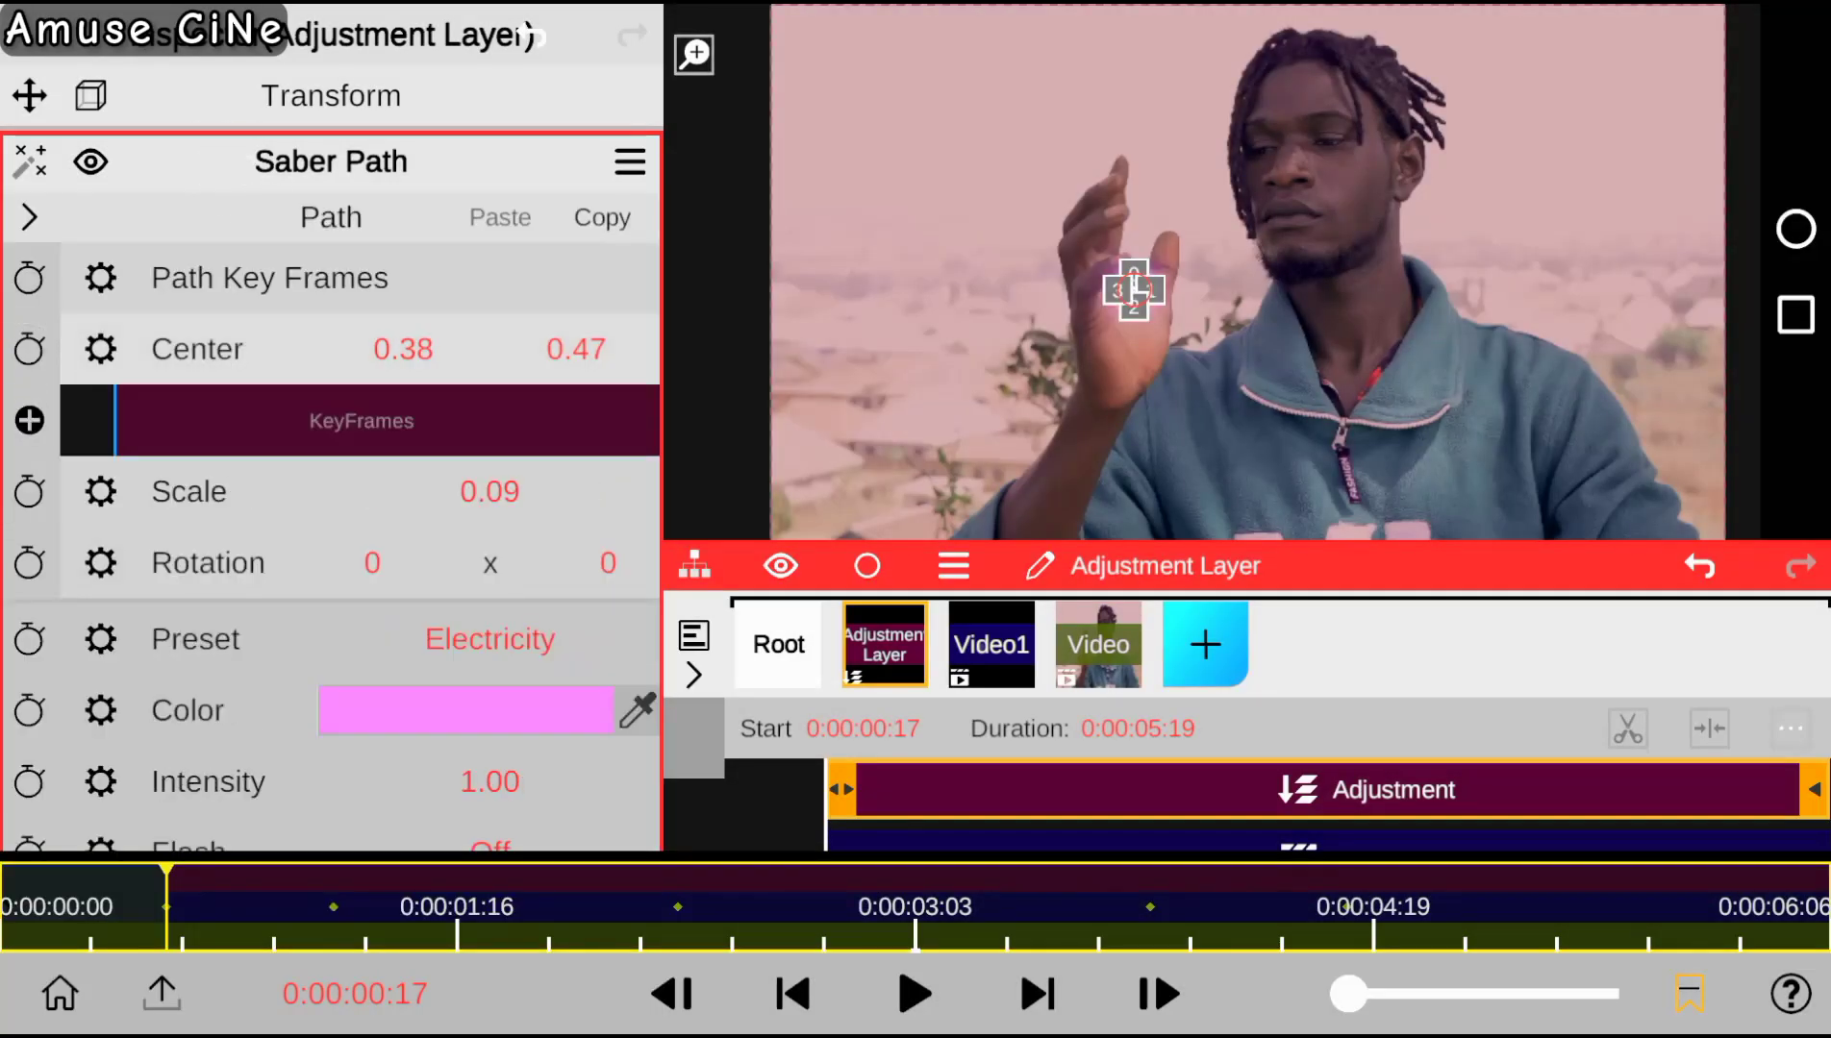
Turn on keyframing for the Saber circle's Center, Scale and Rotation.
click(29, 420)
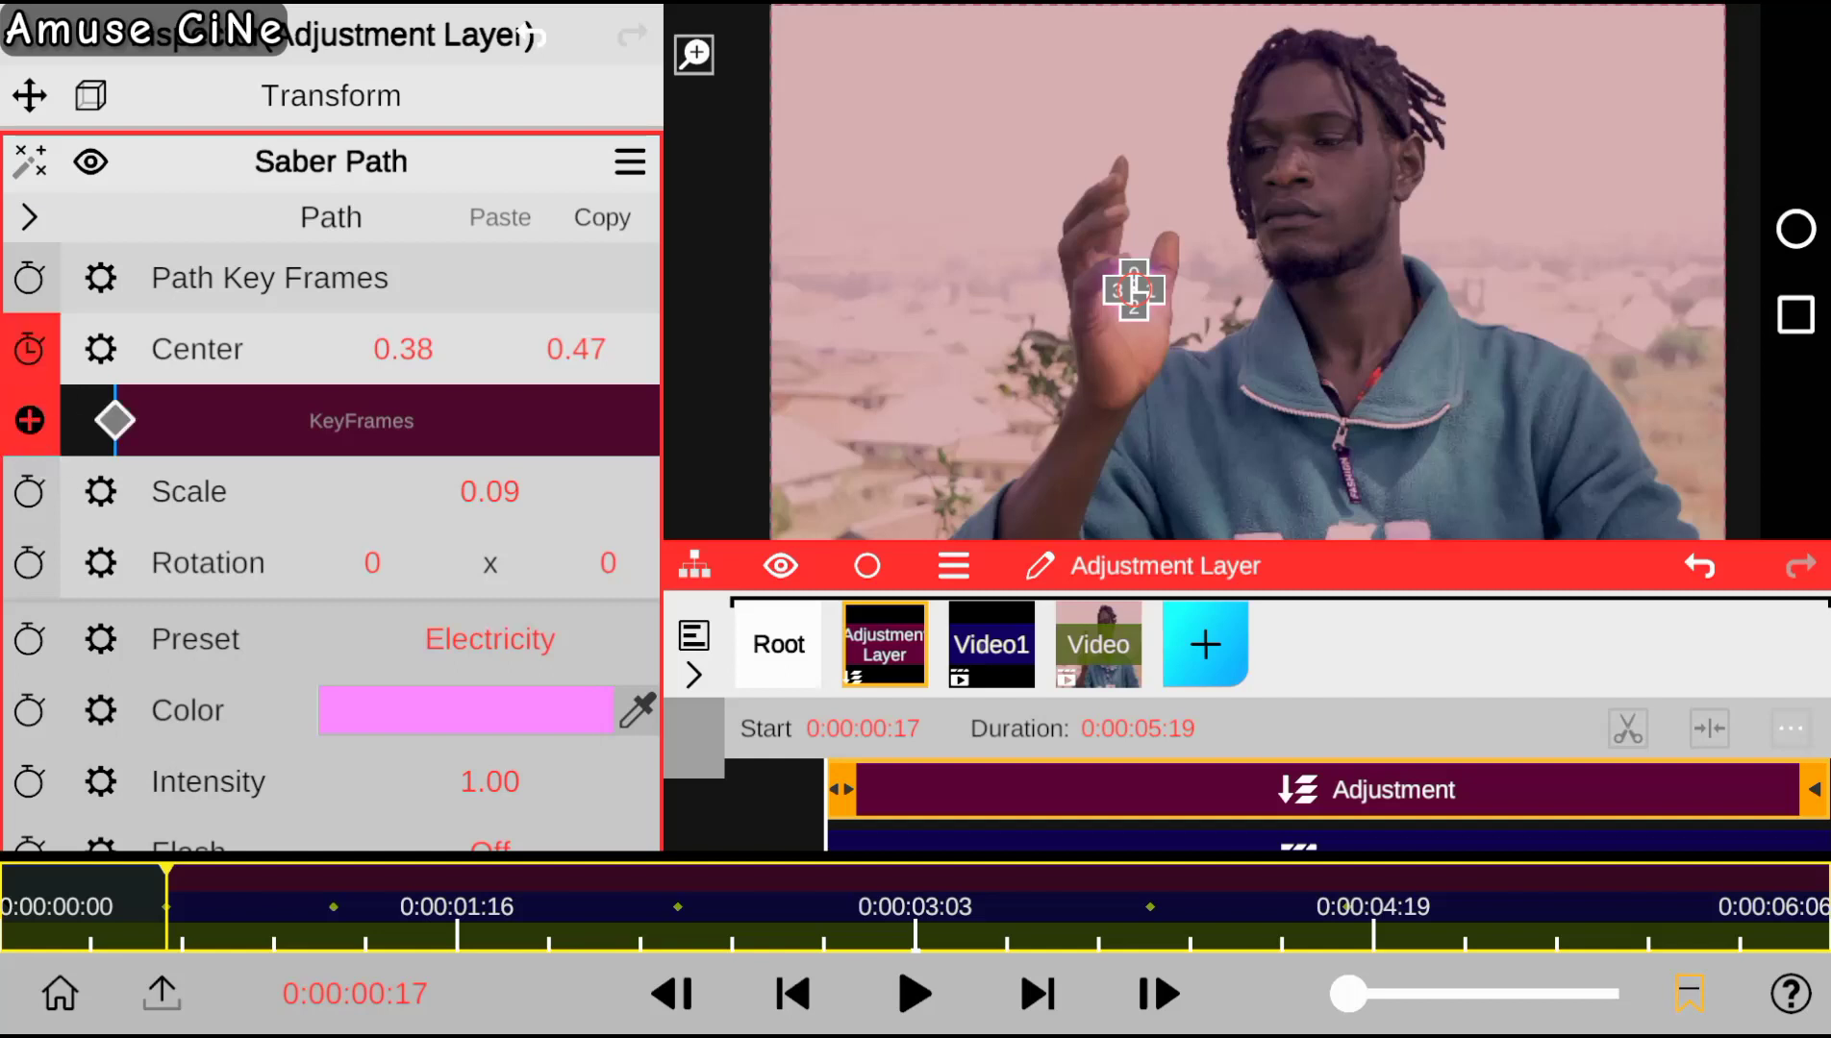
click(29, 491)
click(29, 563)
click(29, 633)
click(29, 705)
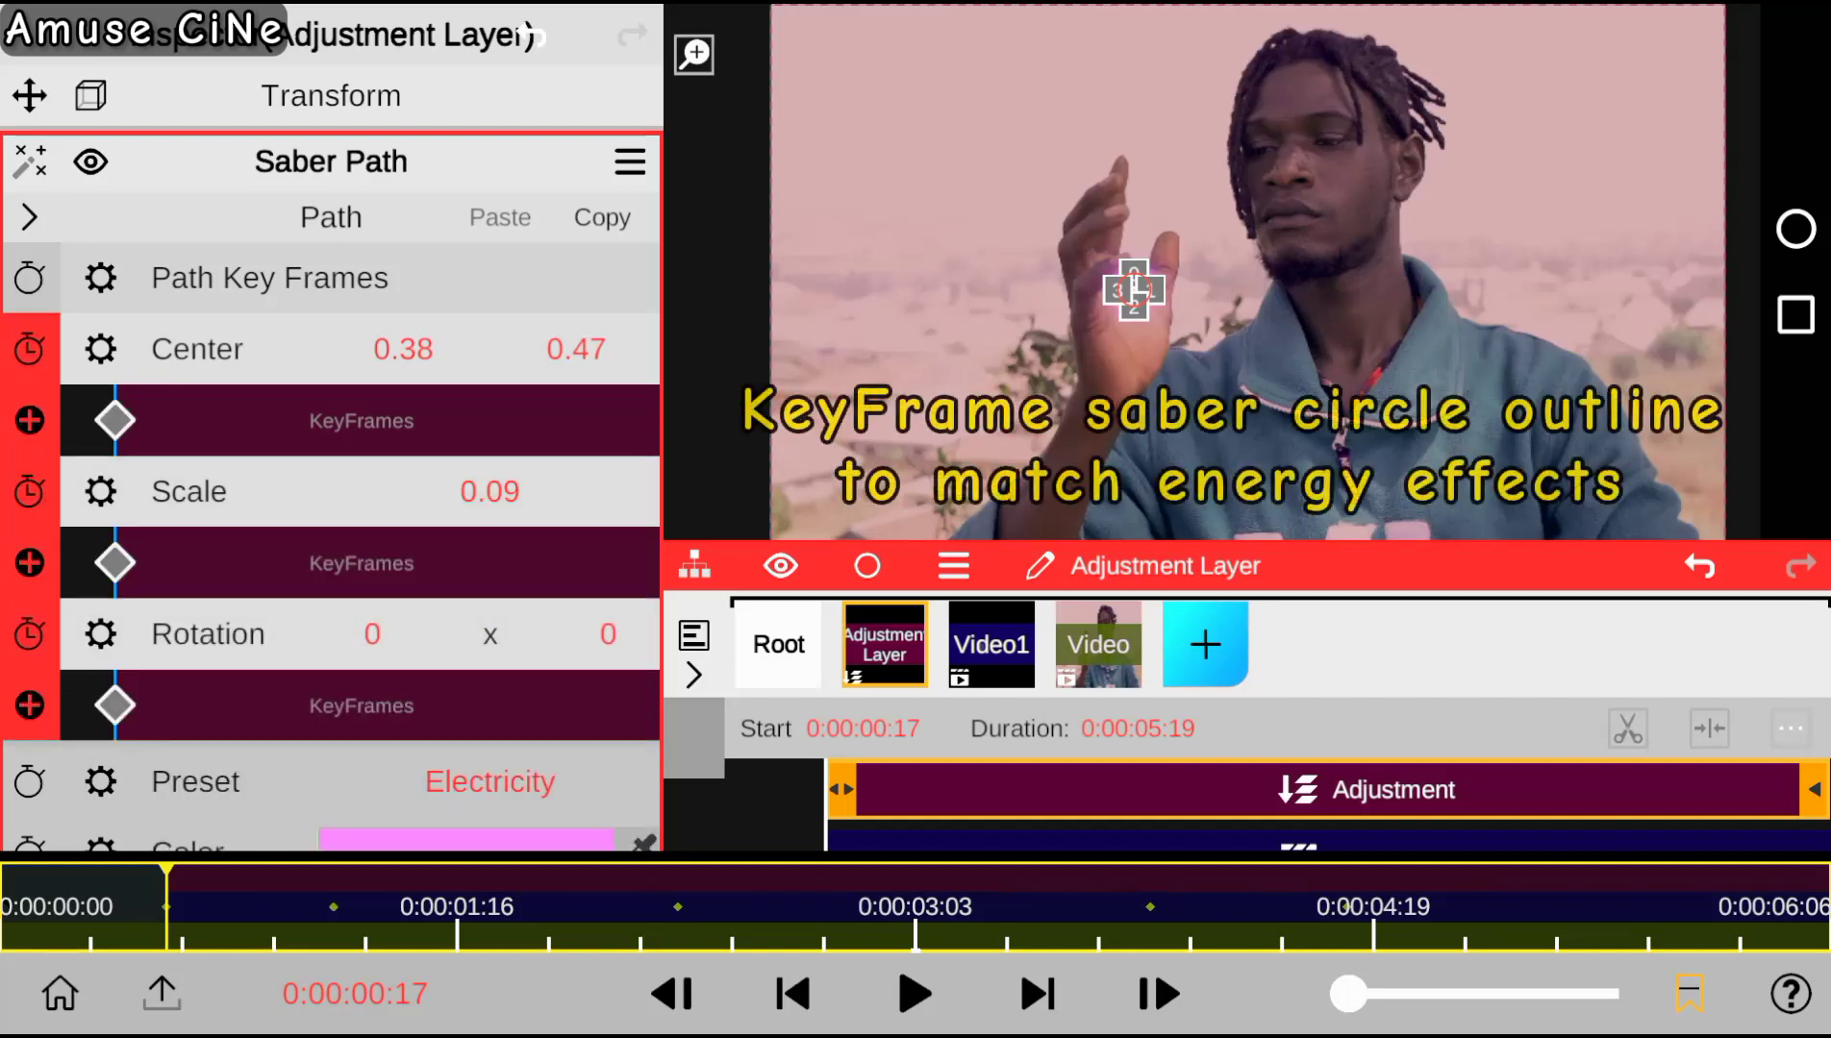
At 0:00:01:16, move the circle onto the glowing ball and enlarge it to about 0.18 scale.
click(514, 906)
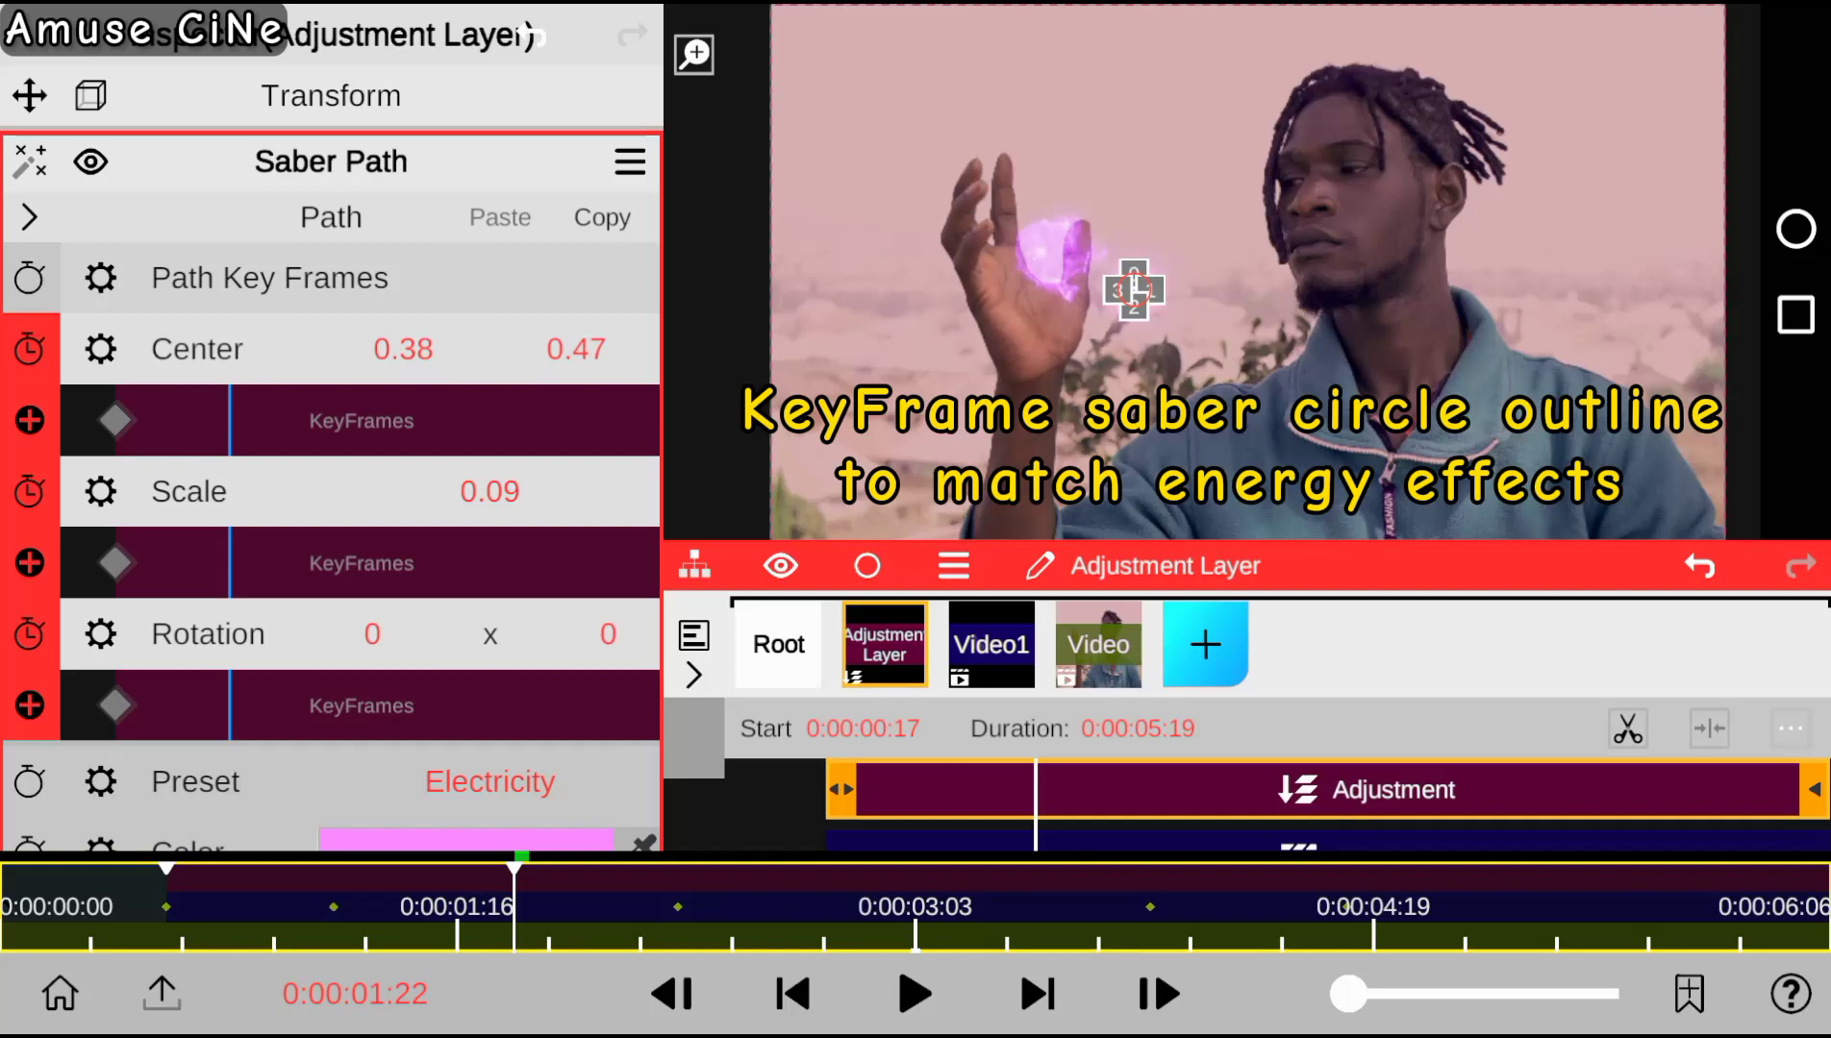
drag(515, 894, 456, 894)
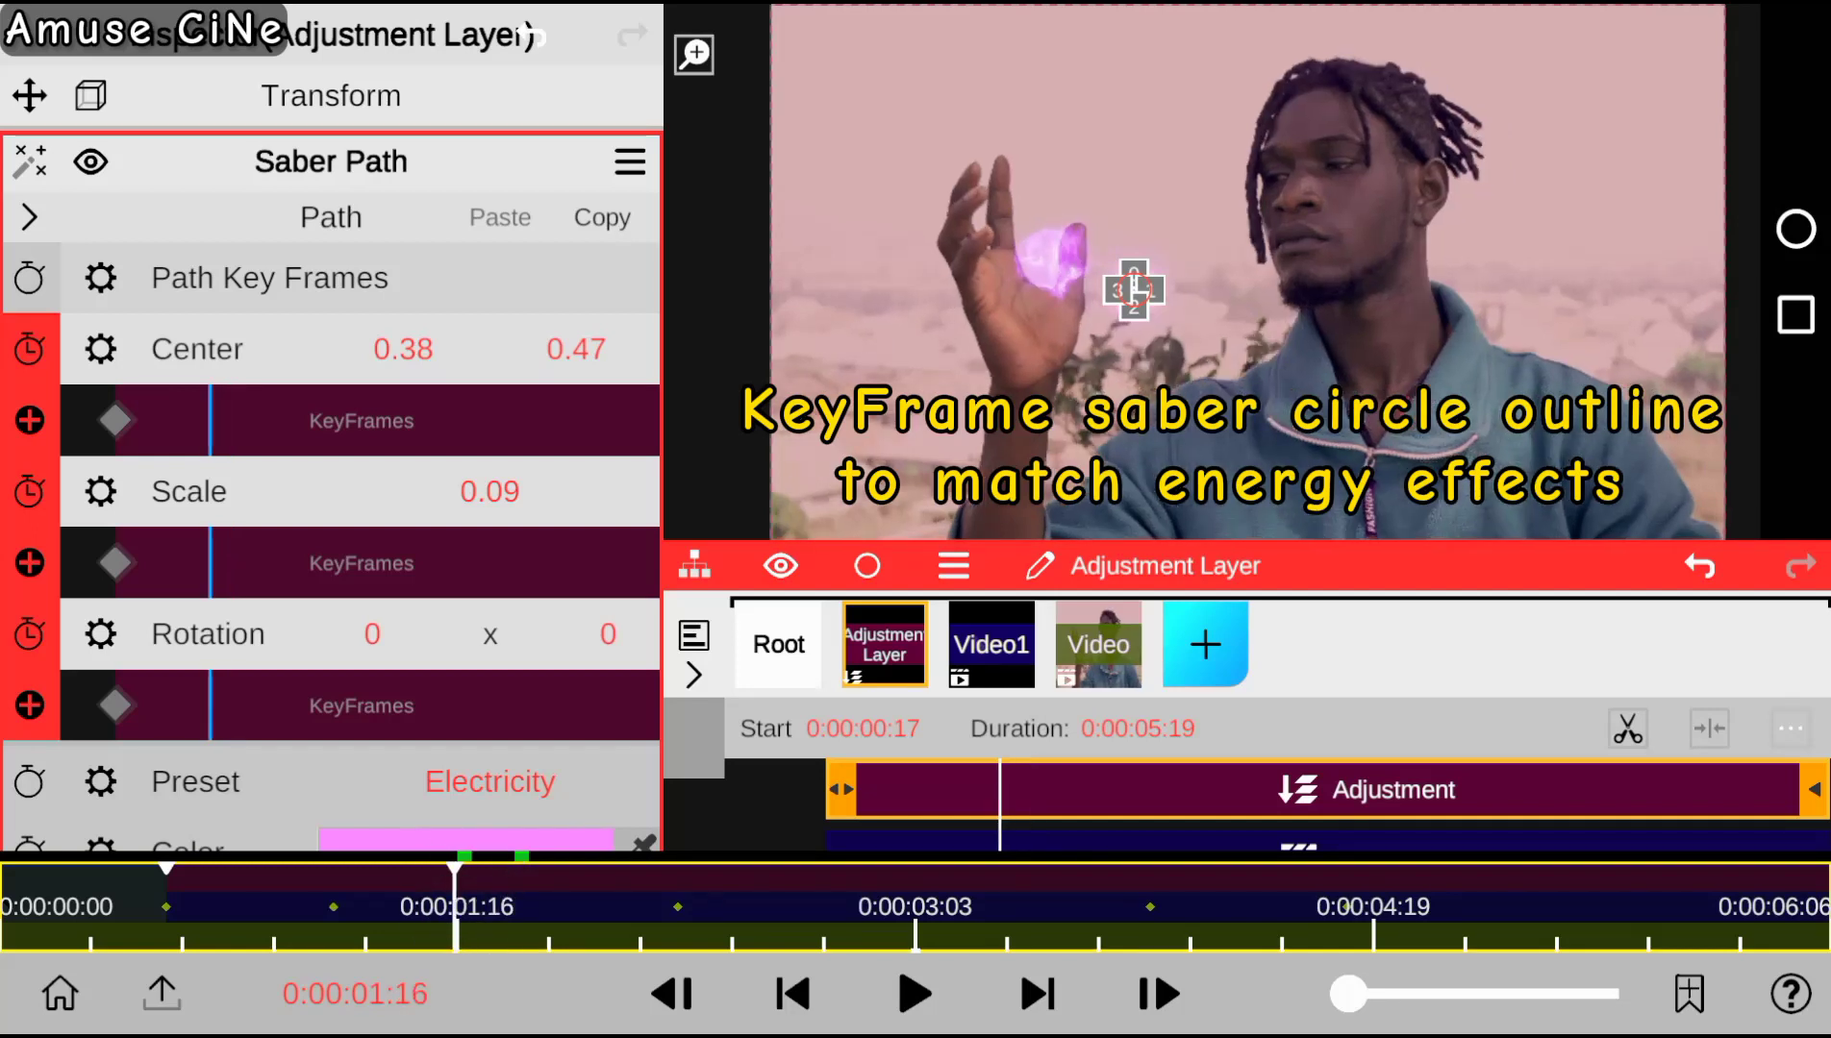
drag(403, 349, 368, 347)
mouse_move(576, 349)
mouse_down()
mouse_move(580, 306)
mouse_move(583, 327)
mouse_up()
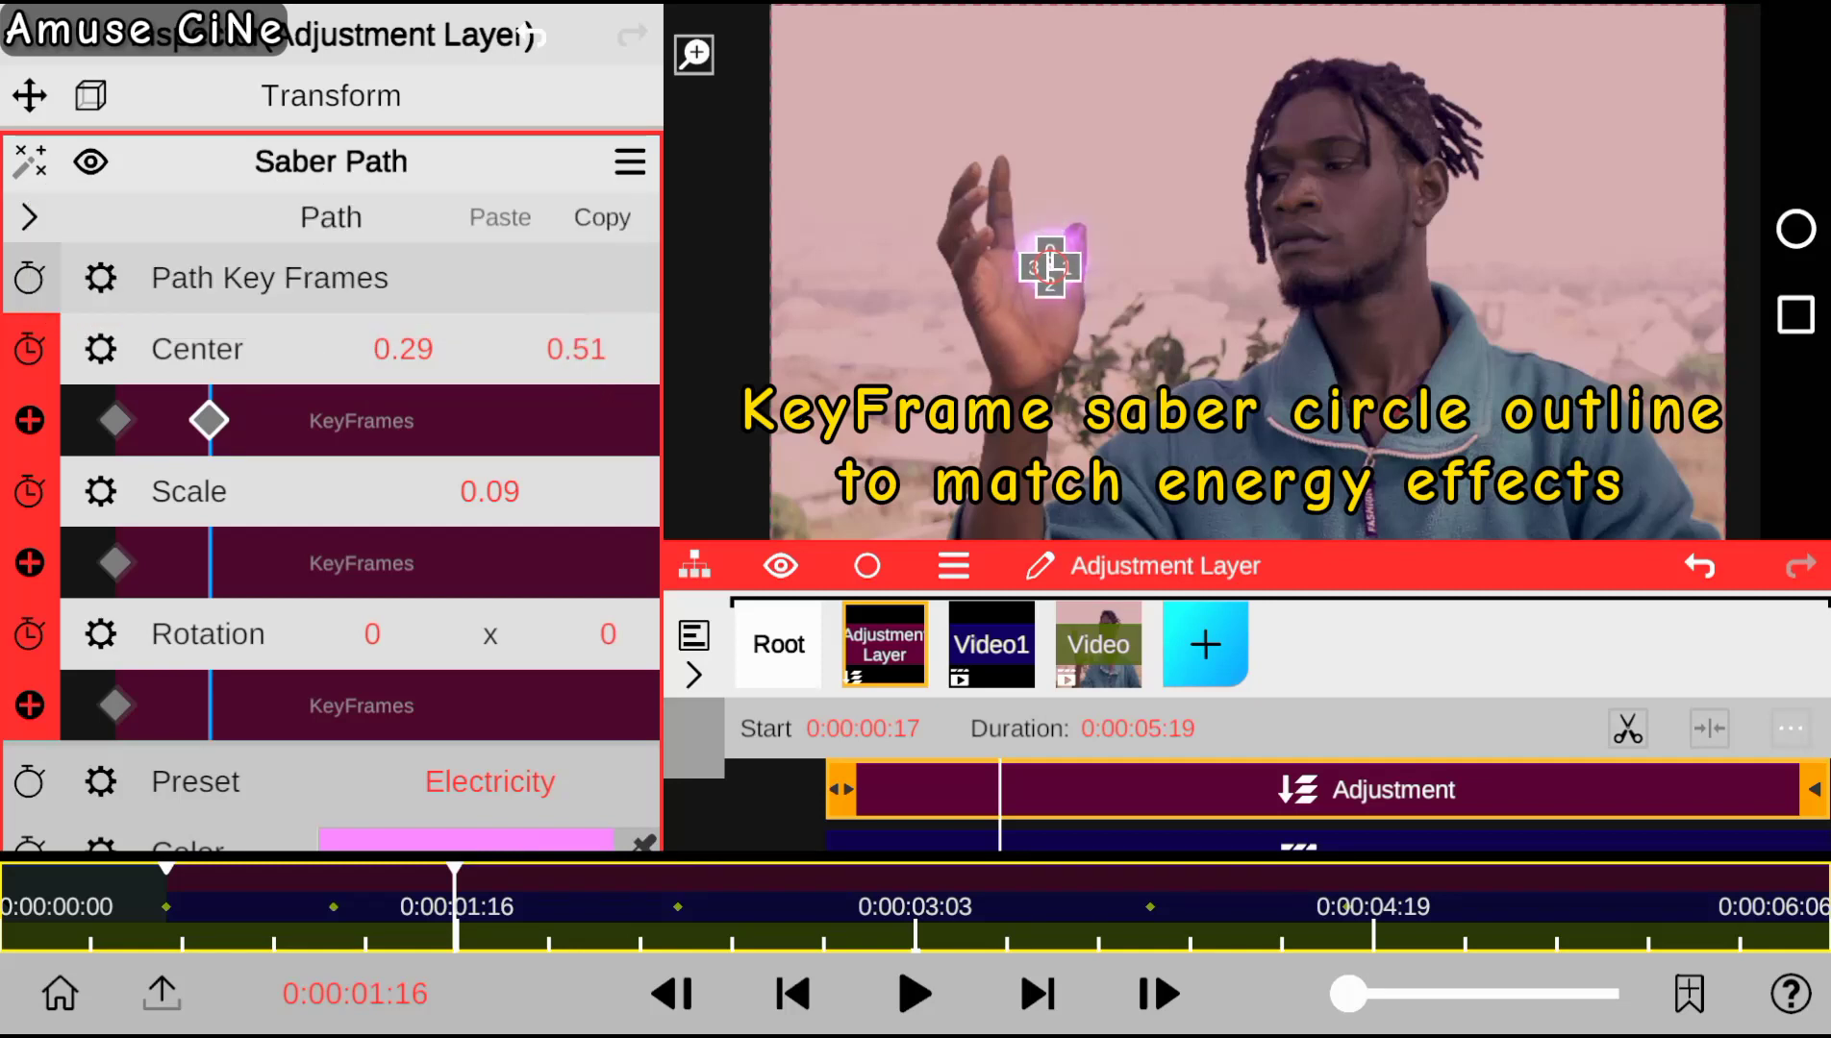
drag(491, 492, 511, 478)
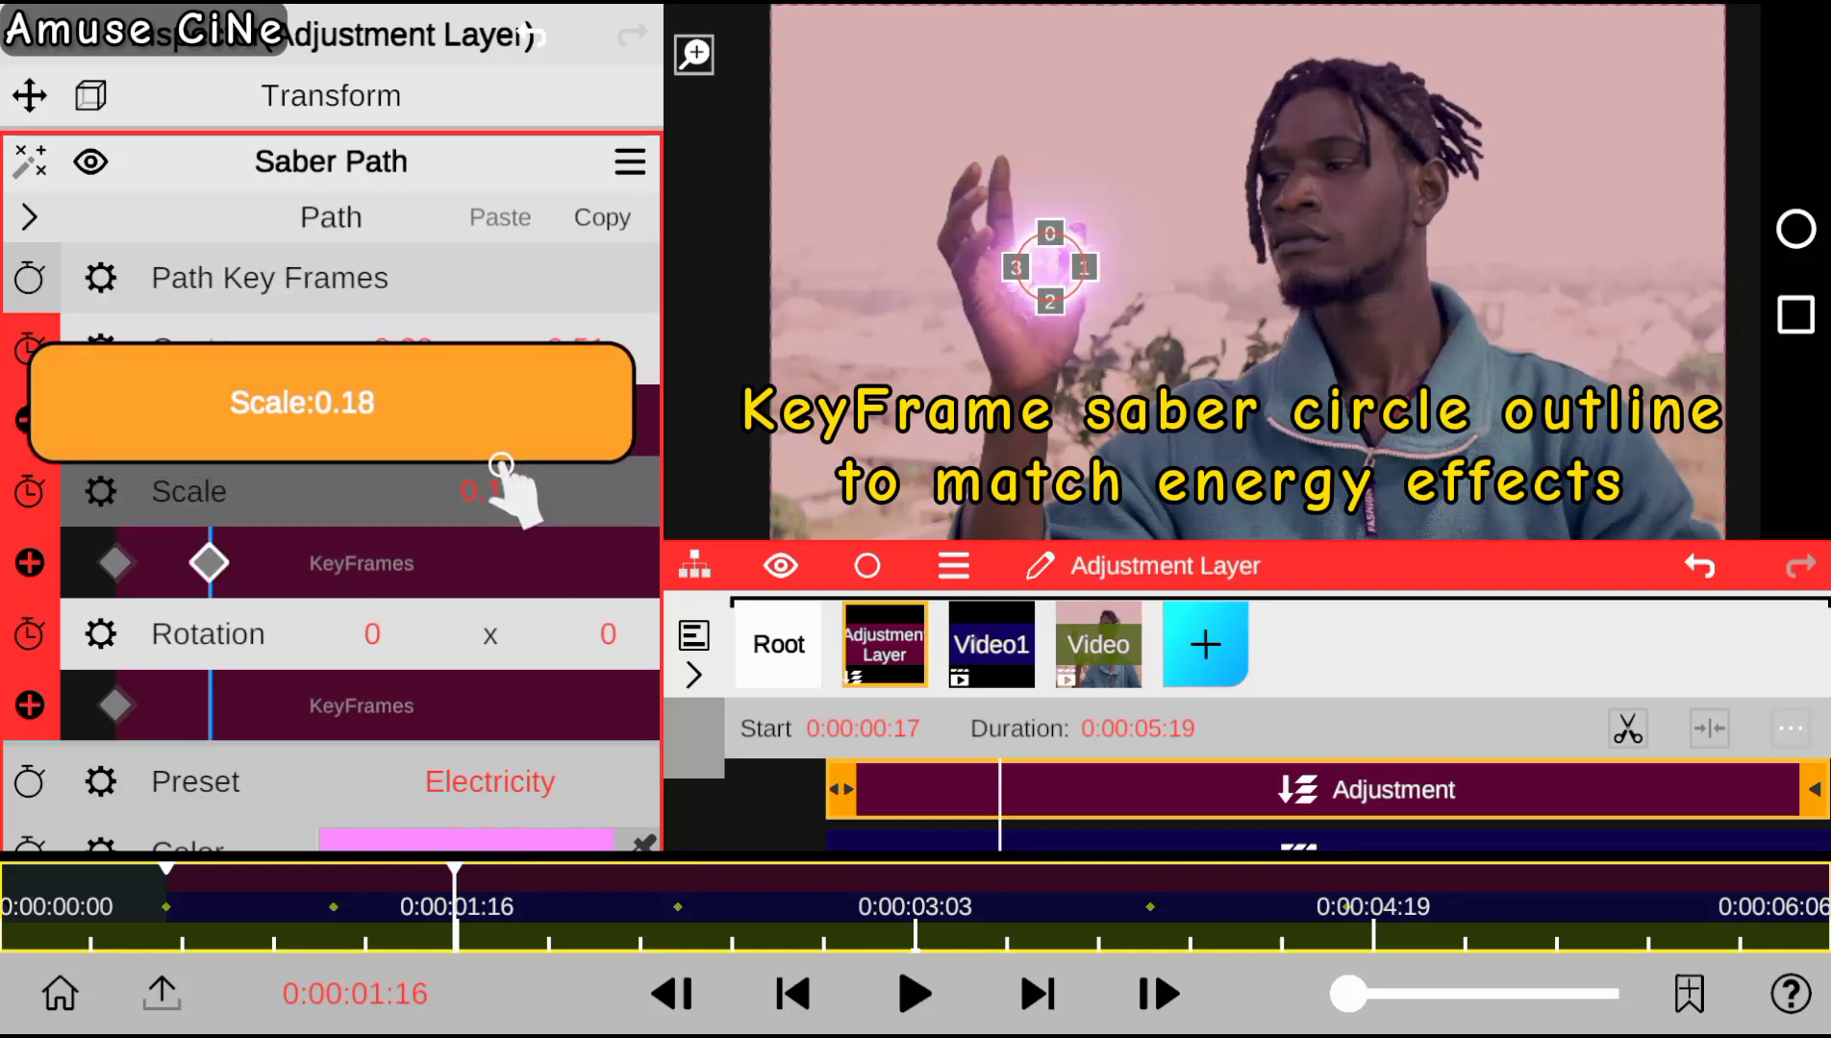
click(252, 160)
click(258, 165)
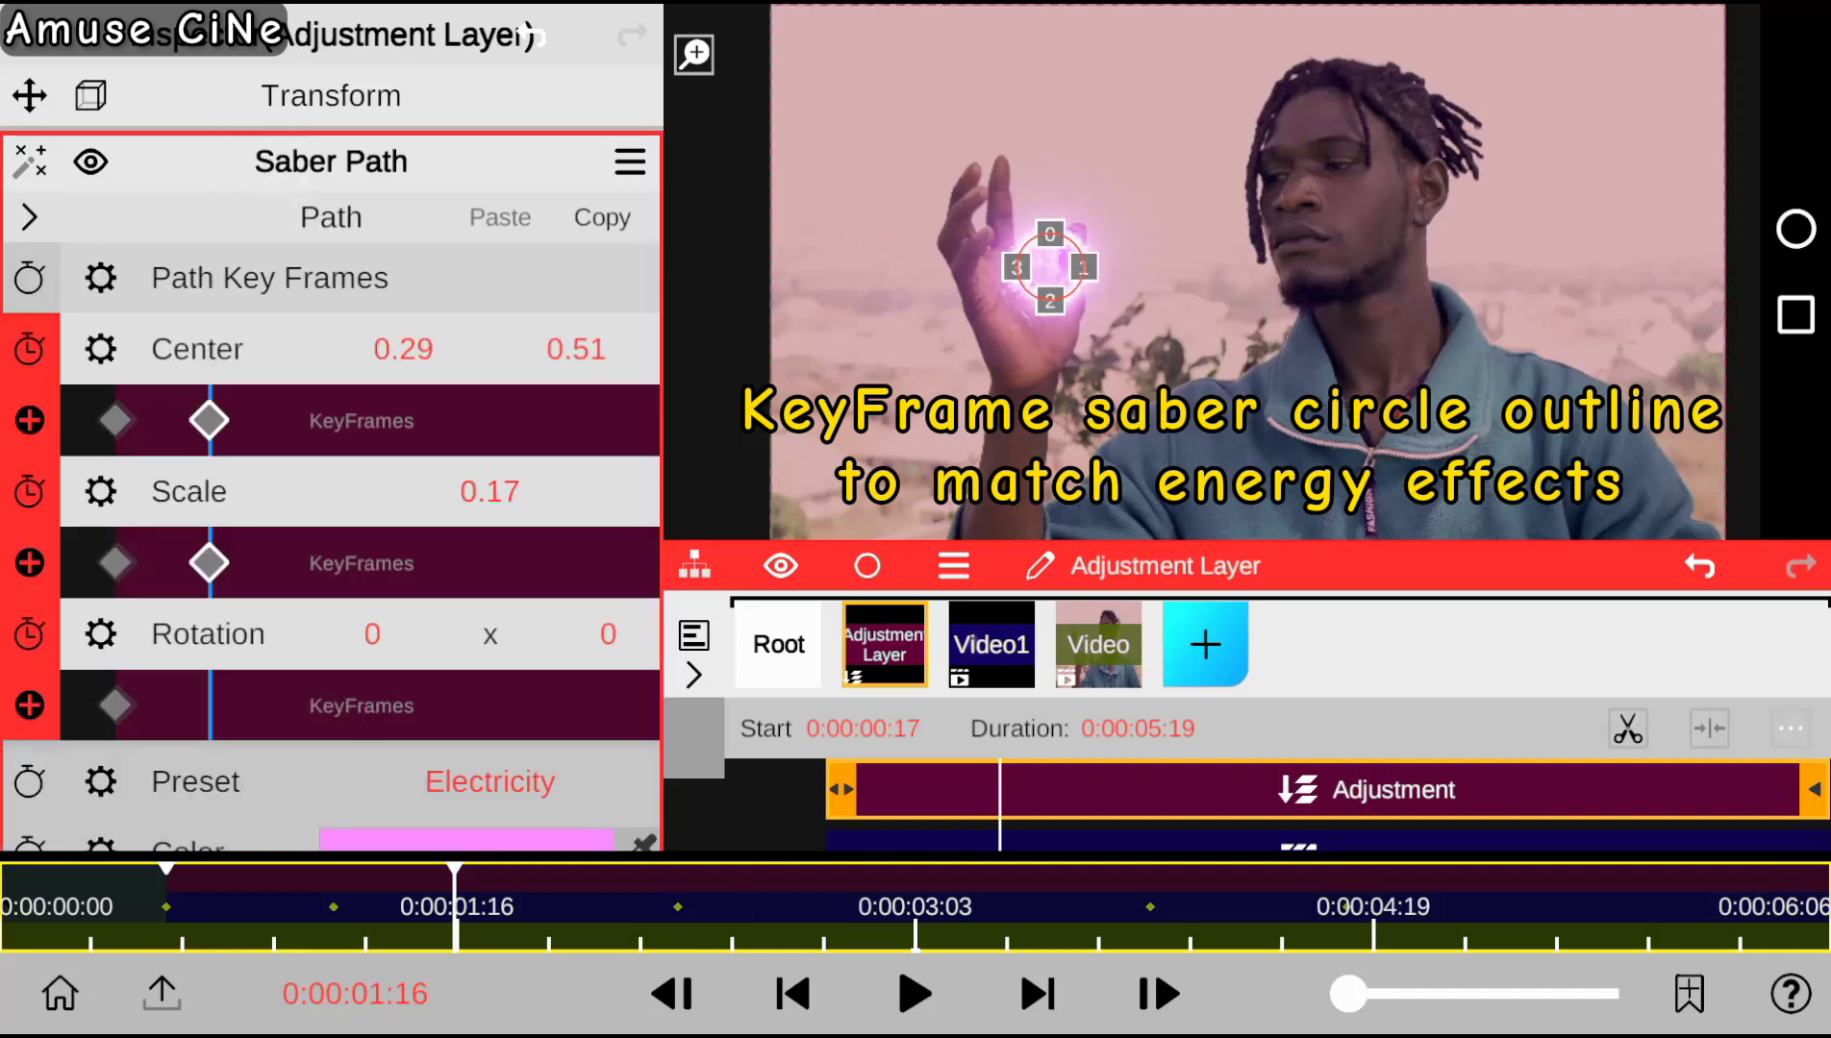
At later frames, reposition the circle to follow the hand and raise its scale to 0.22.
click(817, 908)
drag(403, 349, 404, 361)
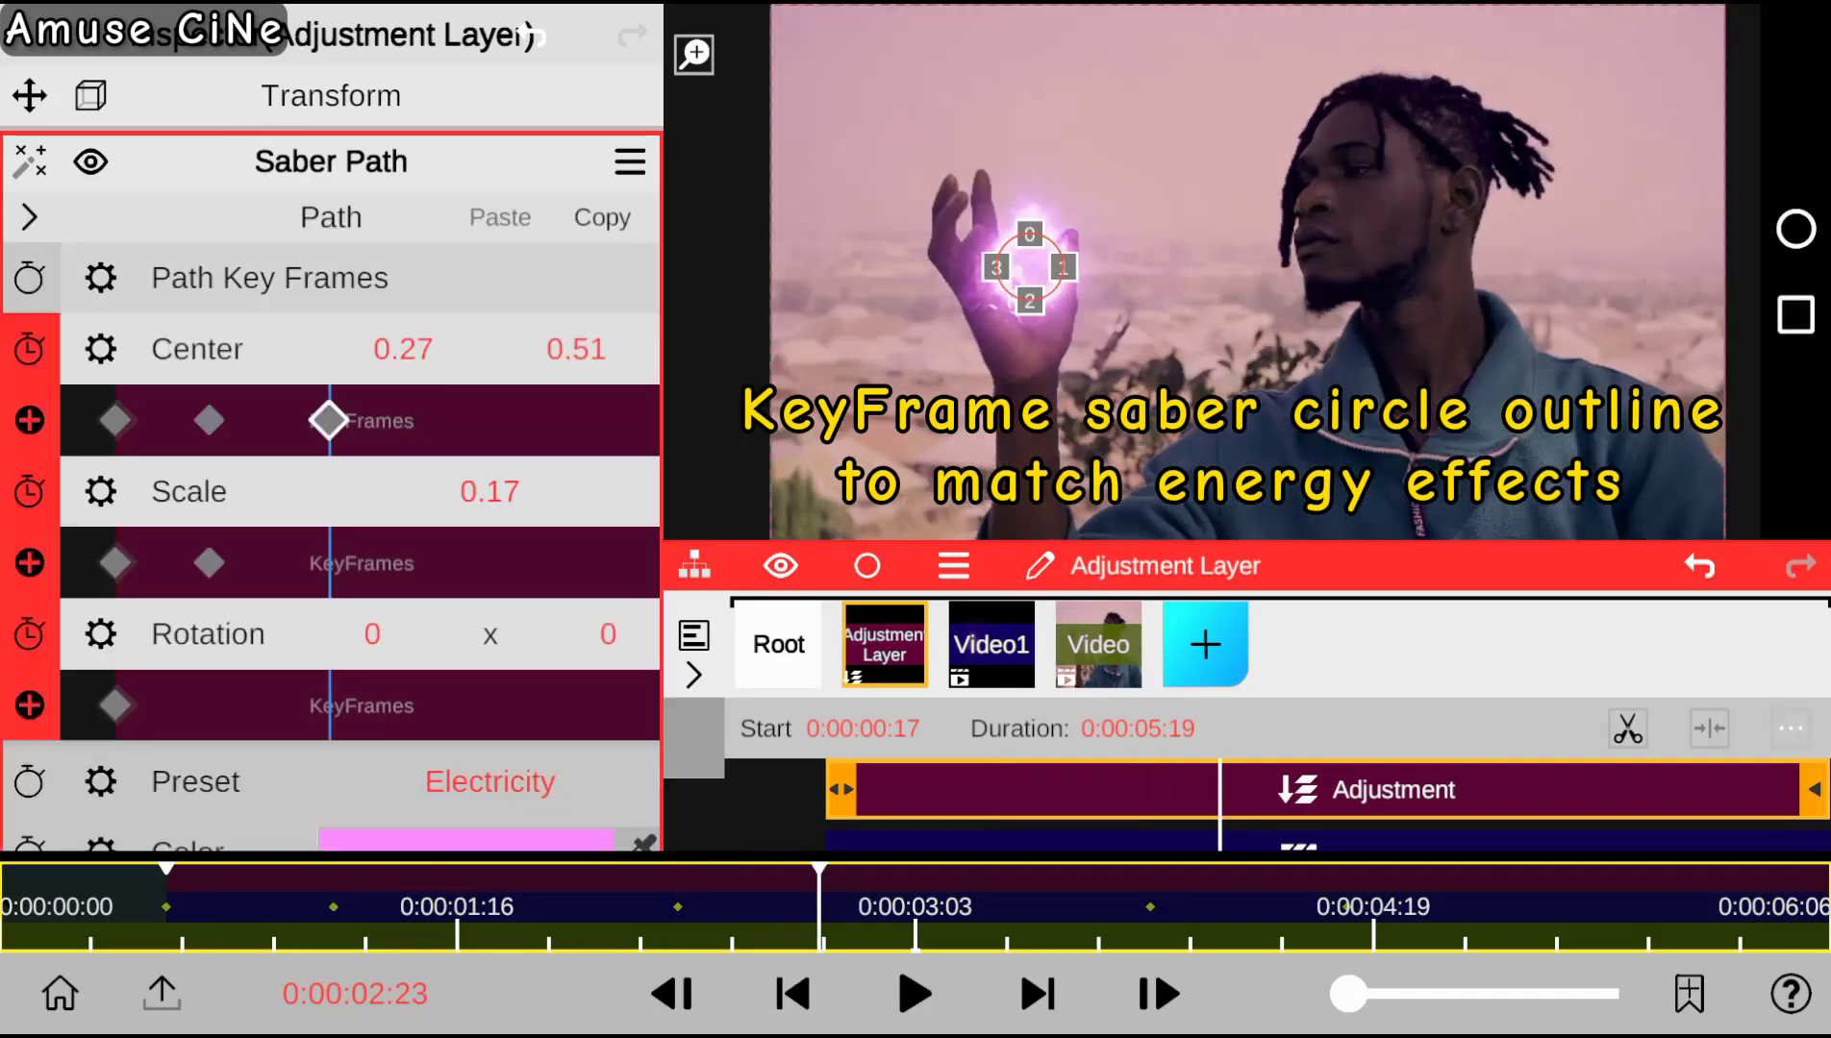
drag(489, 491, 491, 462)
click(1158, 909)
drag(403, 349, 404, 375)
drag(576, 349, 577, 332)
click(1377, 909)
mouse_move(403, 349)
mouse_down()
mouse_move(380, 366)
mouse_move(394, 380)
mouse_up()
Near the clip's end, enlarge the circle to 0.23 and spin it to about -143 rotation.
click(1479, 909)
click(1654, 909)
drag(489, 491, 490, 481)
click(1730, 908)
drag(608, 633, 621, 899)
mouse_move(616, 673)
mouse_down()
mouse_move(625, 844)
mouse_move(644, 841)
mouse_up()
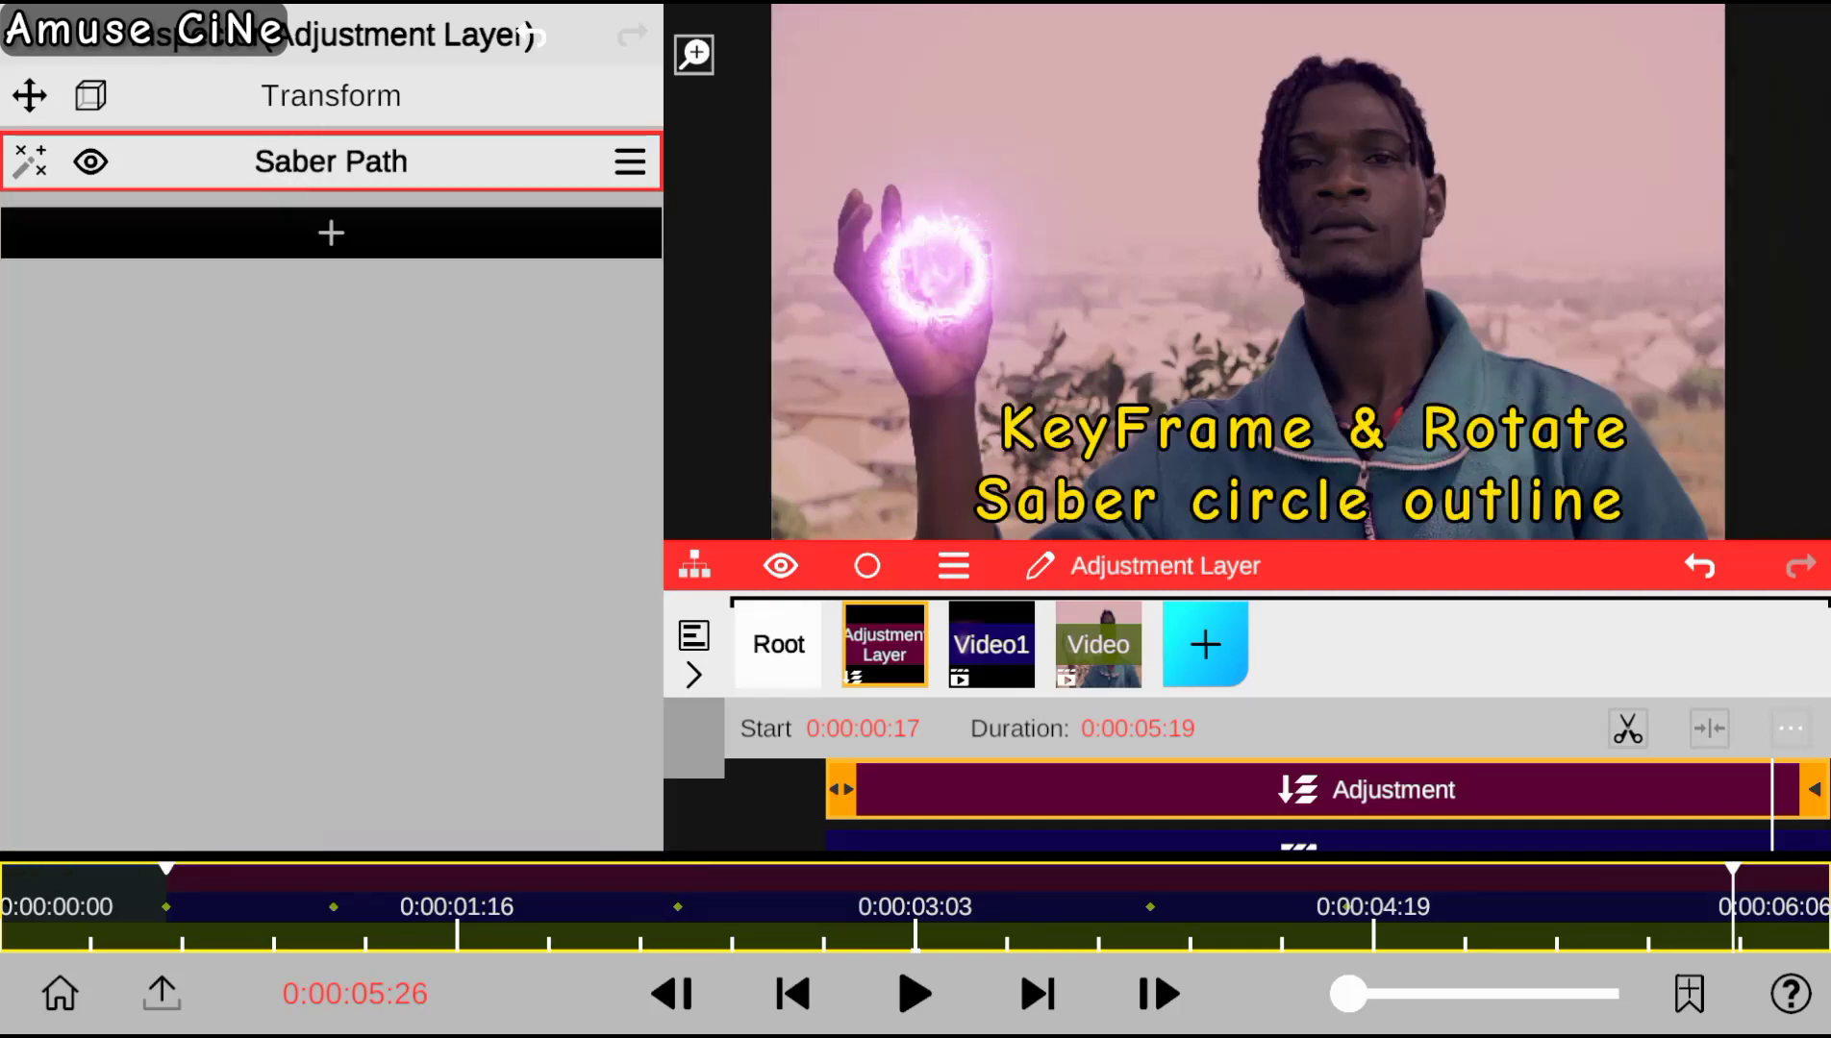
Lower Distortion Layer1's Size from 0.47 through 0.41, 0.31 and 0.29 to about 0.21.
scroll(130, 579, down, 8)
scroll(130, 579, down, 3)
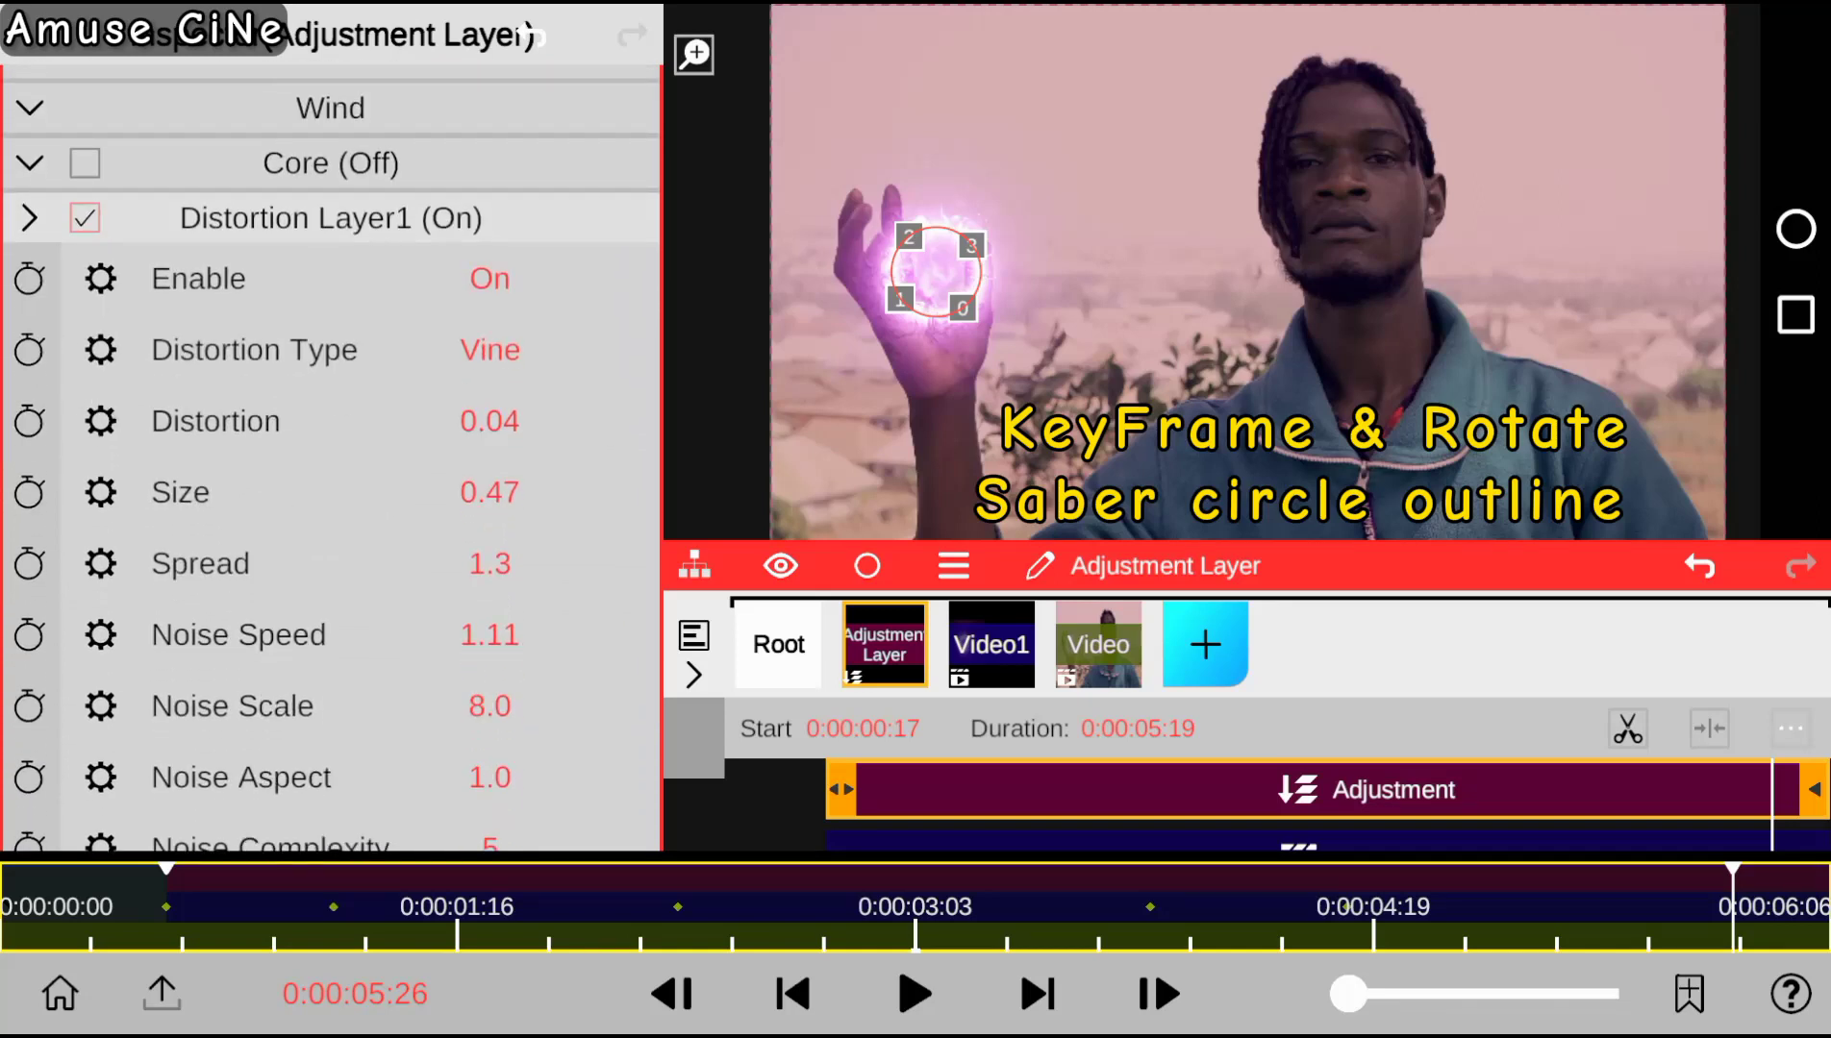
mouse_move(489, 492)
mouse_down()
mouse_move(519, 635)
mouse_move(606, 822)
mouse_move(592, 715)
mouse_up()
click(519, 35)
scroll(332, 481, up, 2)
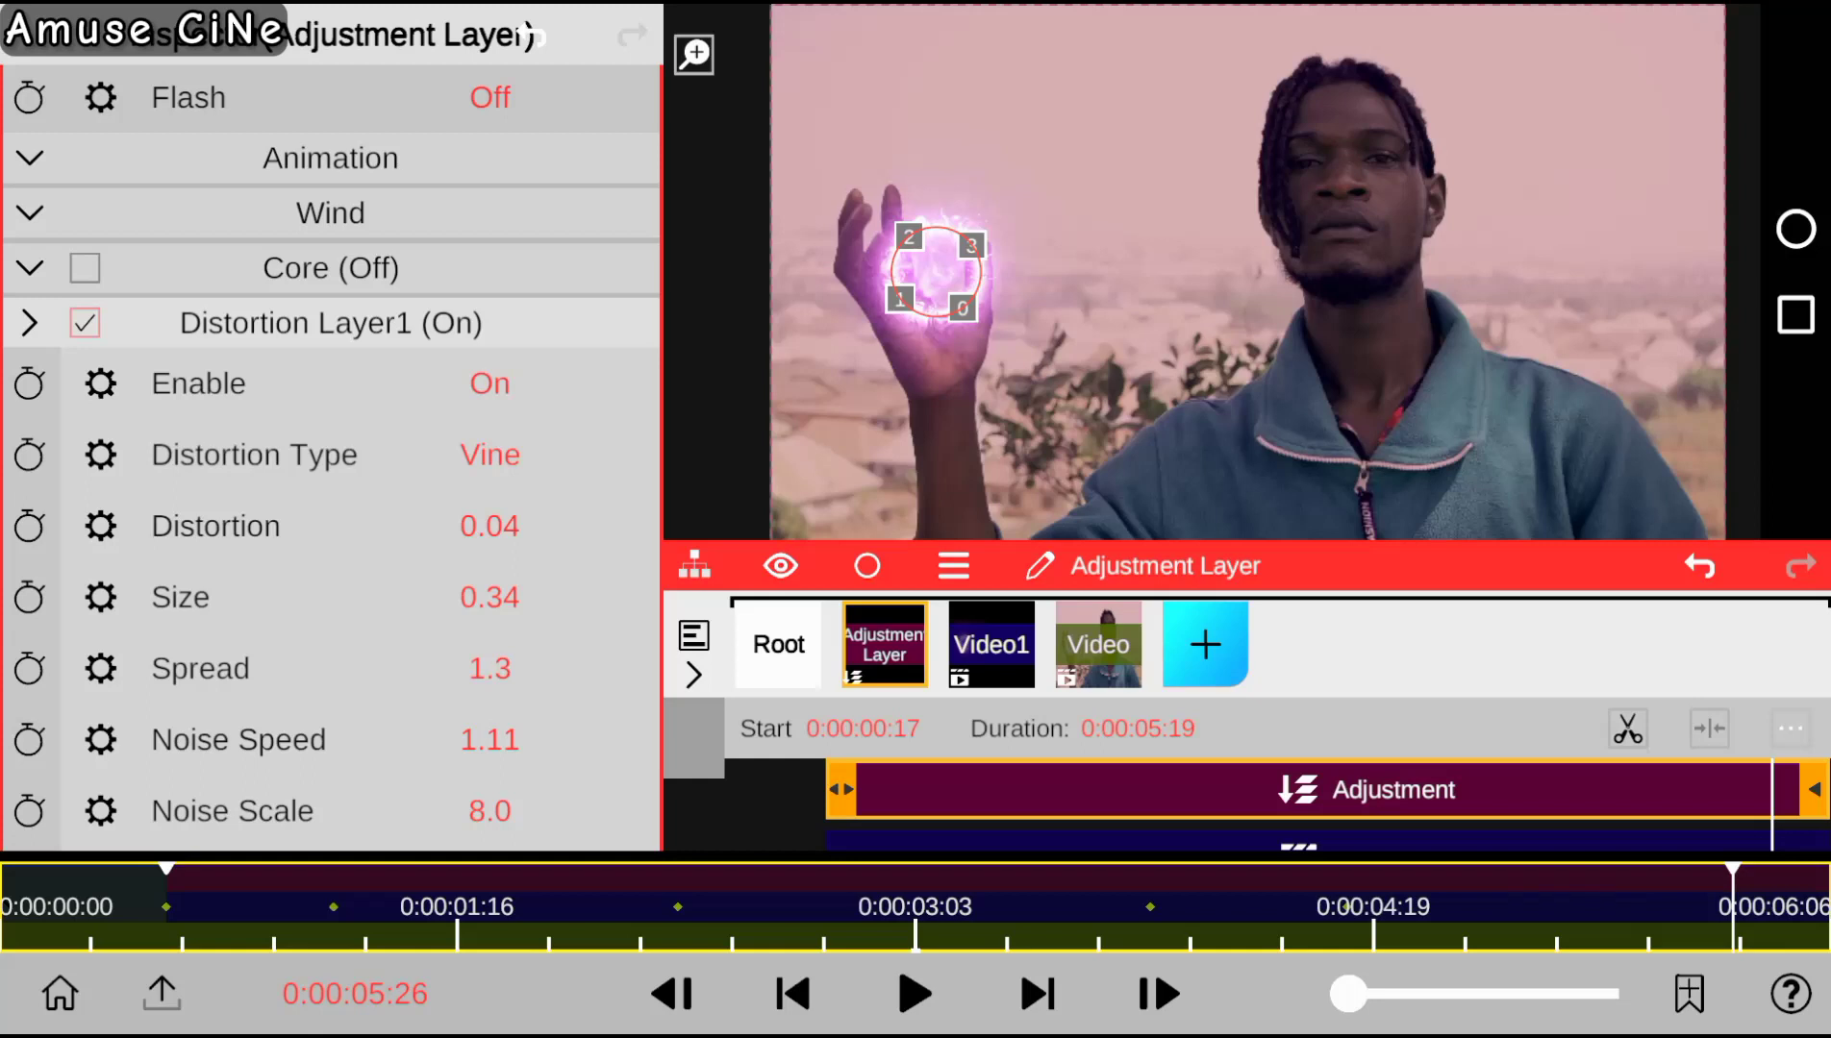
drag(490, 598, 562, 675)
drag(490, 597, 530, 666)
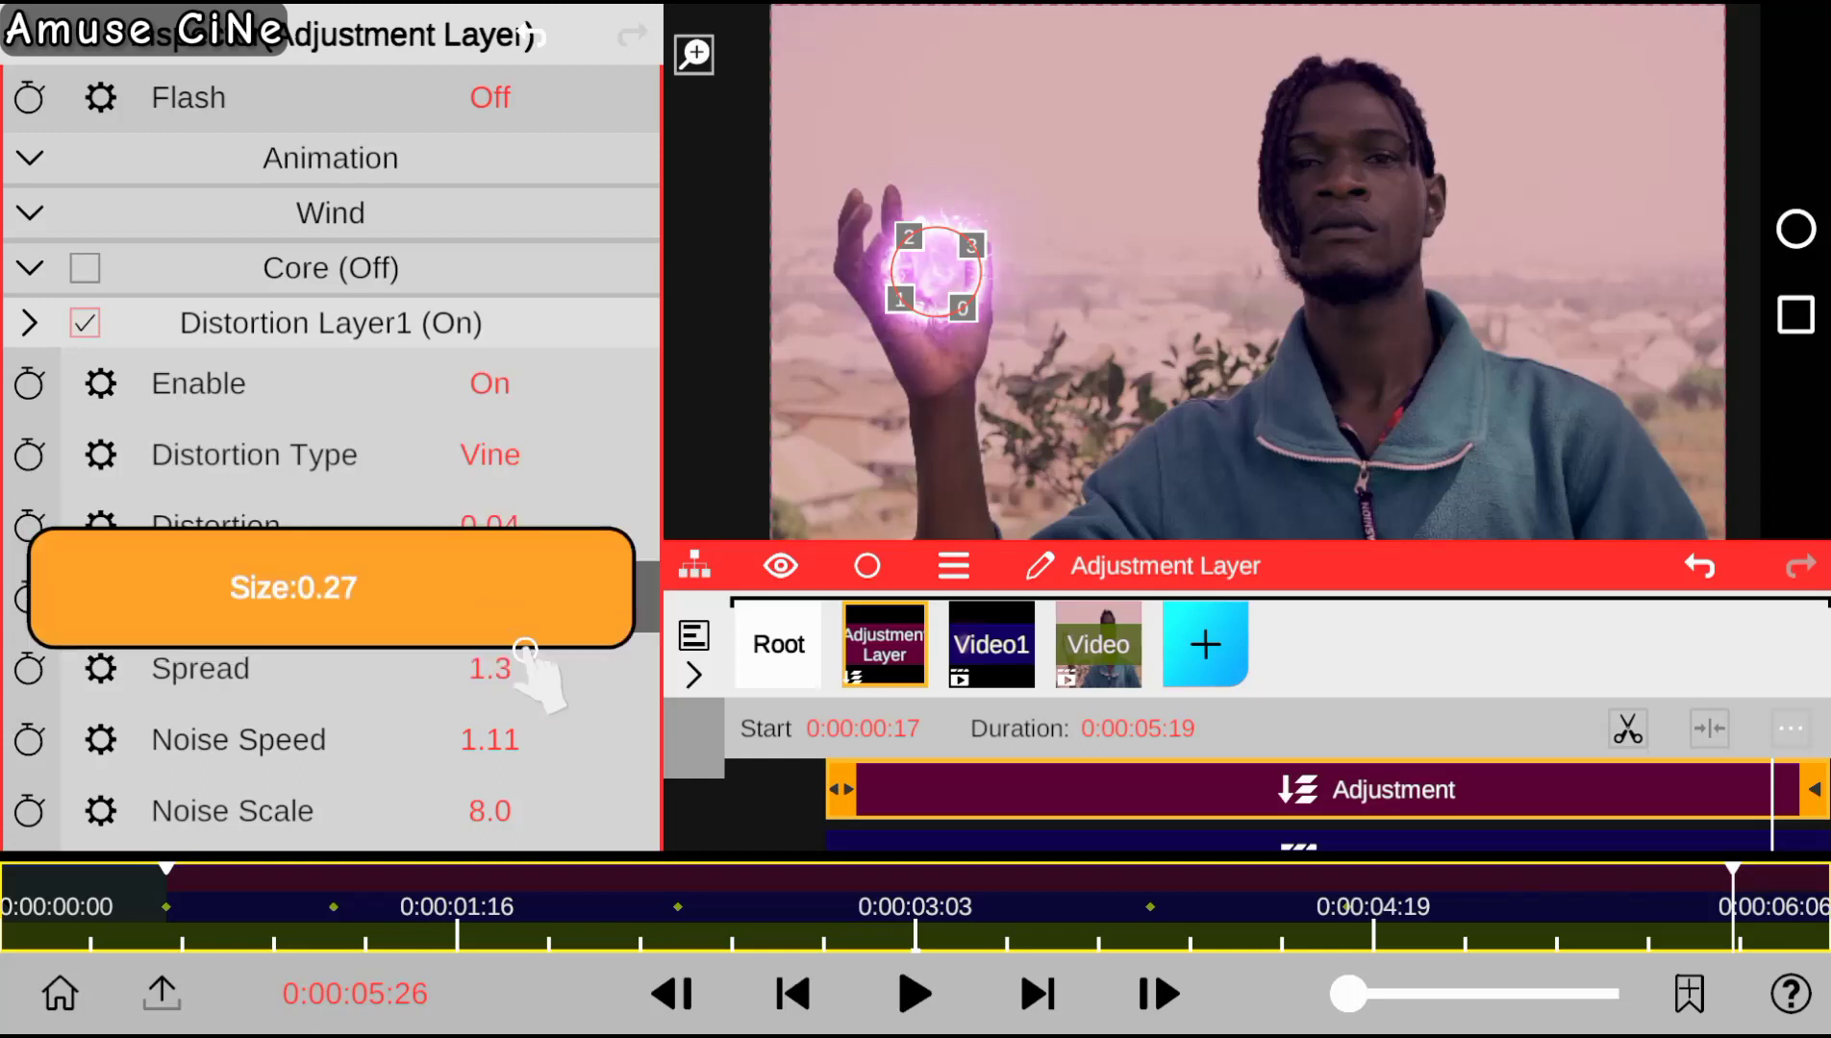
drag(489, 597, 556, 690)
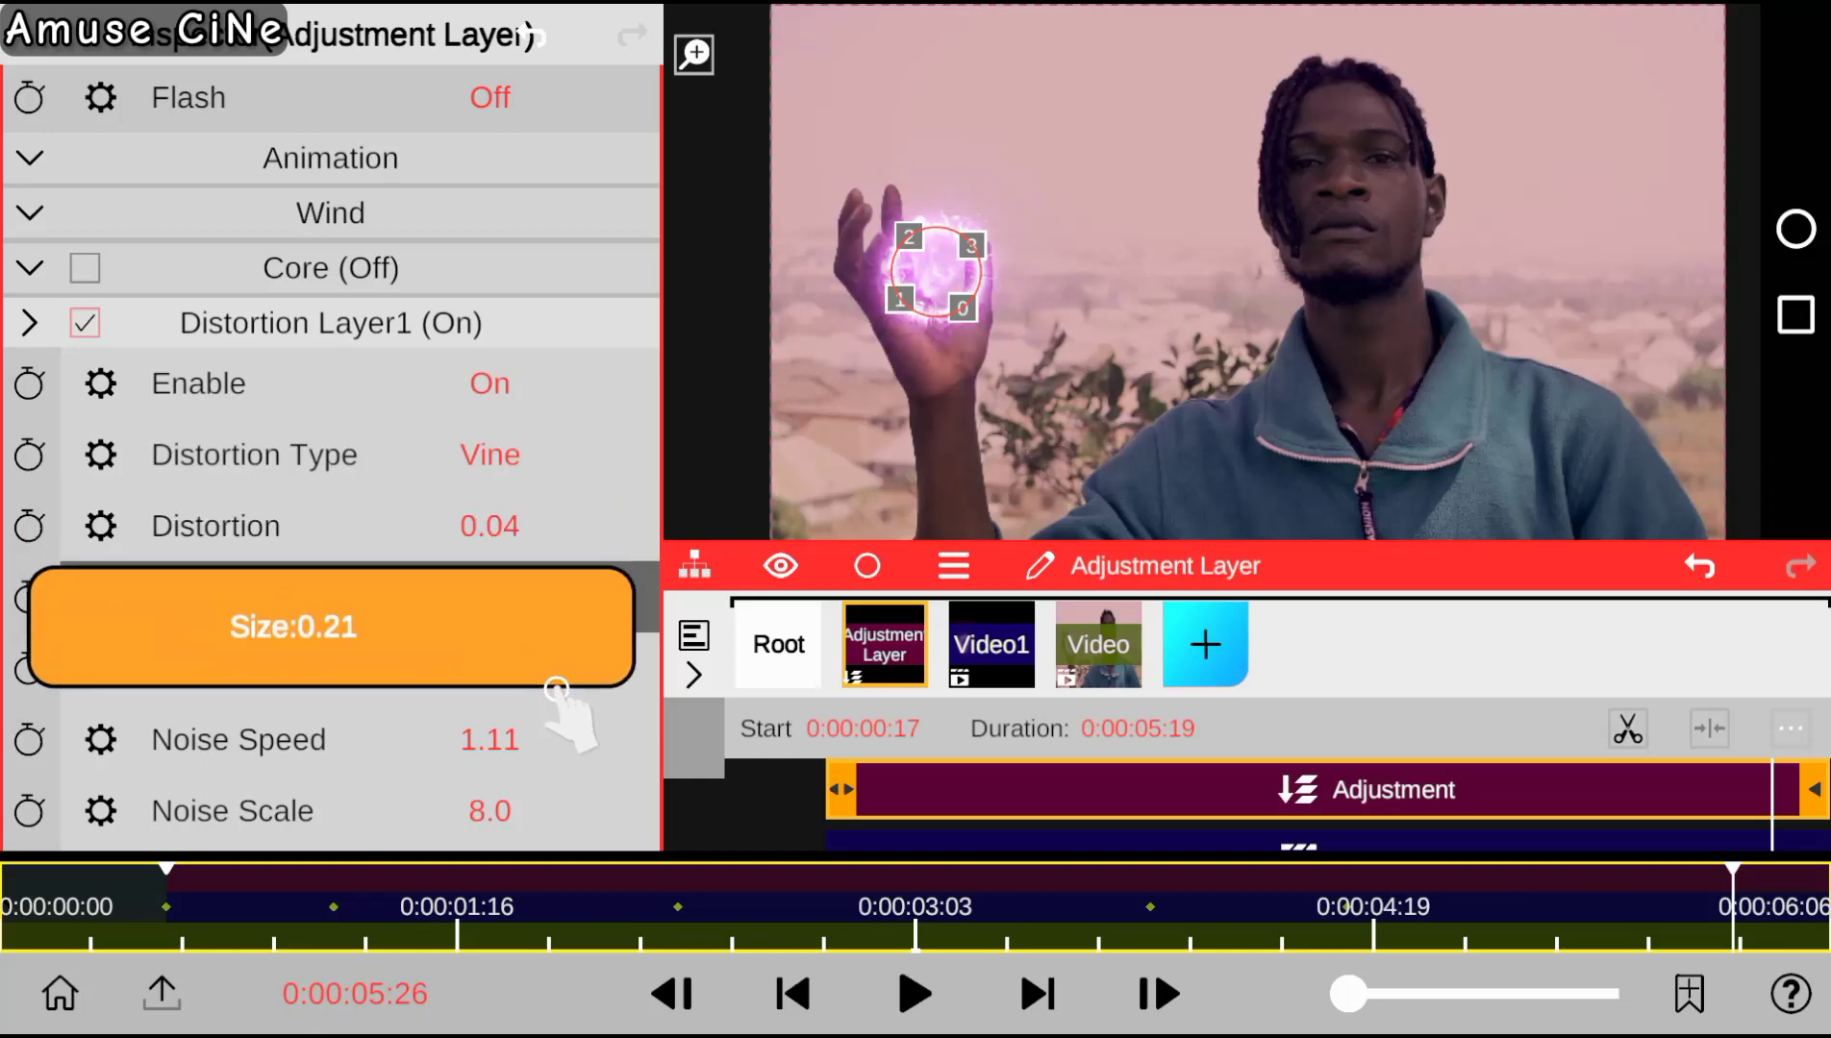
scroll(449, 735, up, 3)
scroll(385, 577, up, 5)
Add the Glow Scan effect from Asset Store > Lighten to the Video1 layer.
click(331, 162)
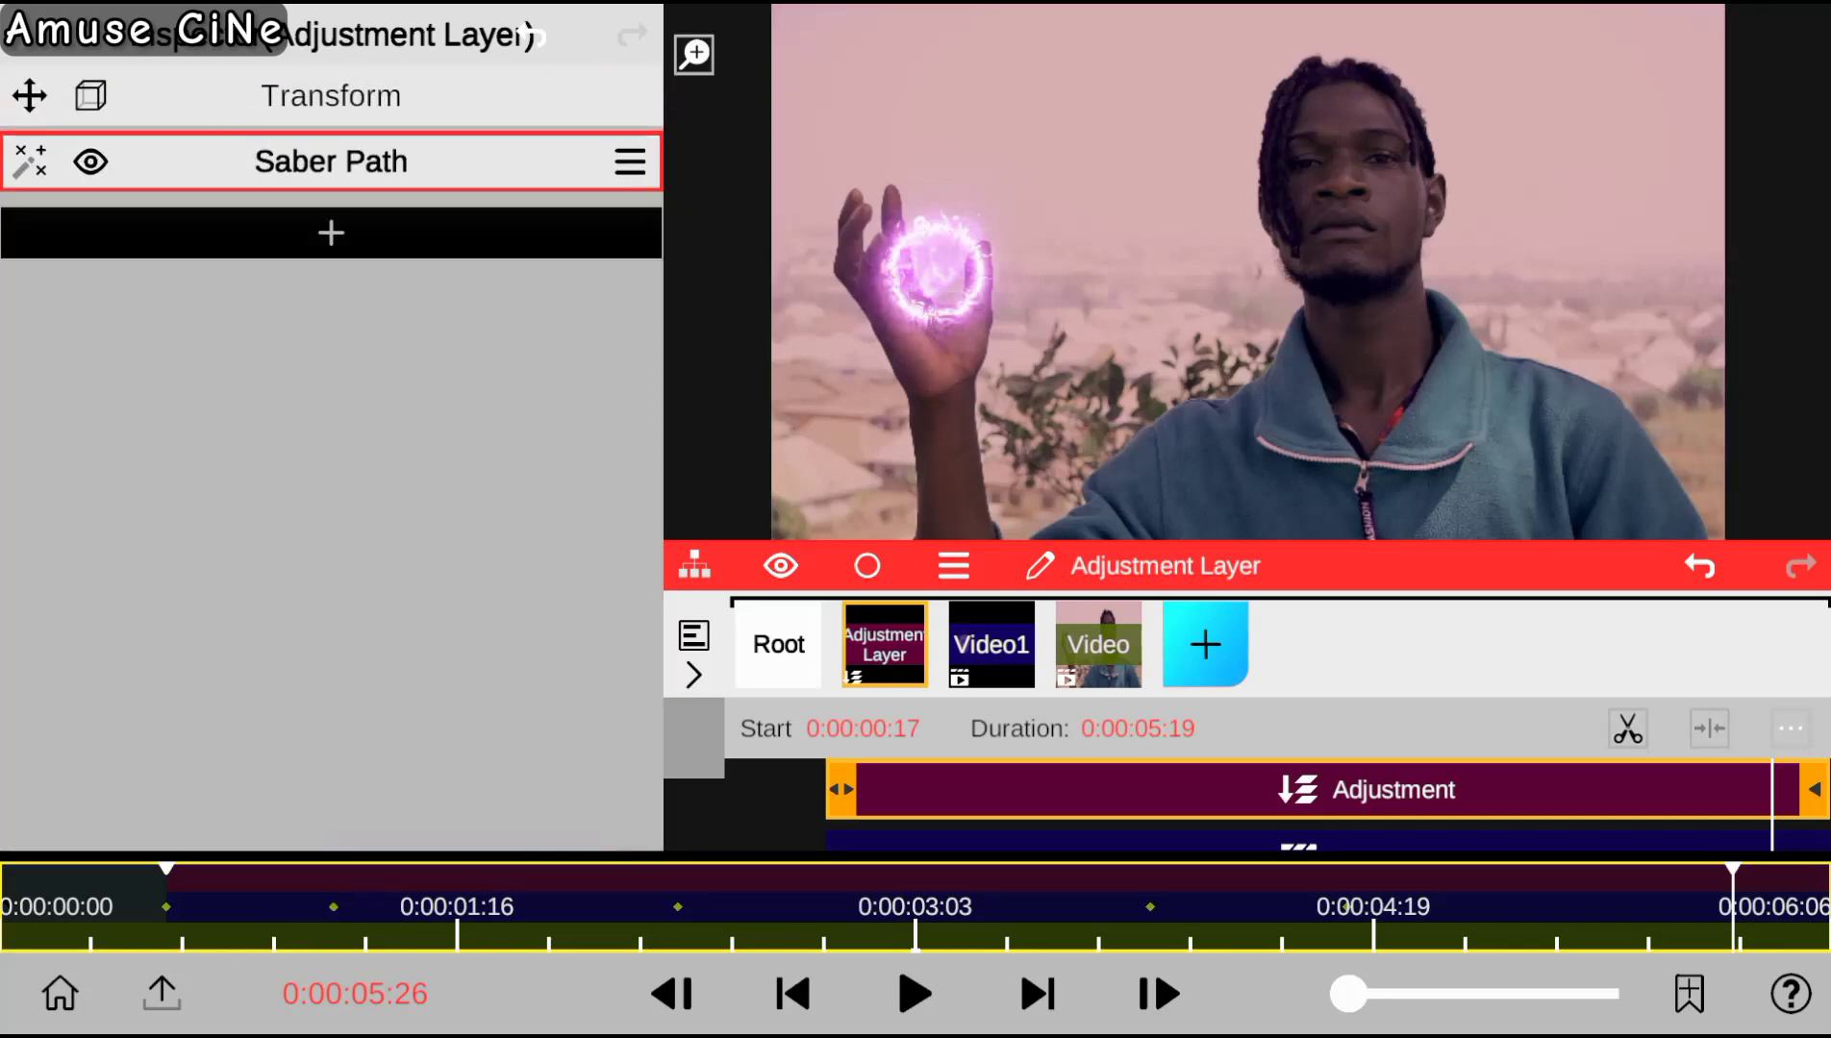
click(273, 884)
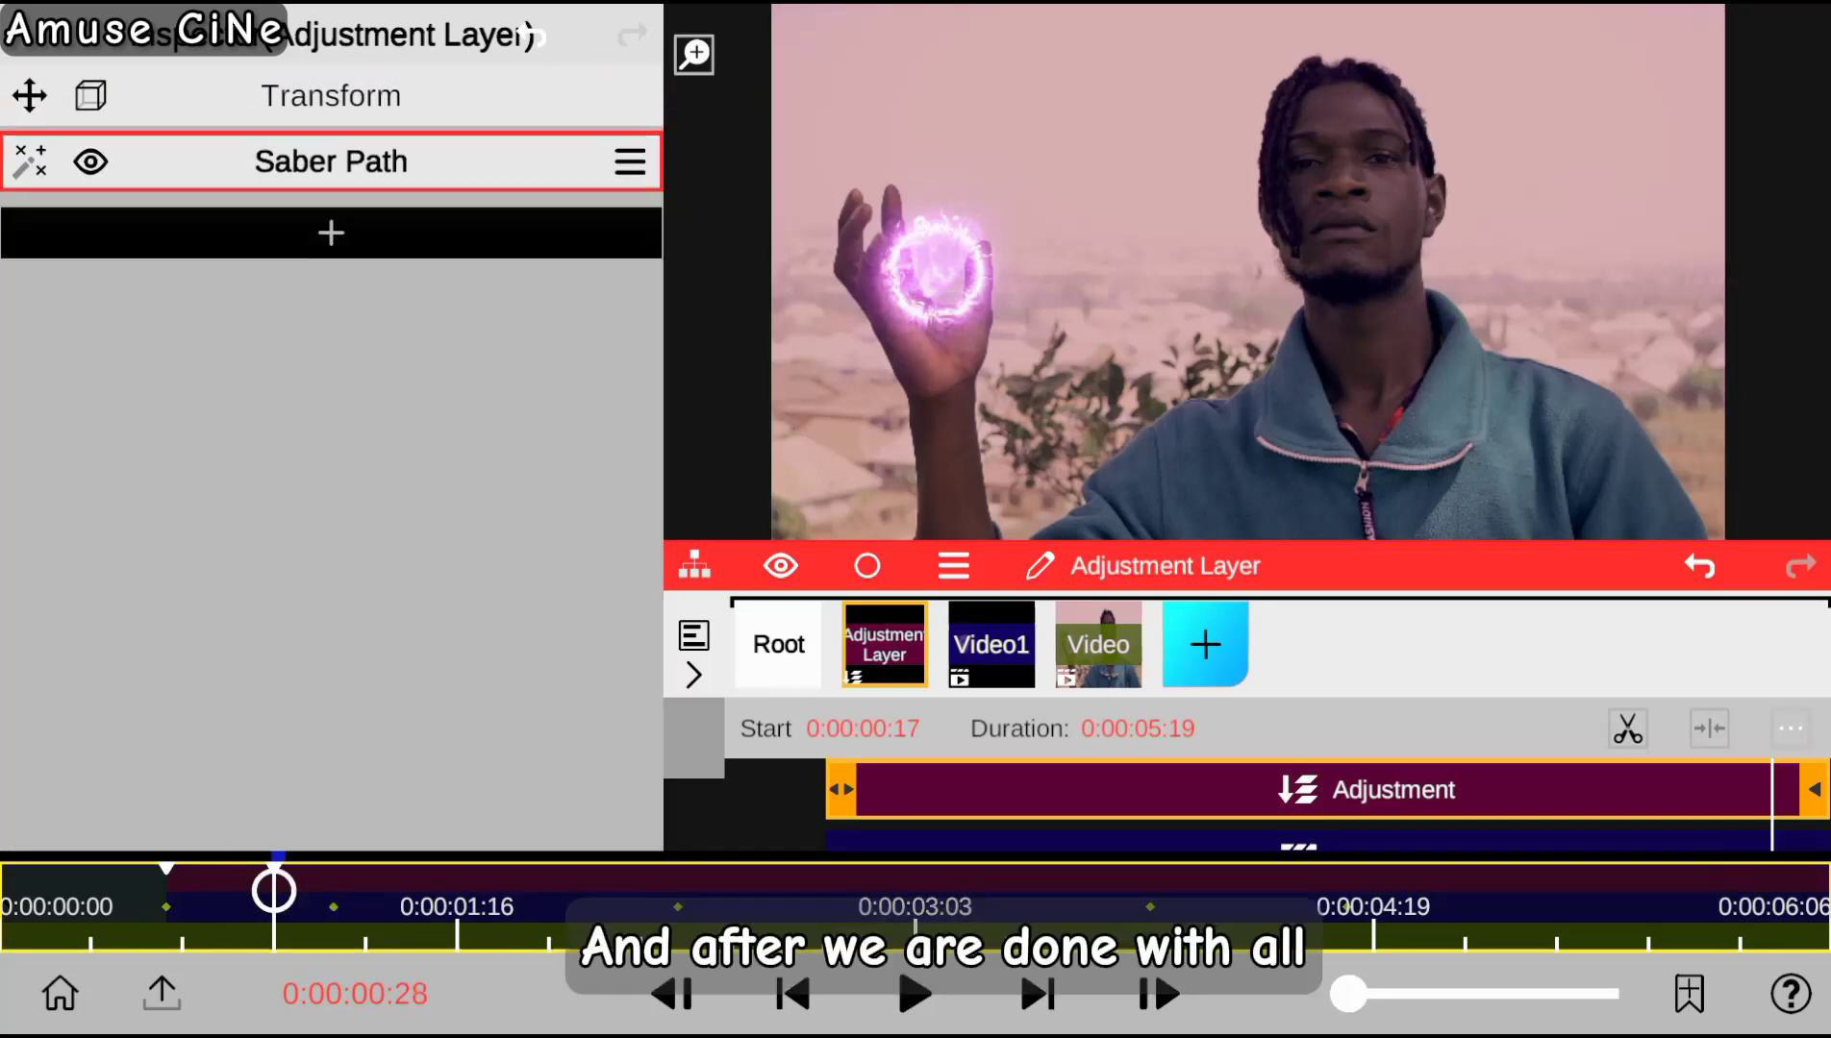
click(778, 993)
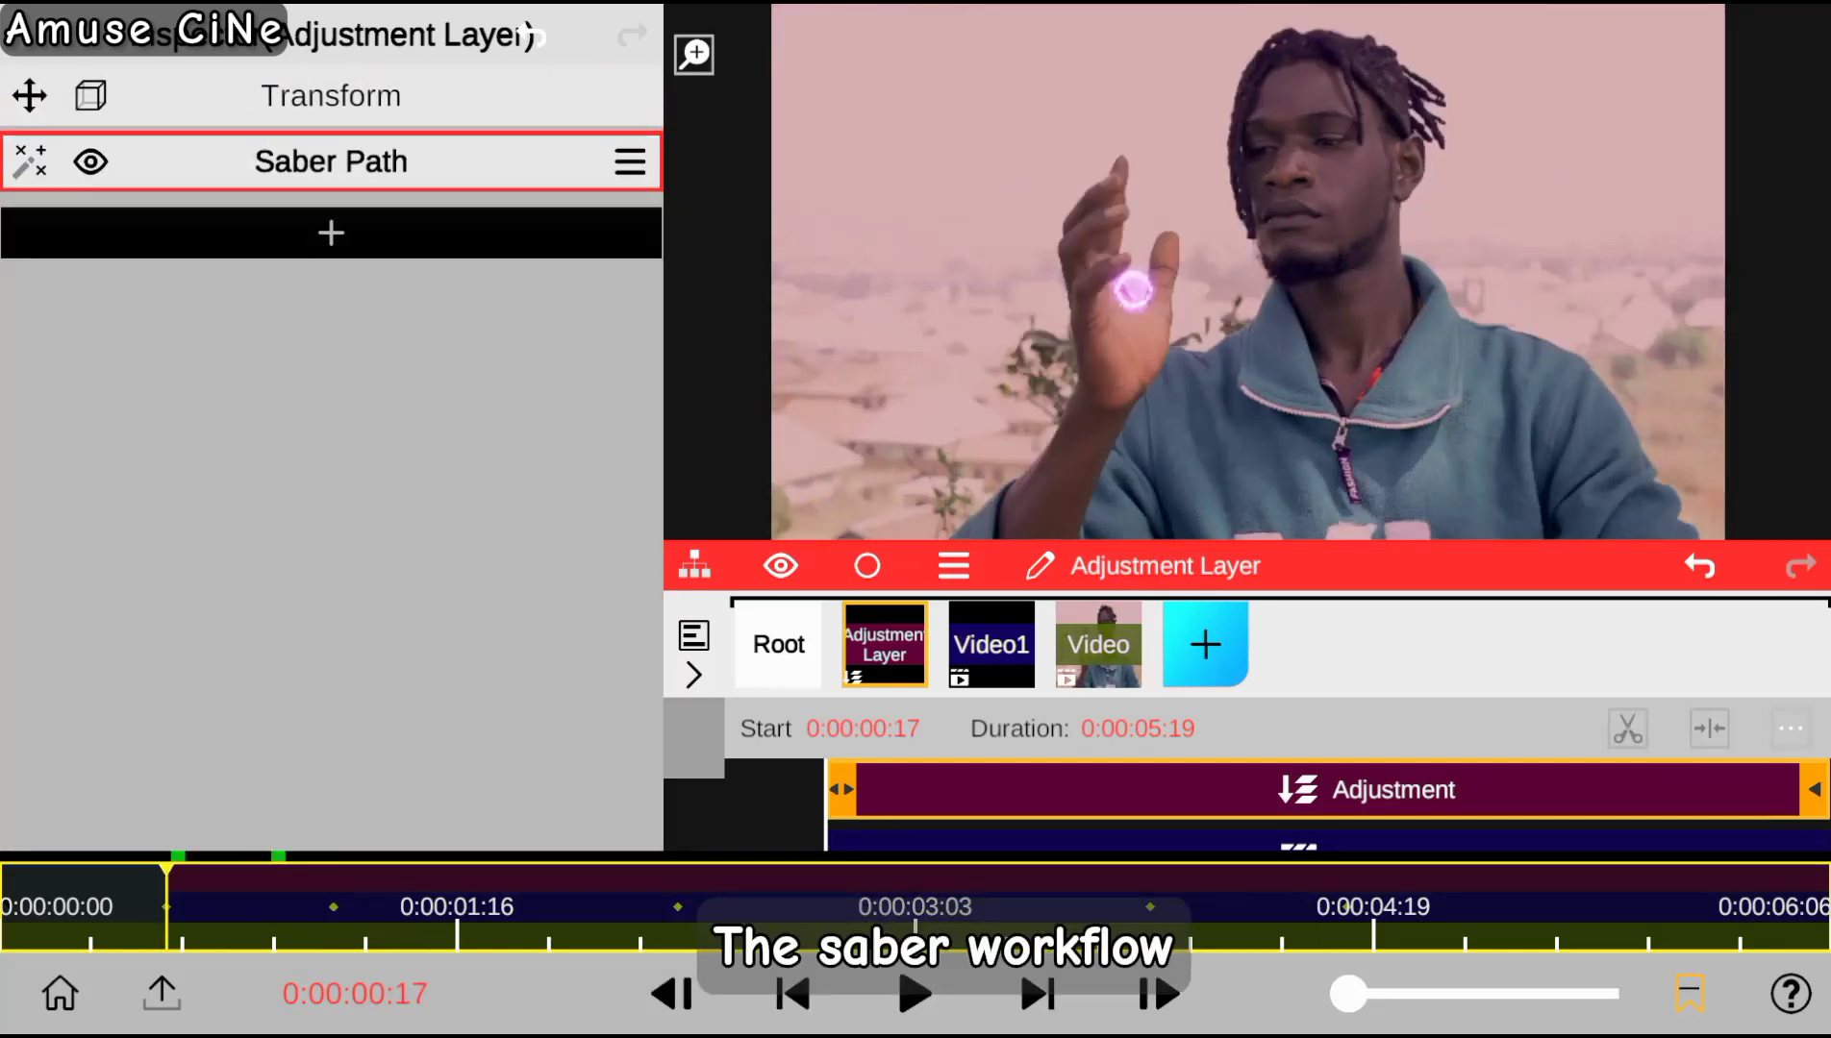
click(991, 644)
click(331, 437)
click(125, 270)
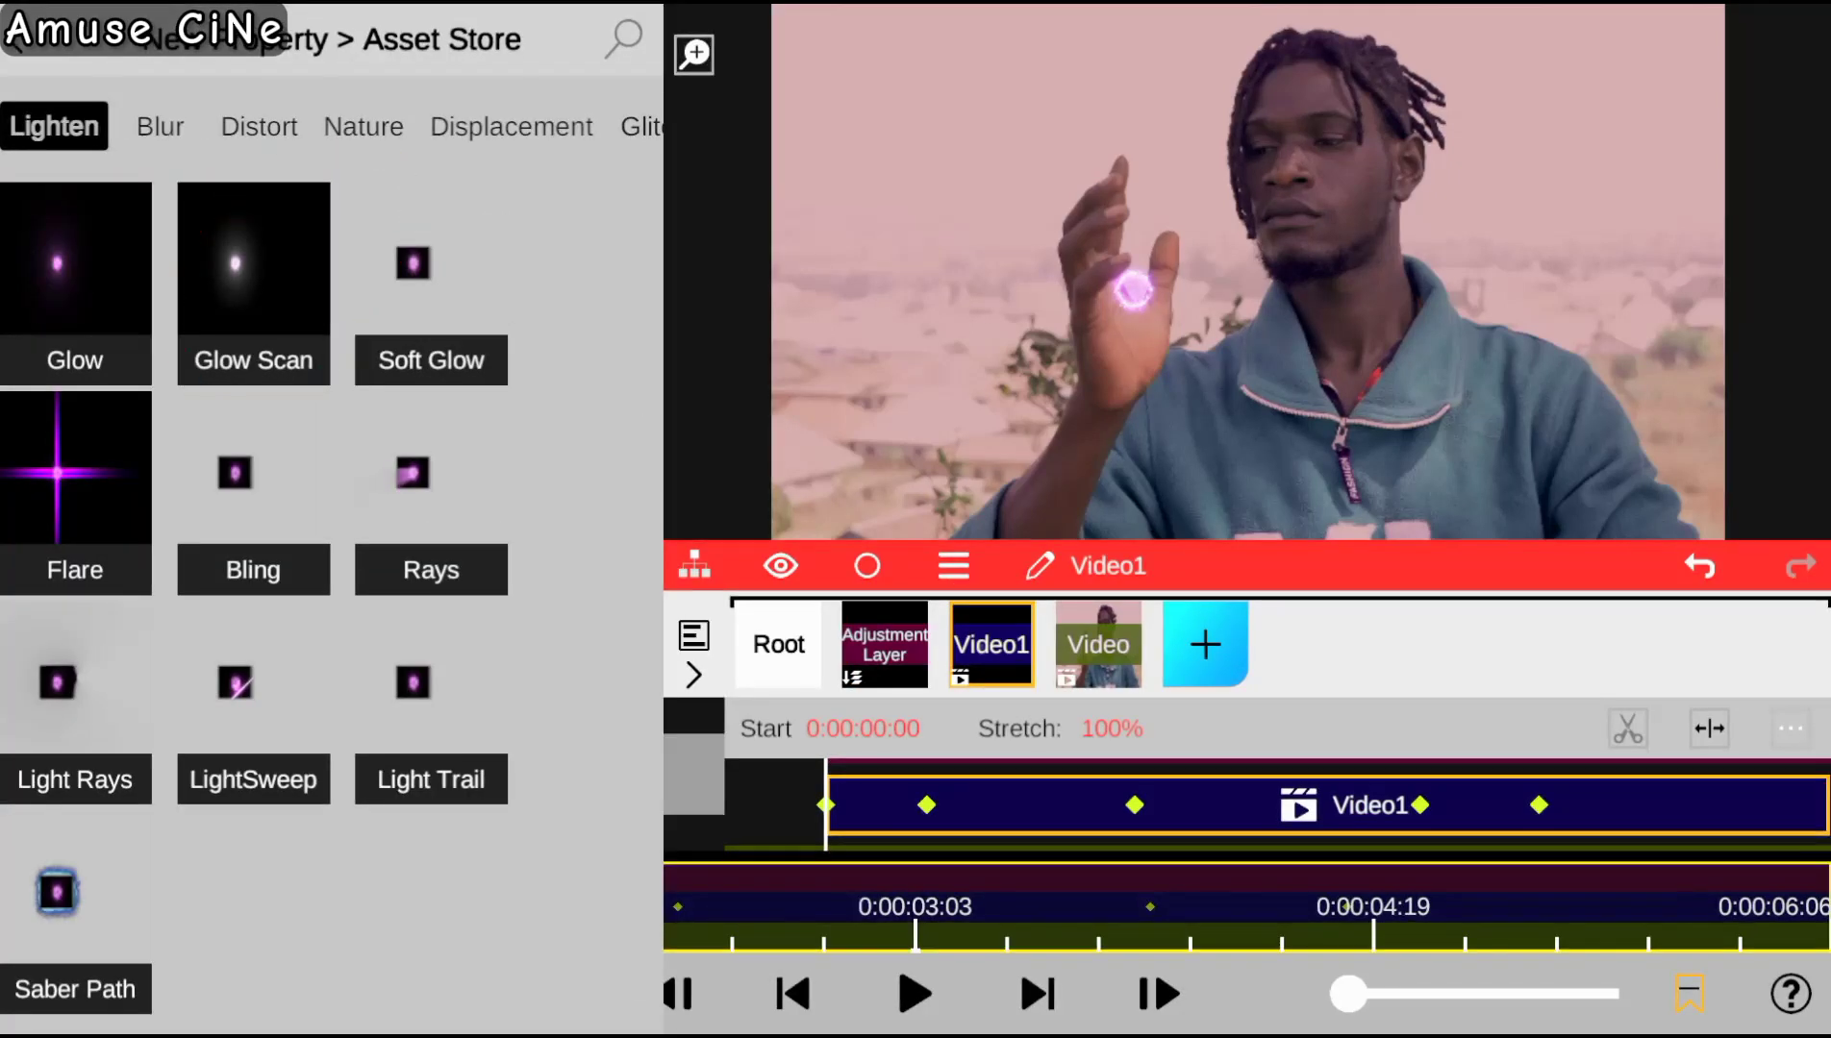
click(253, 288)
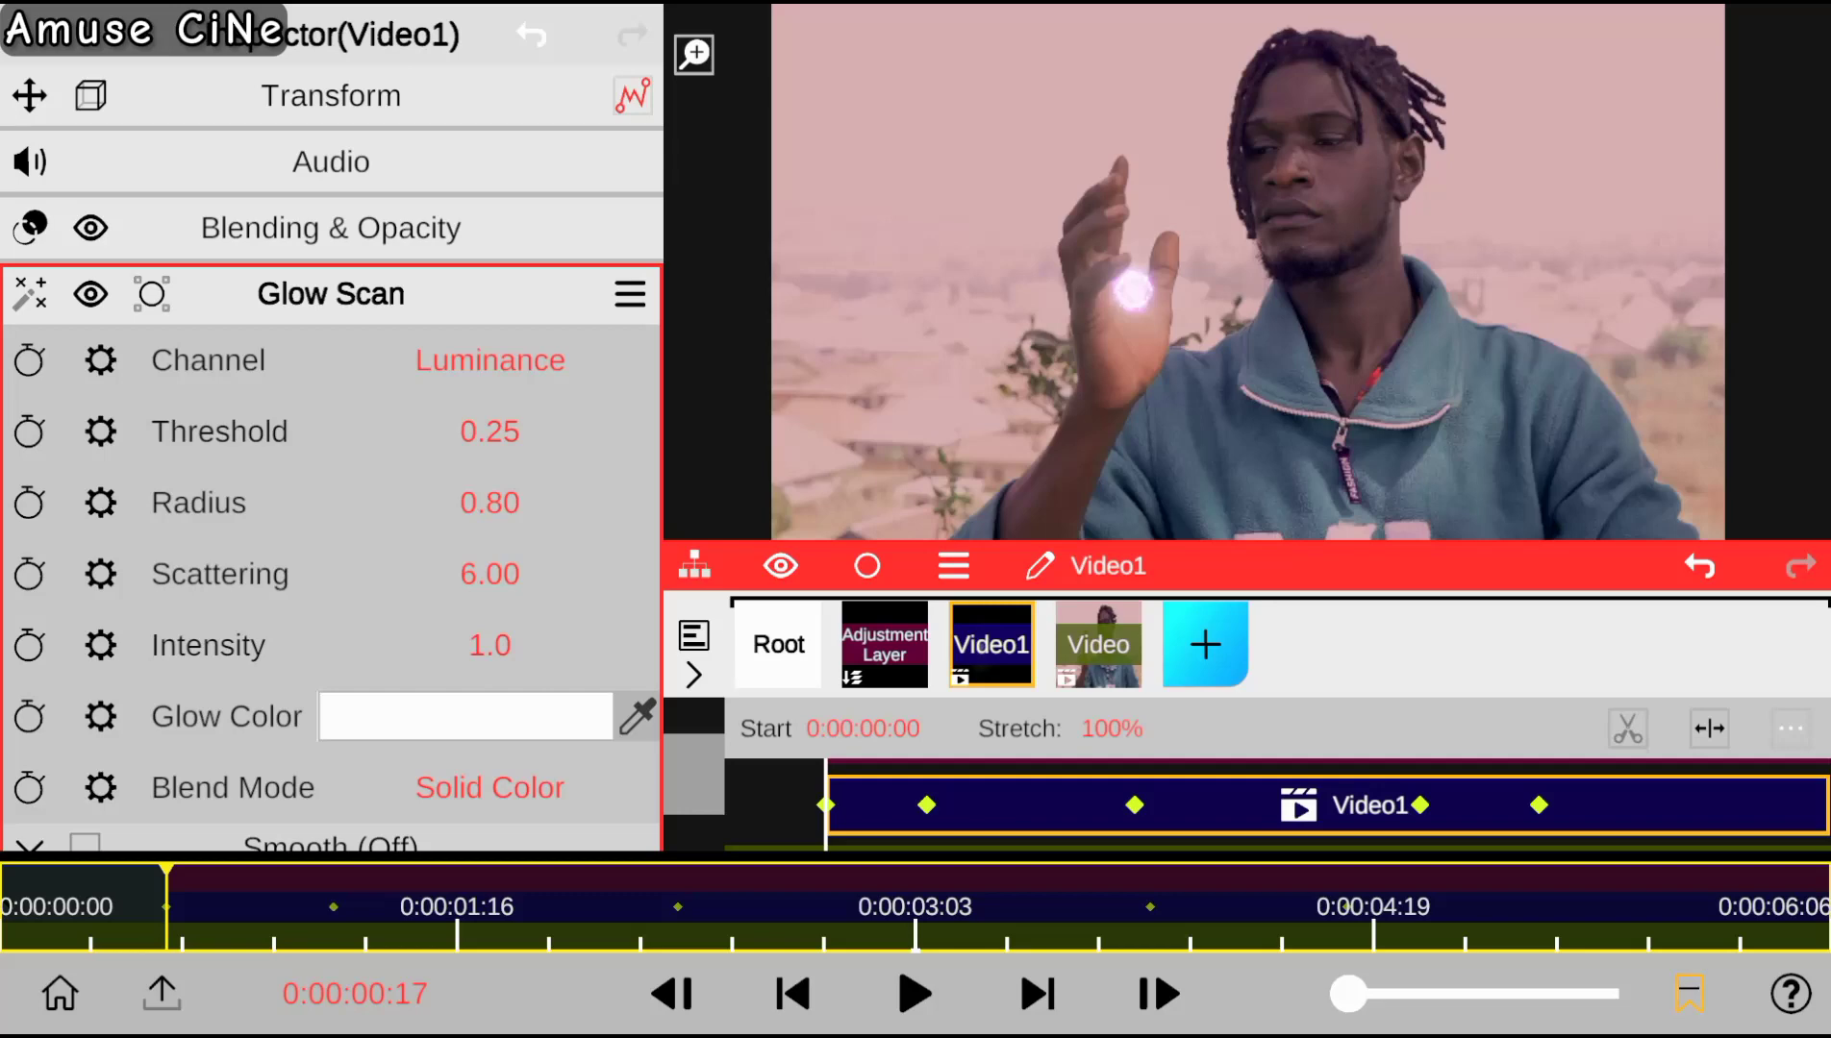
Set the Glow Scan glow colour to magenta (H 300, S 78, B 97).
click(379, 715)
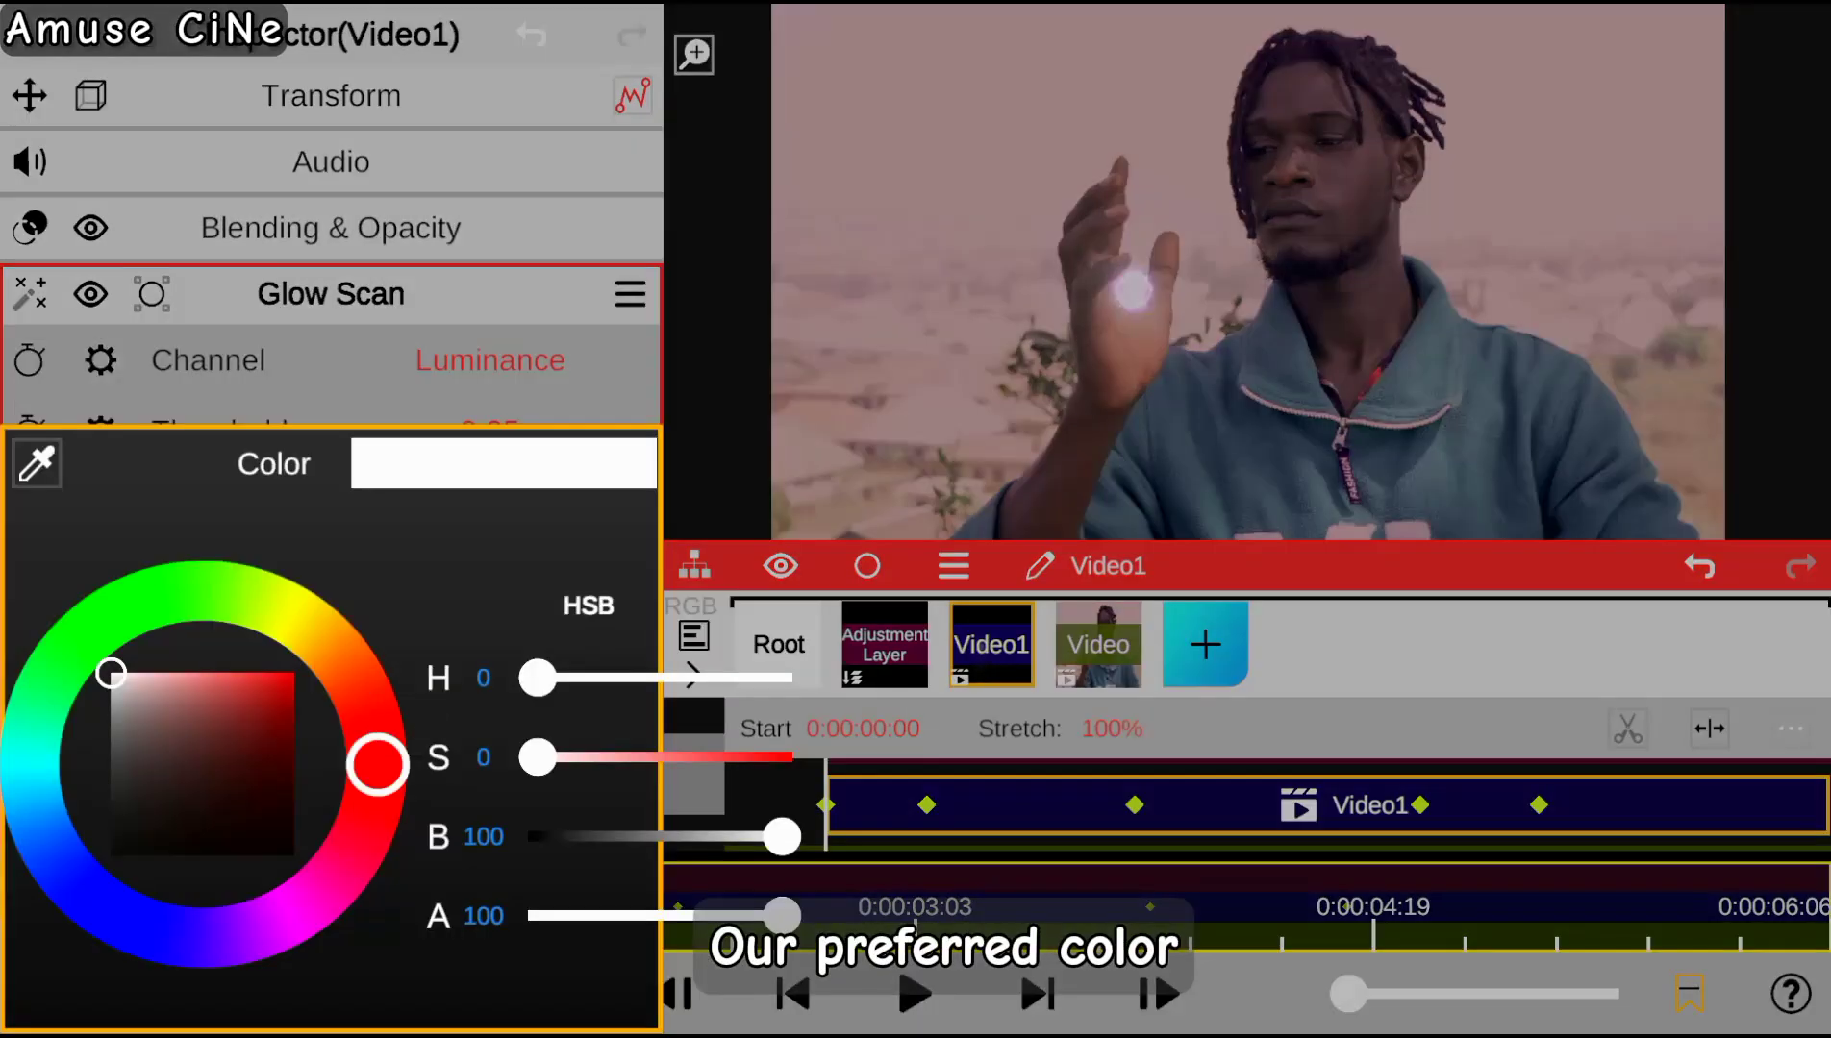
click(290, 915)
click(183, 673)
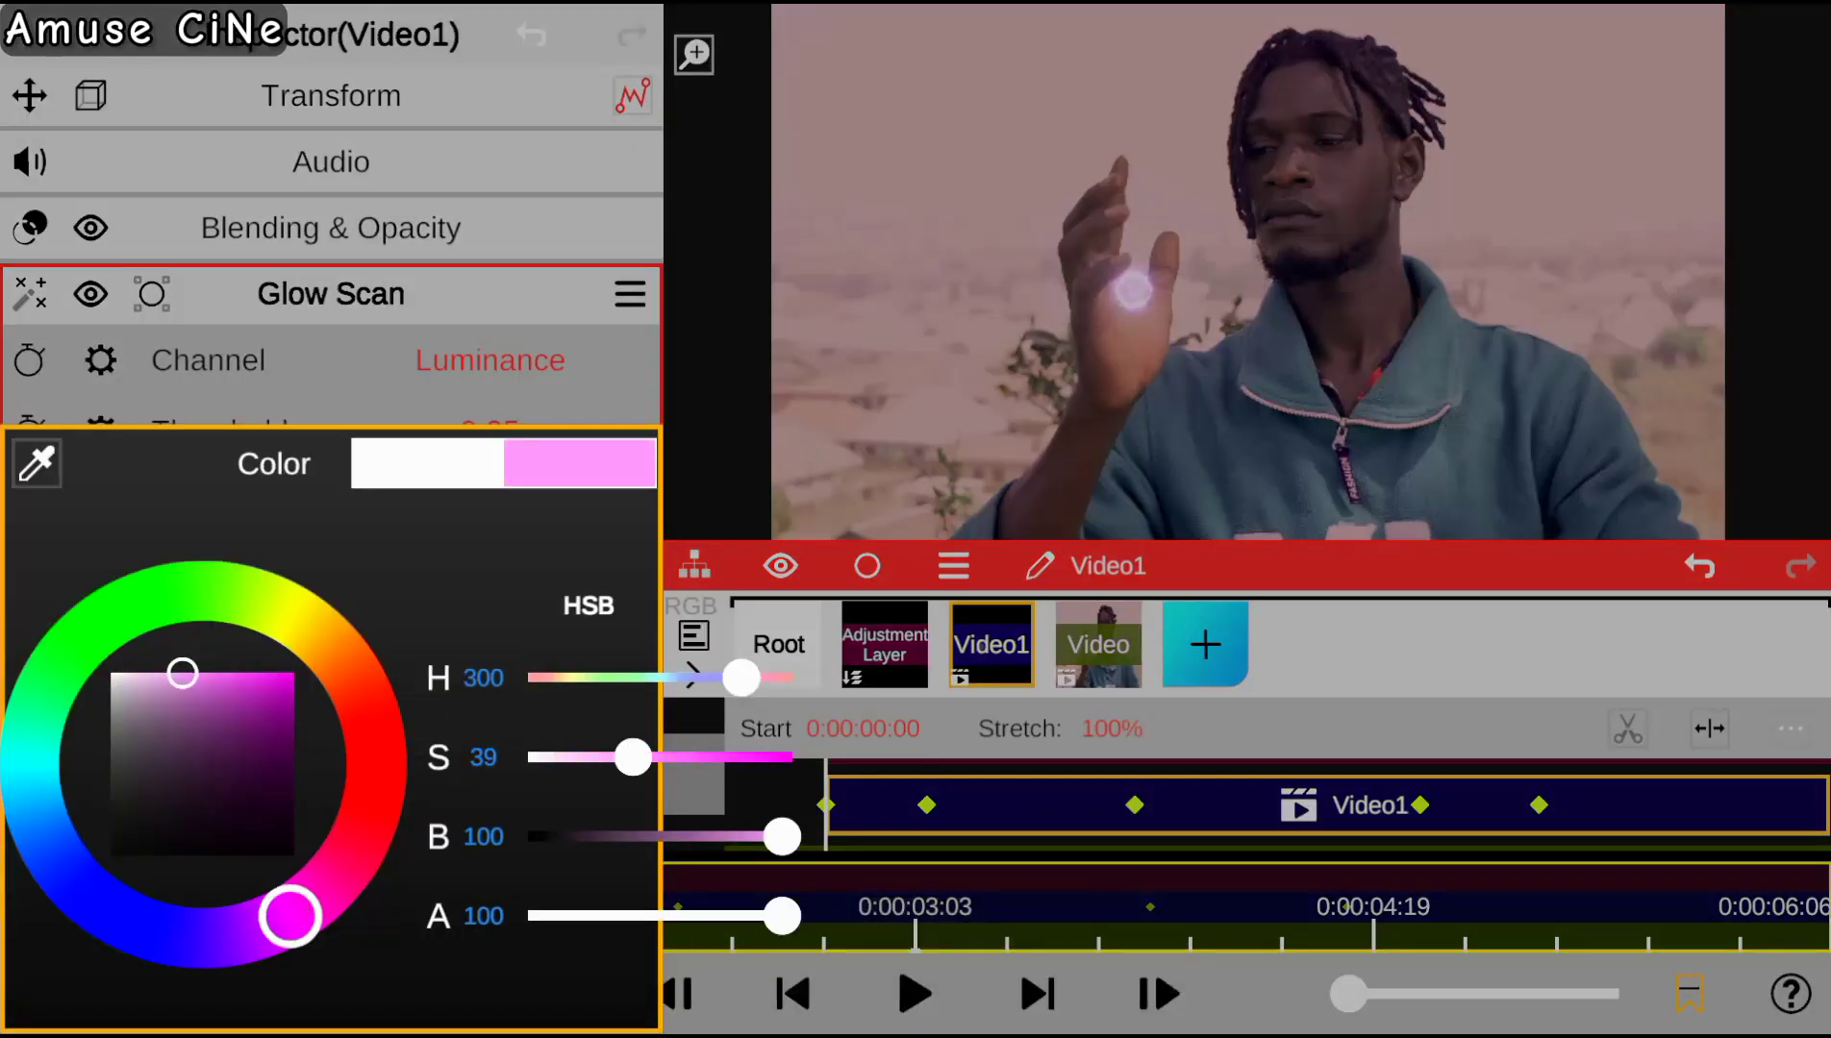
drag(183, 673, 254, 679)
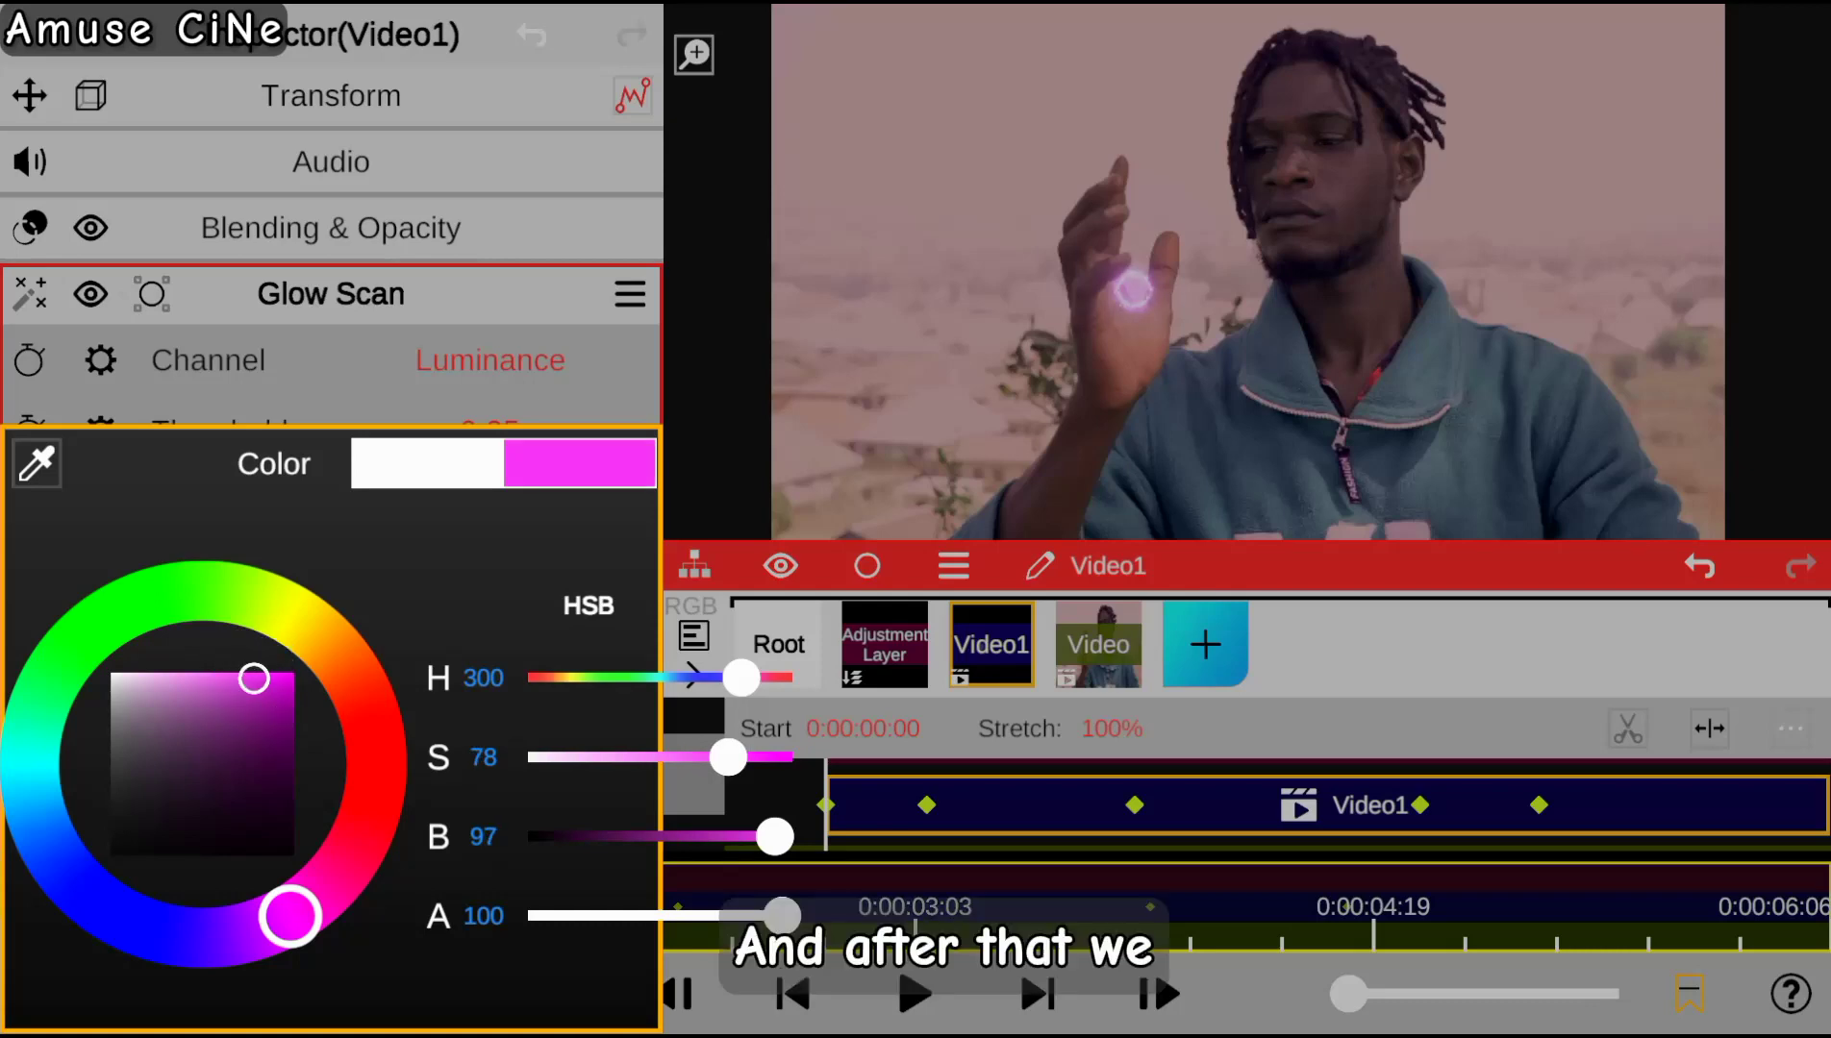
key(Escape)
scroll(332, 457, down, 1)
Keyframe Glow Scan Intensity, raising it to 1.9 and then 2.5 at 0:00:02:07.
click(29, 601)
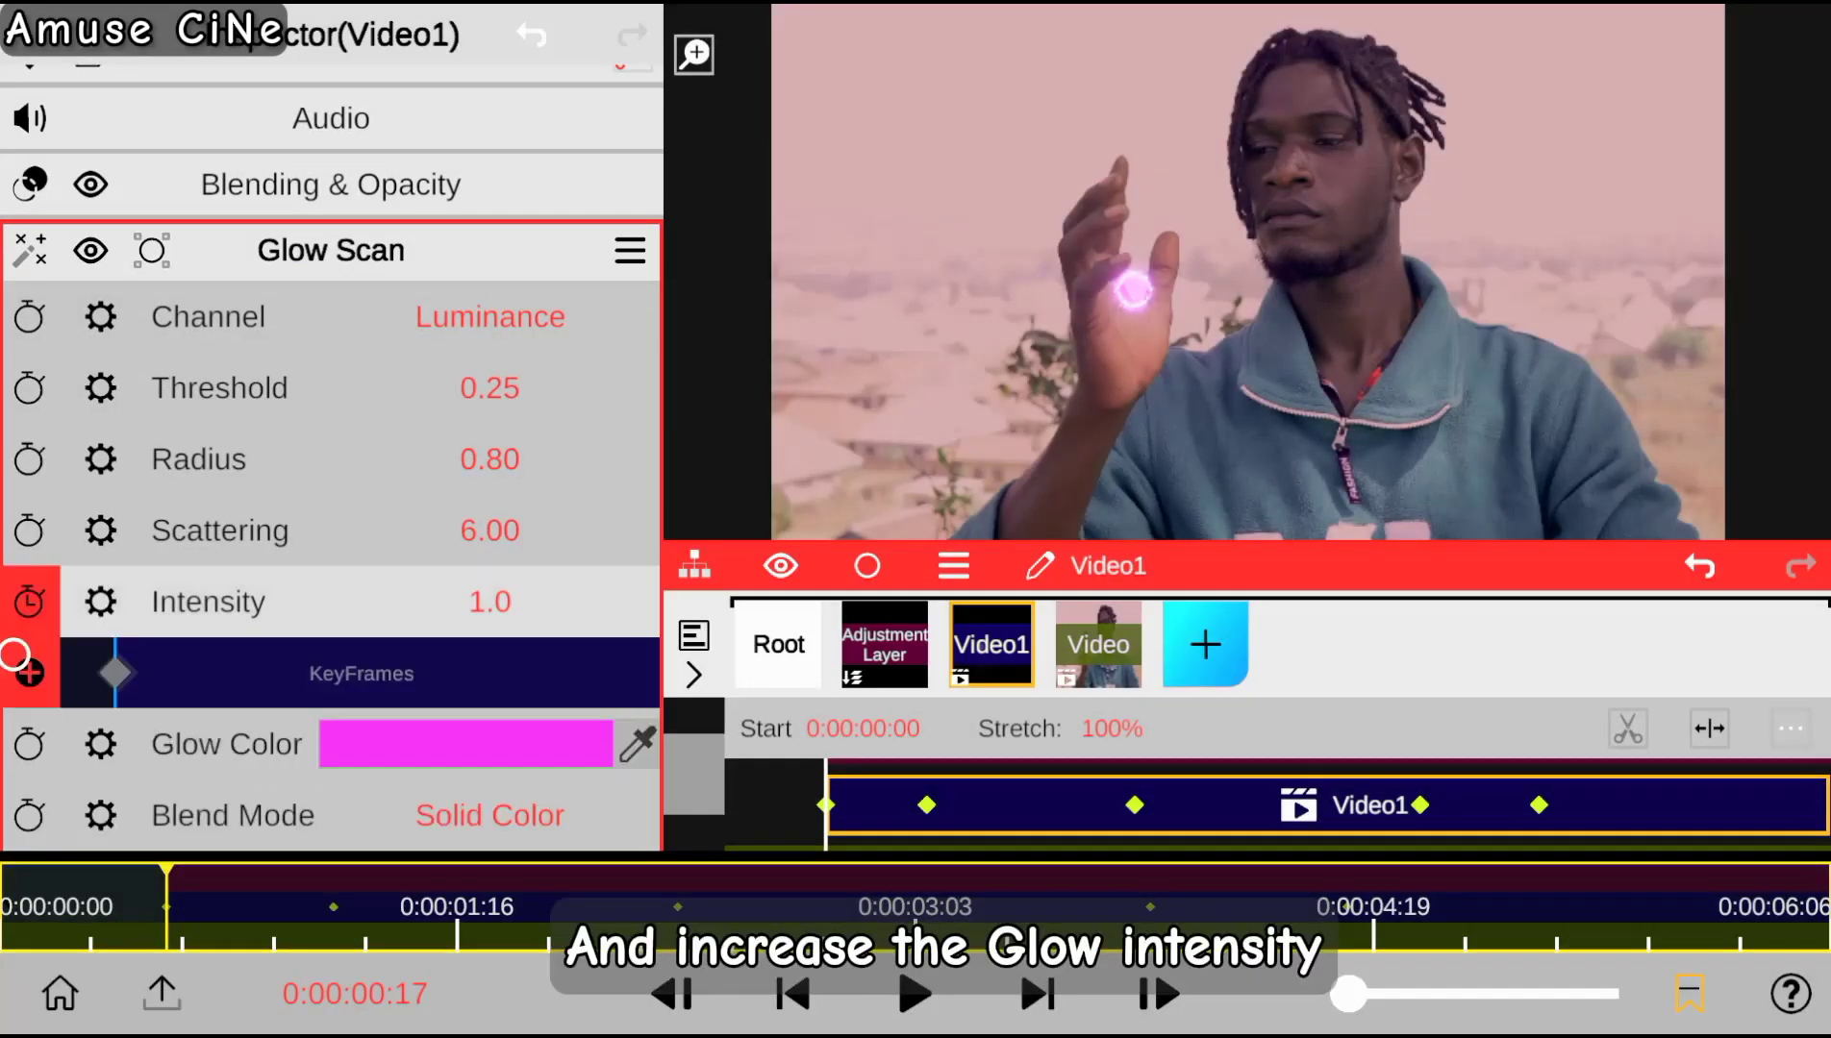
click(320, 904)
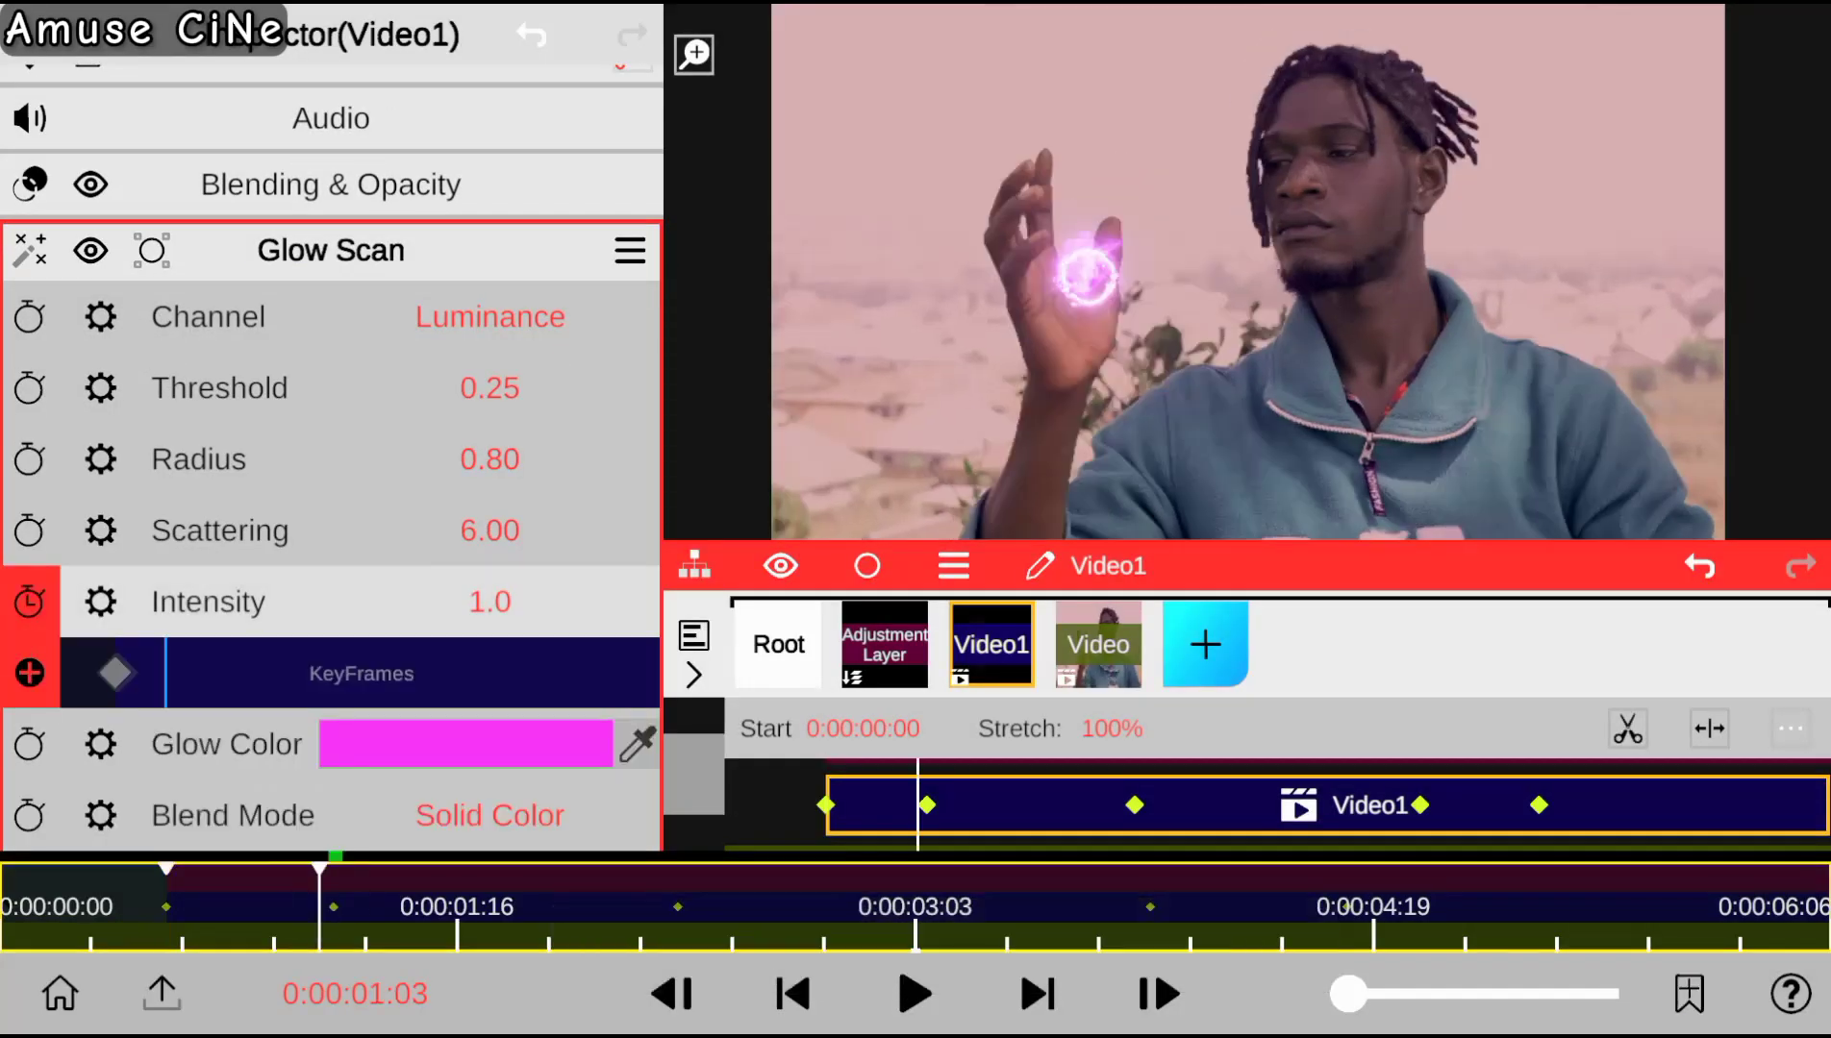
drag(489, 602, 491, 483)
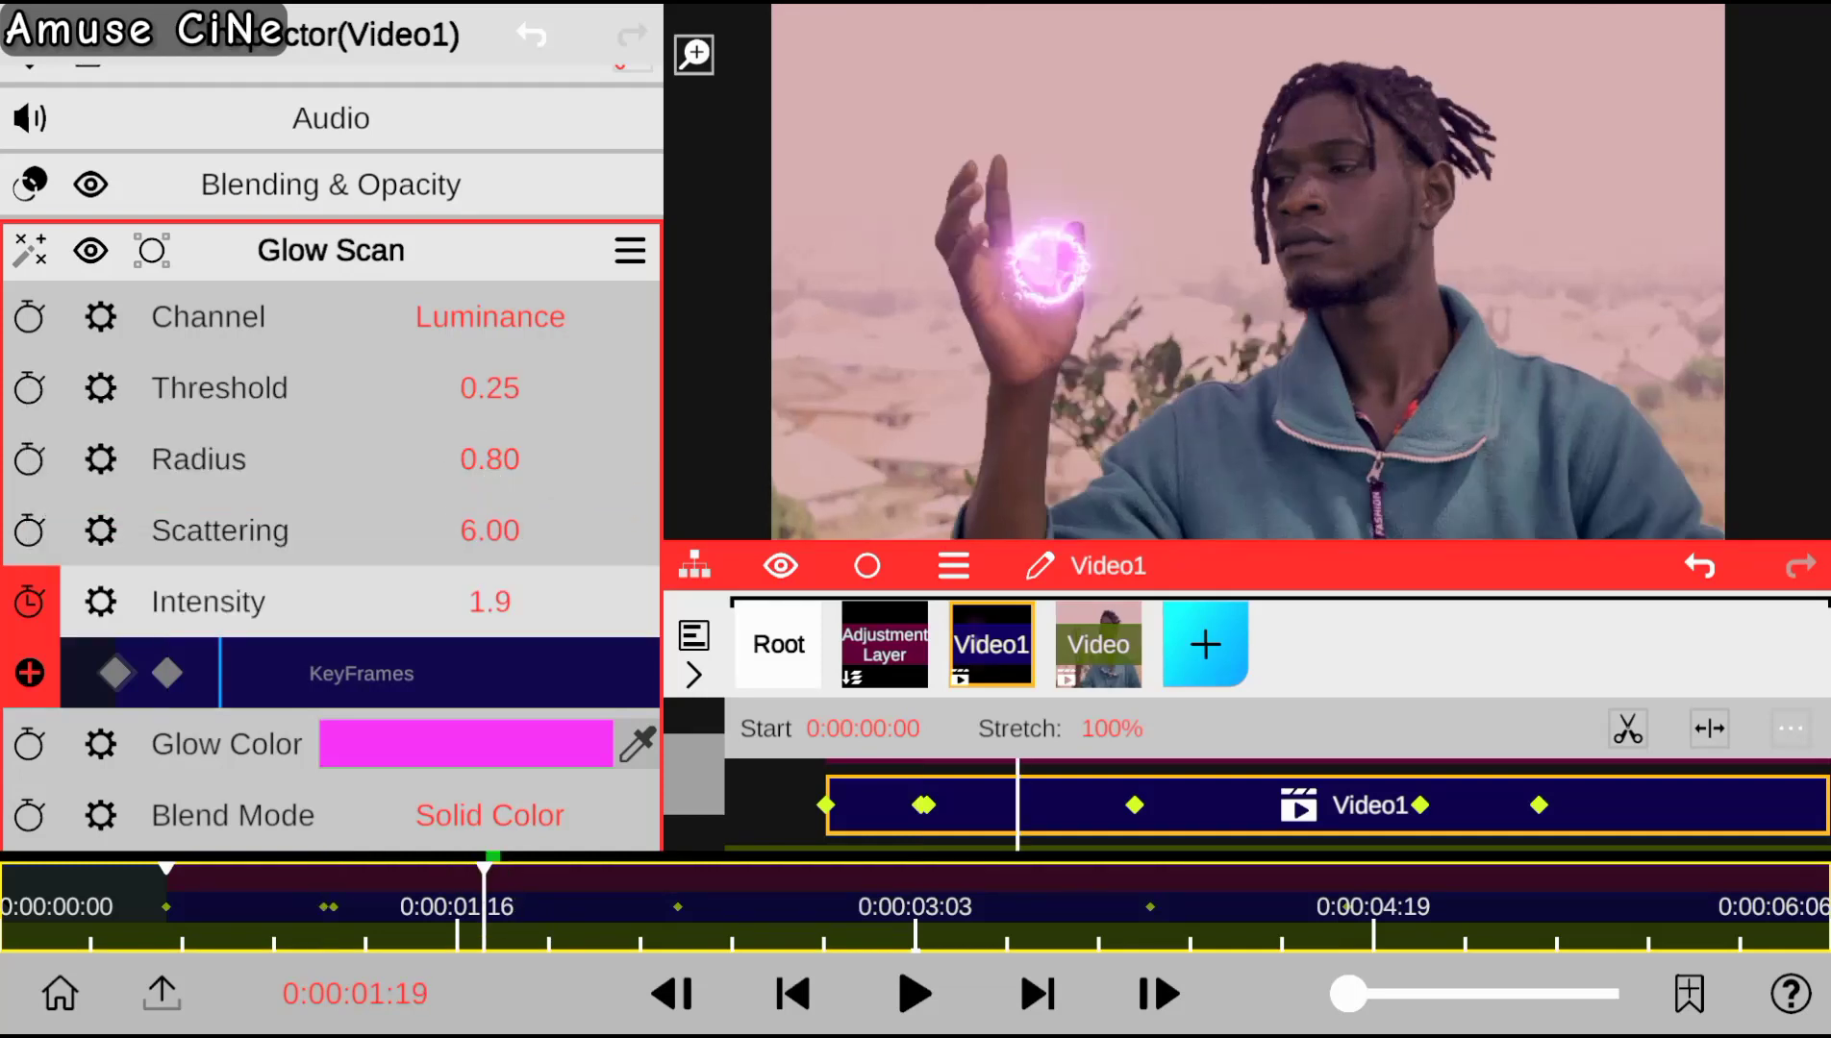
click(661, 904)
mouse_move(490, 602)
mouse_down()
mouse_move(484, 542)
mouse_move(489, 573)
mouse_up()
click(1127, 904)
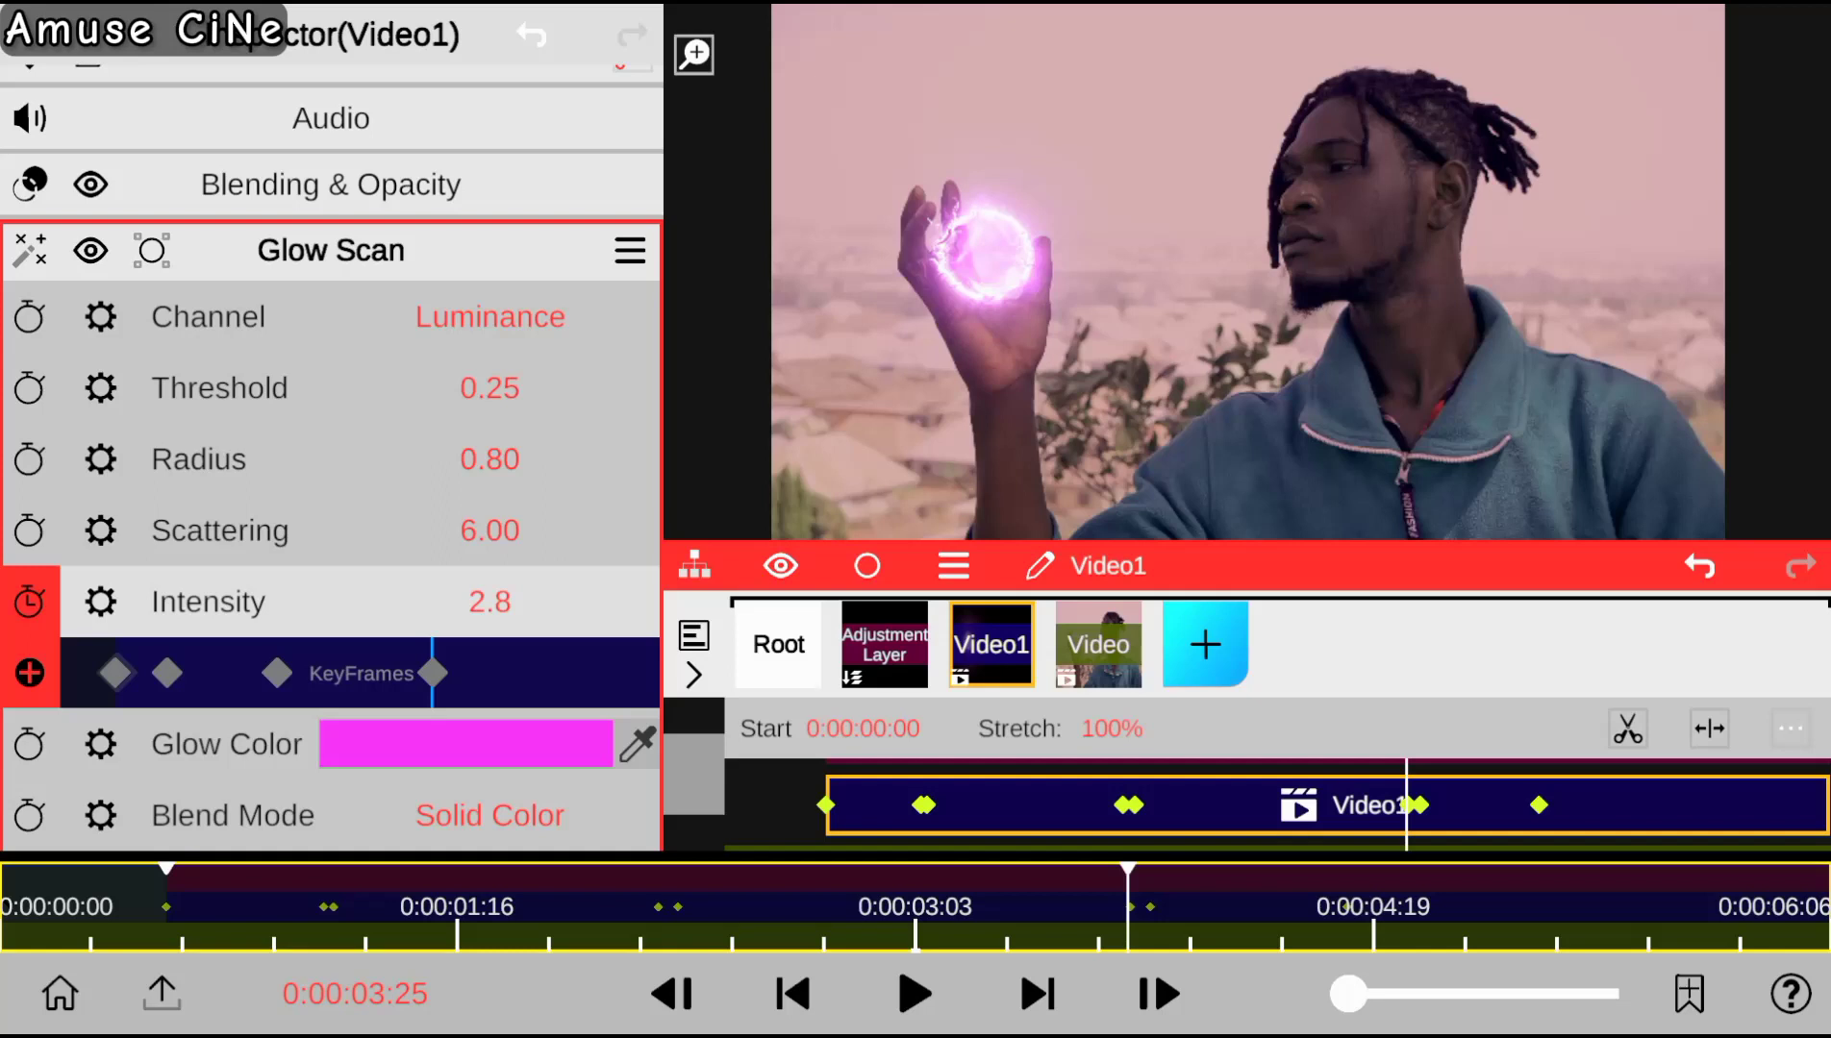
Keyframe the Threshold, rising from 0.25 at 0:00:02:25 to 0.40 at later frames.
click(220, 385)
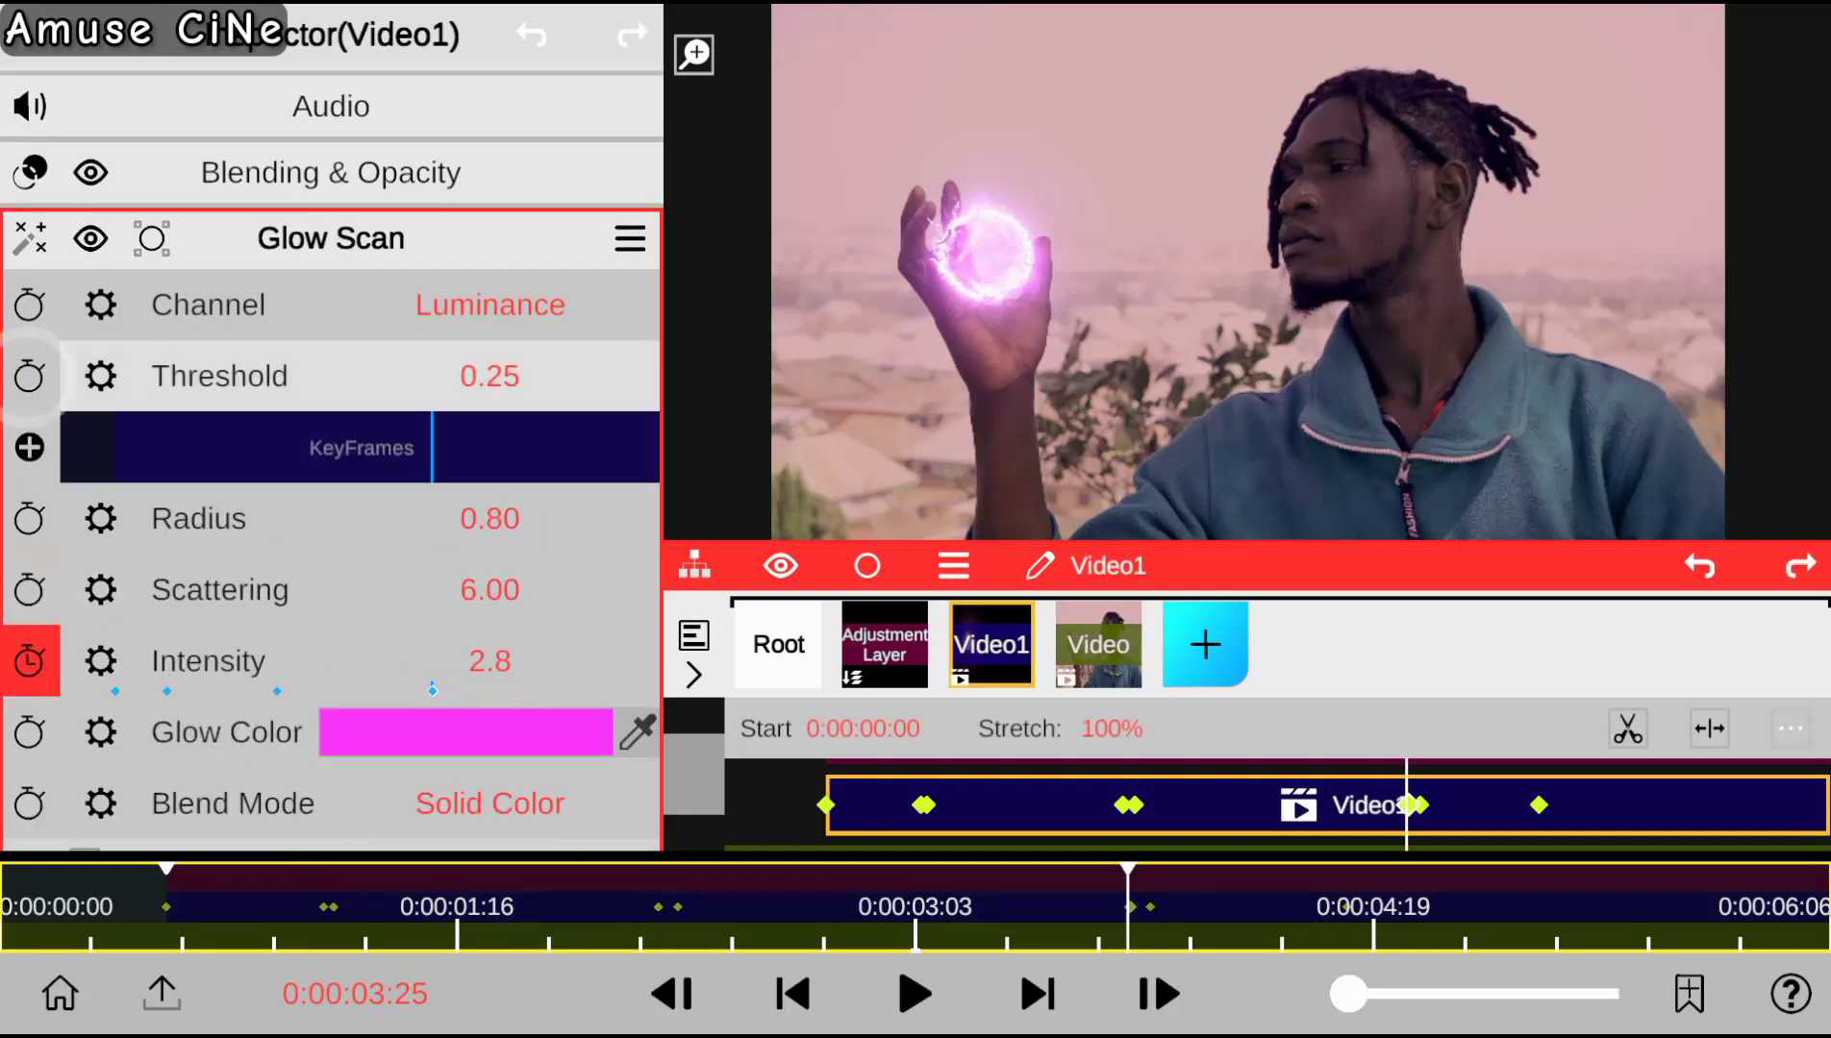
click(30, 447)
drag(433, 447, 317, 447)
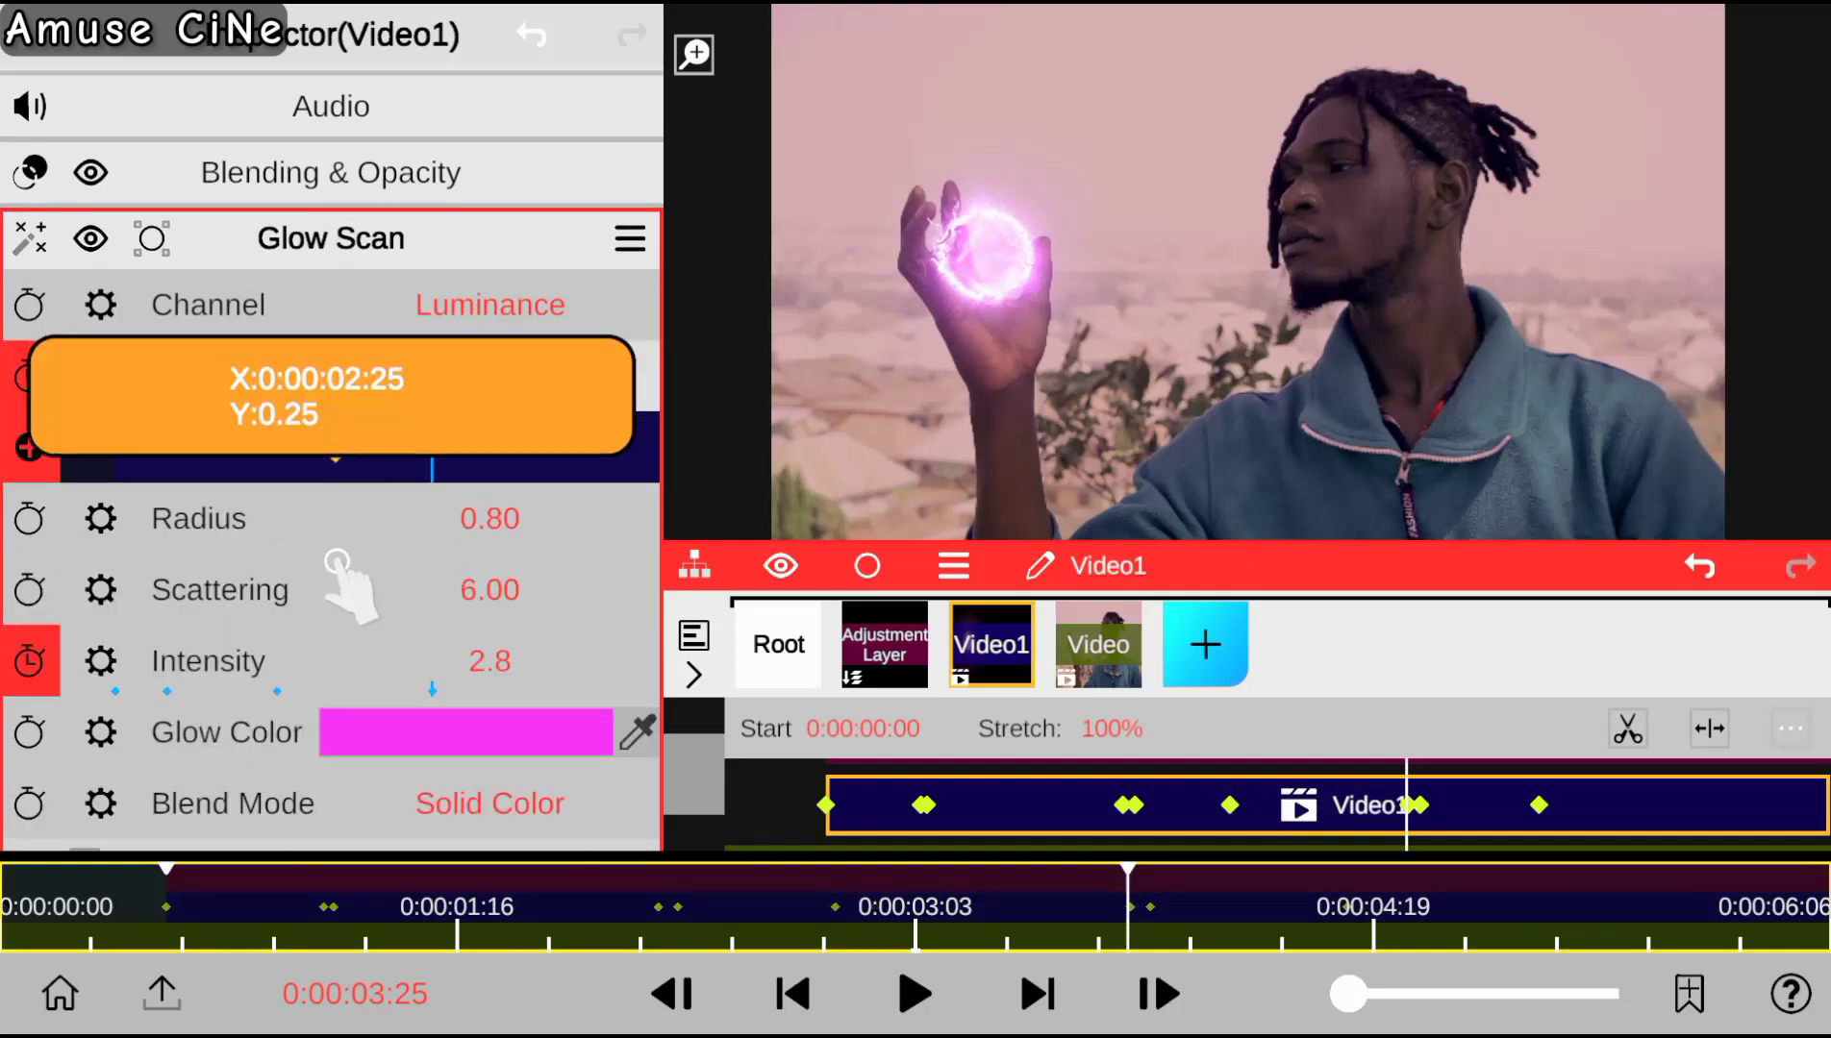
drag(489, 376, 489, 337)
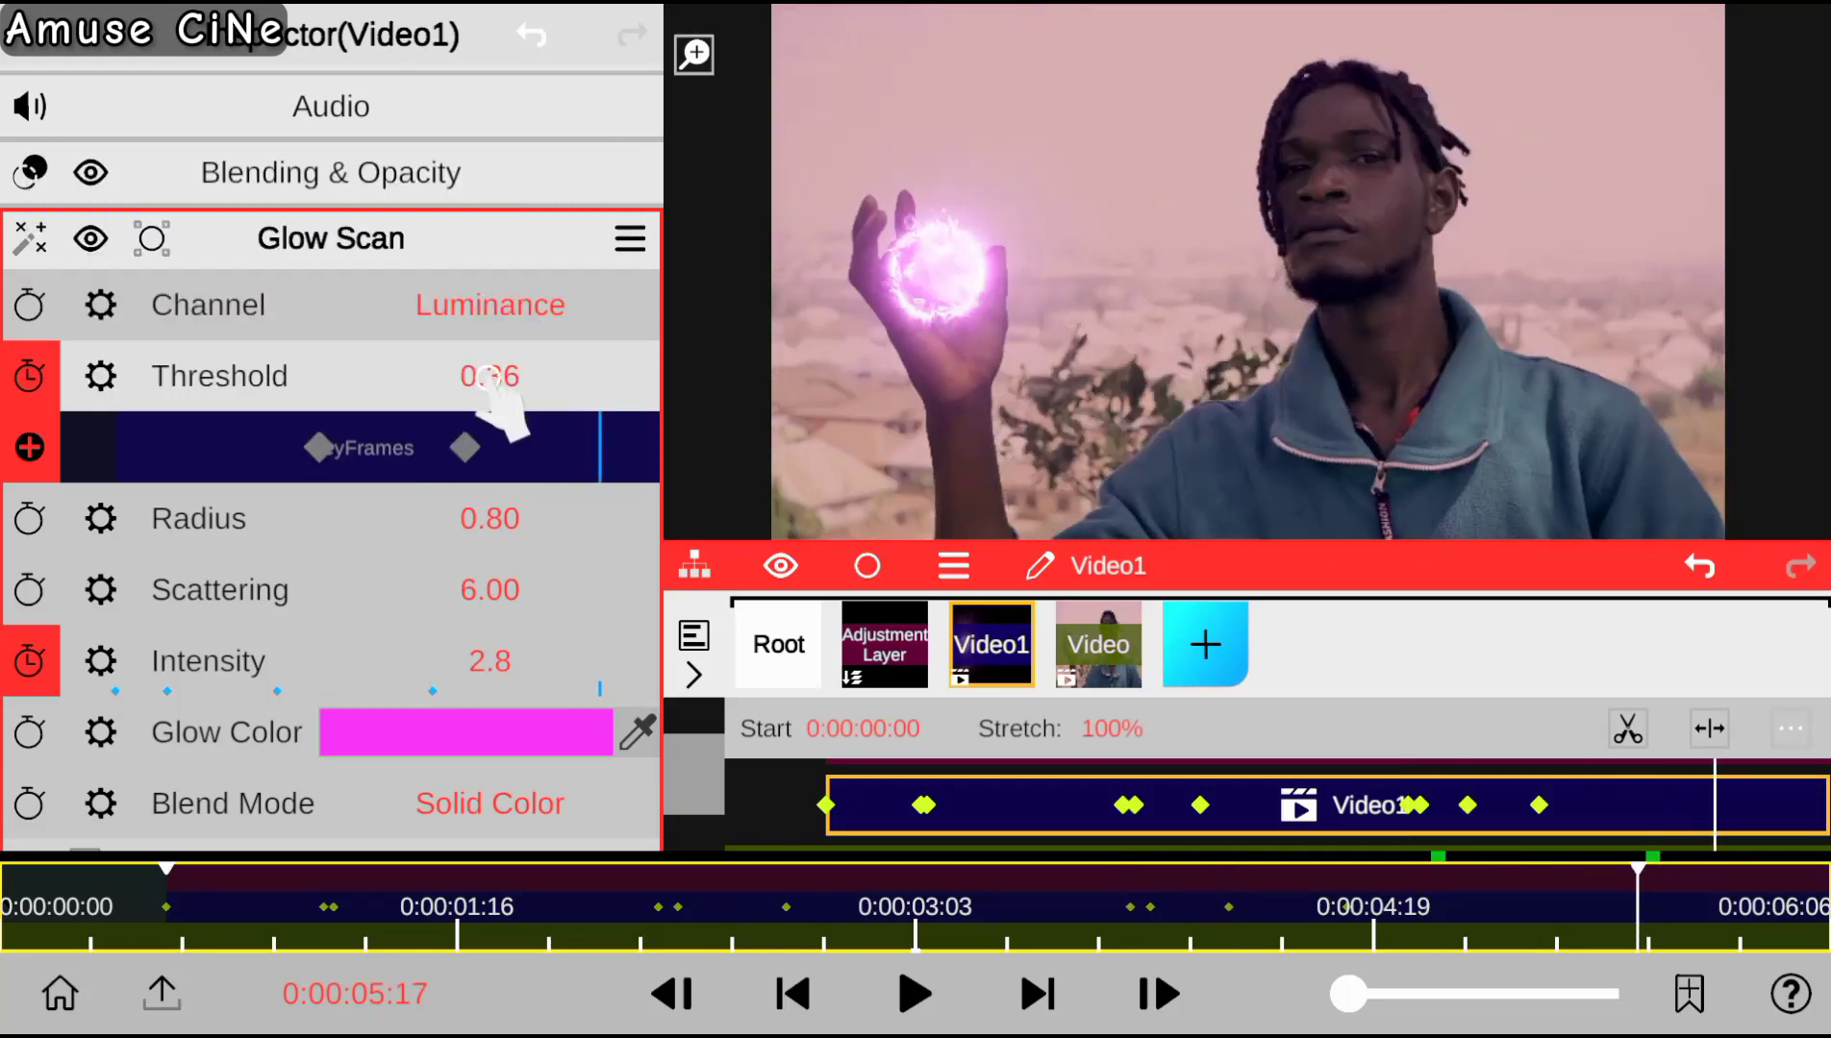
drag(510, 409, 492, 380)
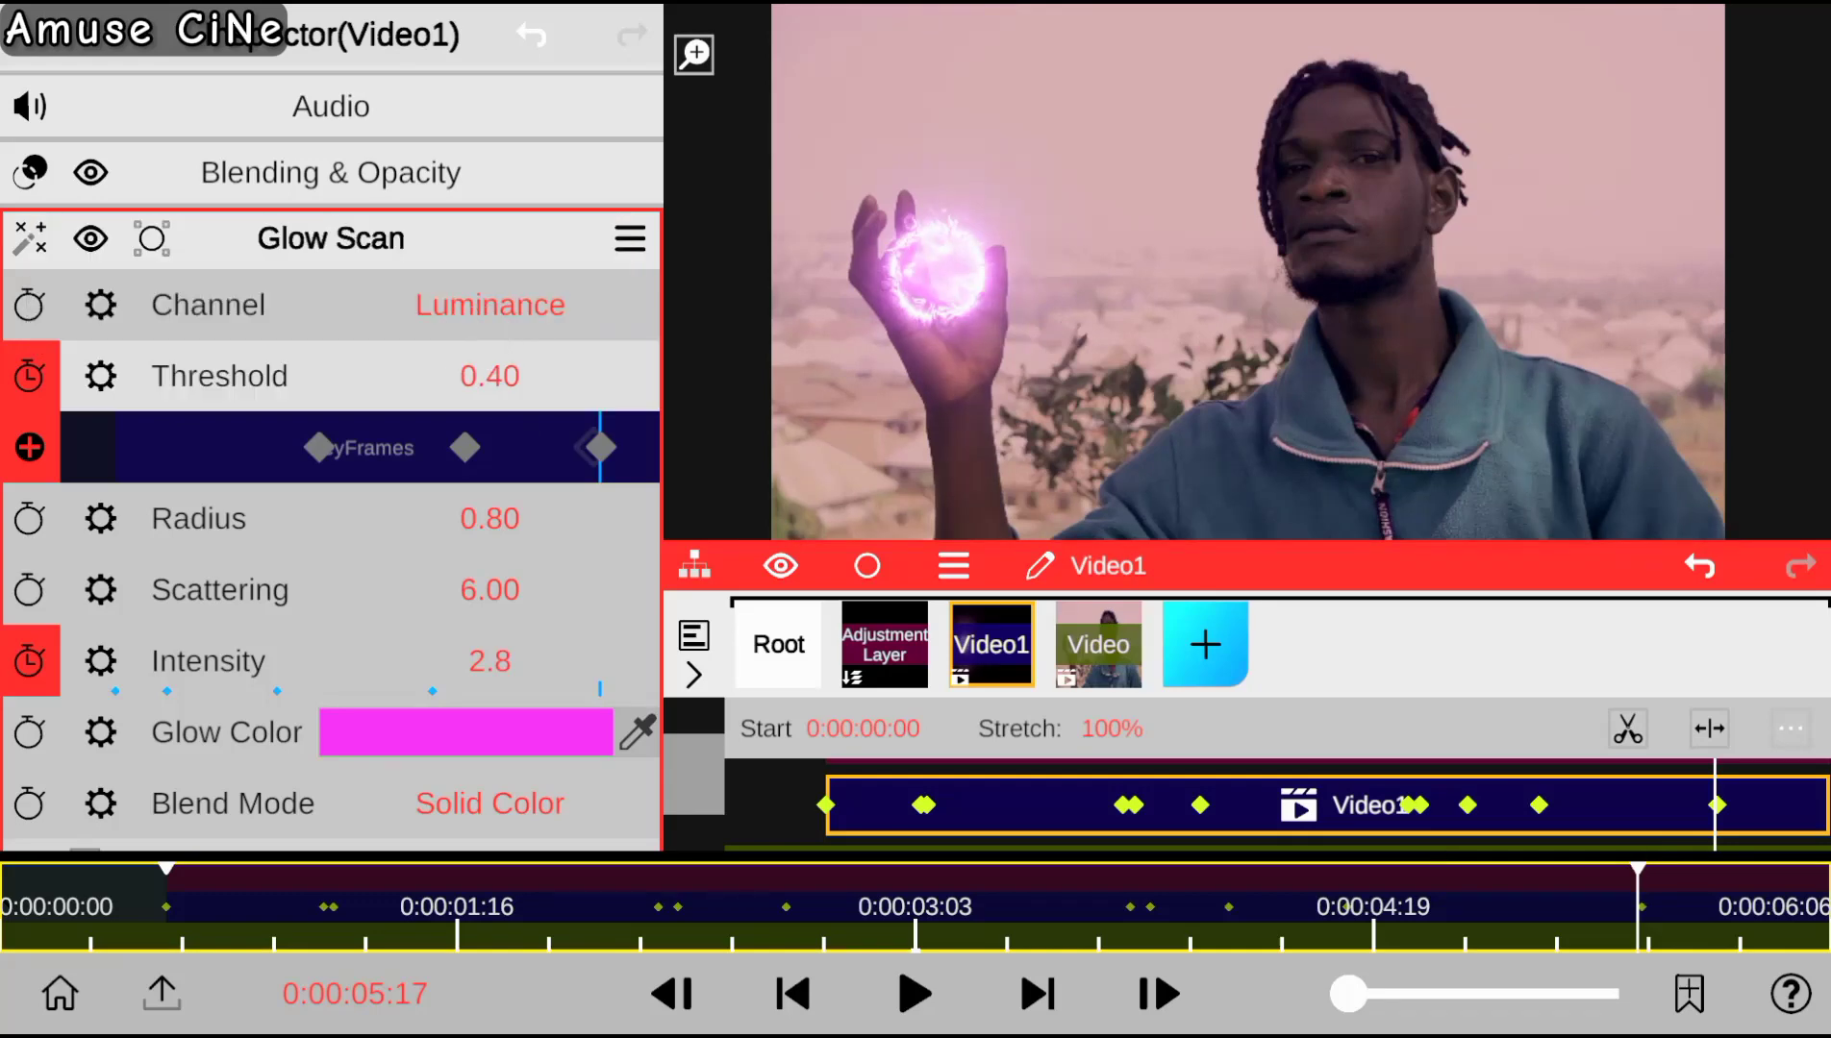
click(332, 238)
drag(246, 890, 166, 891)
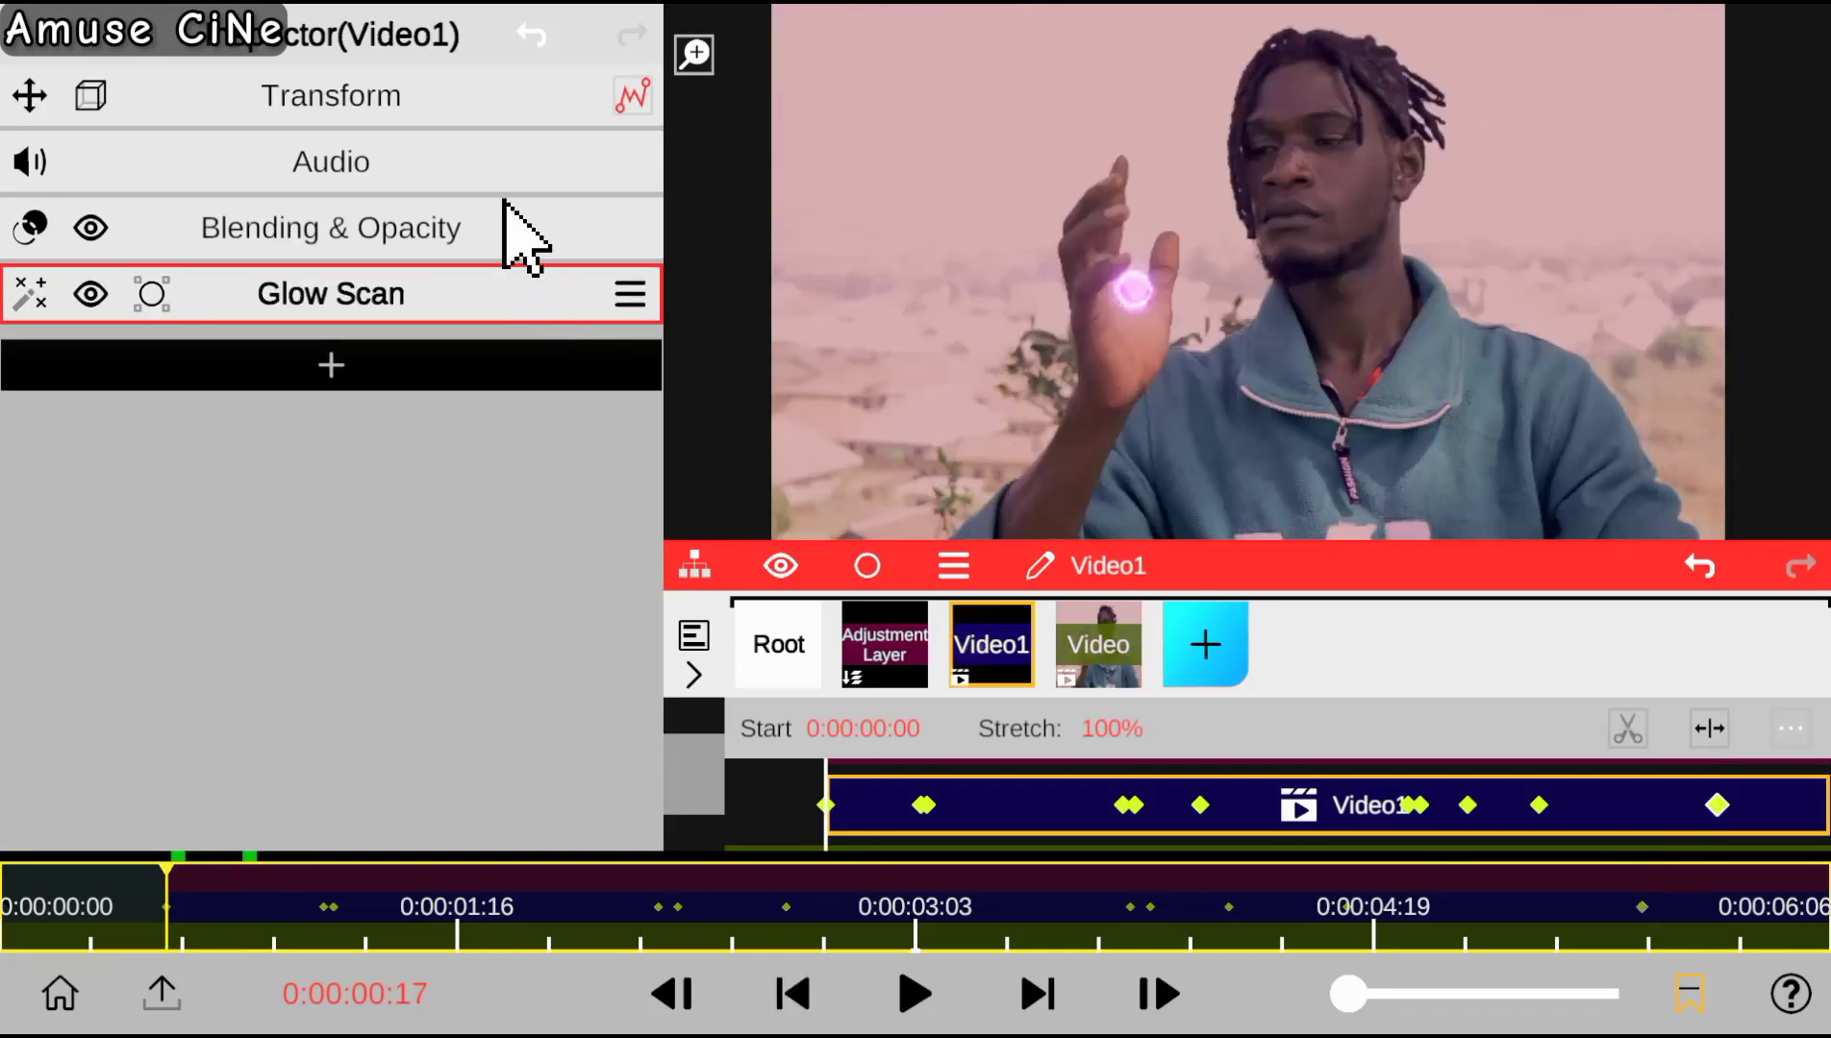
Keyframe Video1's opacity from 0.00 at 0:00:00:17 to 1.00 at 0:00:00:24.
click(437, 86)
click(351, 635)
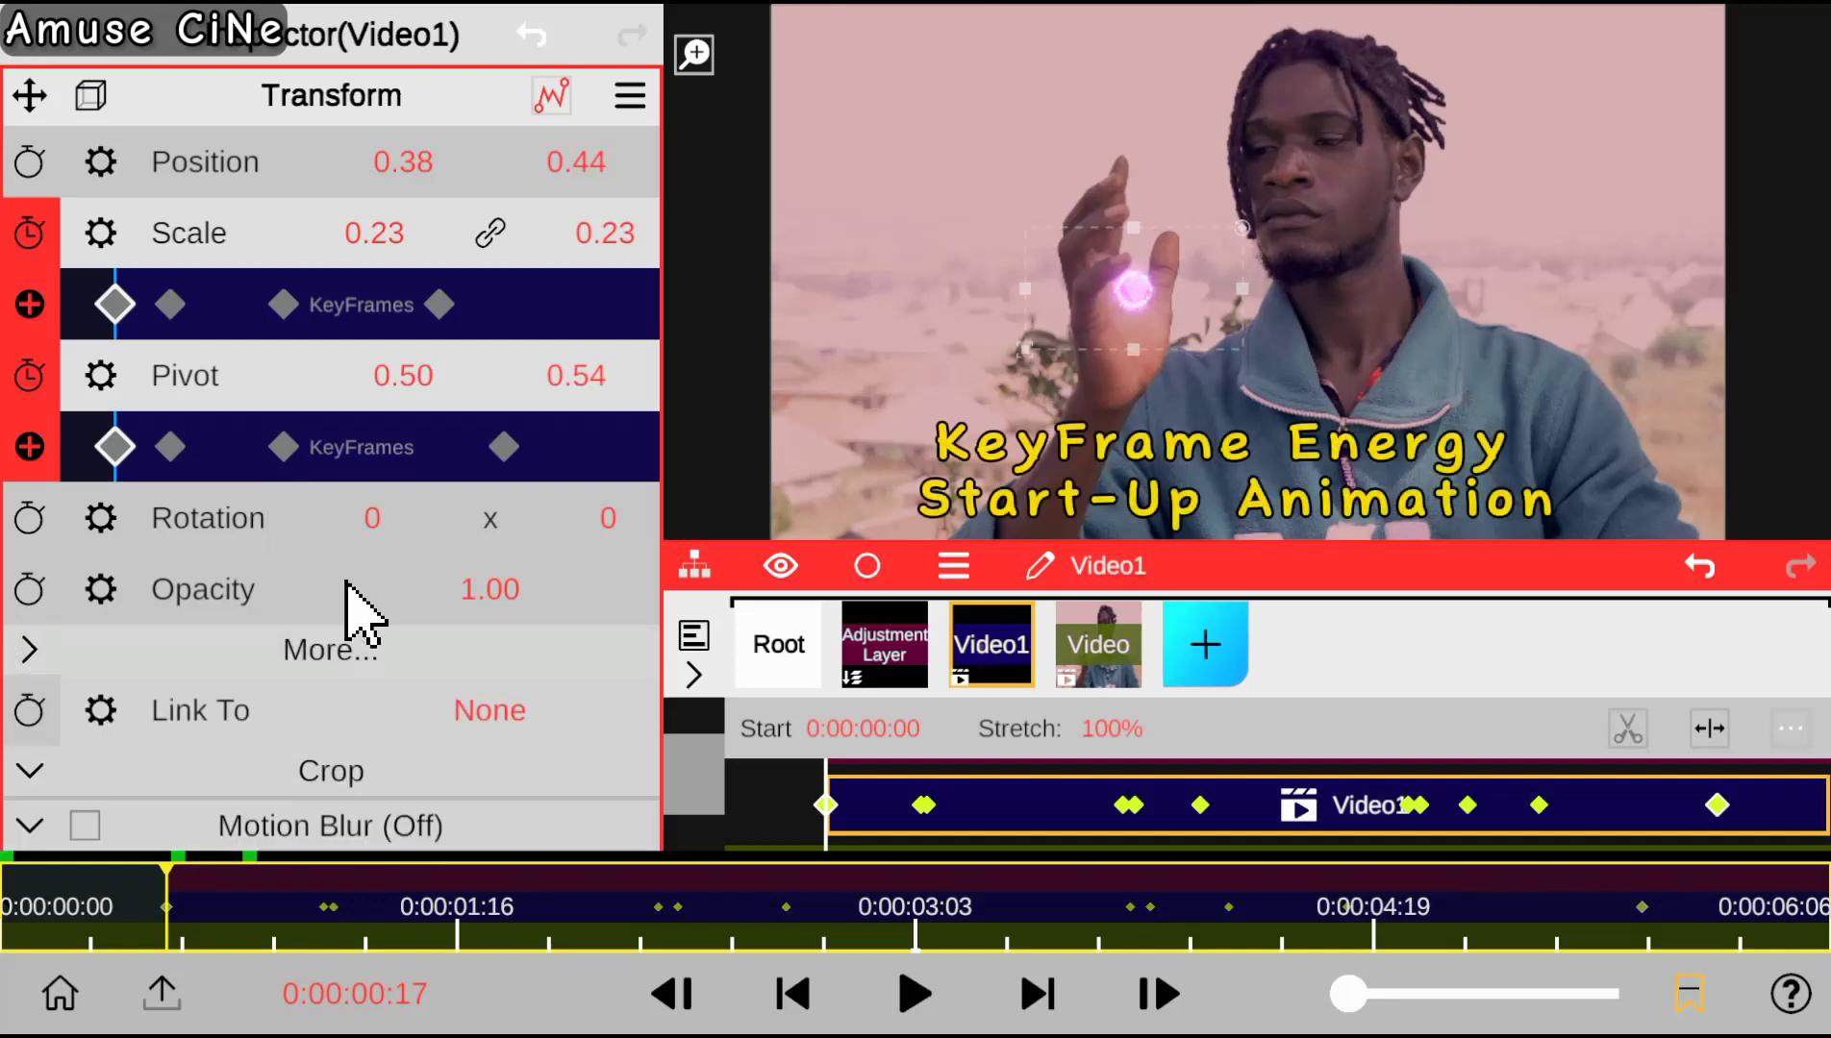
mouse_move(356, 608)
mouse_down()
mouse_move(494, 375)
mouse_move(490, 531)
mouse_up()
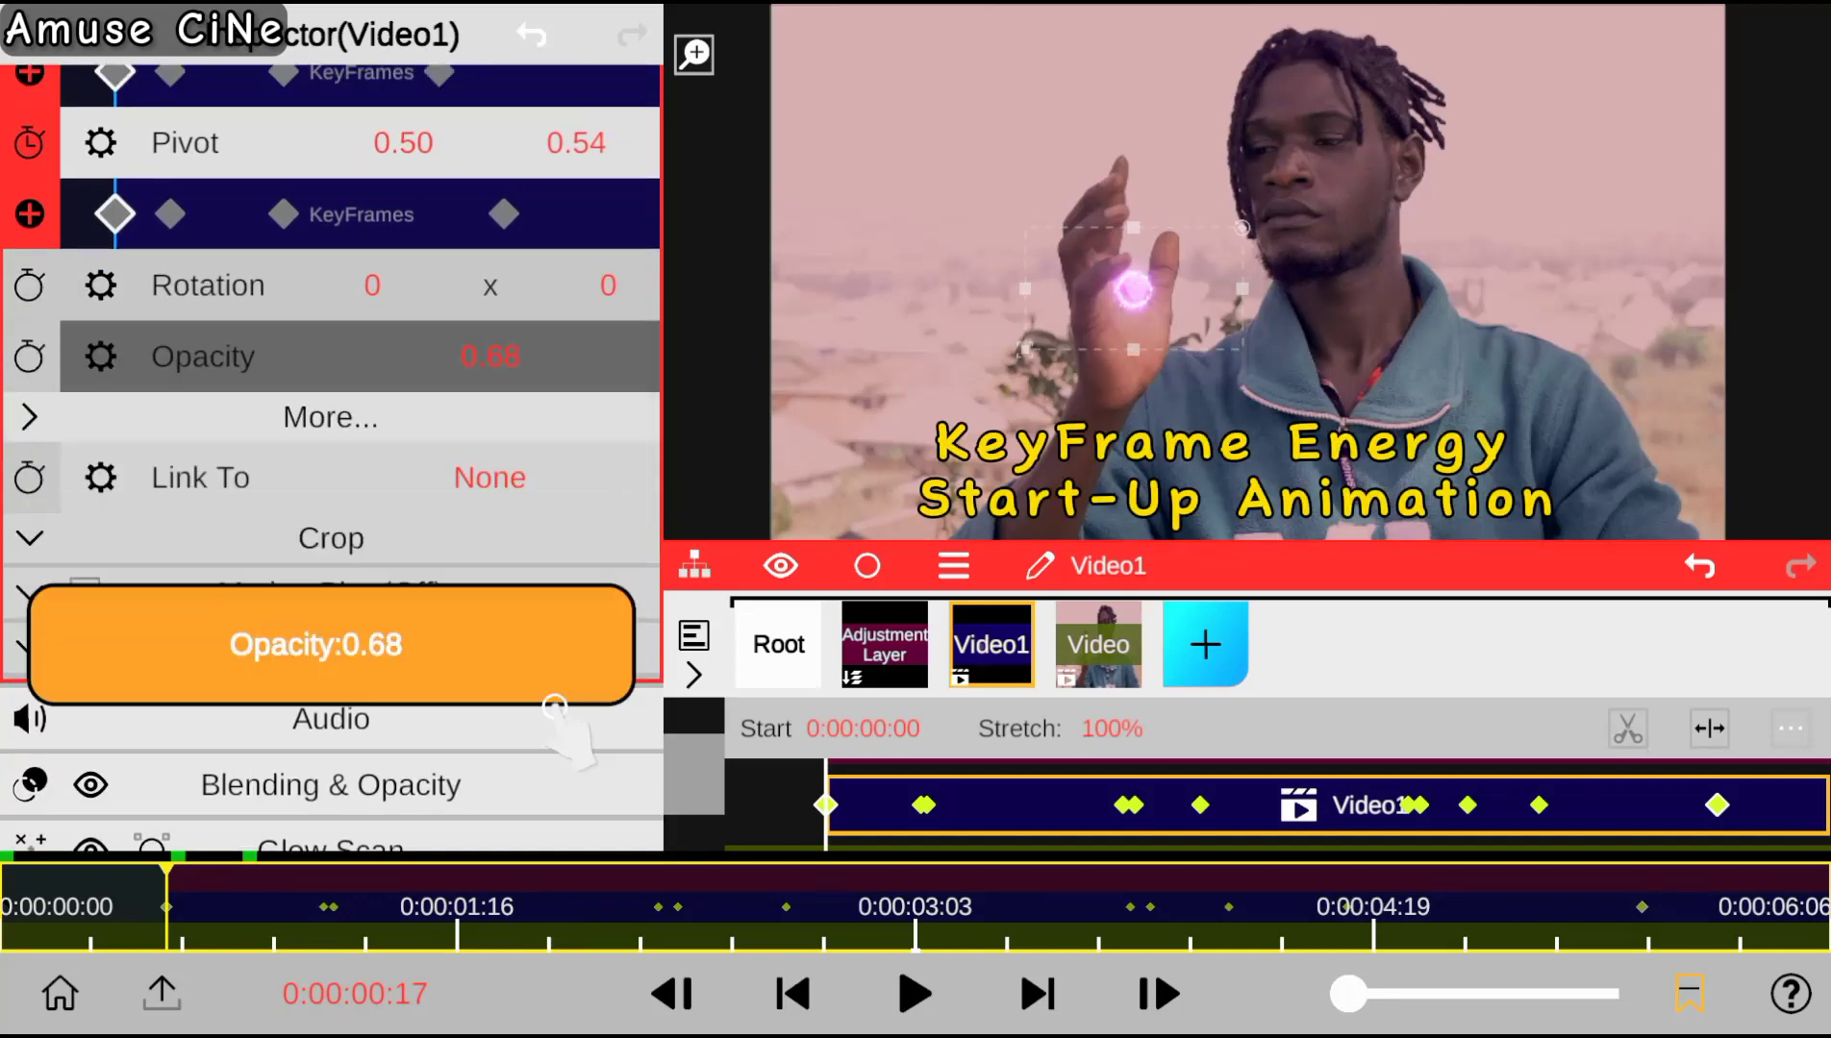
click(29, 356)
click(267, 904)
click(197, 903)
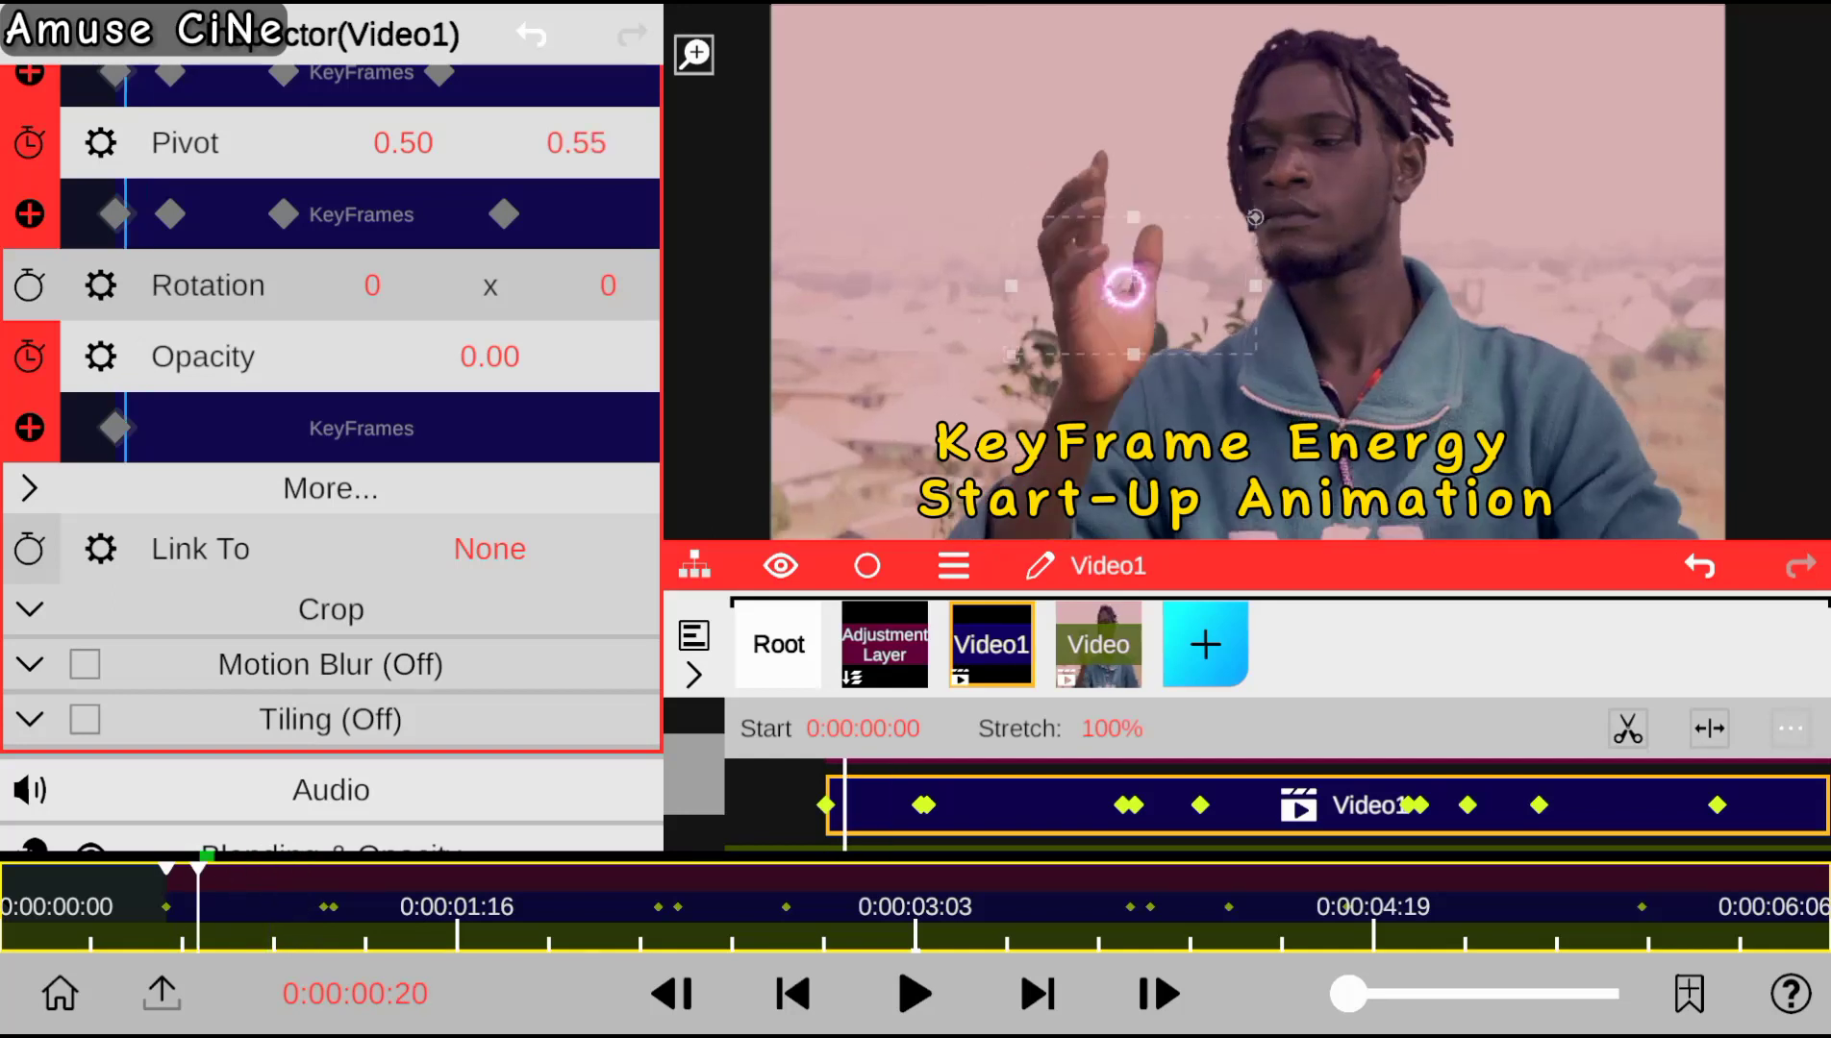
click(236, 904)
drag(489, 356, 475, 144)
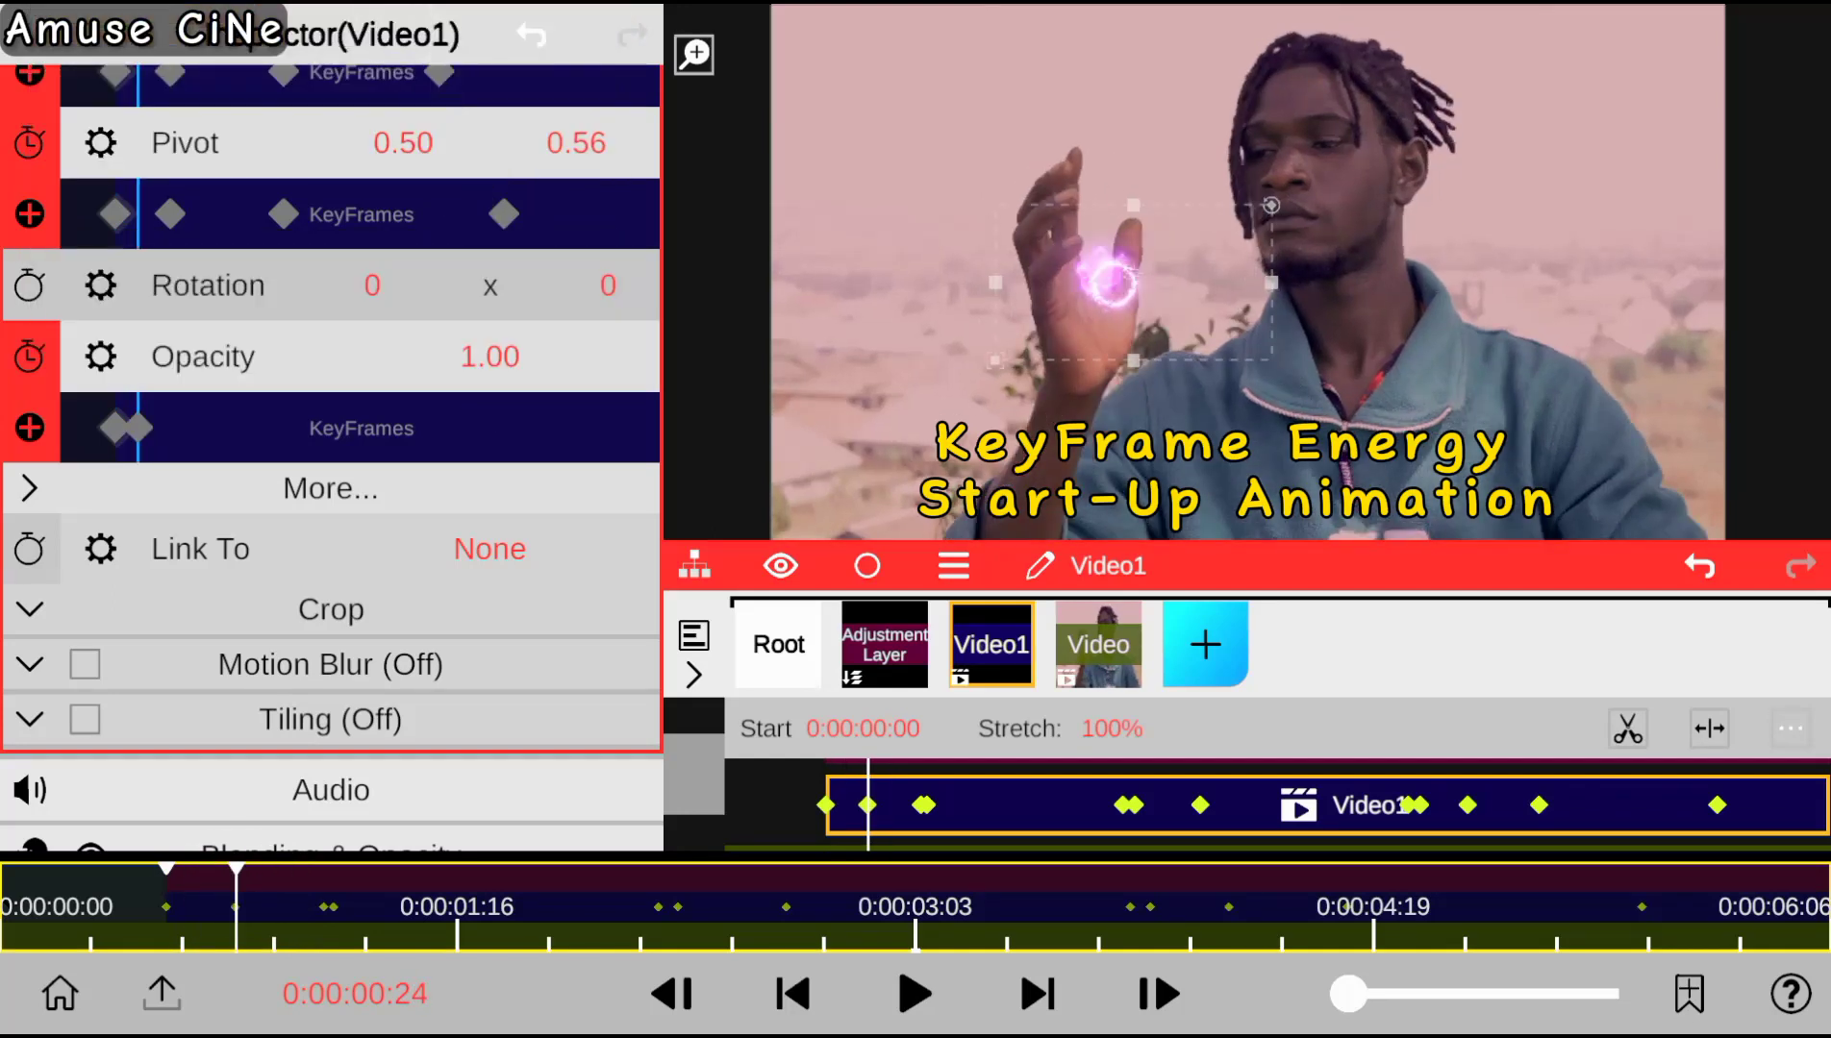
click(29, 356)
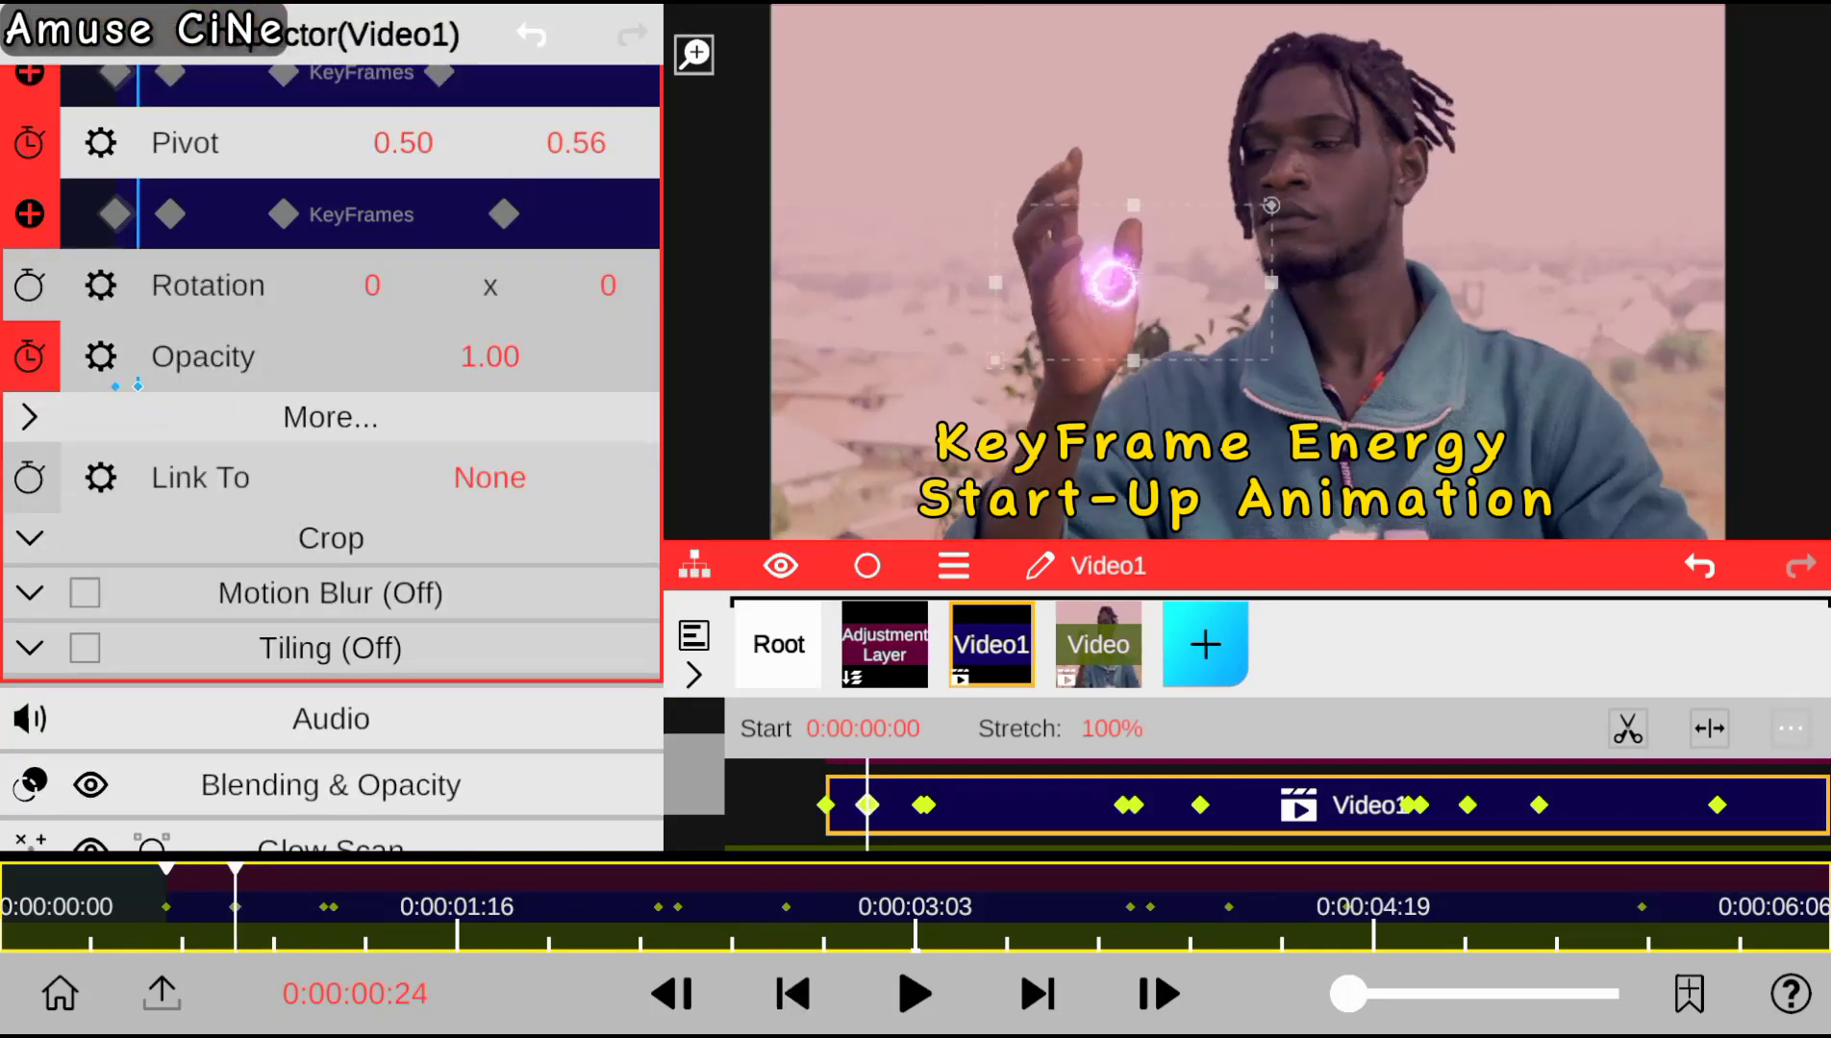
click(167, 907)
click(232, 93)
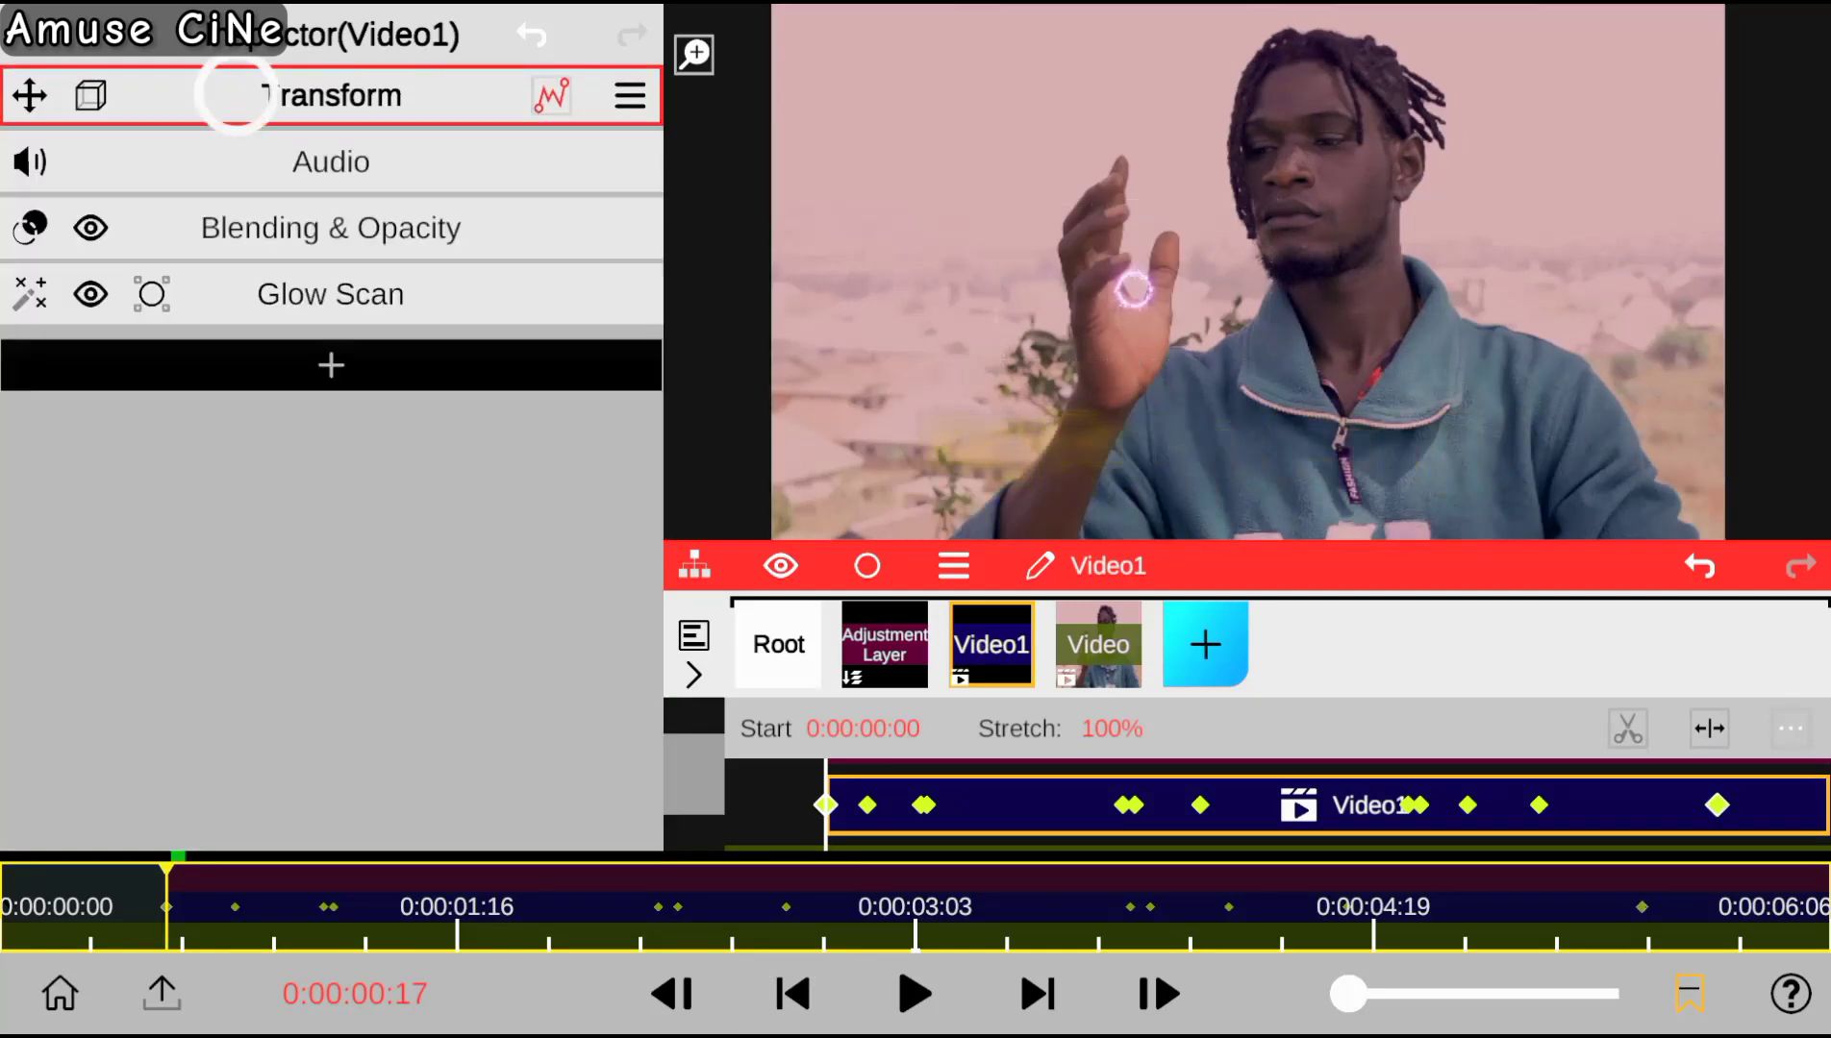
On the Adjustment Layer, keyframe Saber Path Intensity at 0.00 at 0:00:00:17.
click(851, 654)
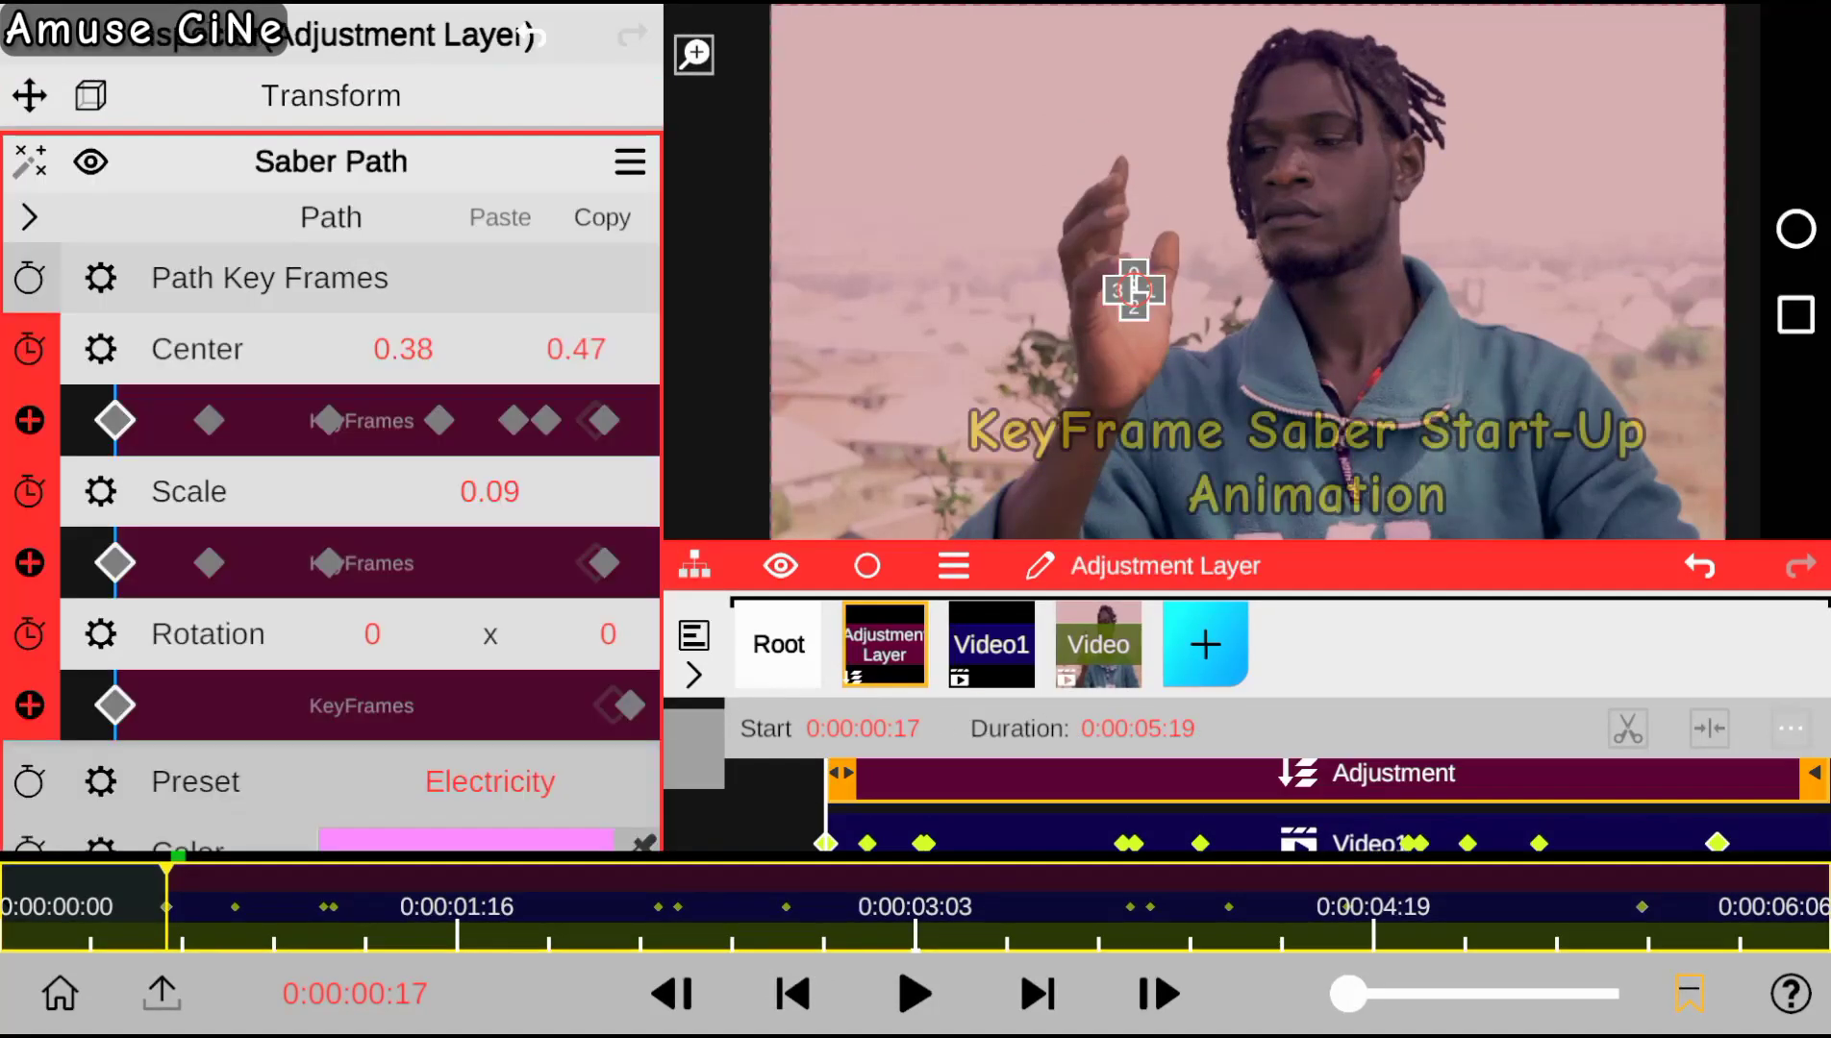
scroll(330, 480, down, 5)
click(28, 495)
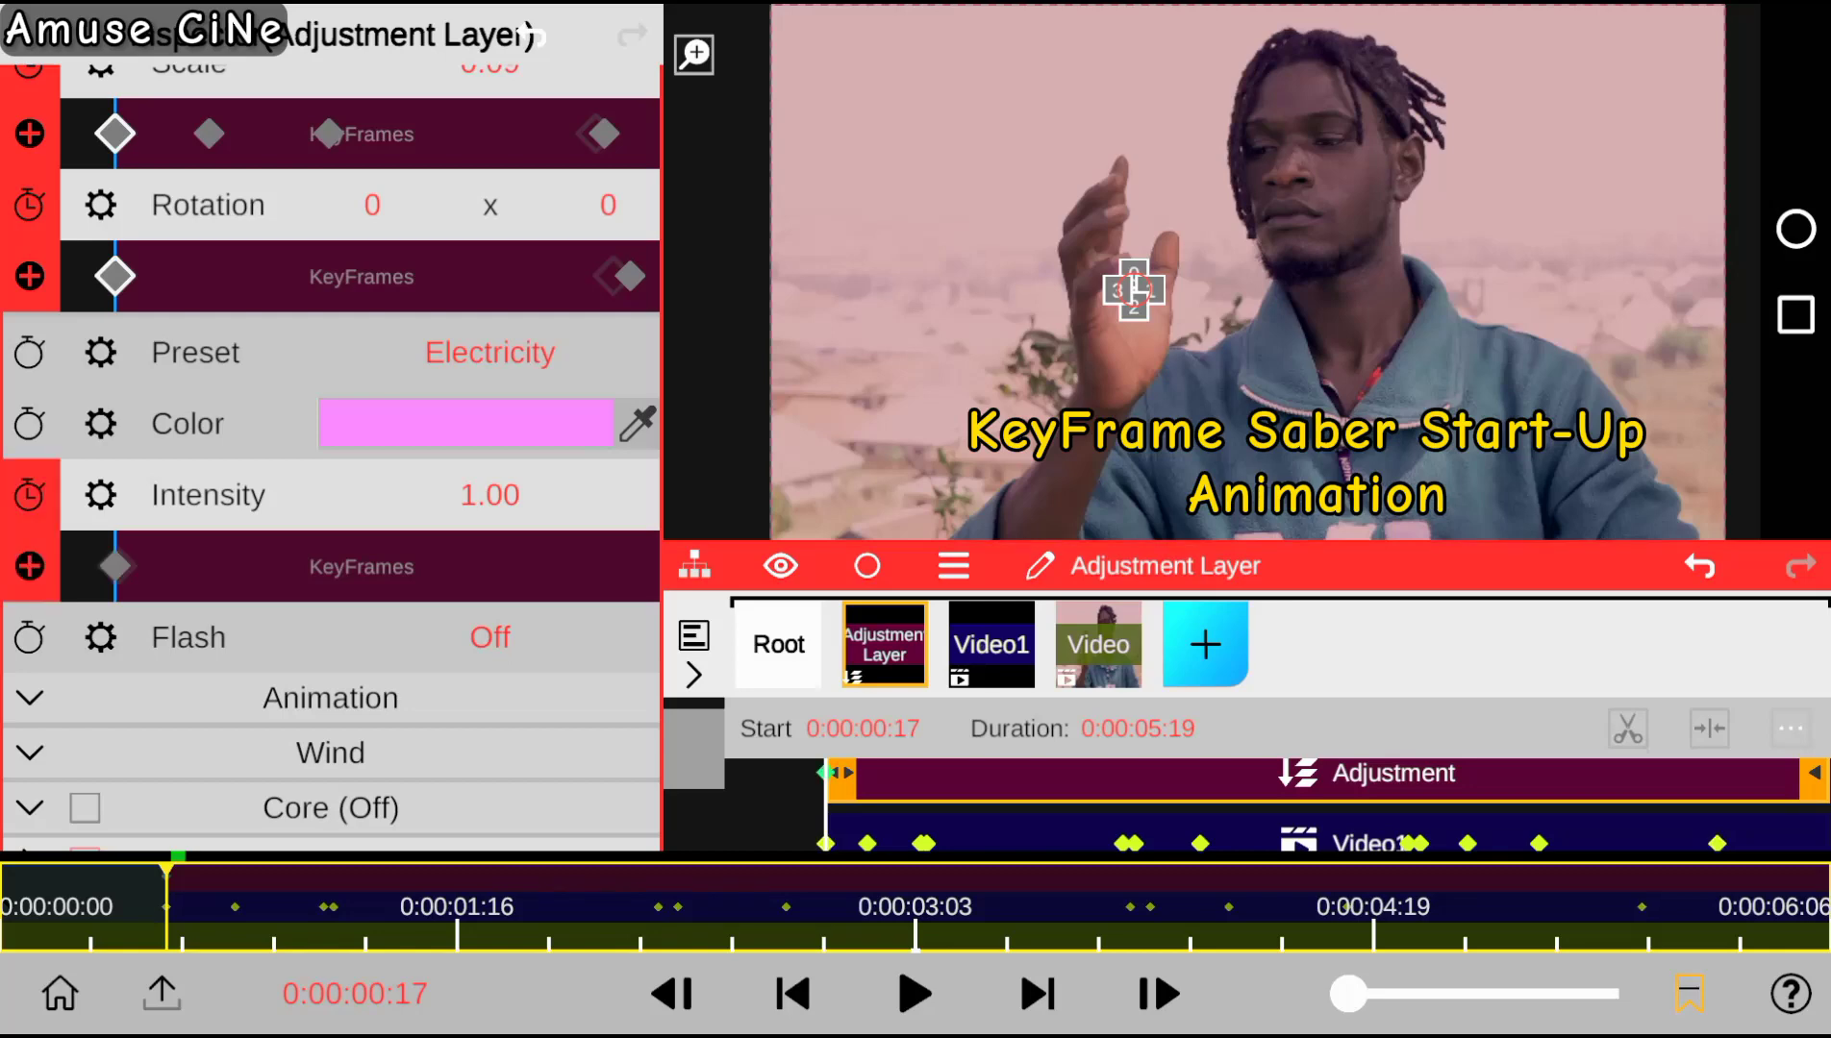
click(235, 907)
click(672, 993)
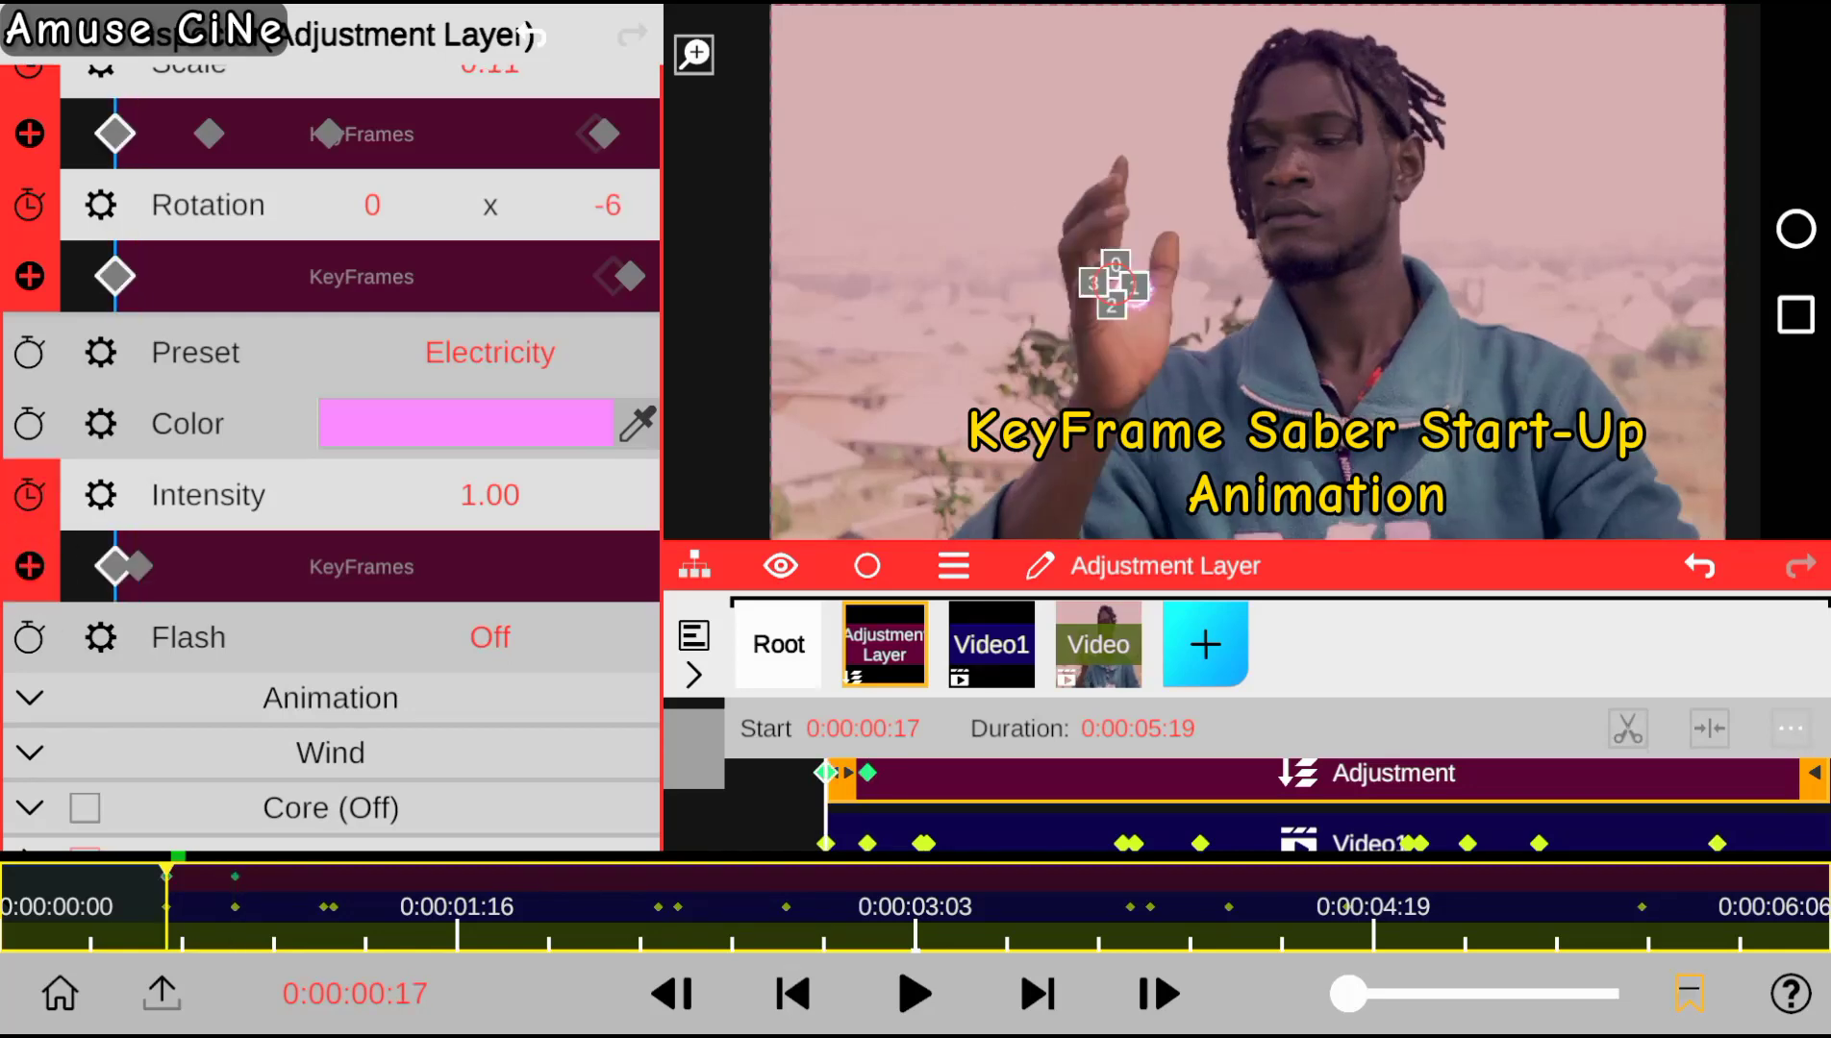
click(489, 495)
click(1577, 447)
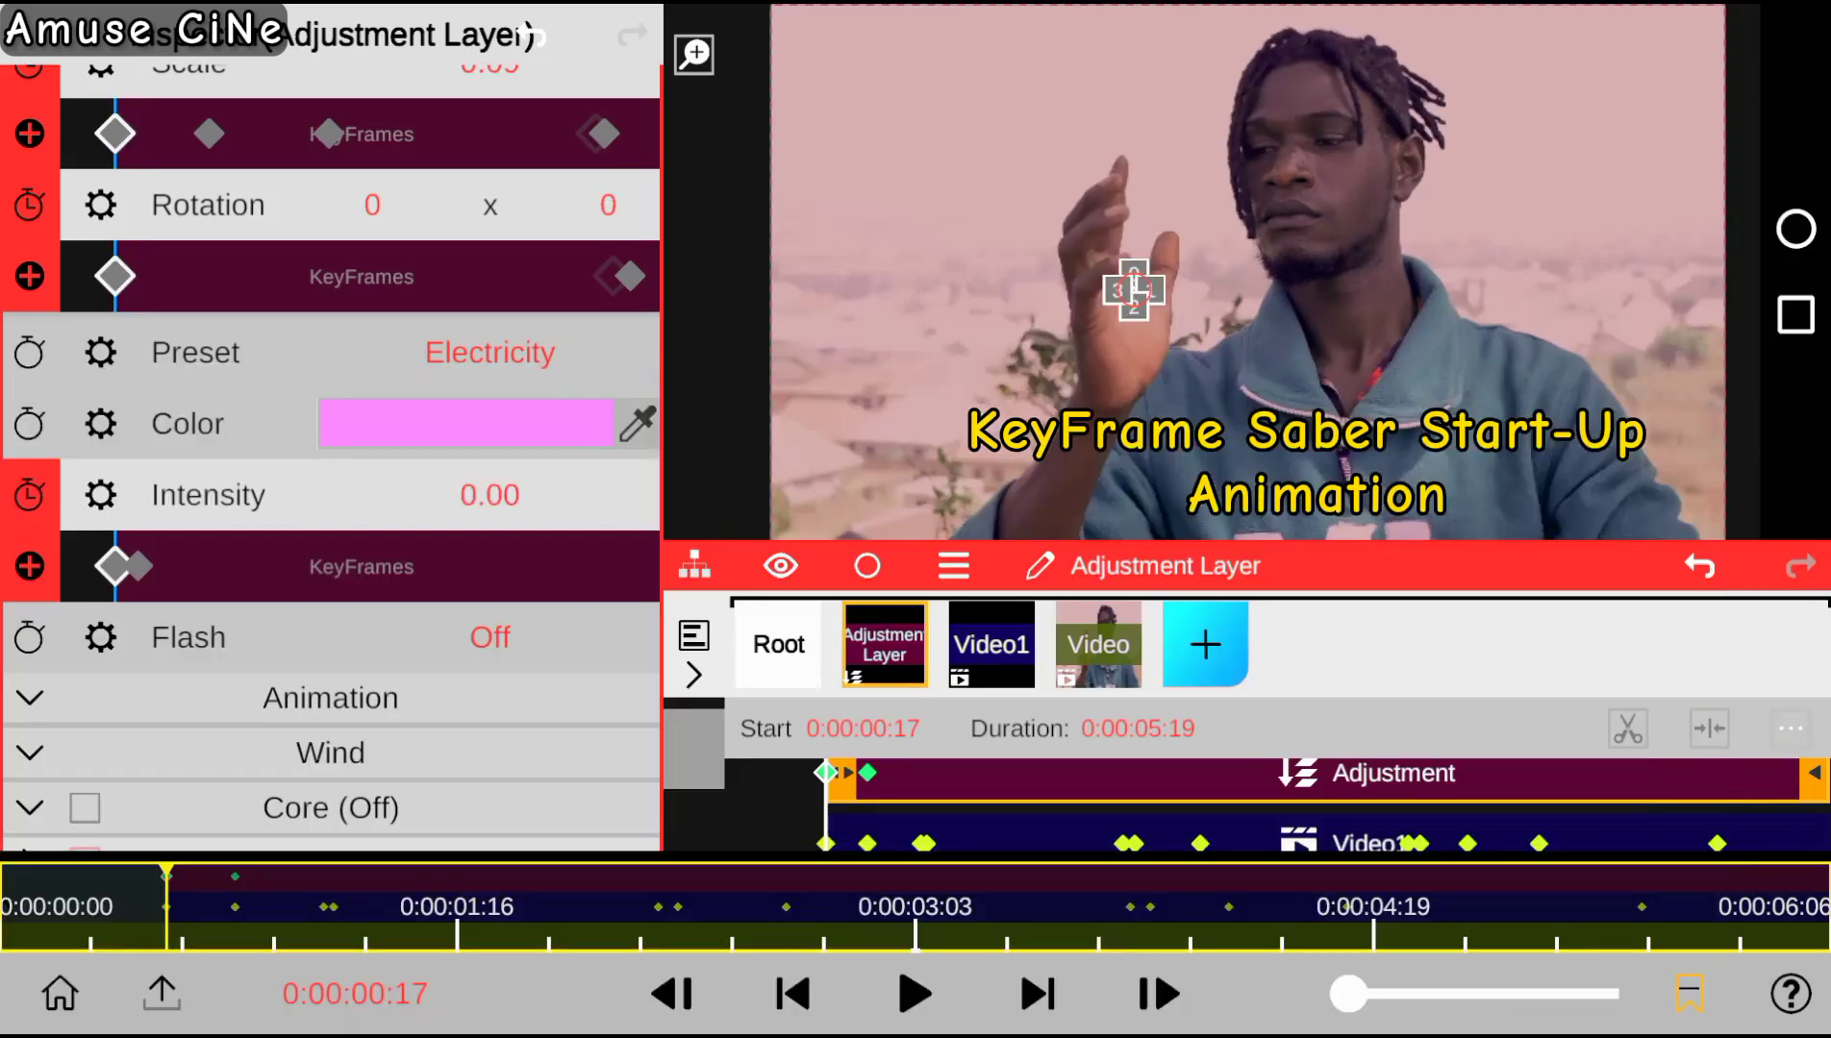
drag(1348, 993, 1497, 993)
Apply an ease-in curve preset to the starting Intensity keyframe.
click(114, 566)
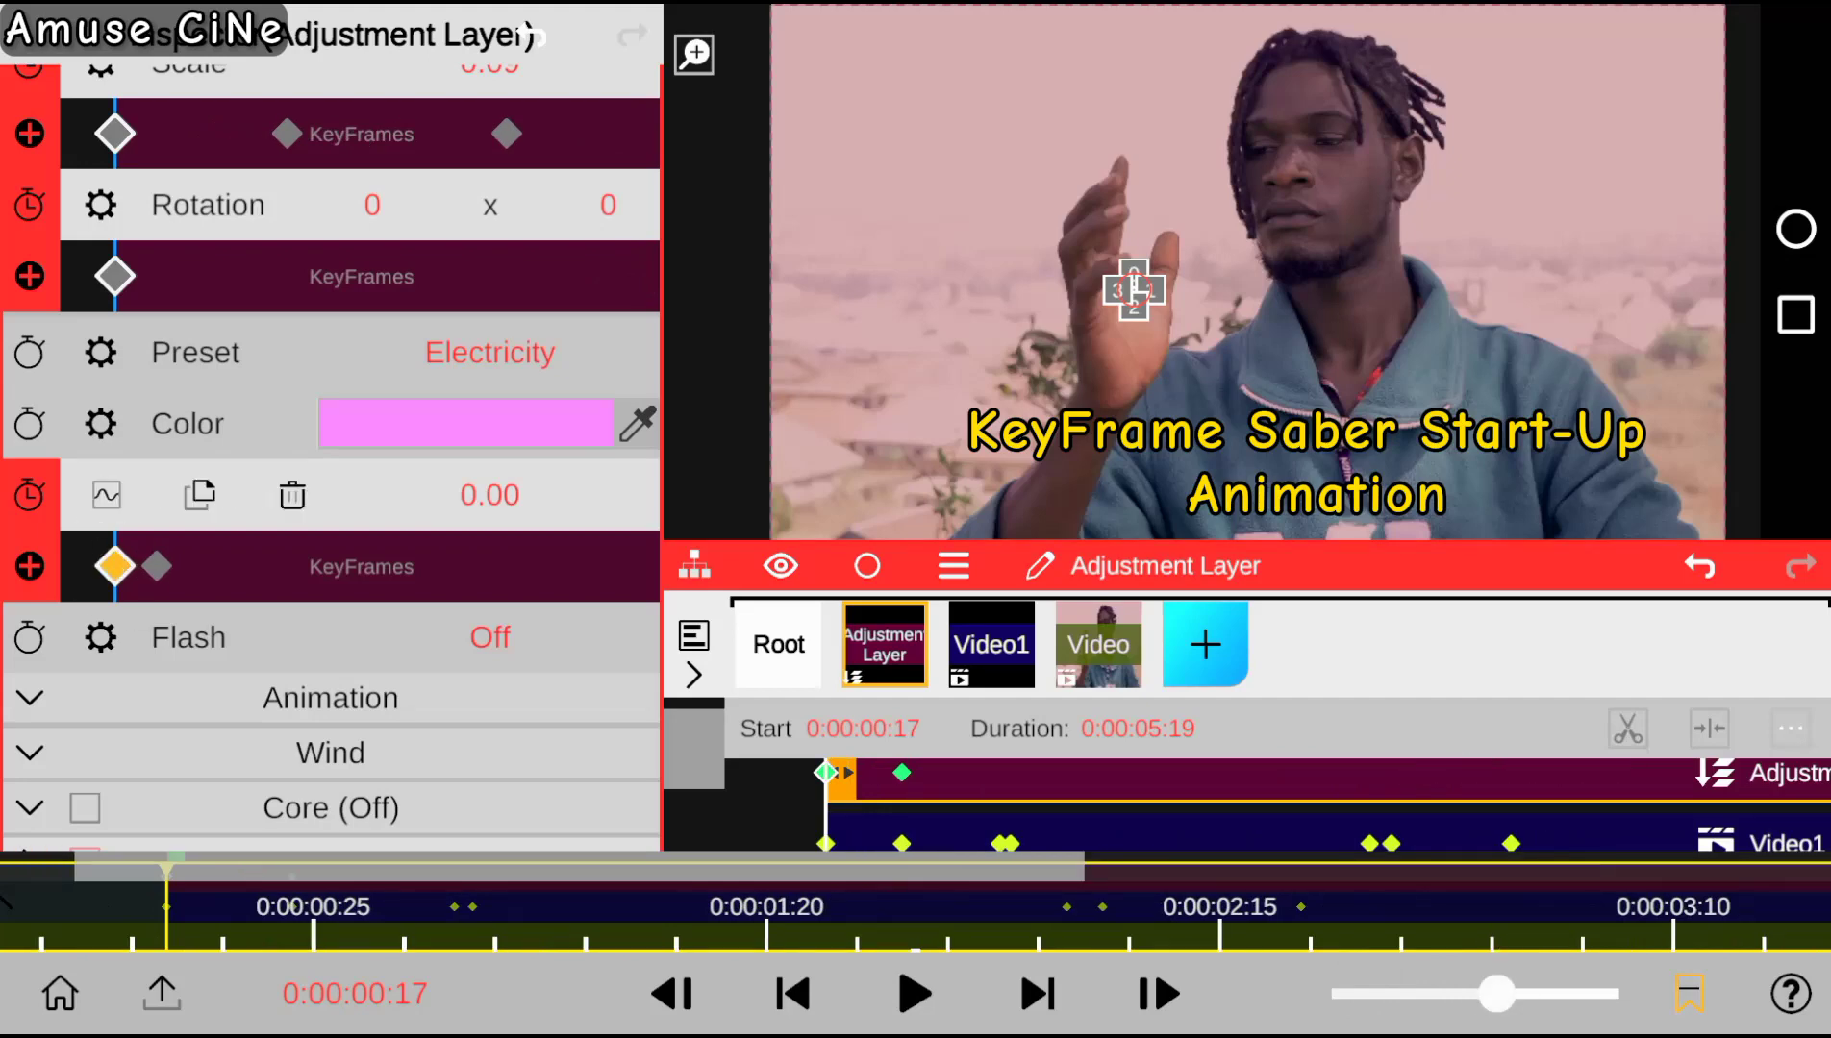
click(102, 494)
click(30, 400)
click(91, 442)
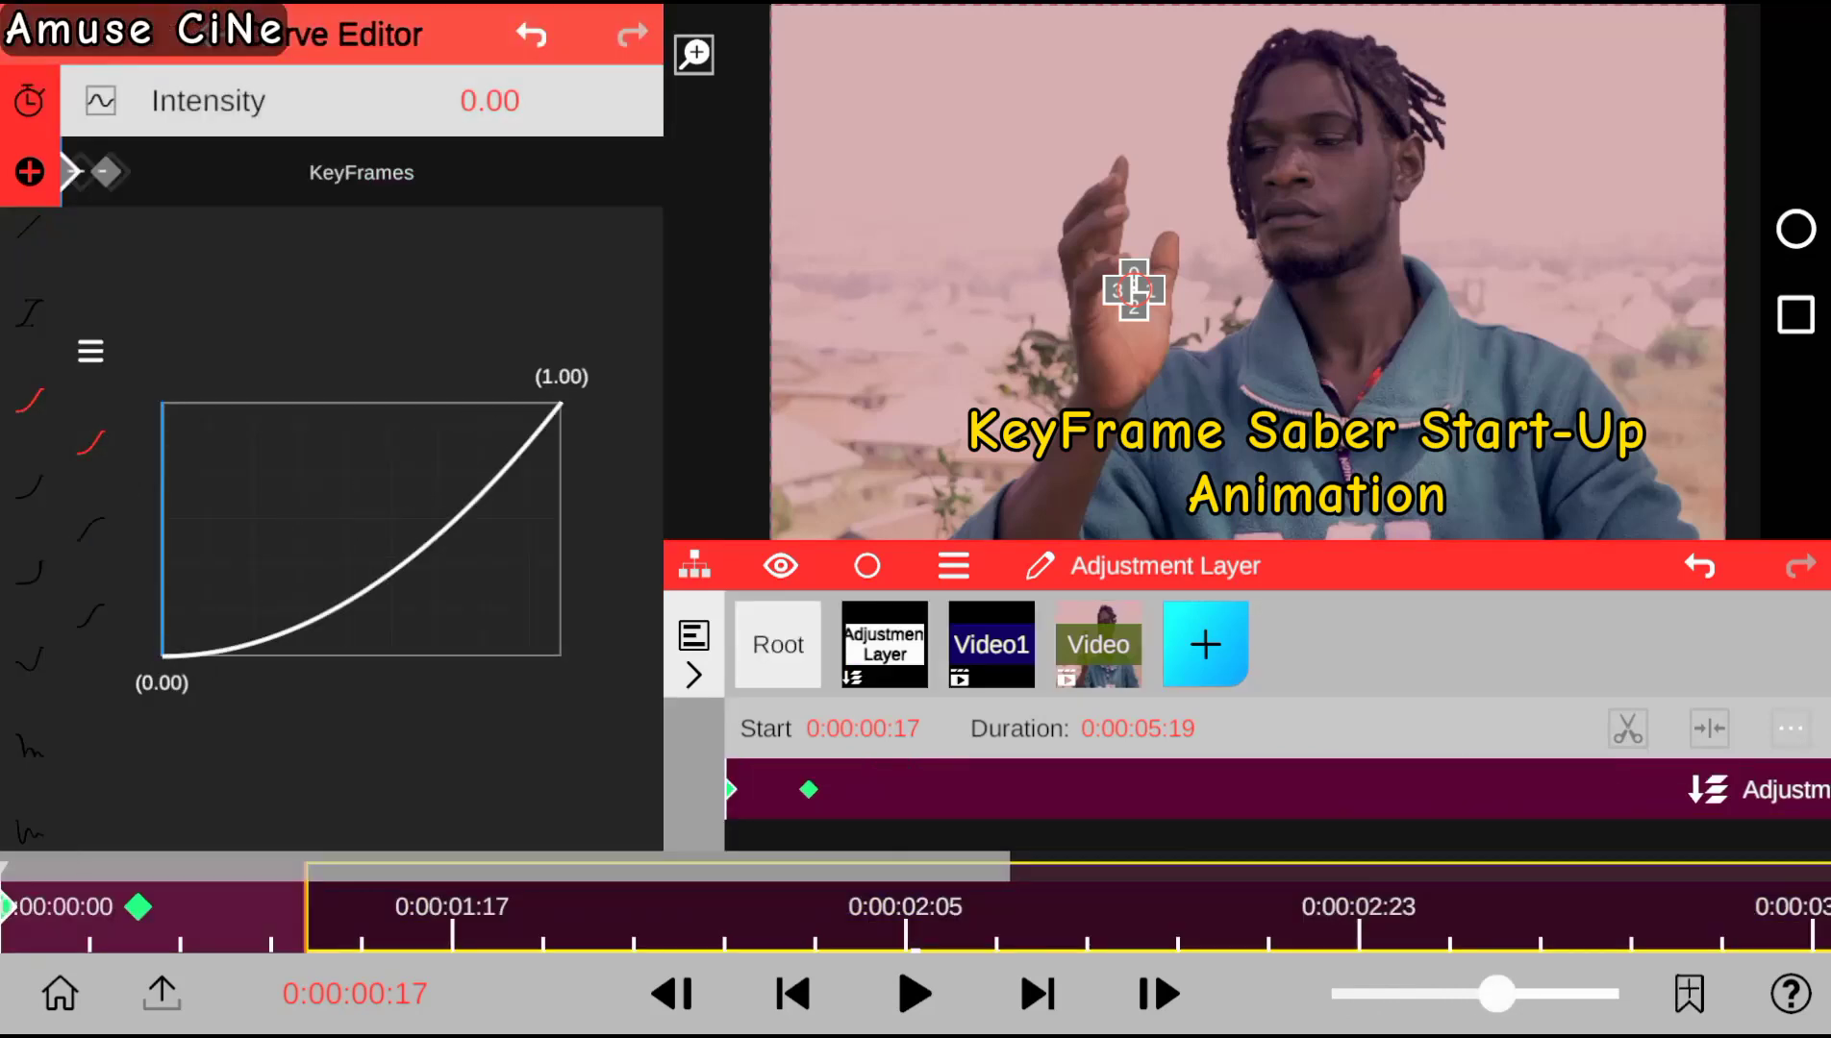
click(214, 59)
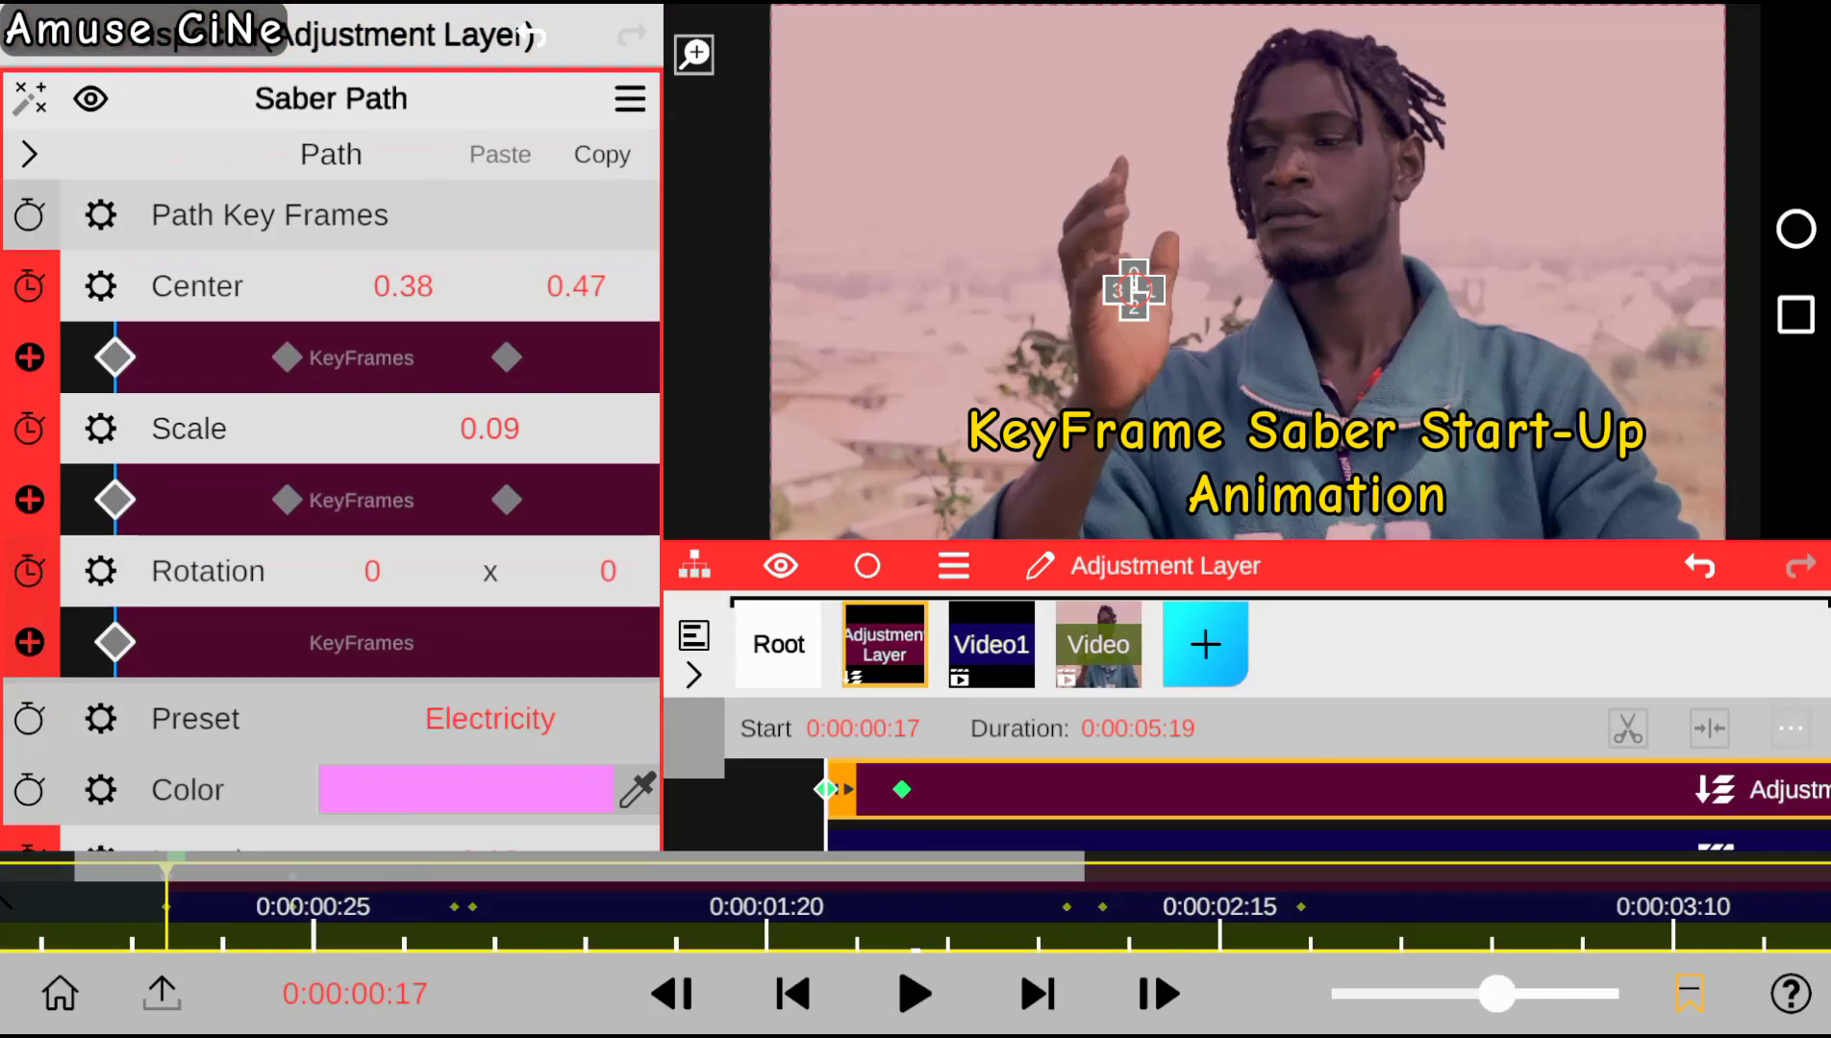
Add a second Intensity keyframe at 1.00 and align it with the playhead.
scroll(331, 457, down, 5)
drag(167, 870, 390, 870)
click(178, 673)
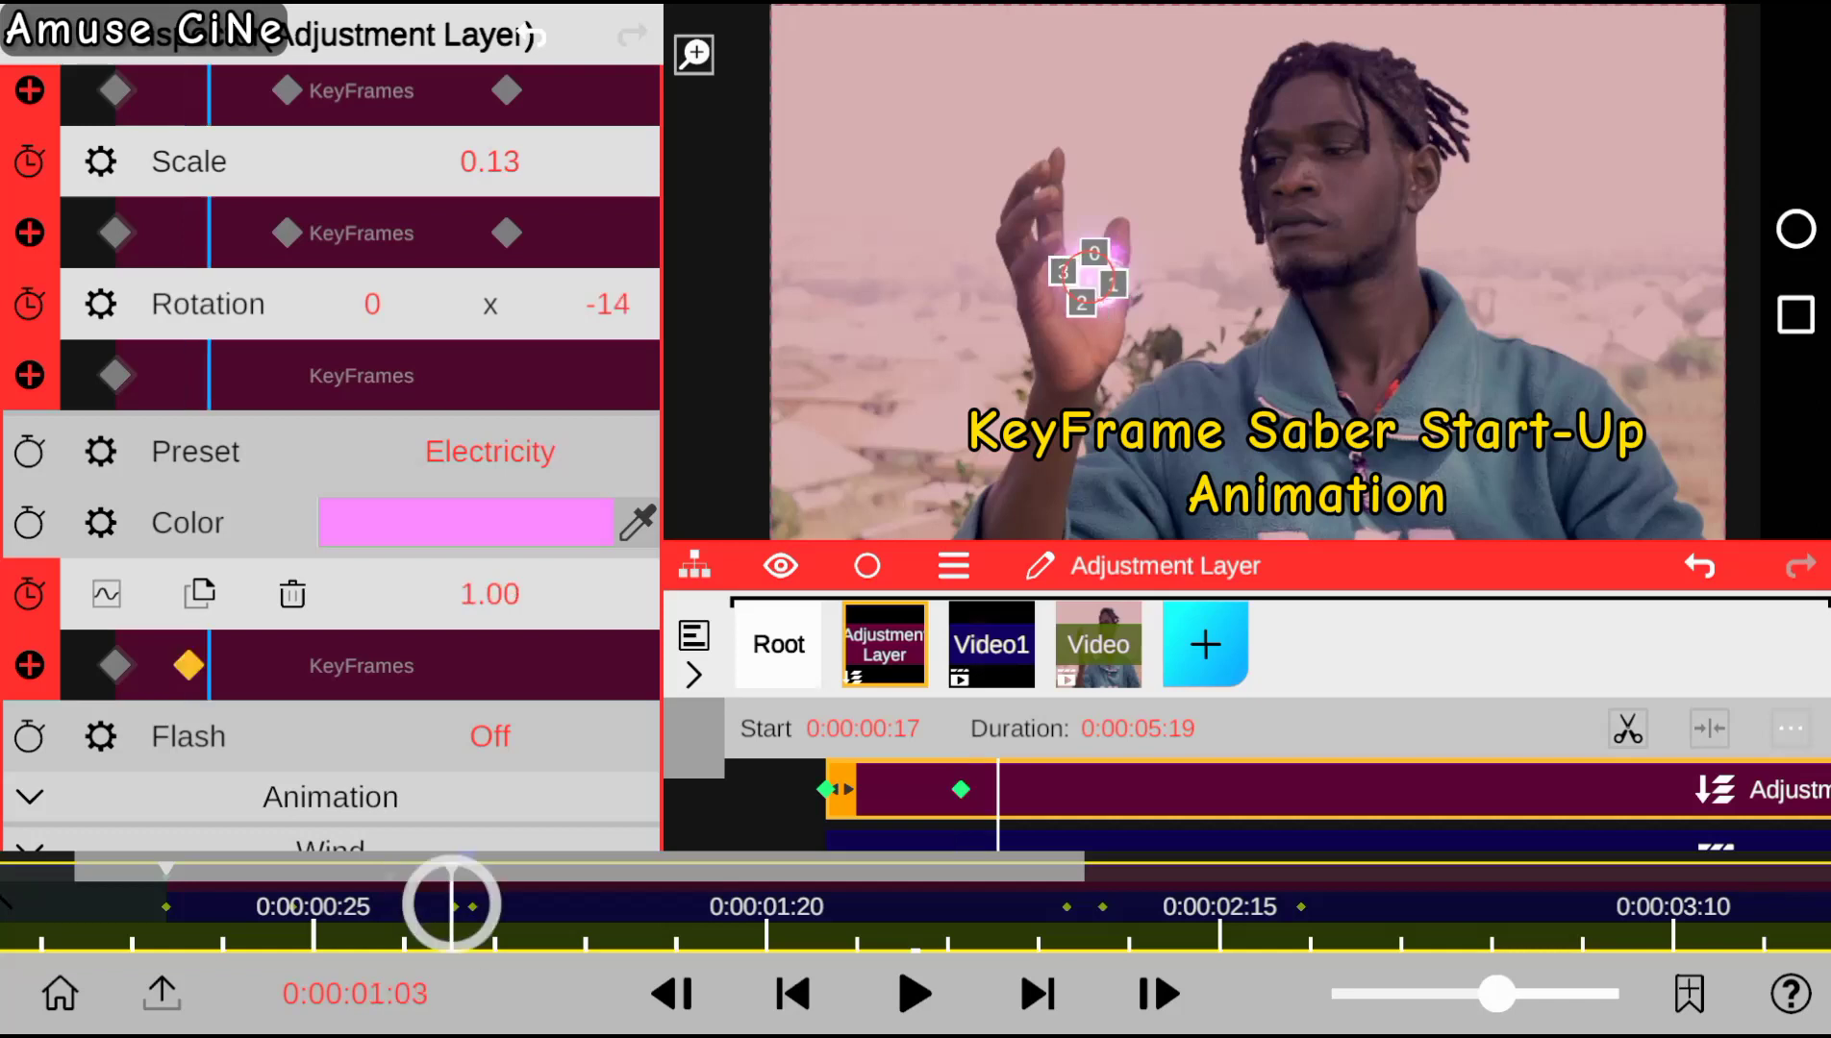
drag(451, 904, 493, 904)
mouse_move(188, 665)
mouse_down()
mouse_move(240, 775)
mouse_move(214, 783)
mouse_up()
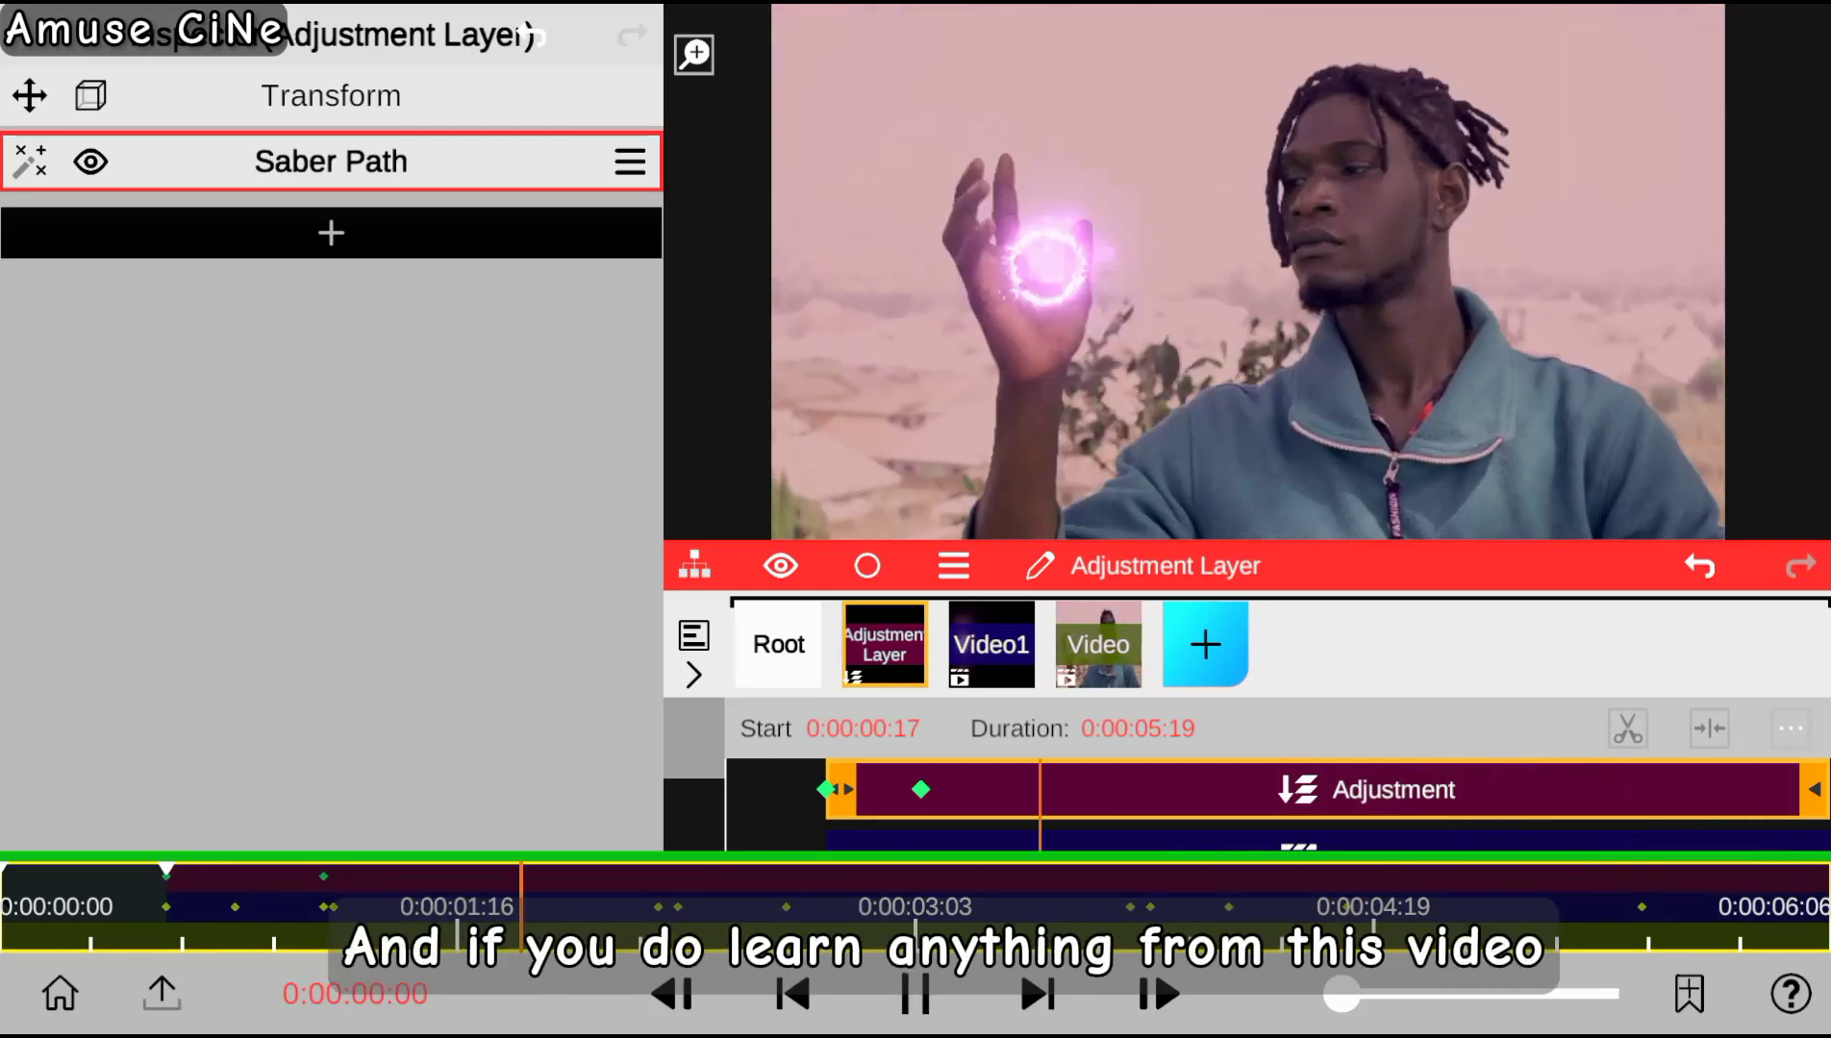
Pause at 0:00:01:08, move the path keyframe onto the playhead and recentre the ring on the ball.
drag(709, 754, 708, 798)
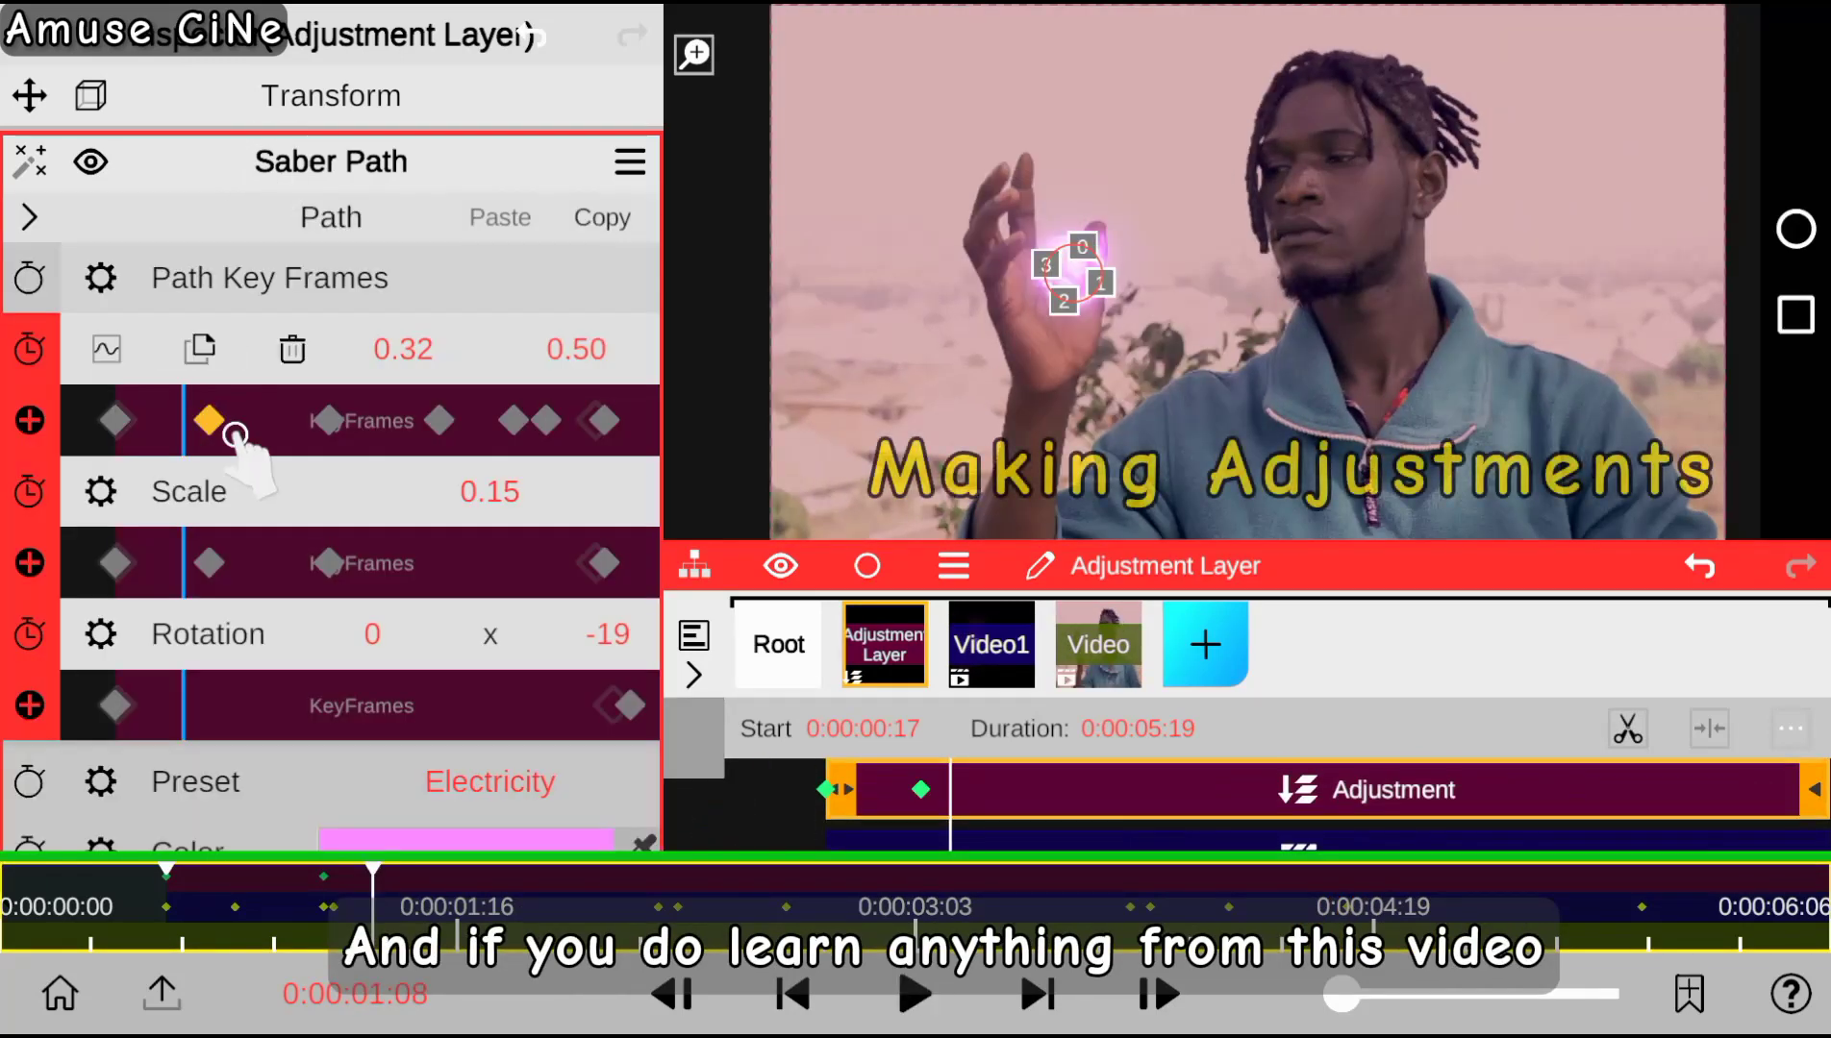
drag(234, 435, 209, 436)
drag(423, 355, 429, 347)
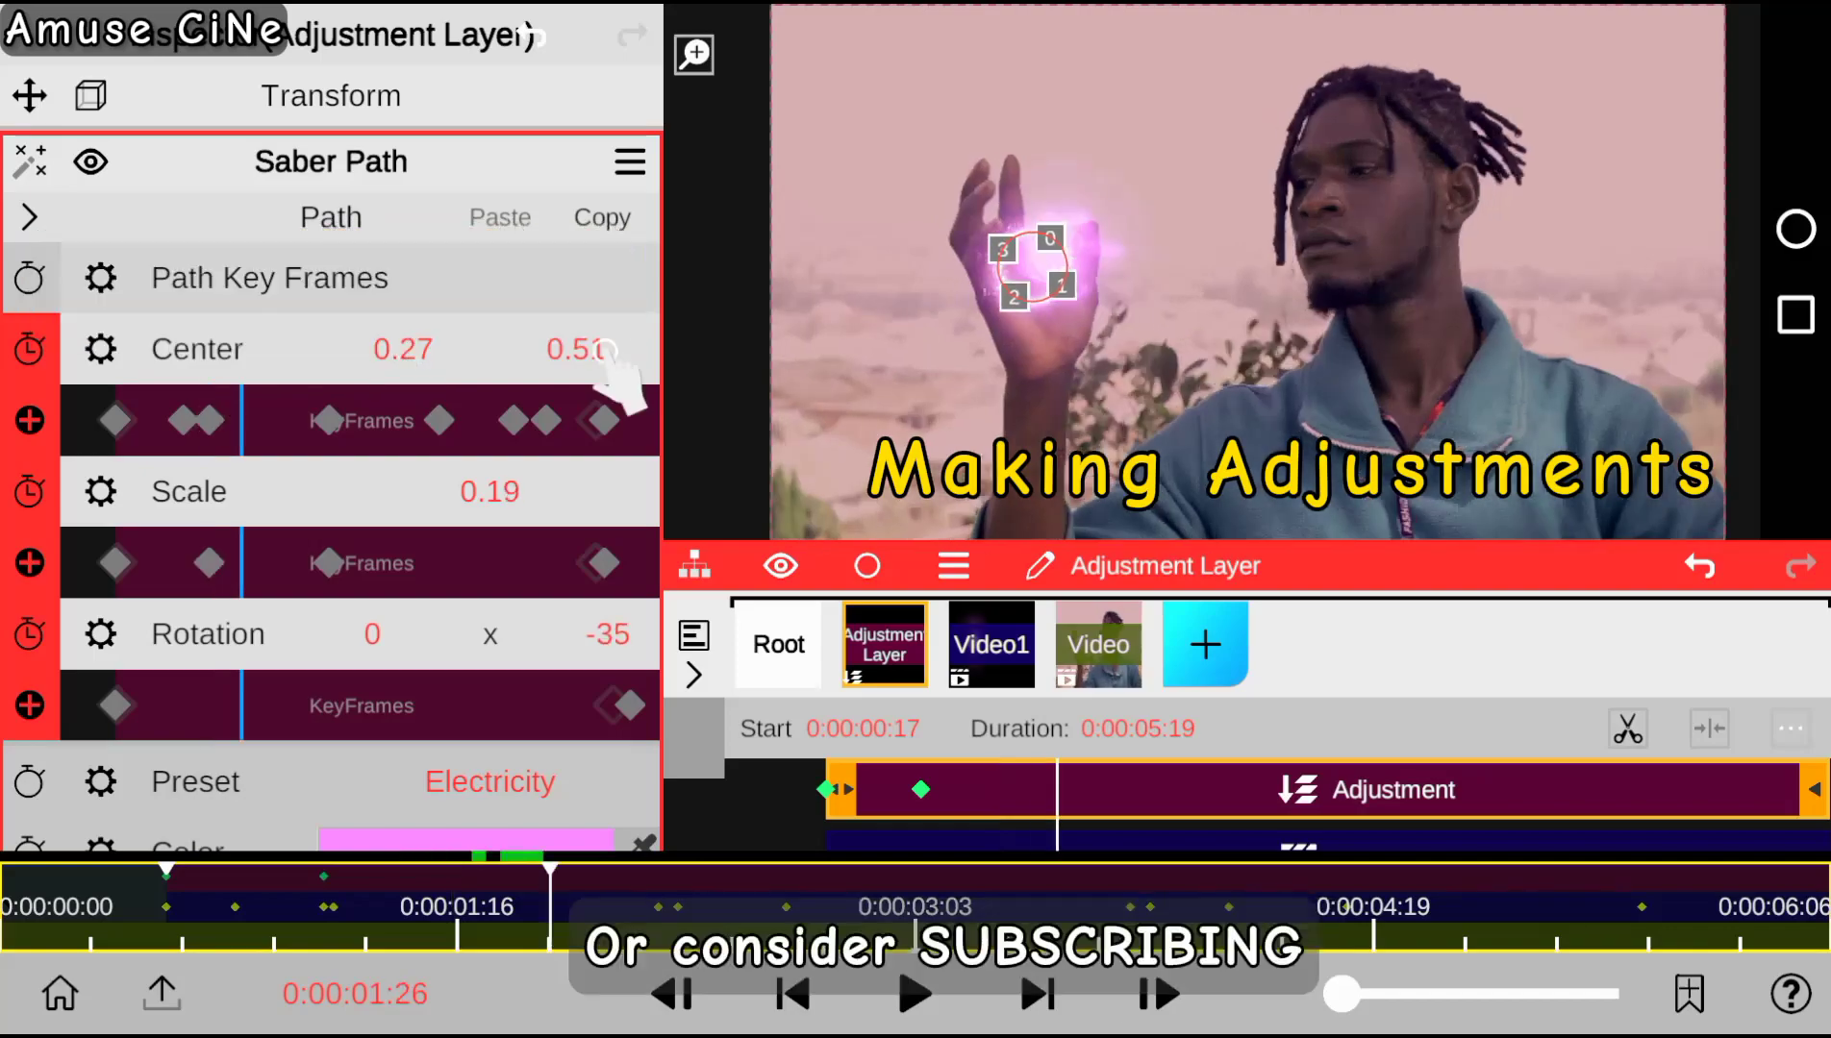